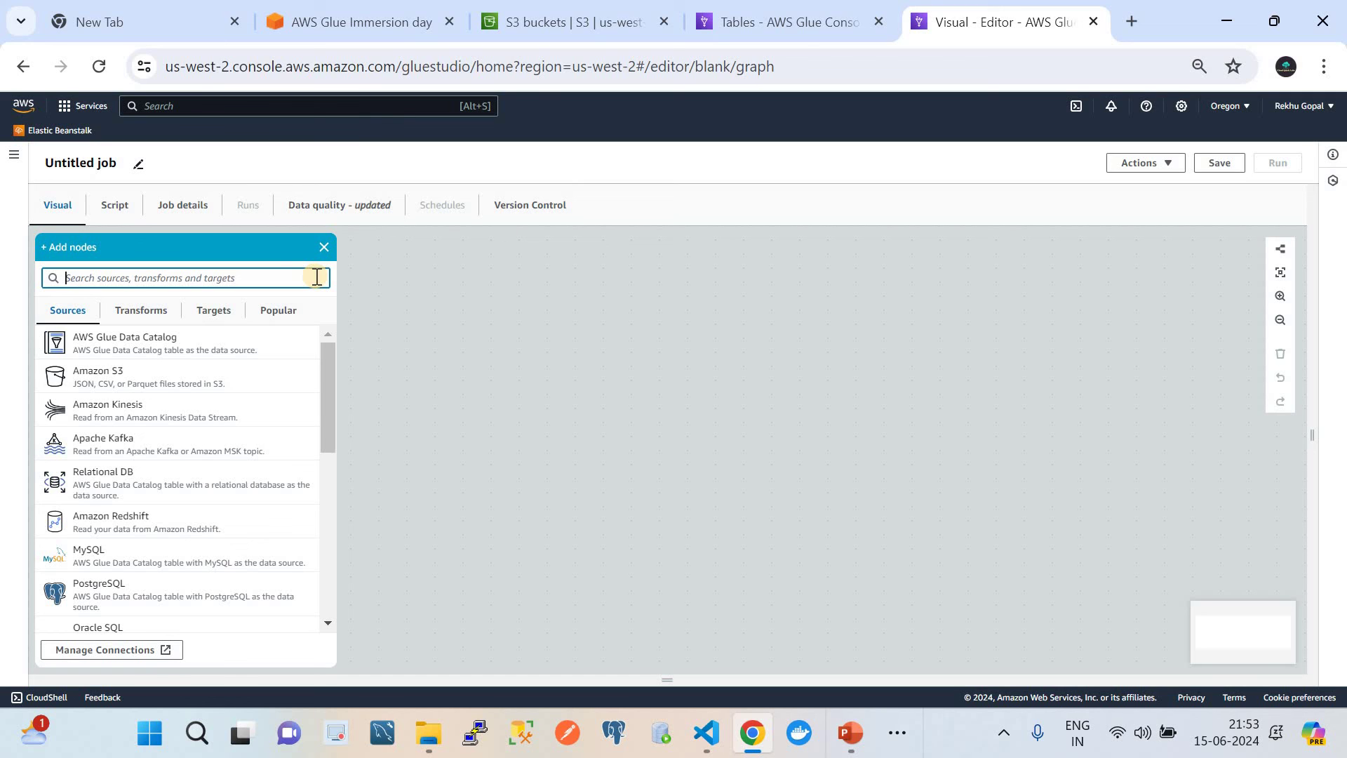
Rename the untitled job as AdvancedETLTranformDemo.
left_click(121, 164)
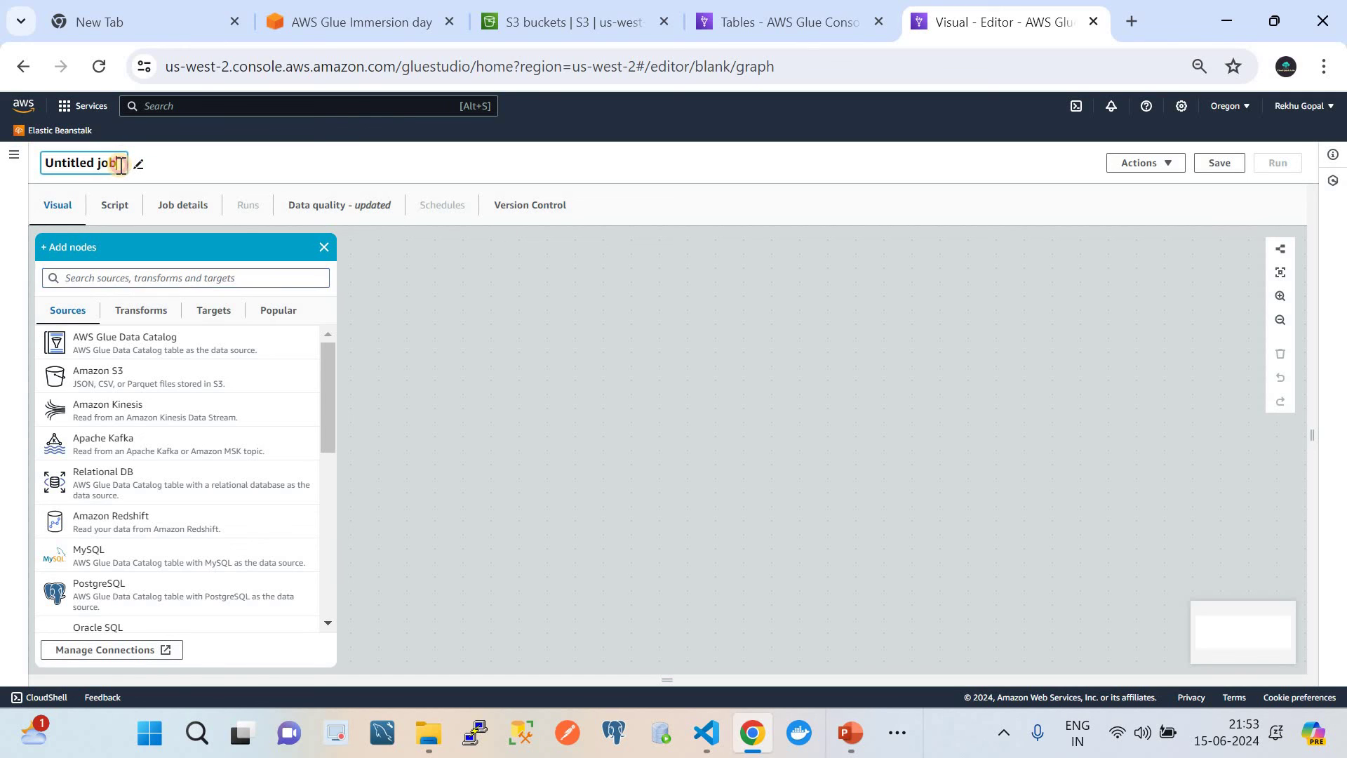
key("ctrl+a")
key("BackSpace")
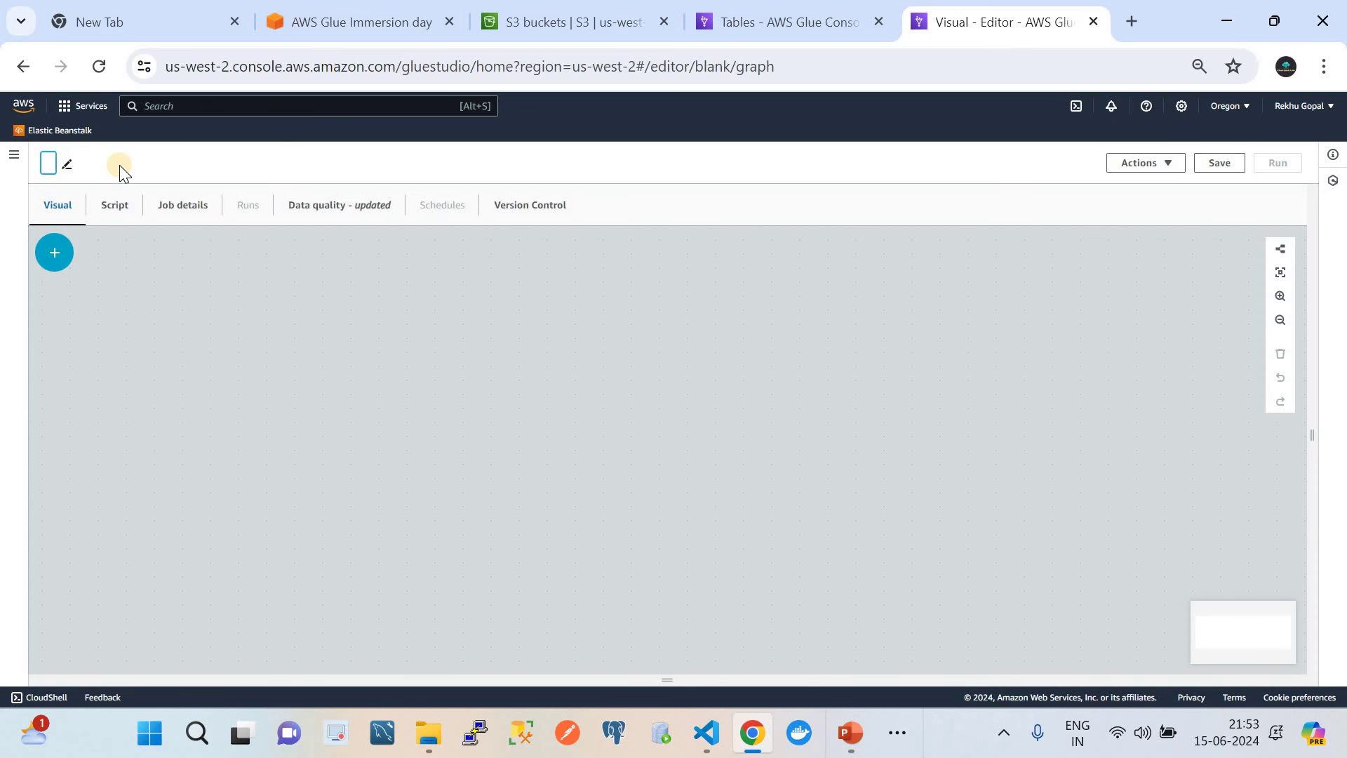
type("Advanc")
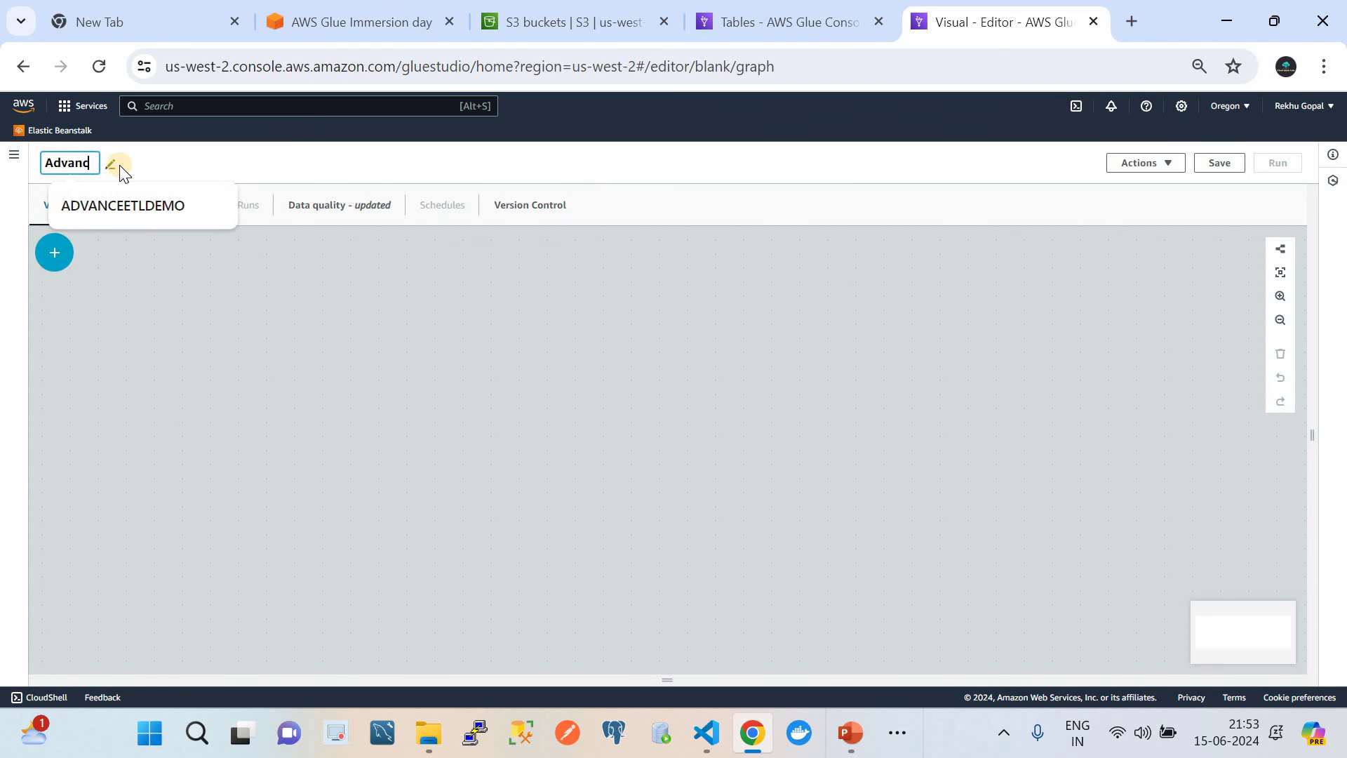
type("edETLT")
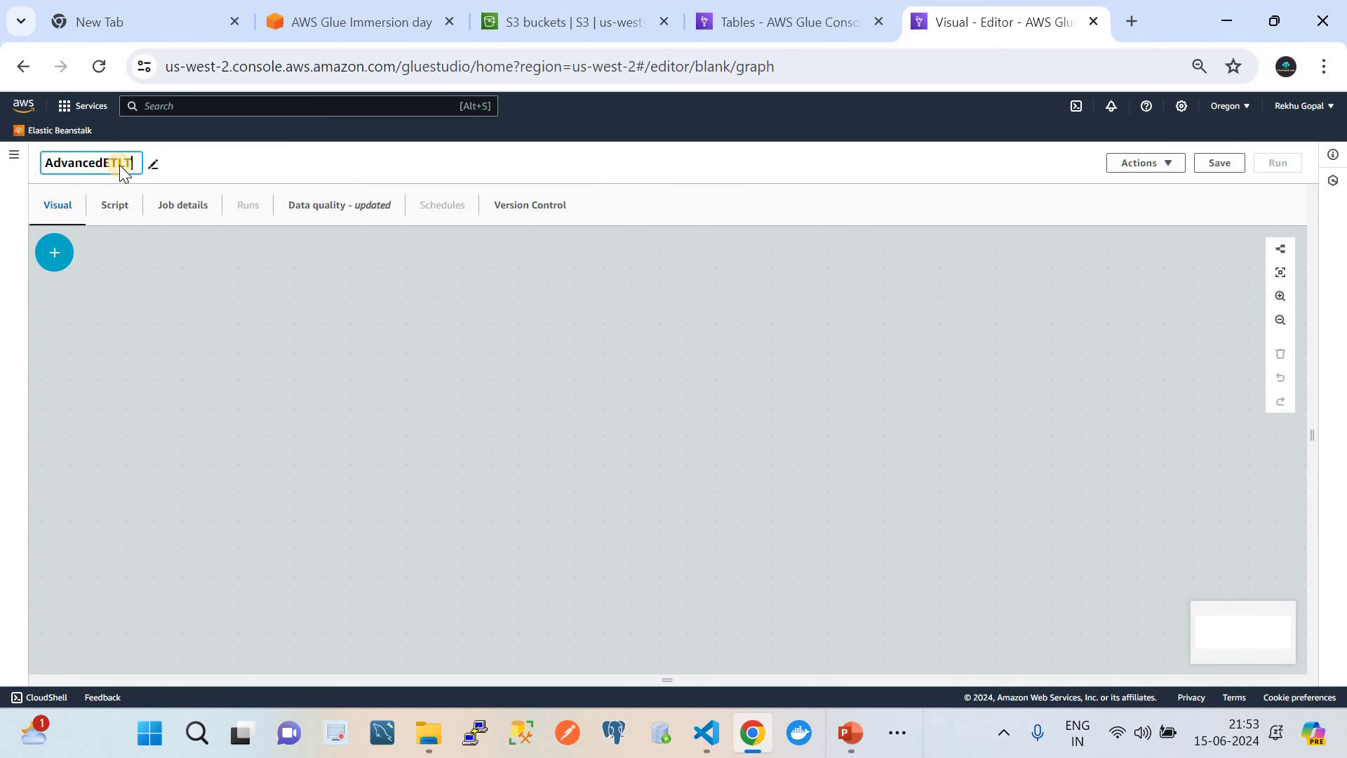
type("ranfor,mD")
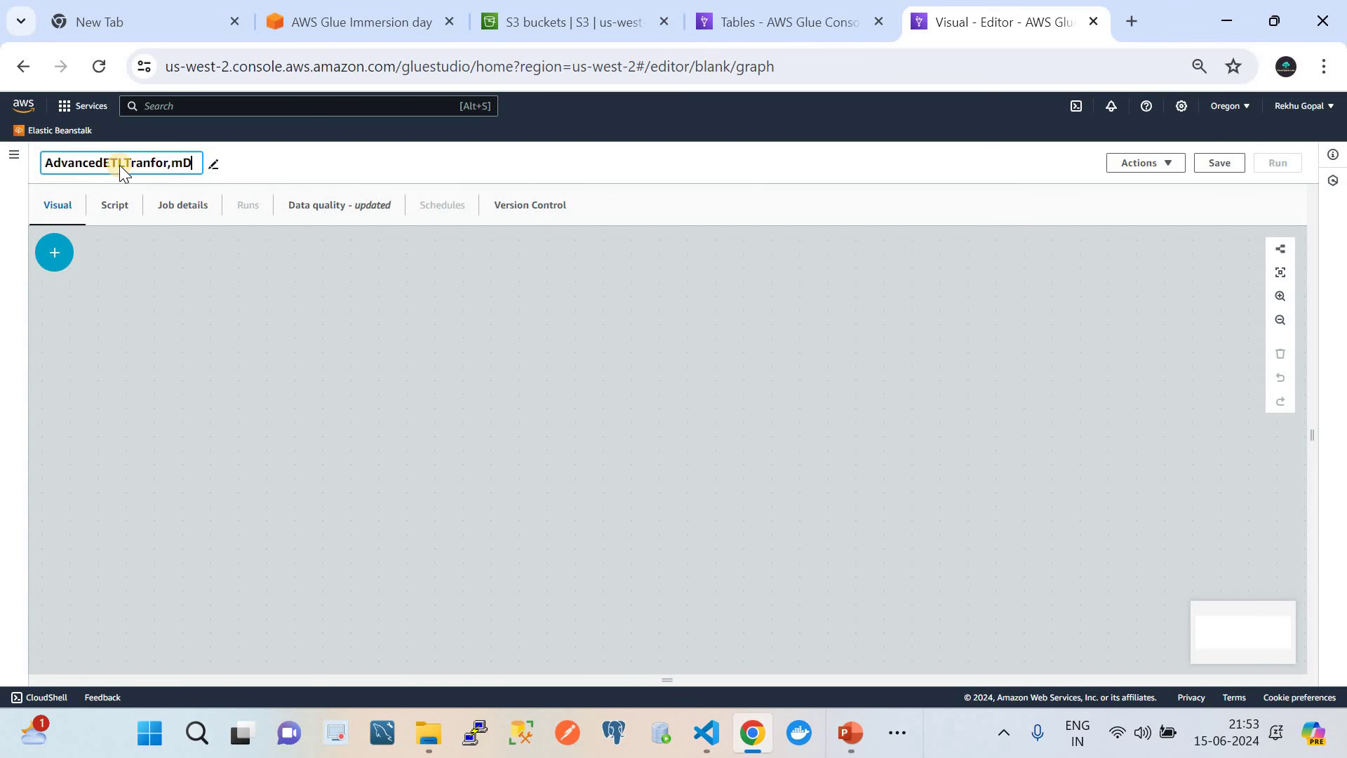
key("BackSpace")
key("BackSpace")
key("BackSpace")
type("mDemo")
Add an AWS Glue Data Catalog source node and an Amazon S3 source node to the job canvas.
left_click(63, 261)
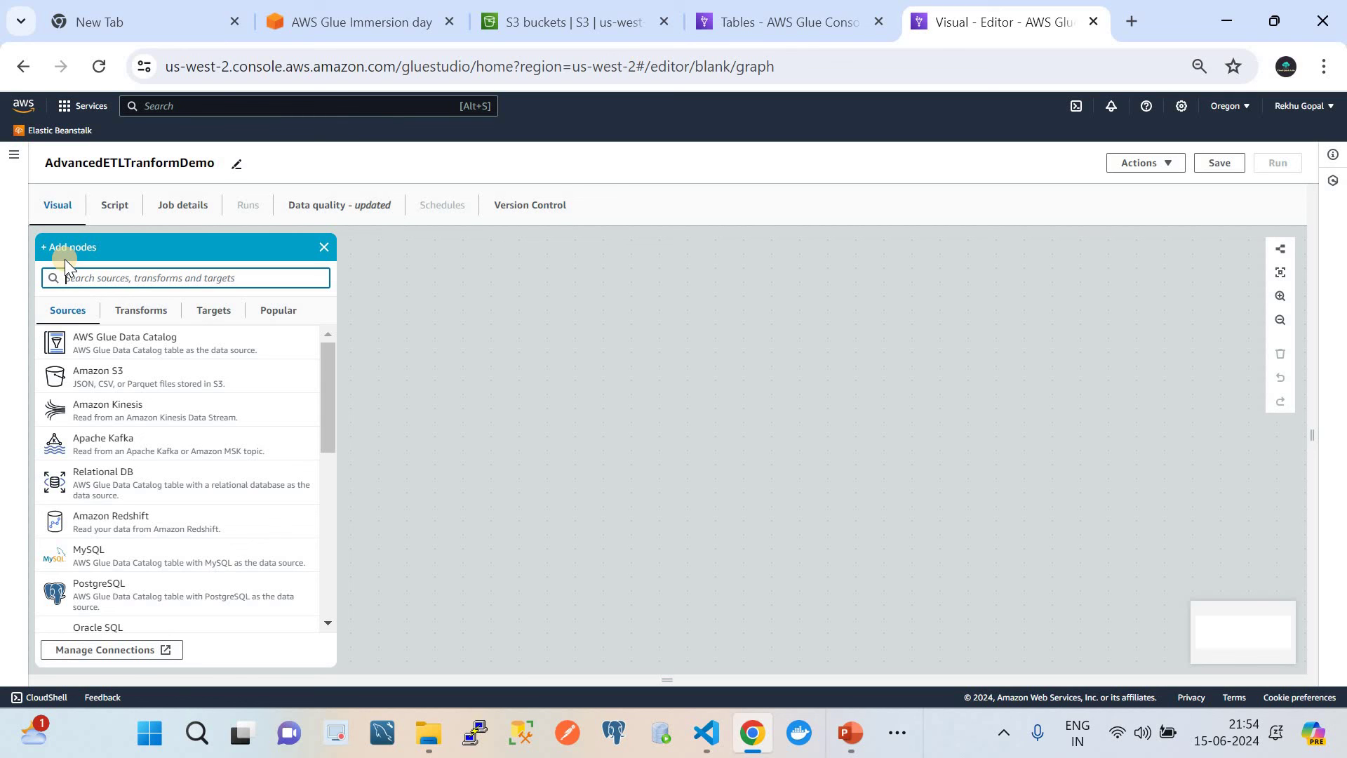
left_click(129, 356)
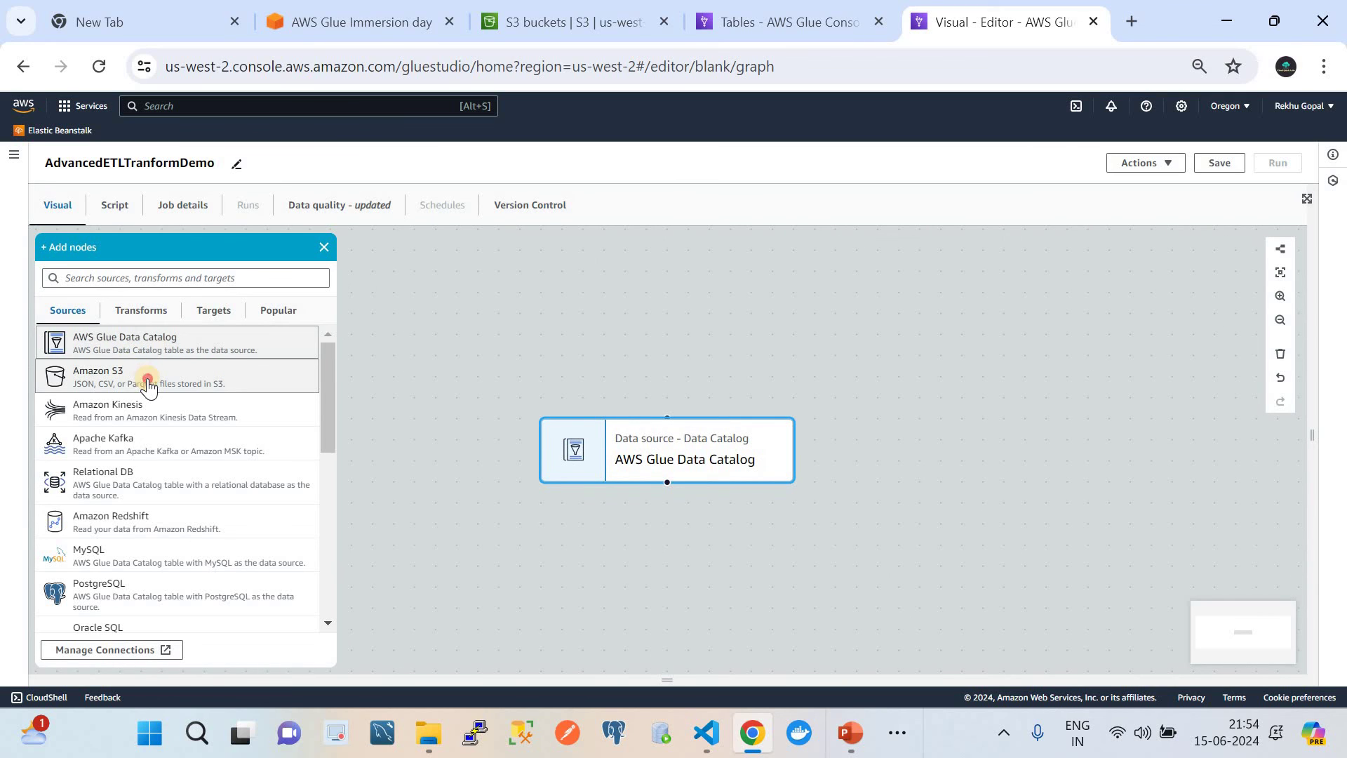
left_click(149, 384)
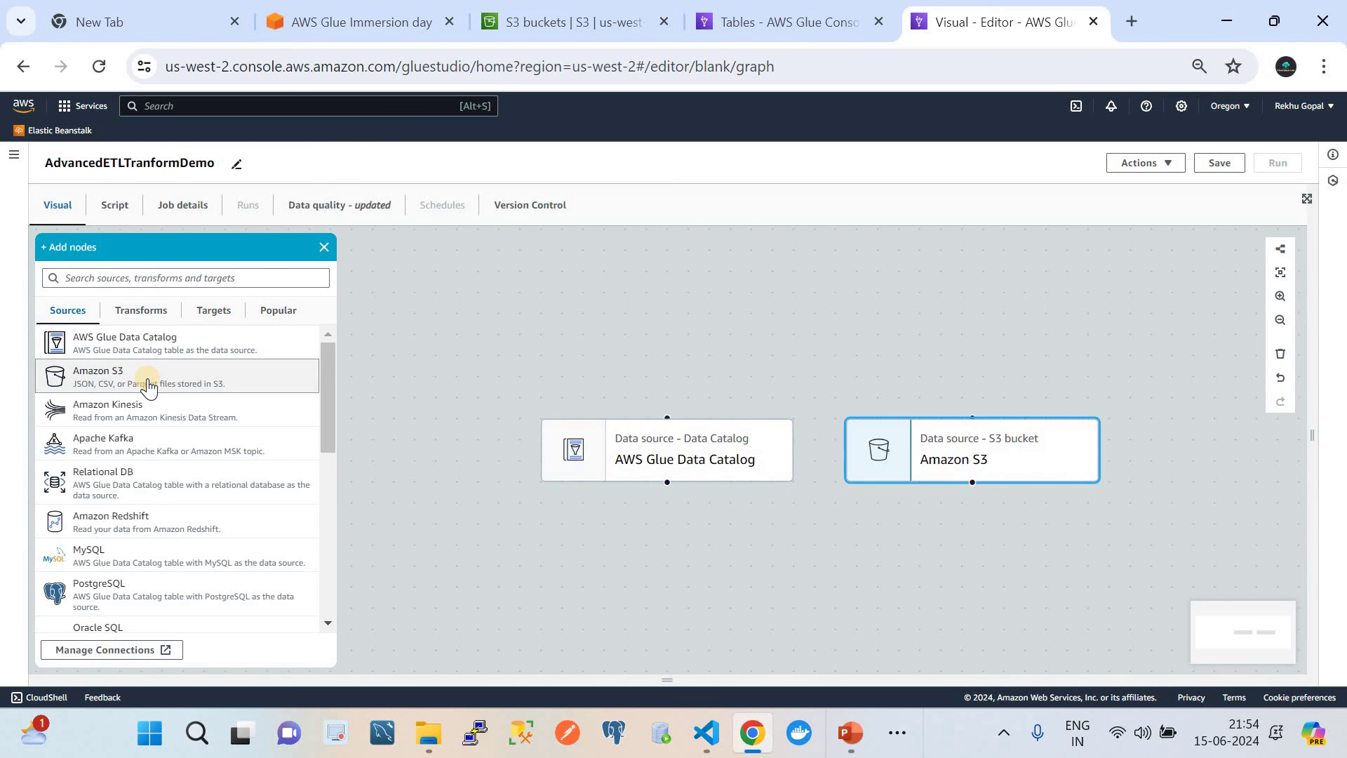
Rename the AWS Glue Data Catalog source node as COVID data.
left_click(684, 462)
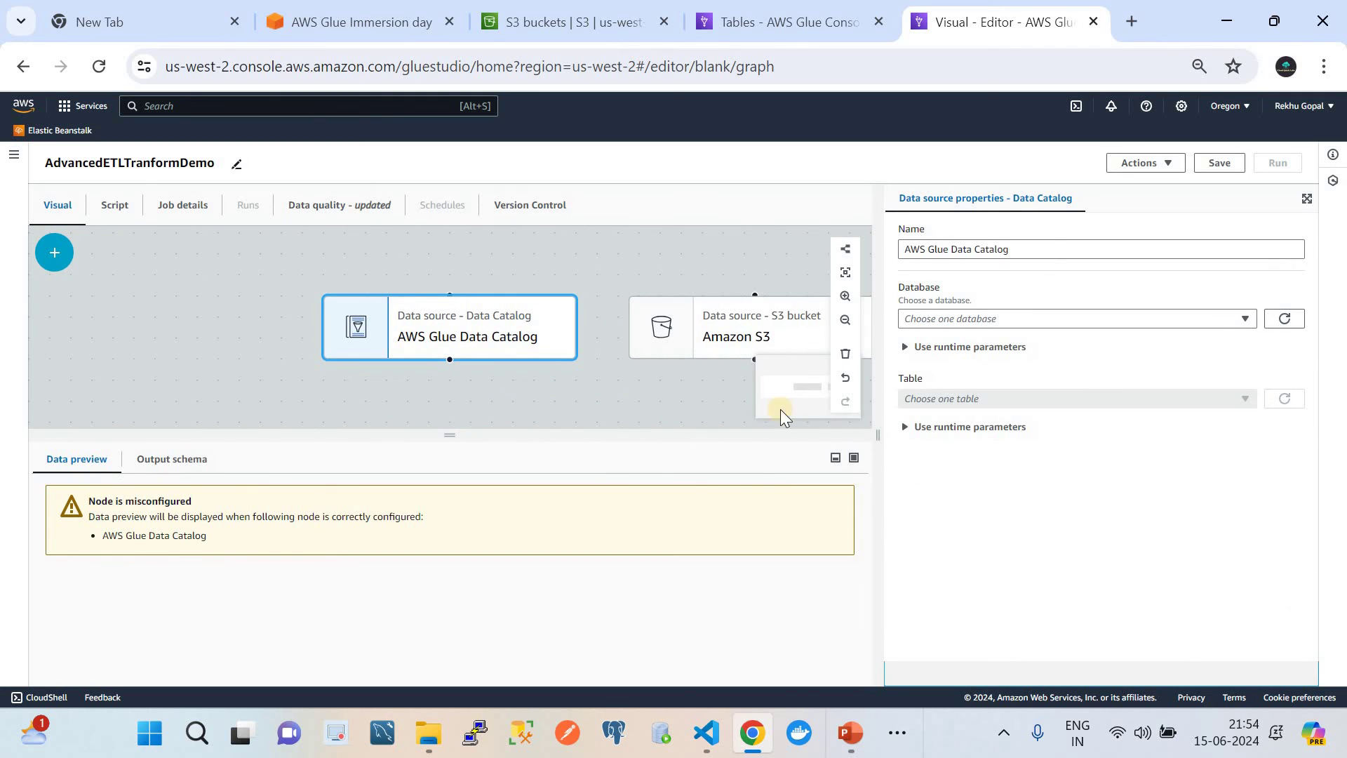
left_click(1038, 249)
key("BackSpace")
key("BackSpace")
key("BackSpace")
key("BackSpace")
key("BackSpace")
key("BackSpace")
key("BackSpace")
key("BackSpace")
key("BackSpace")
key("BackSpace")
key("BackSpace")
key("BackSpace")
key("BackSpace")
key("BackSpace")
key("BackSpace")
key("BackSpace")
key("BackSpace")
key("BackSpace")
key("BackSpace")
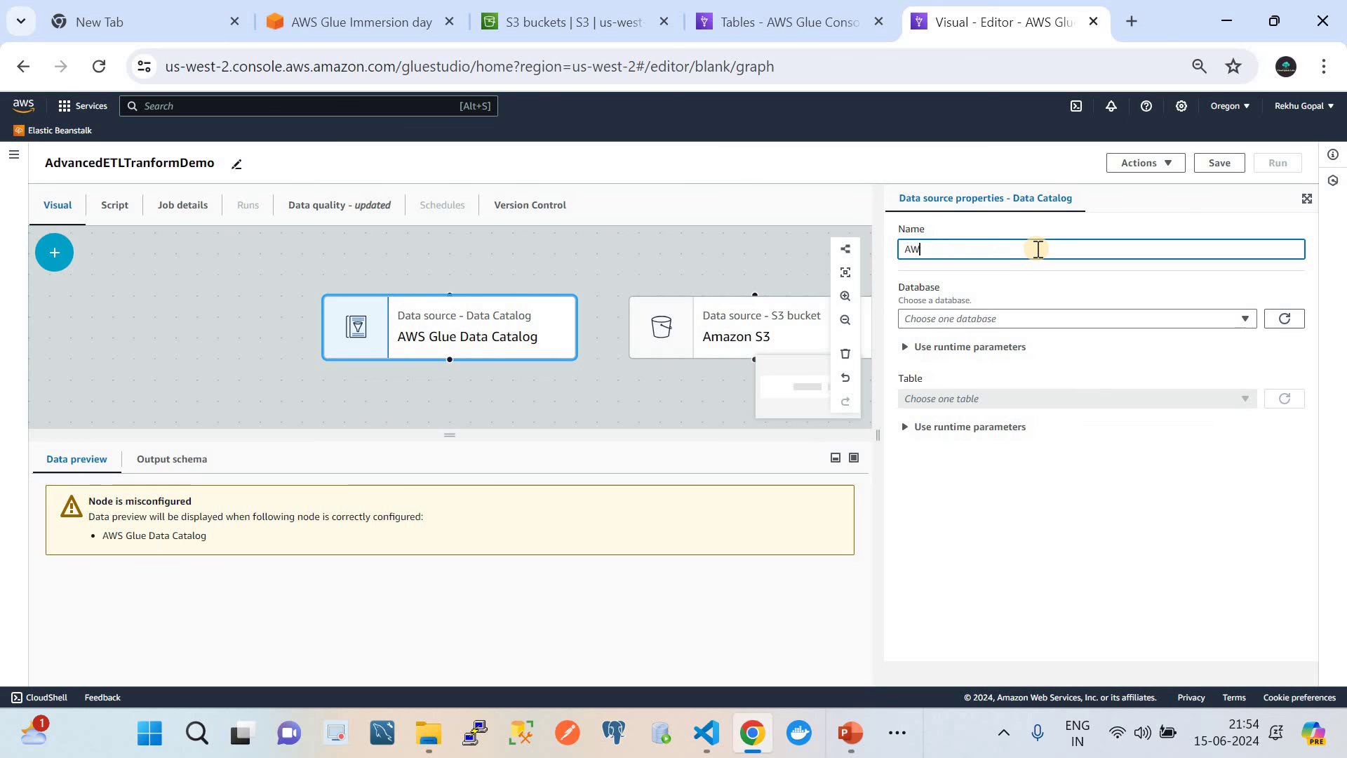
key("BackSpace")
key("BackSpace")
type("c")
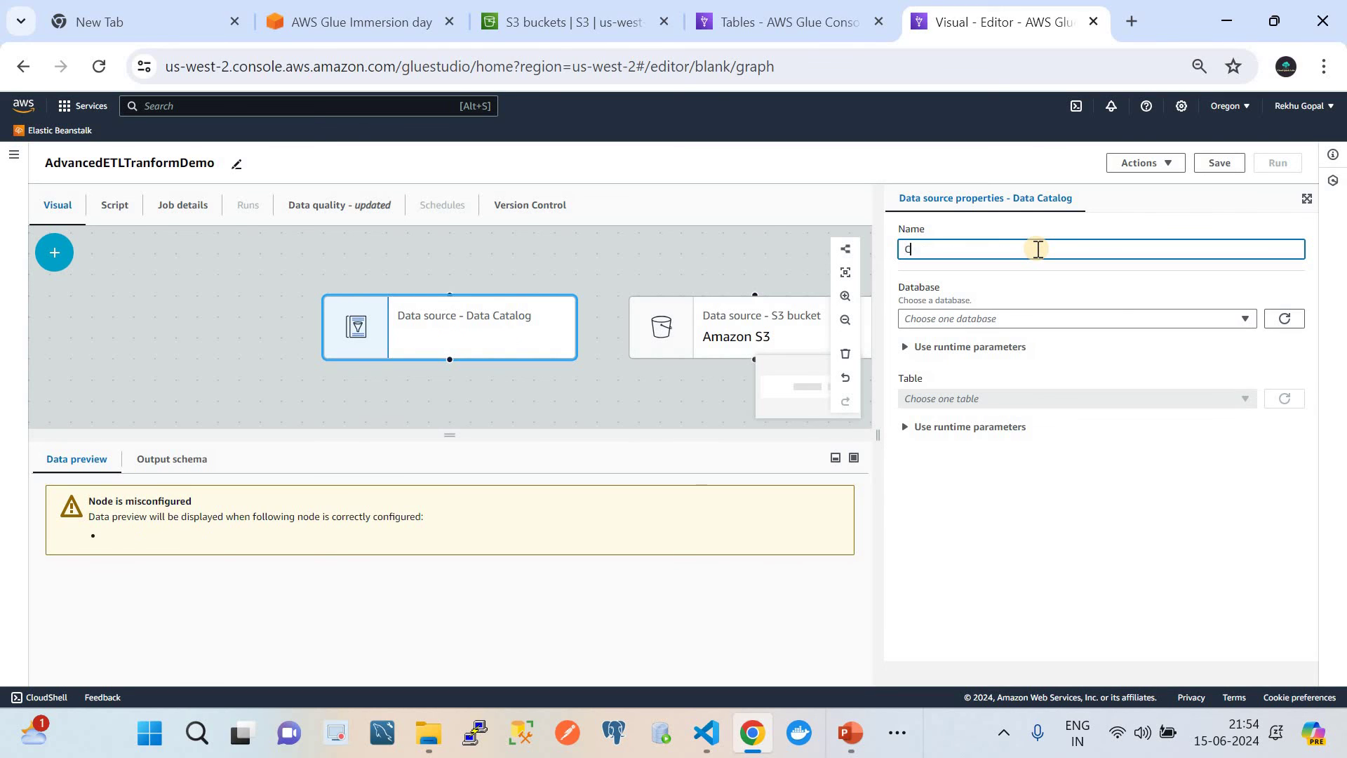
type("OVID data")
Set the COVID data source to the console_glueworkshop database and the console_json table.
left_click(980, 321)
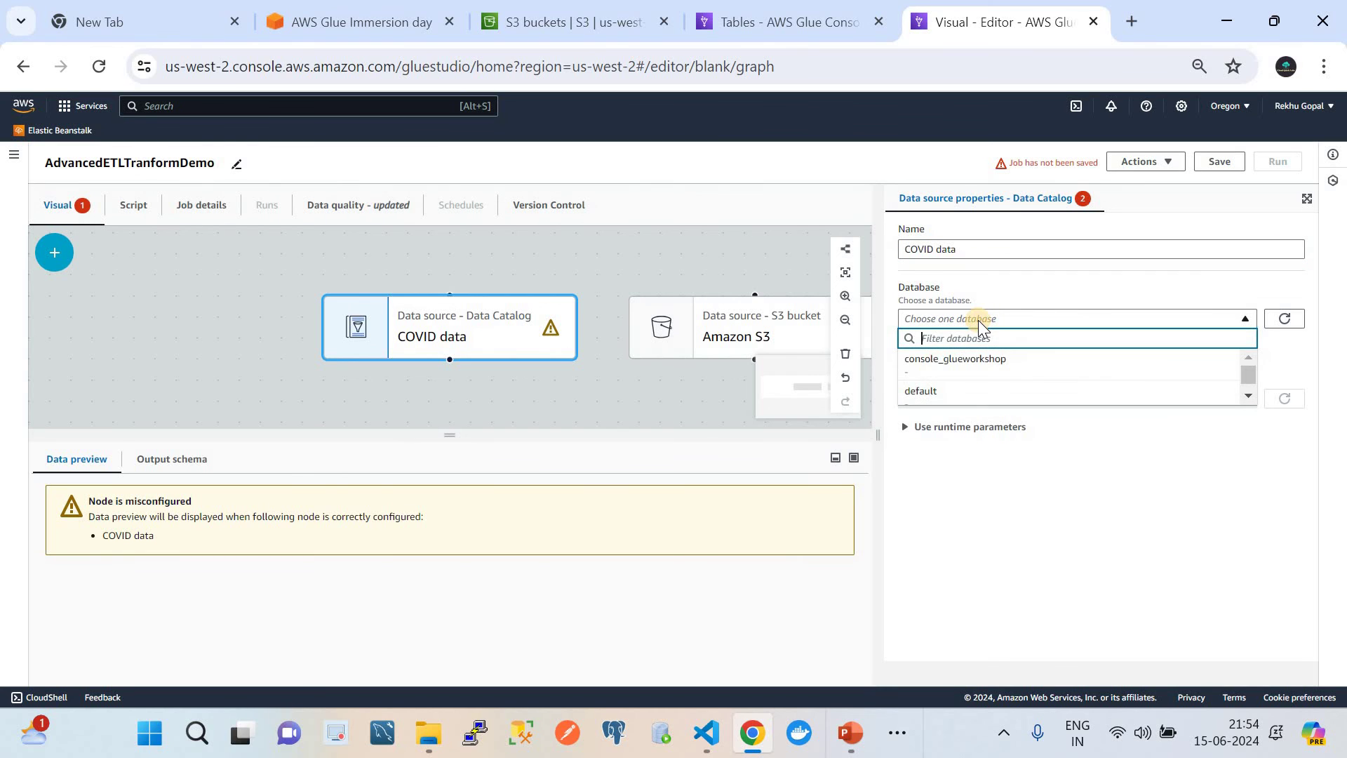
left_click(971, 359)
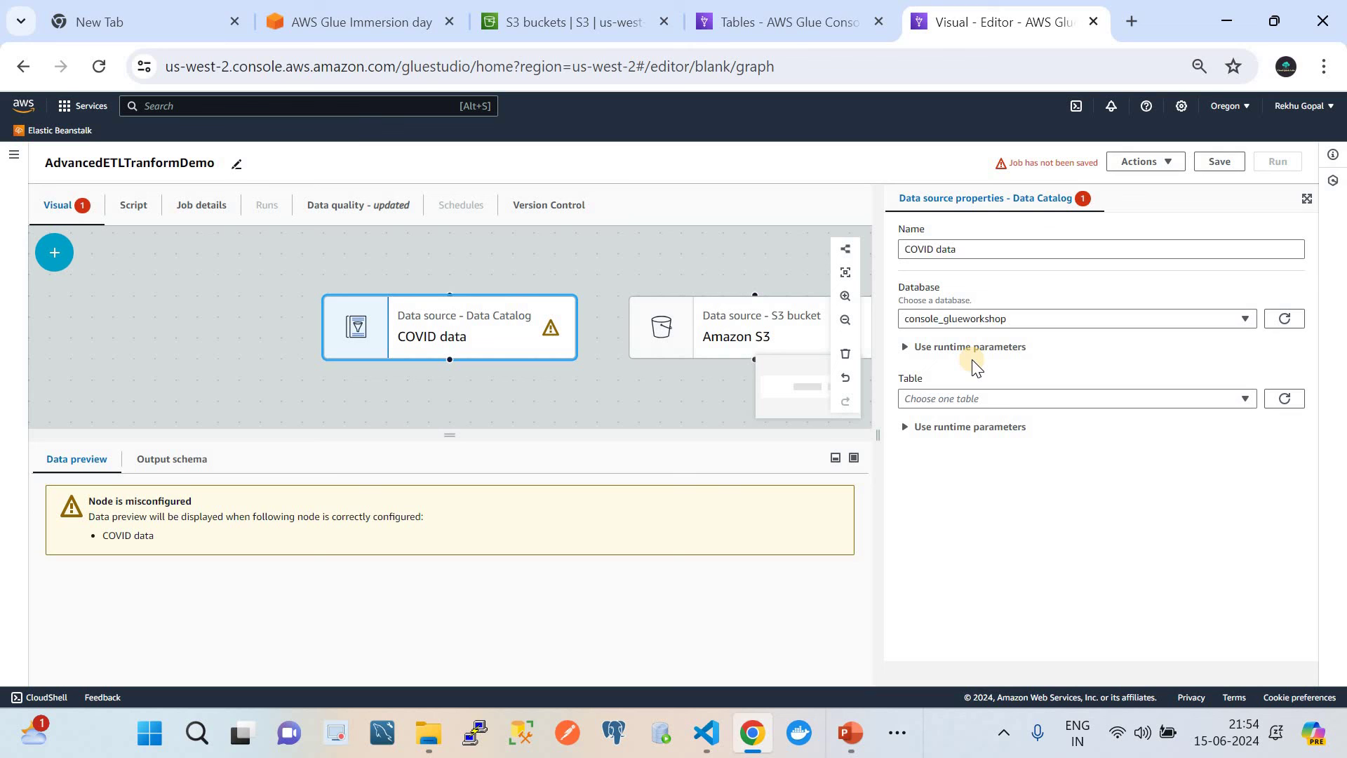
left_click(966, 400)
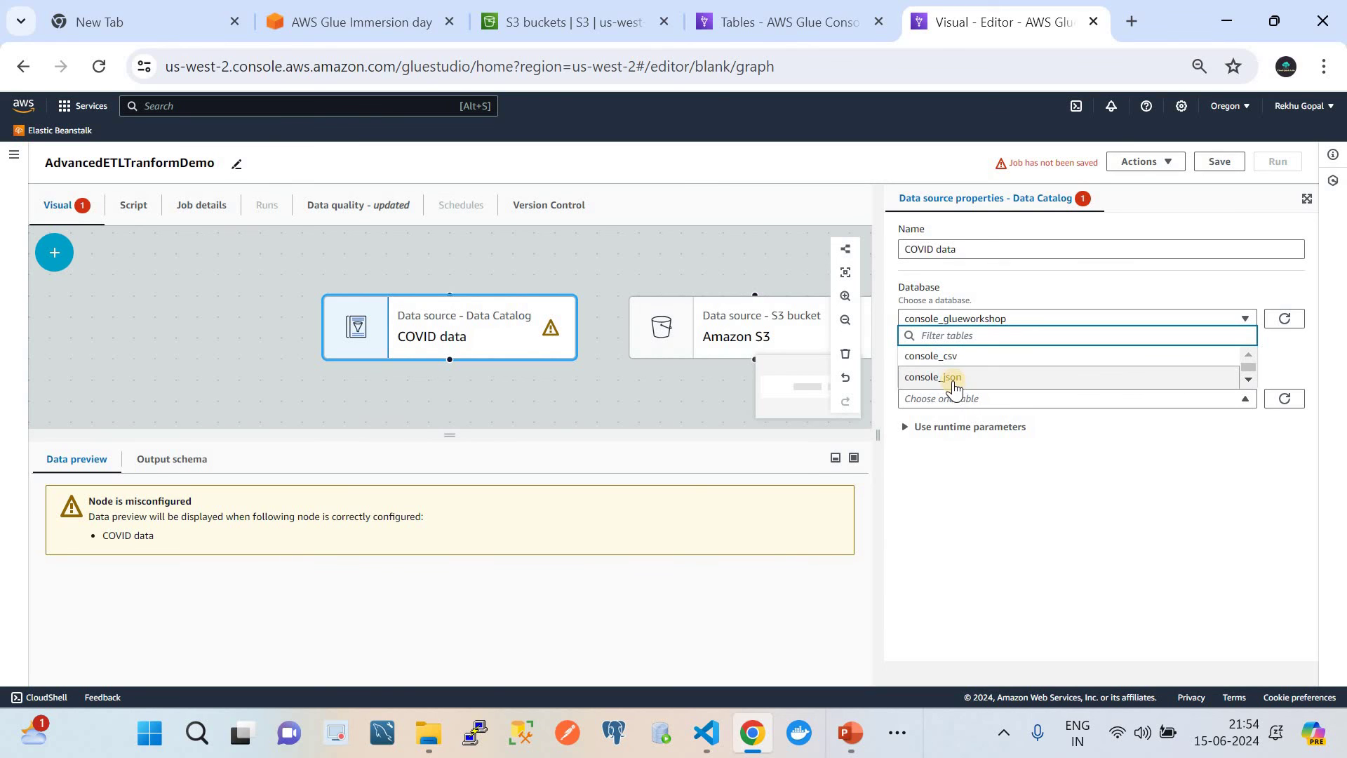
left_click(953, 380)
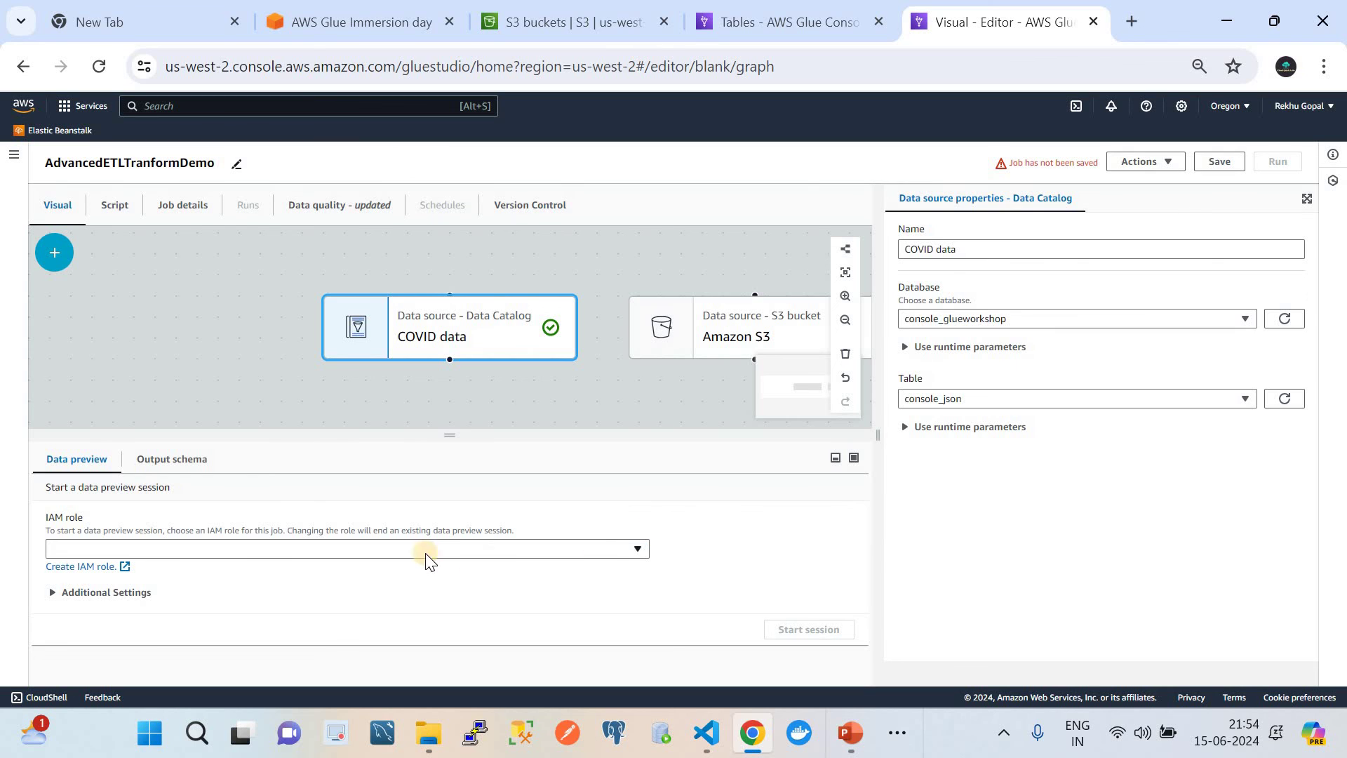
Choose an existing IAM role for the job to start the data preview session on the COVID data node.
left_click(390, 549)
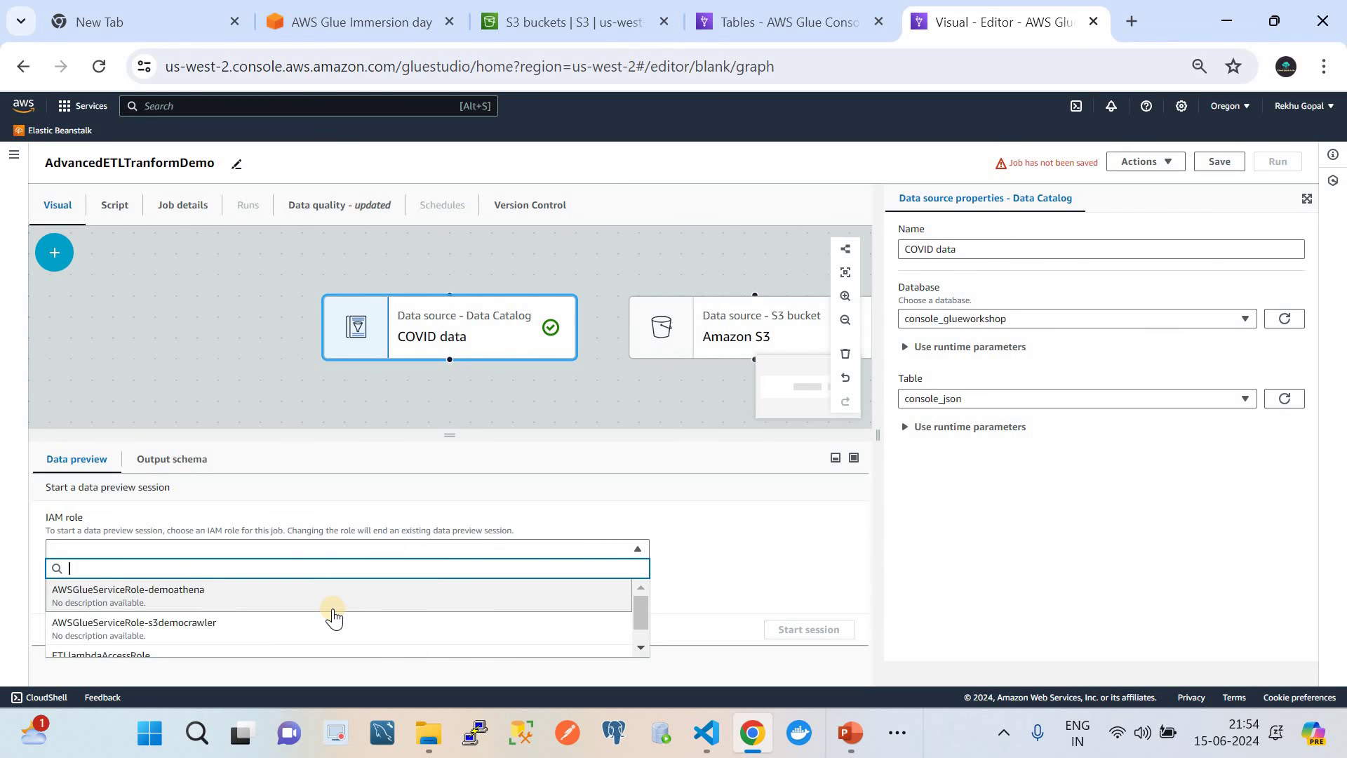
scroll(330, 611, "down", 2)
left_click(267, 630)
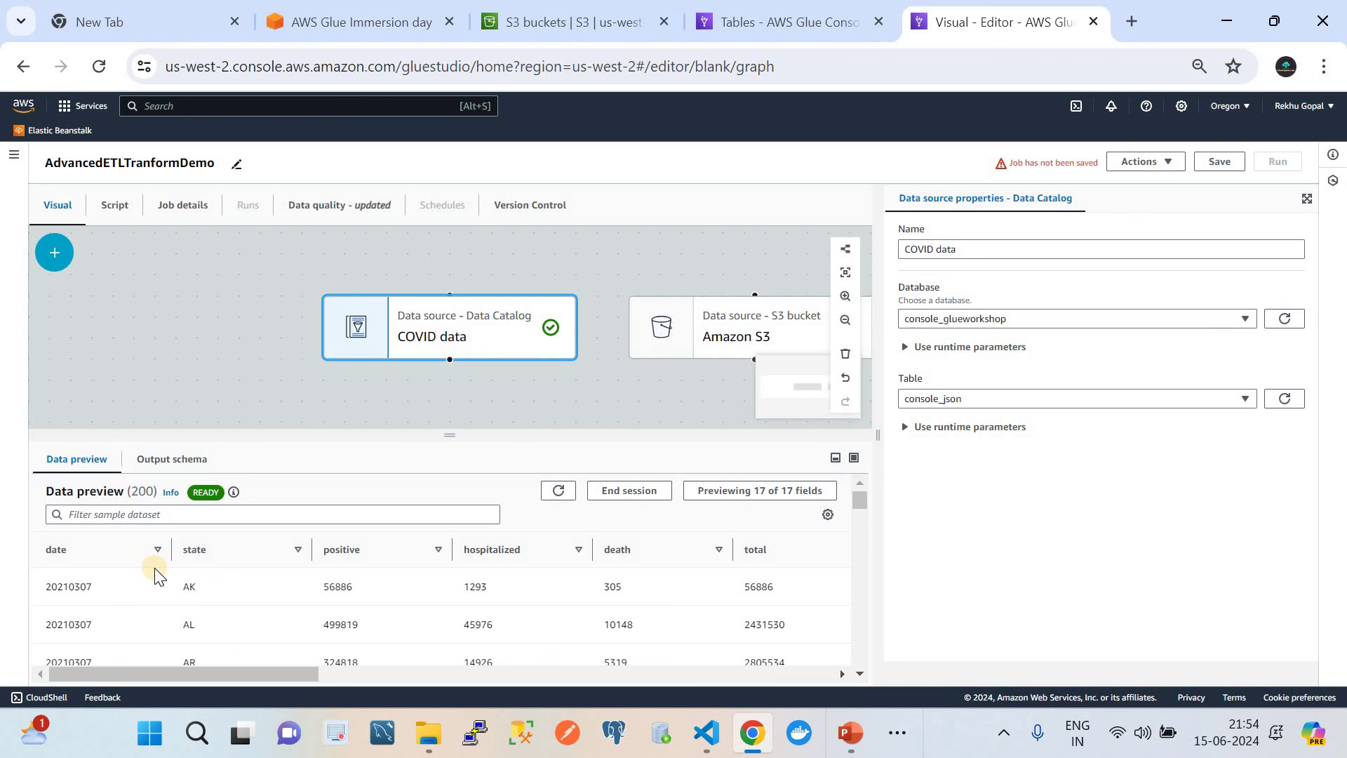
Examine the COVID data node's output schema and compare it with the sample rows in its data preview.
left_click(157, 460)
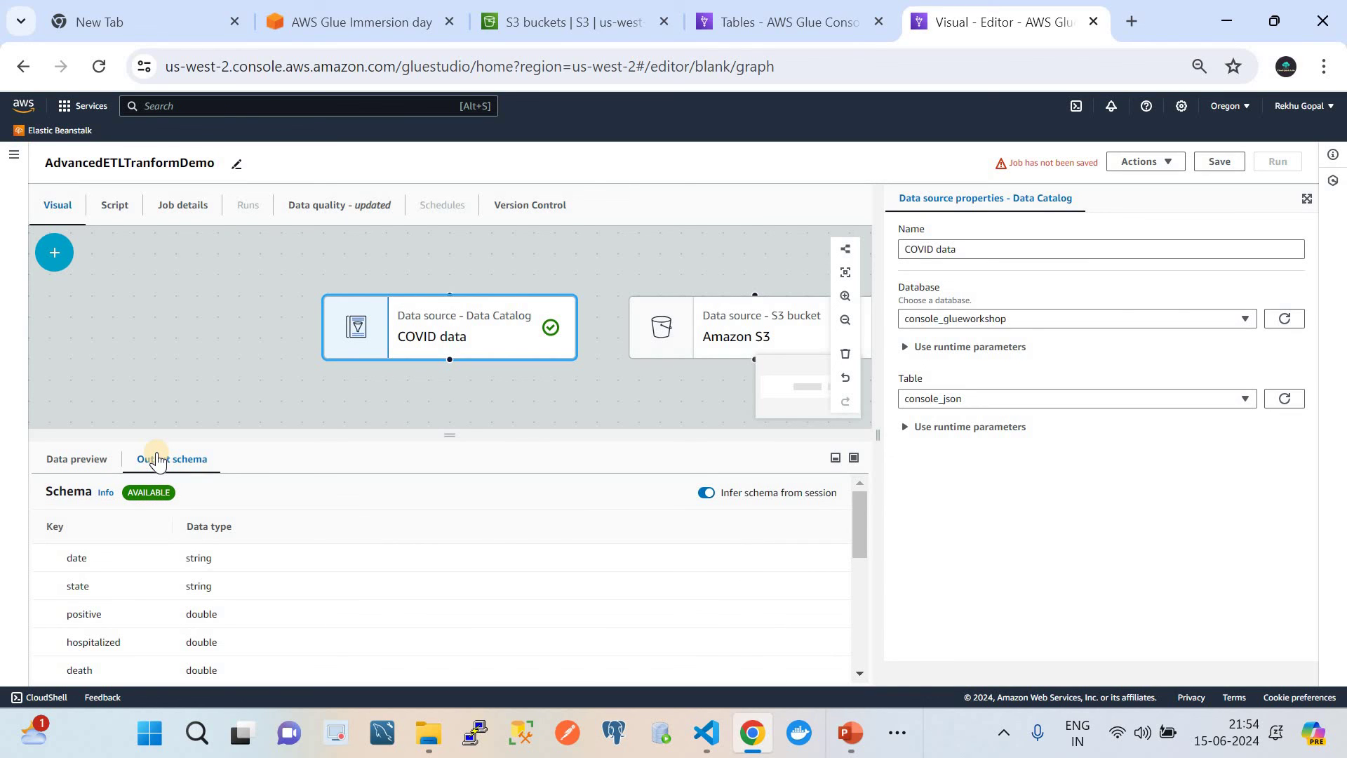
left_click(92, 459)
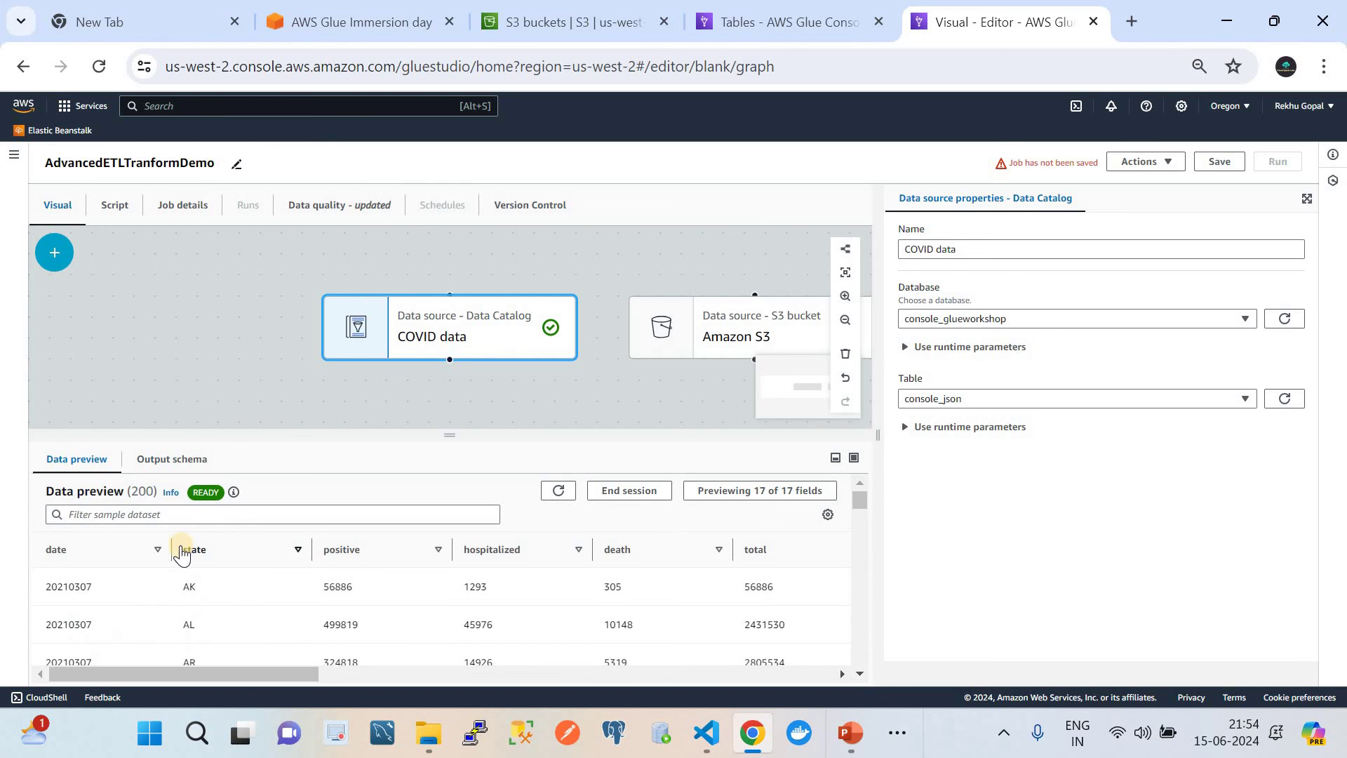
left_click(155, 460)
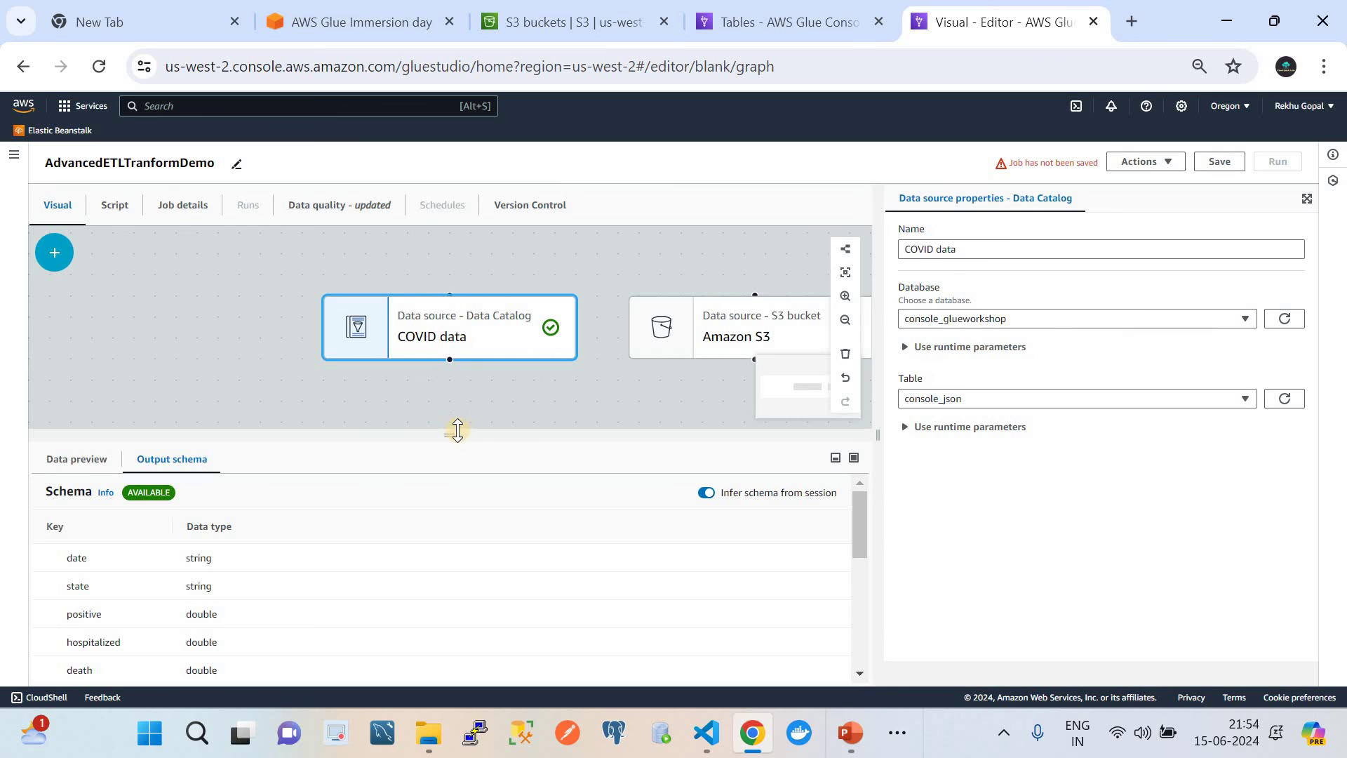
left_click_drag(456, 441, 451, 391)
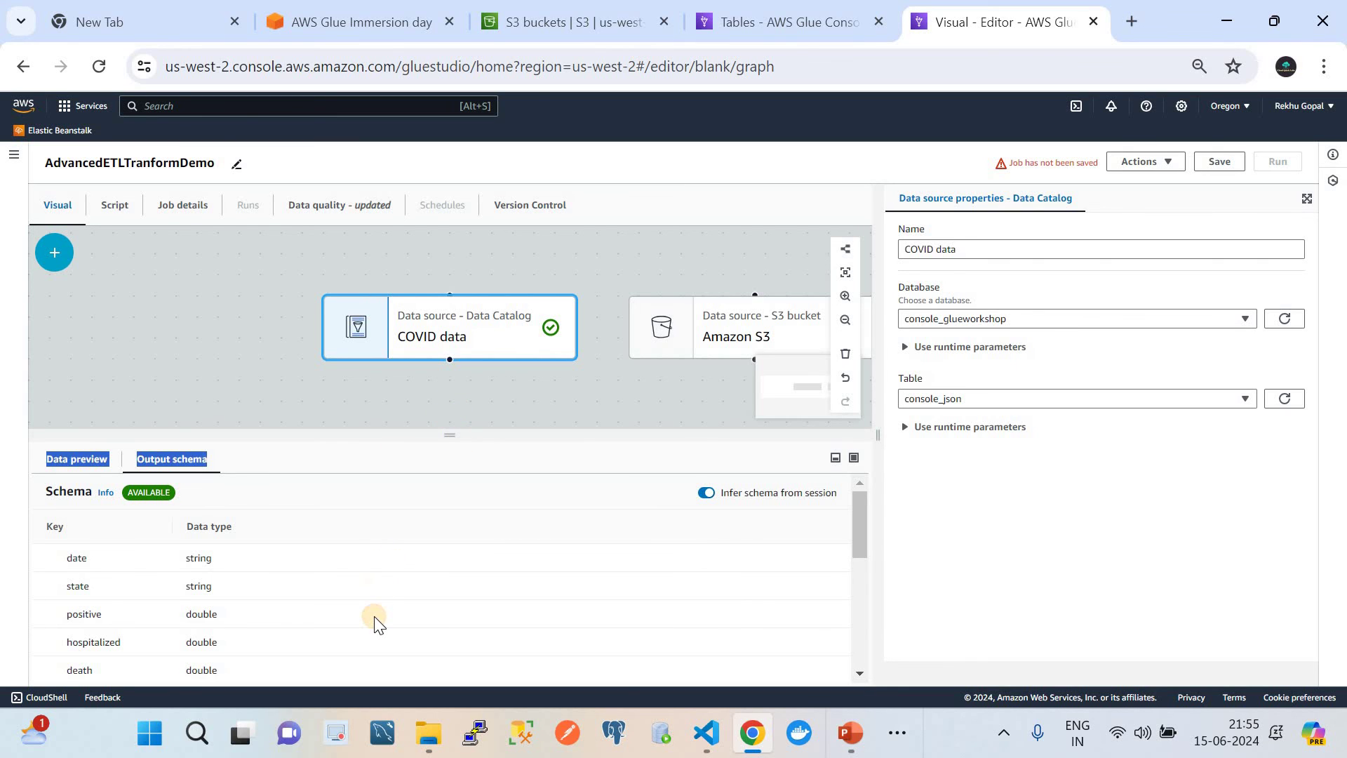
scroll(375, 623, "down", 1)
scroll(376, 621, "down", 2)
scroll(376, 621, "up", 3)
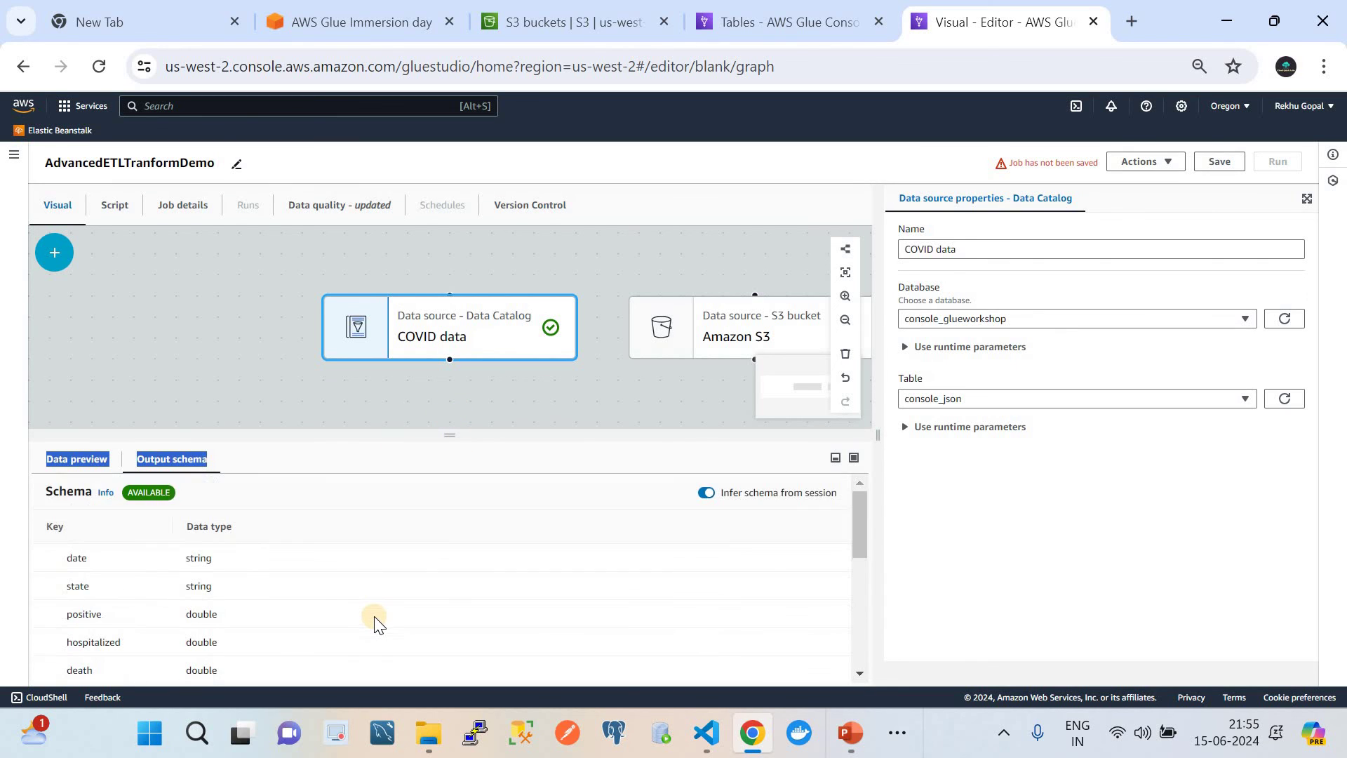
left_click(80, 467)
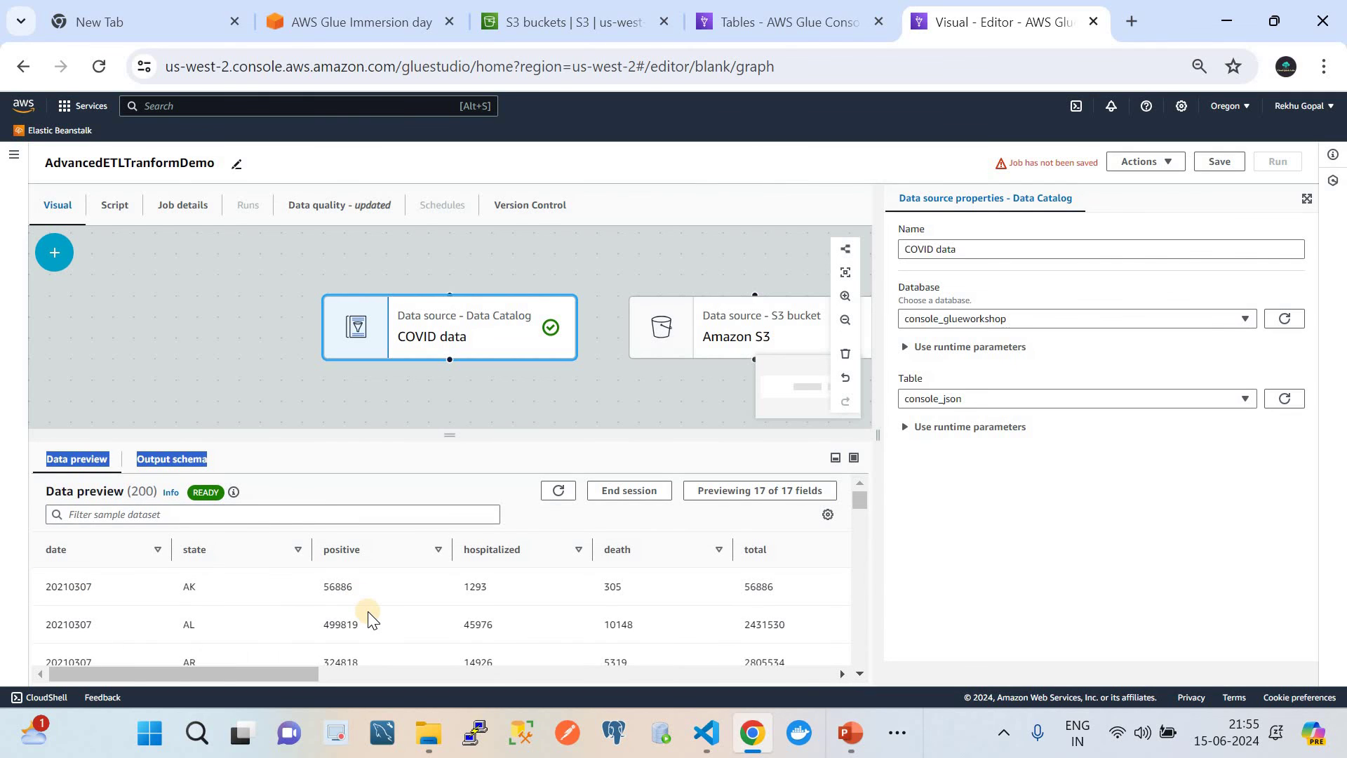
scroll(370, 619, "up", 2)
Rename the Amazon S3 source node as State Name.
left_click(715, 344)
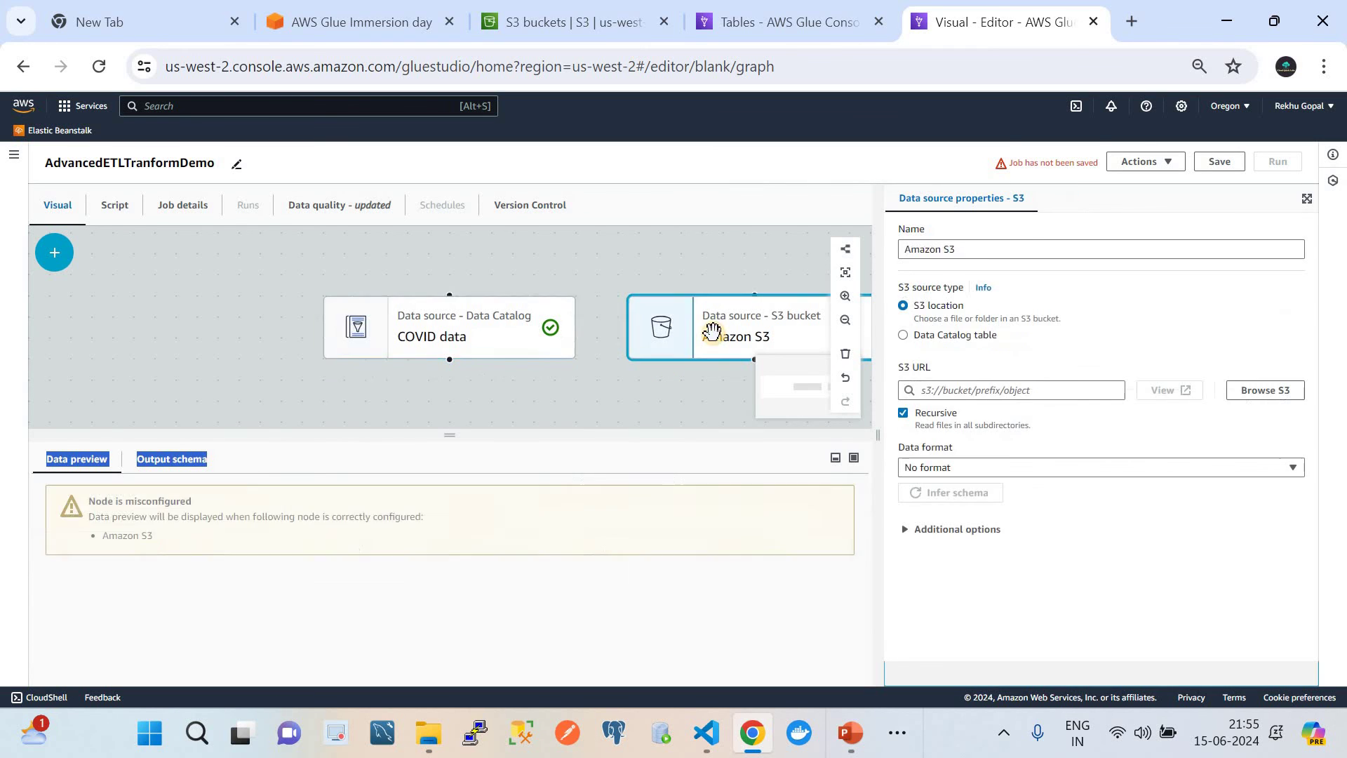
left_click(974, 250)
key("BackSpace")
key("BackSpace")
key("BackSpace")
key("BackSpace")
key("BackSpace")
key("BackSpace")
key("BackSpace")
key("BackSpace")
key("BackSpace")
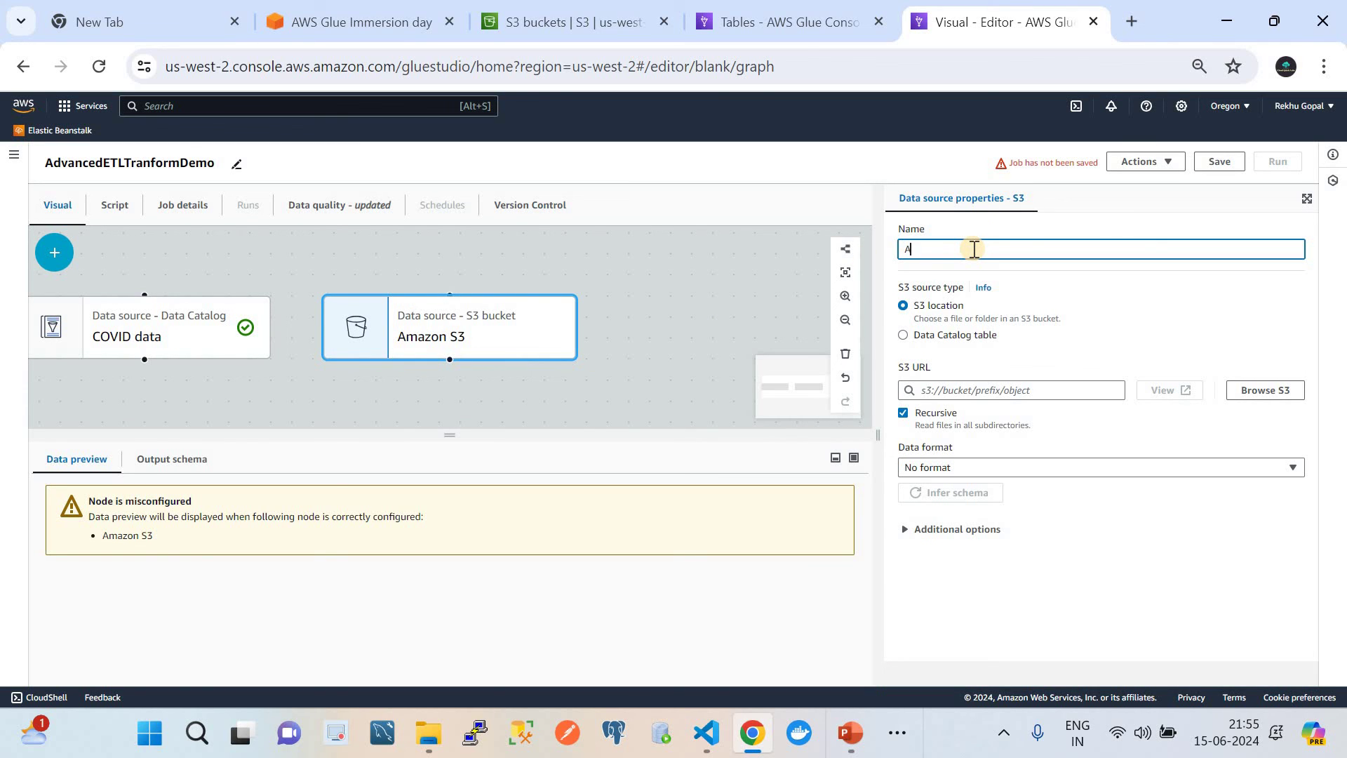
type("S")
key("BackSpace")
type("Stae")
type("te Name")
Set the State Name source's S3 location to input/lab5/state/states.csv in the glueworkshop bucket.
left_click(974, 386)
left_click(1264, 392)
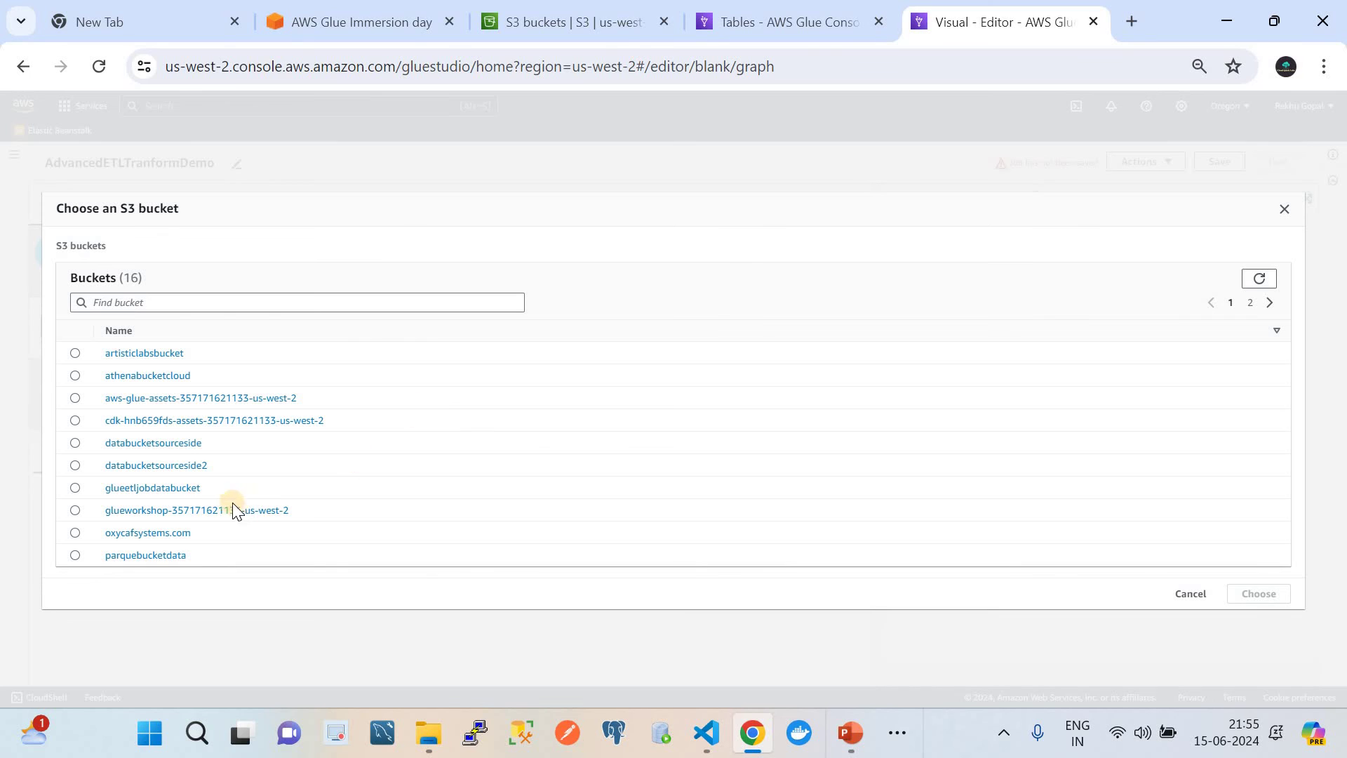
left_click(230, 511)
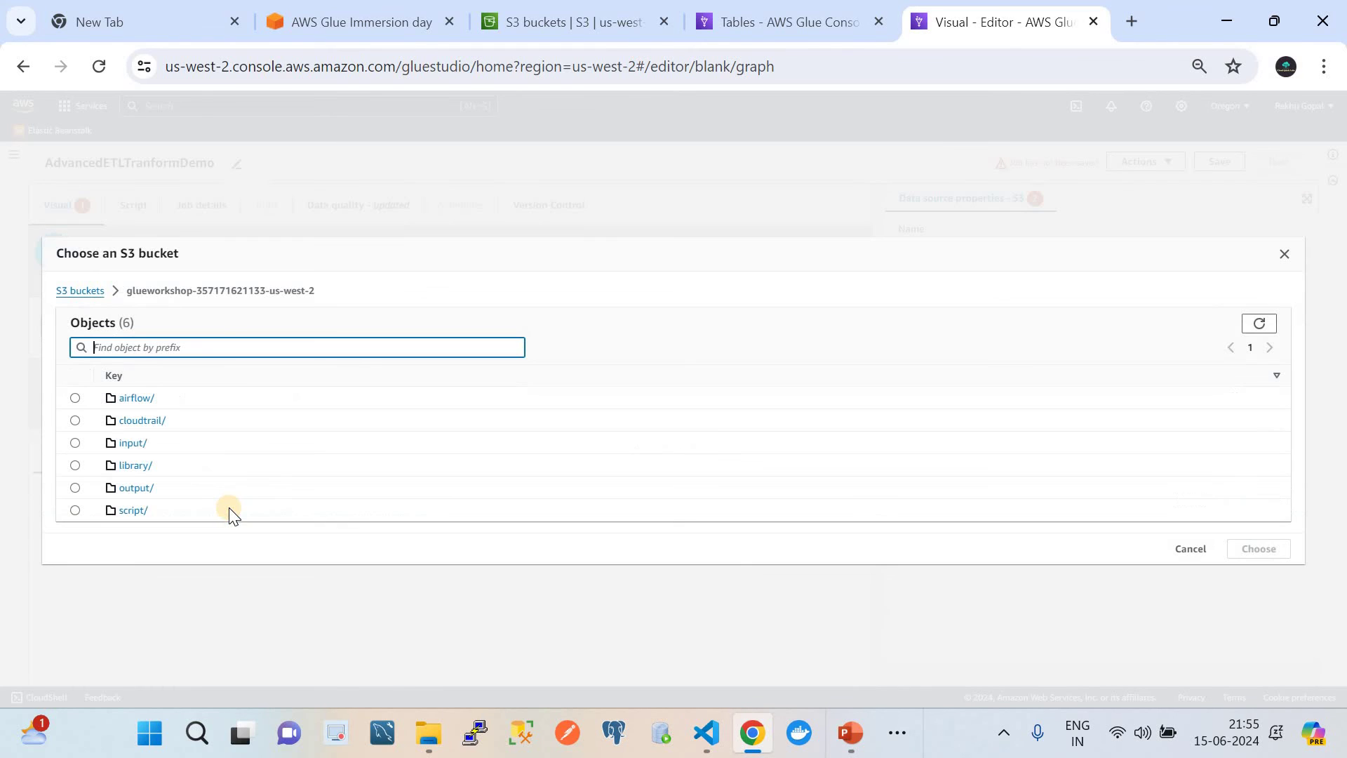
left_click(123, 450)
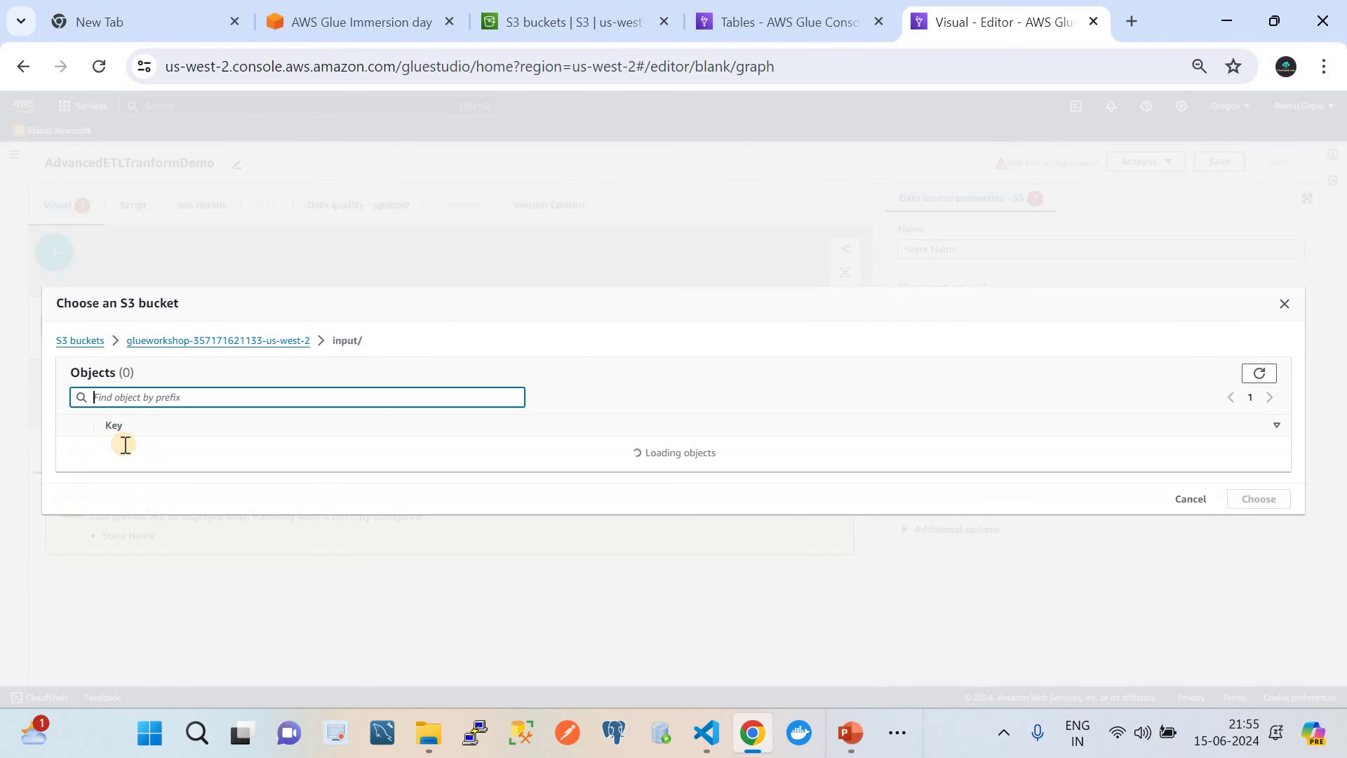
left_click(125, 447)
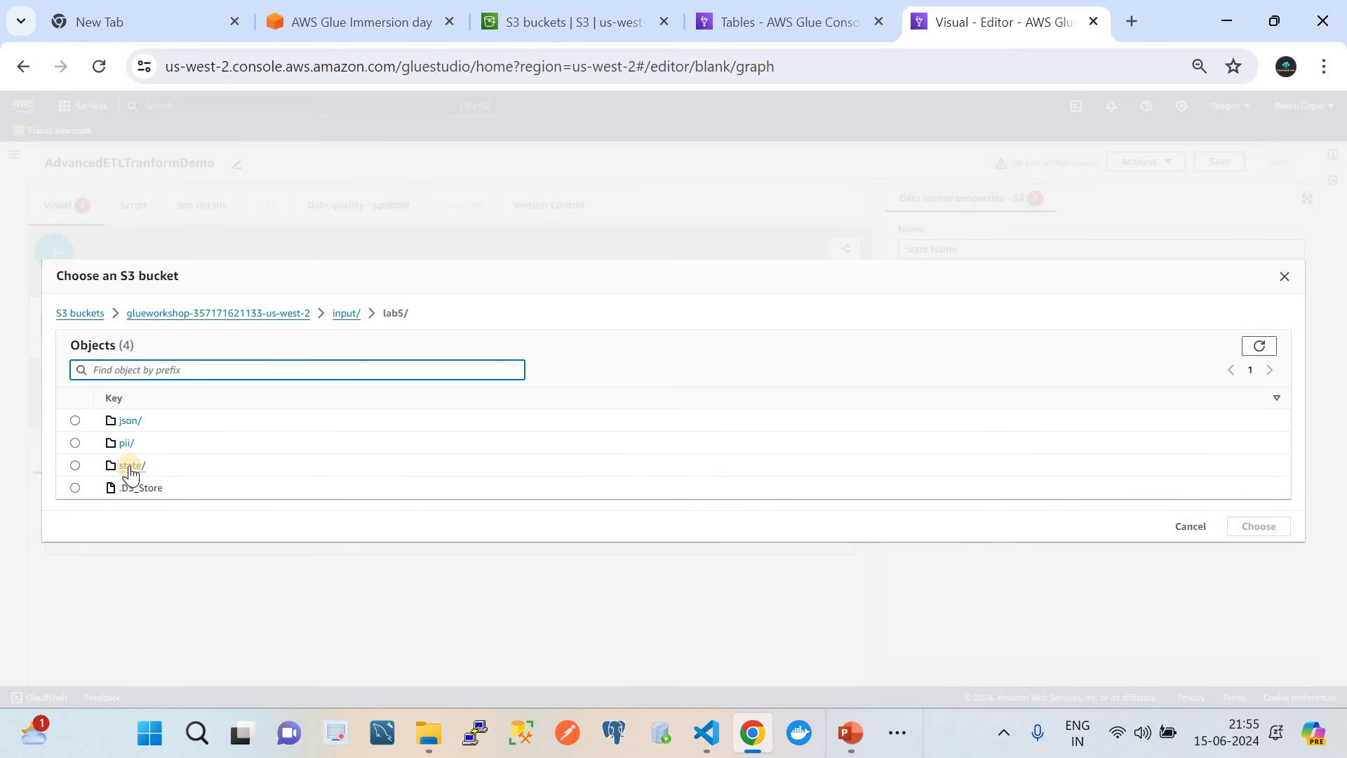
left_click(131, 467)
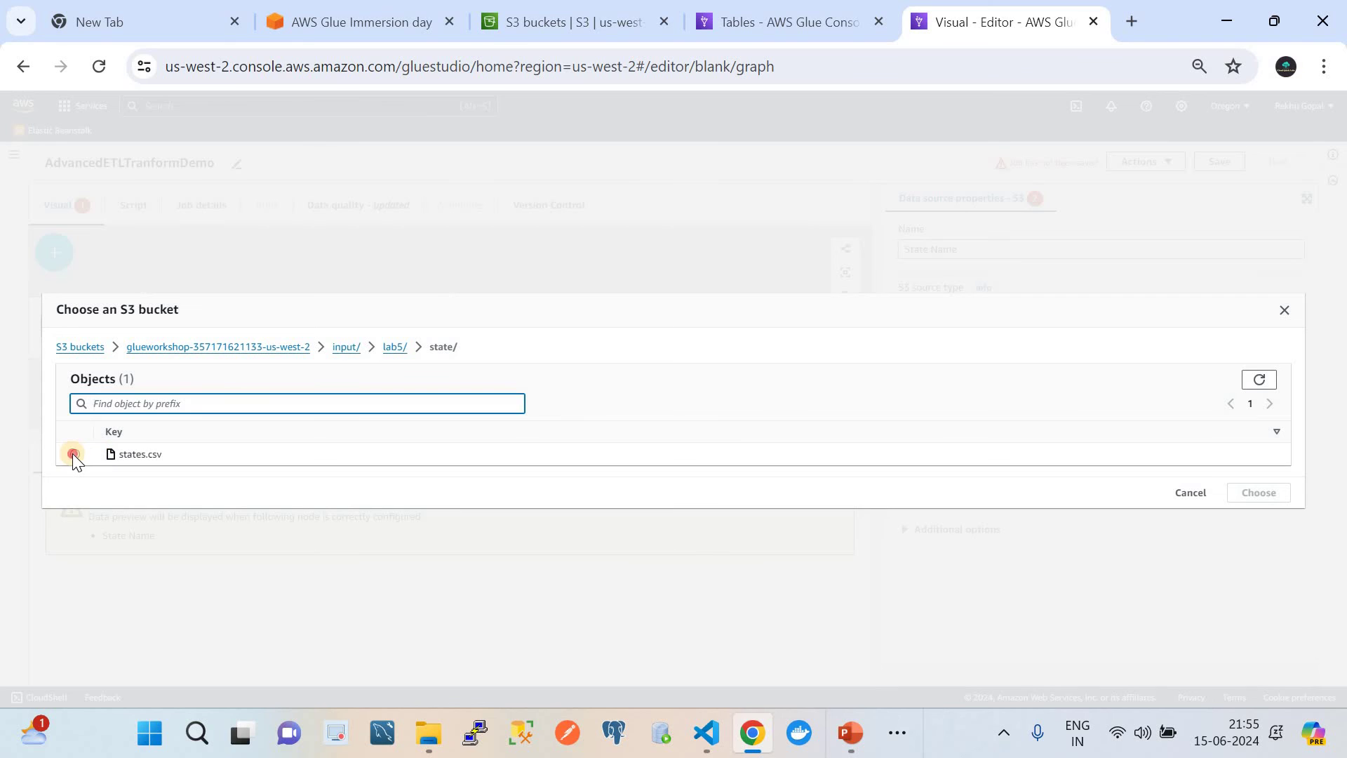
left_click(74, 454)
left_click(1270, 493)
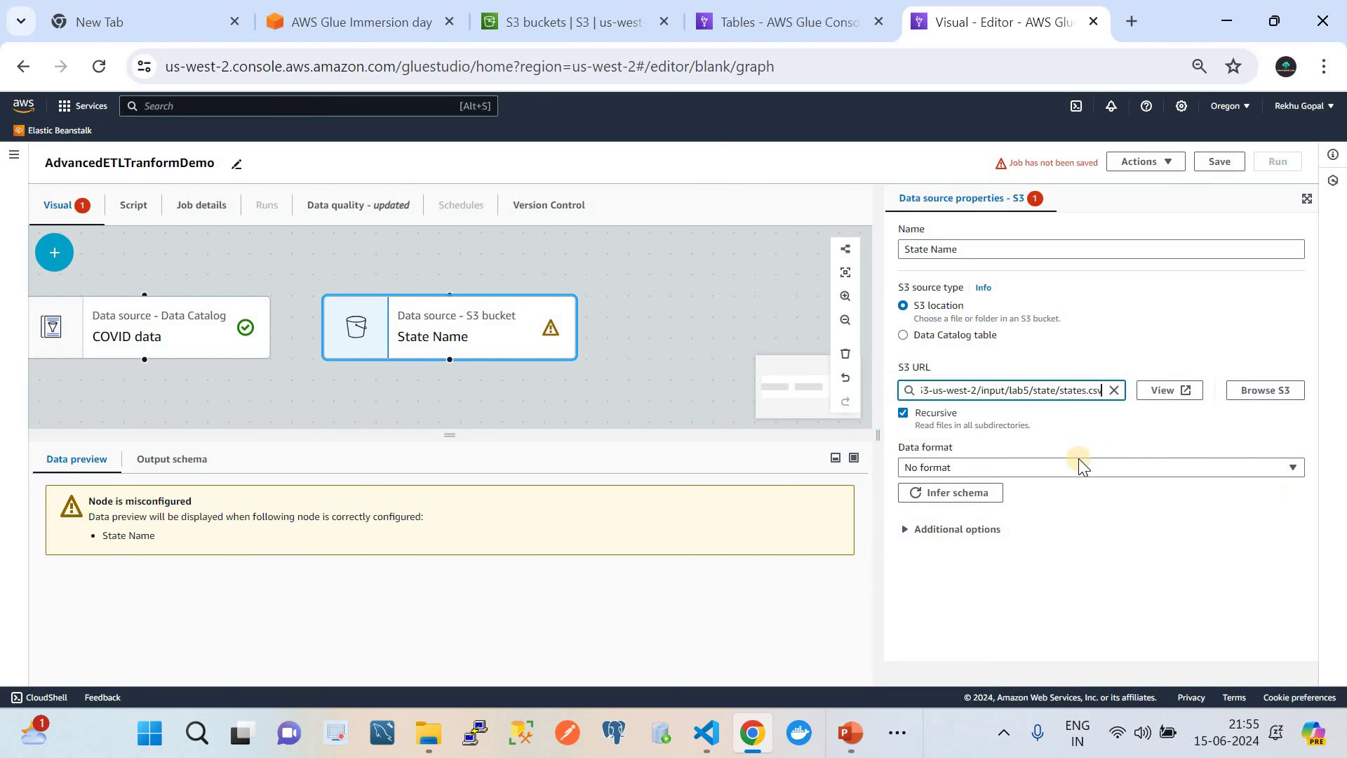
Set the State Name source's data format to CSV and show its output schema.
left_click(1059, 467)
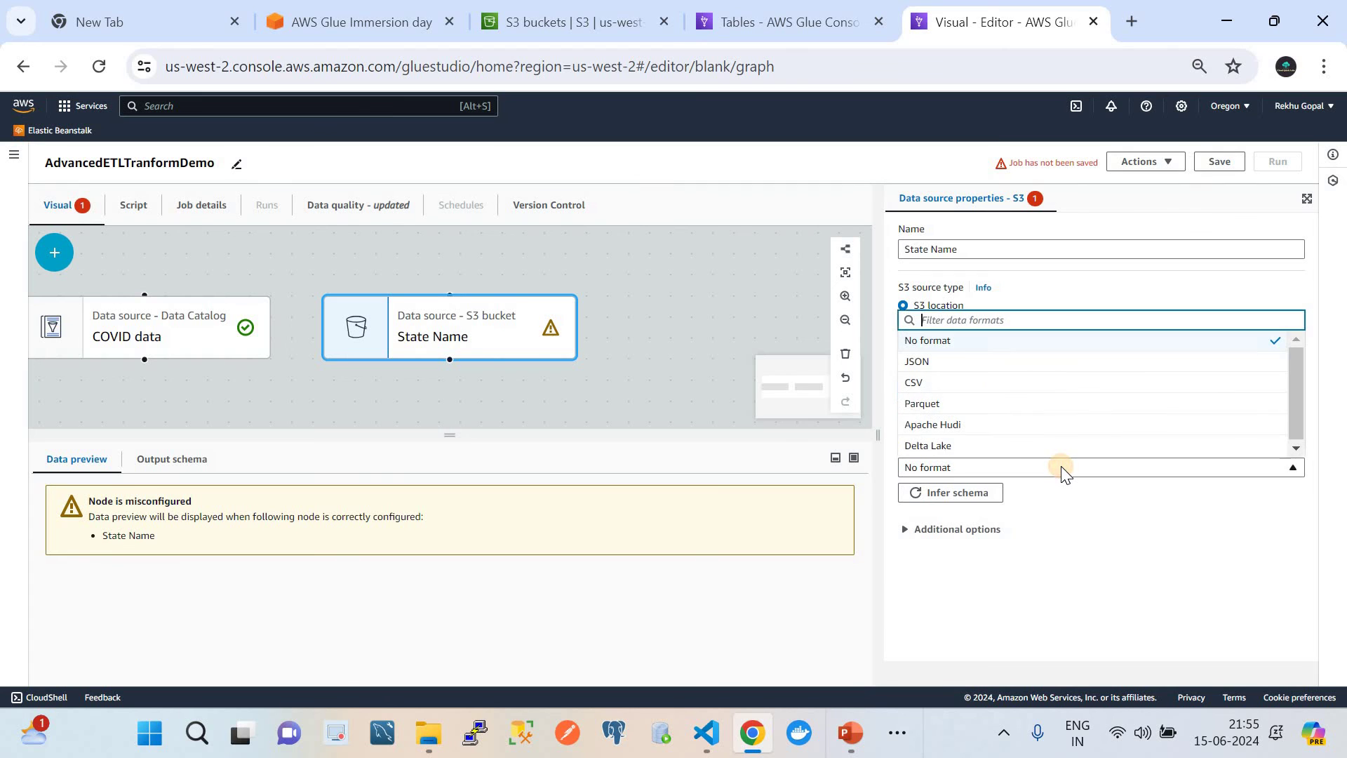
left_click(982, 383)
scroll(1043, 546, "down", 1)
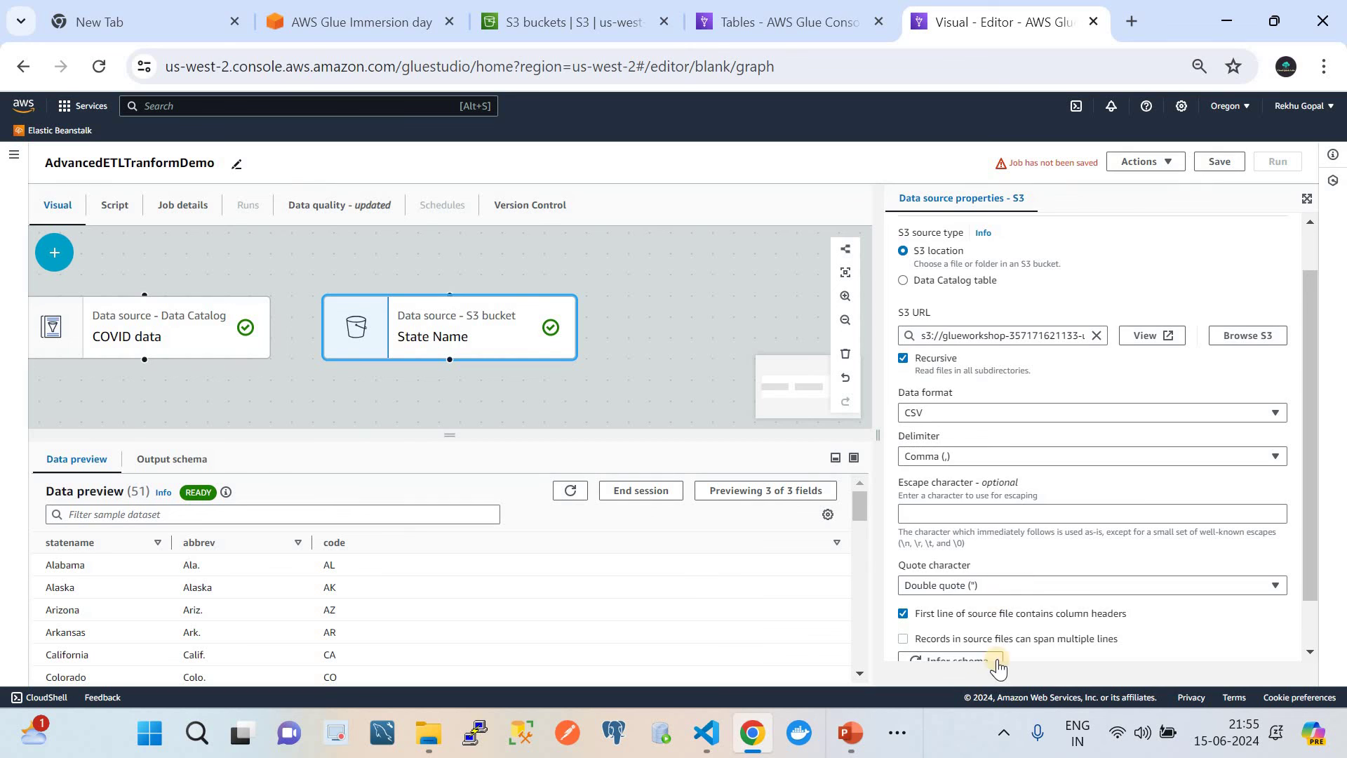
scroll(1010, 618, "down", 1)
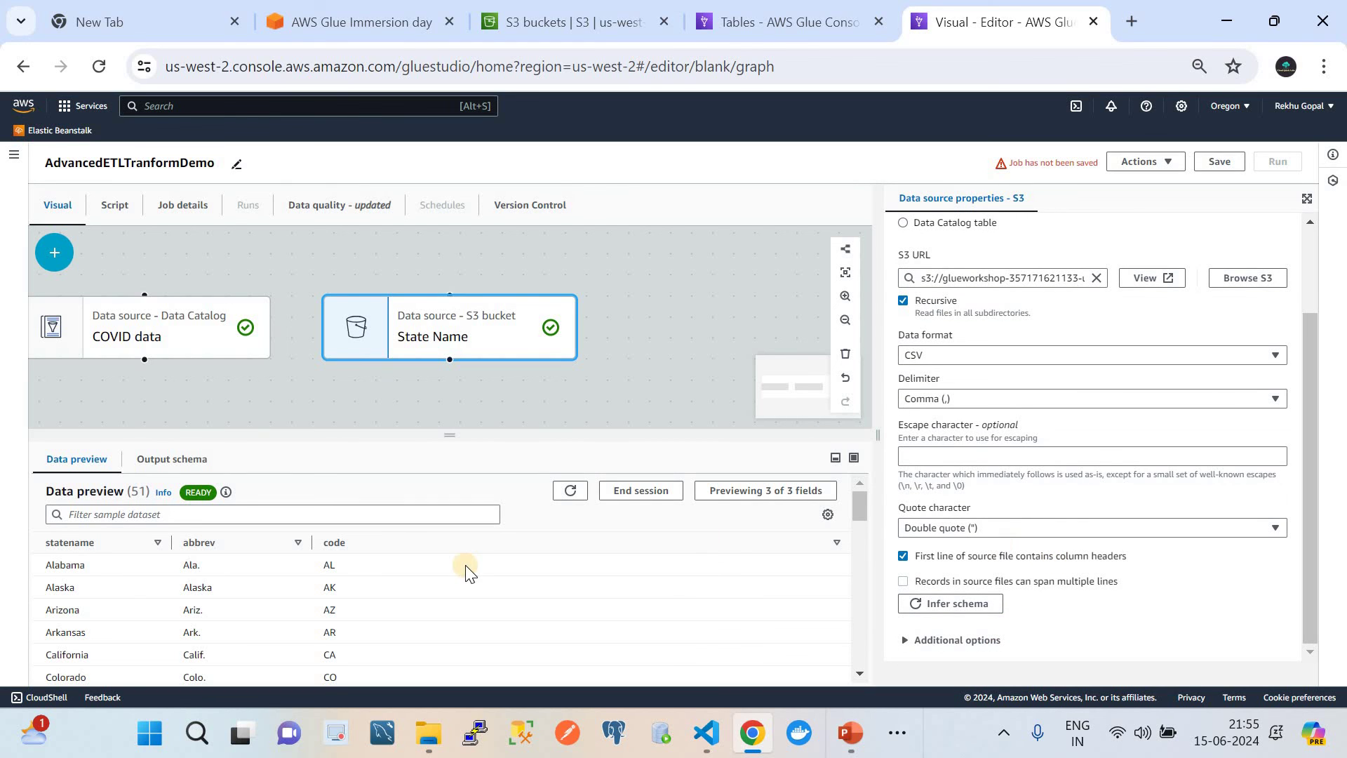
left_click(151, 465)
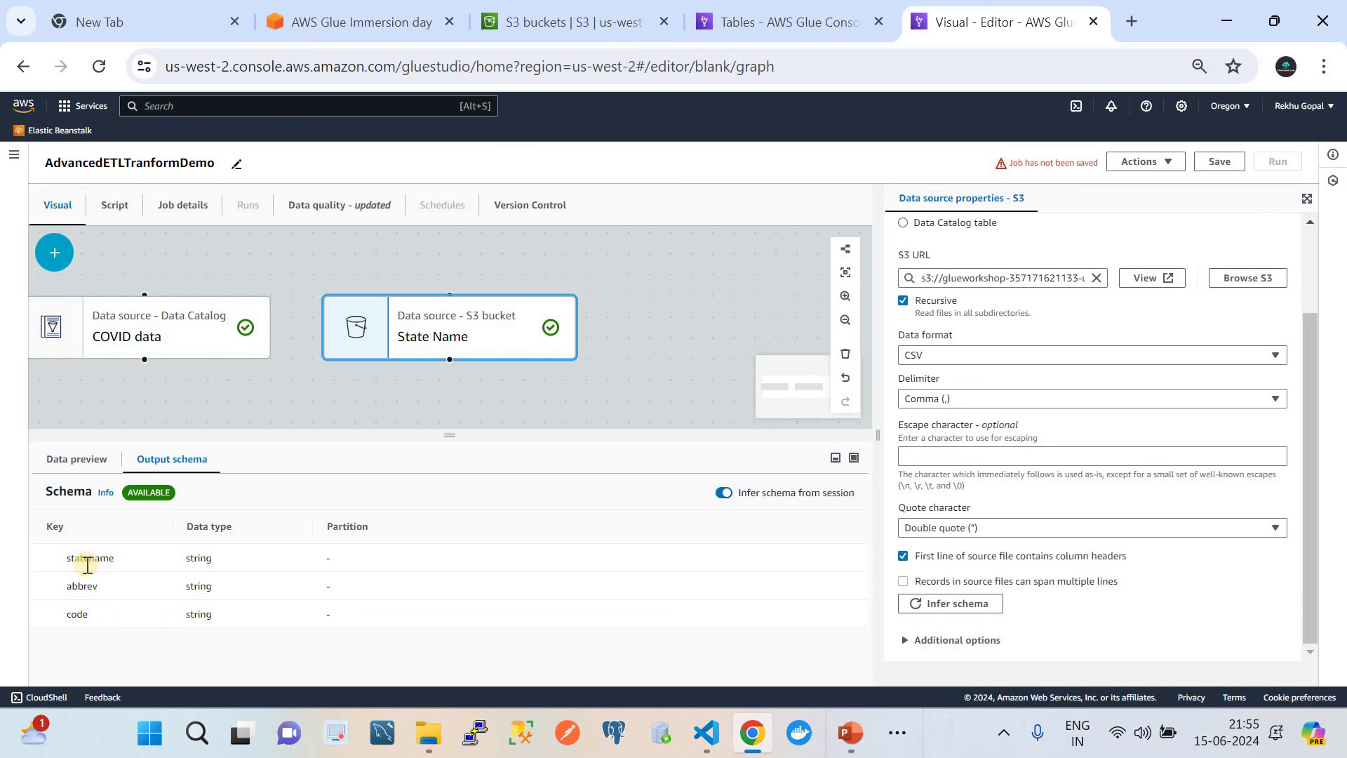
Preview the State Name source's data, then add a SQL Query transform with State Name as its parent.
left_click(87, 465)
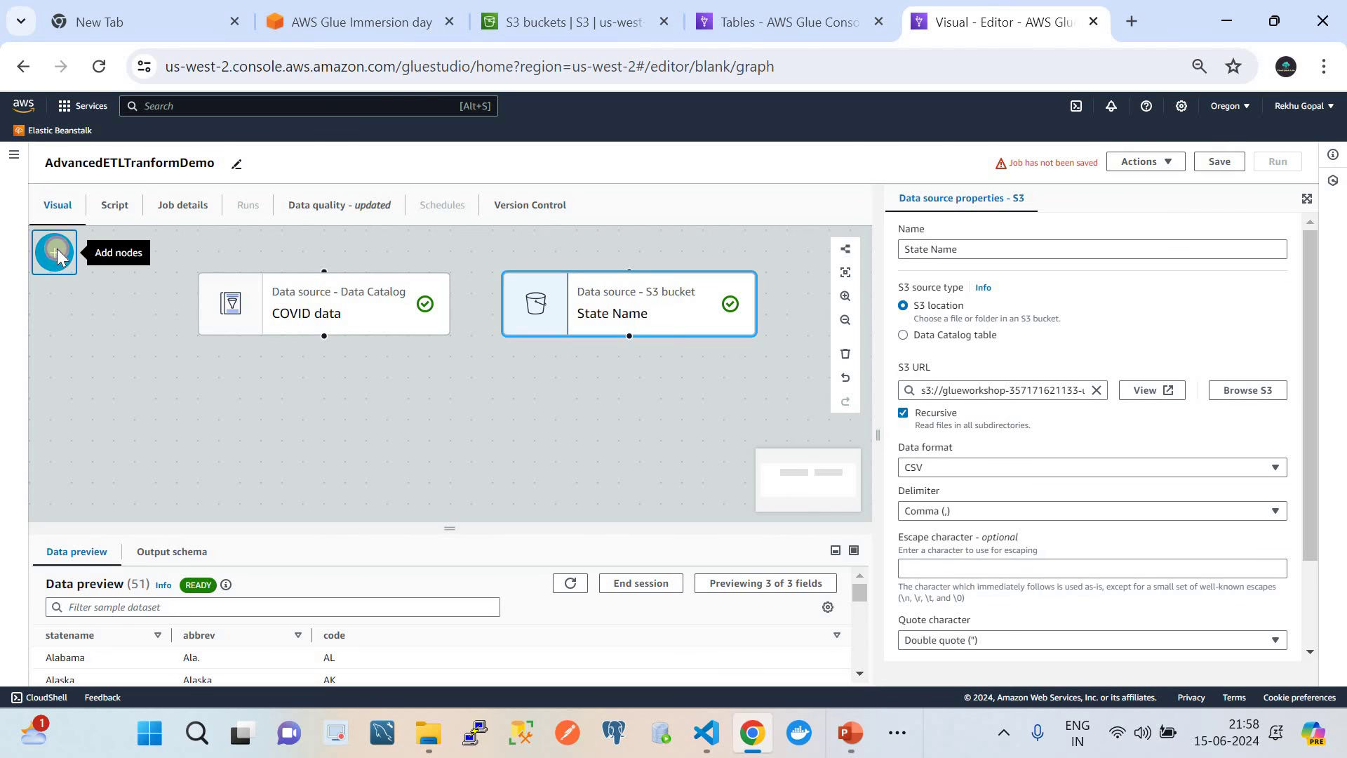
left_click(57, 254)
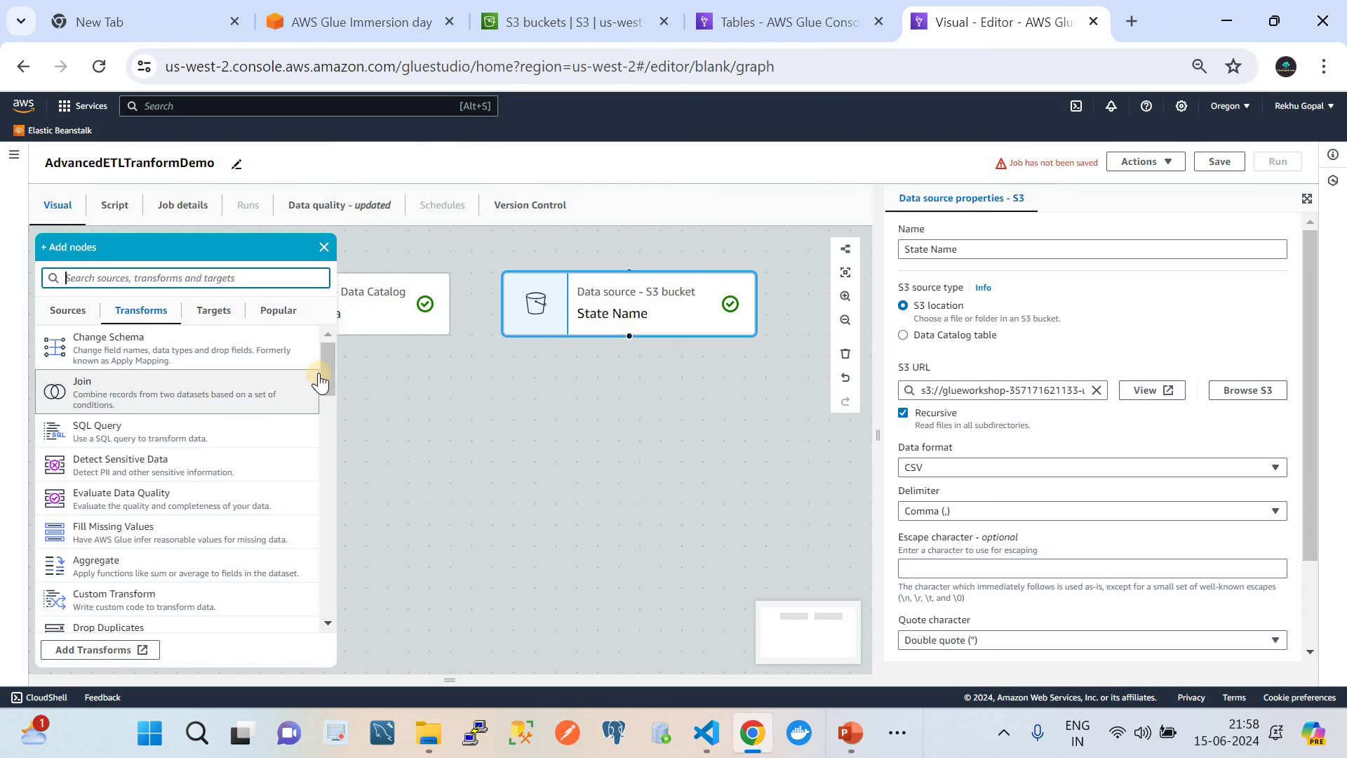
mouse_move(327, 369)
left_mouse_down()
mouse_move(348, 613)
mouse_move(318, 362)
left_mouse_up()
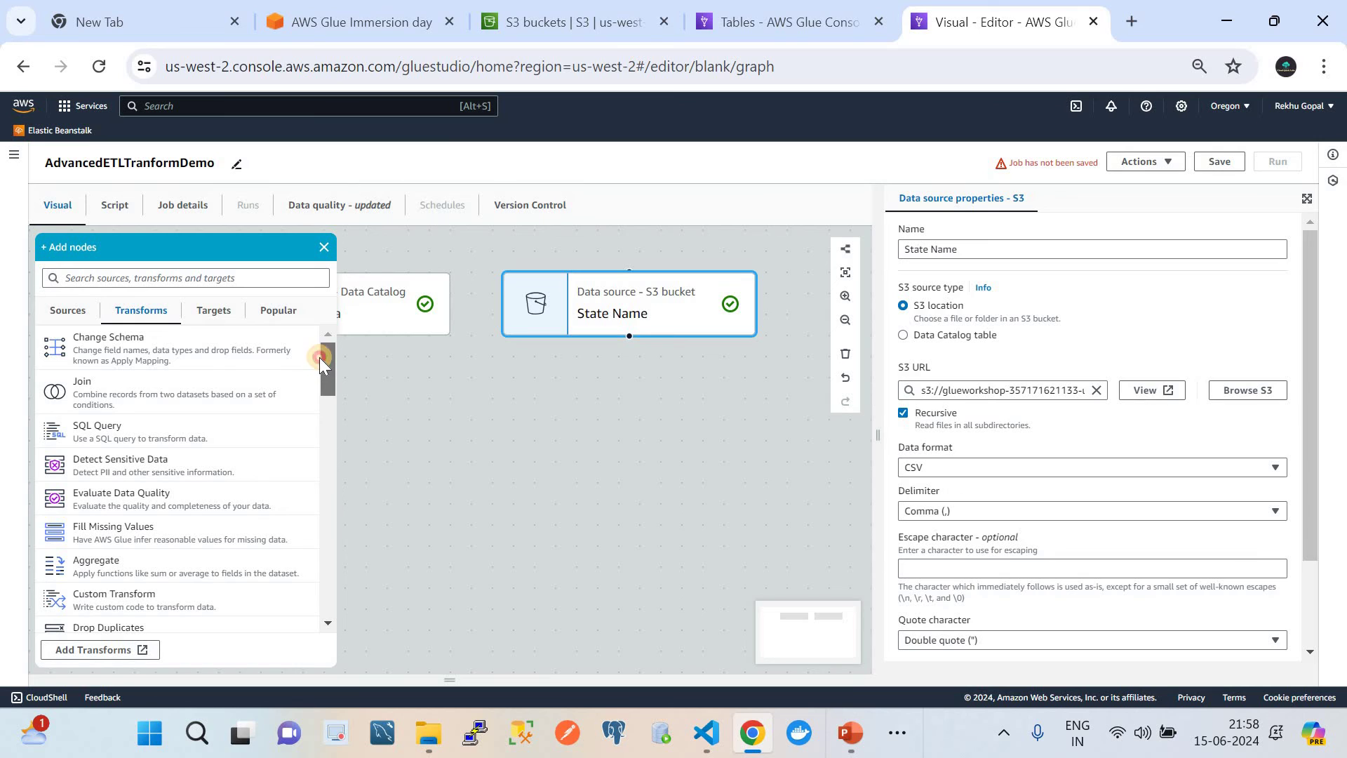
left_click(176, 433)
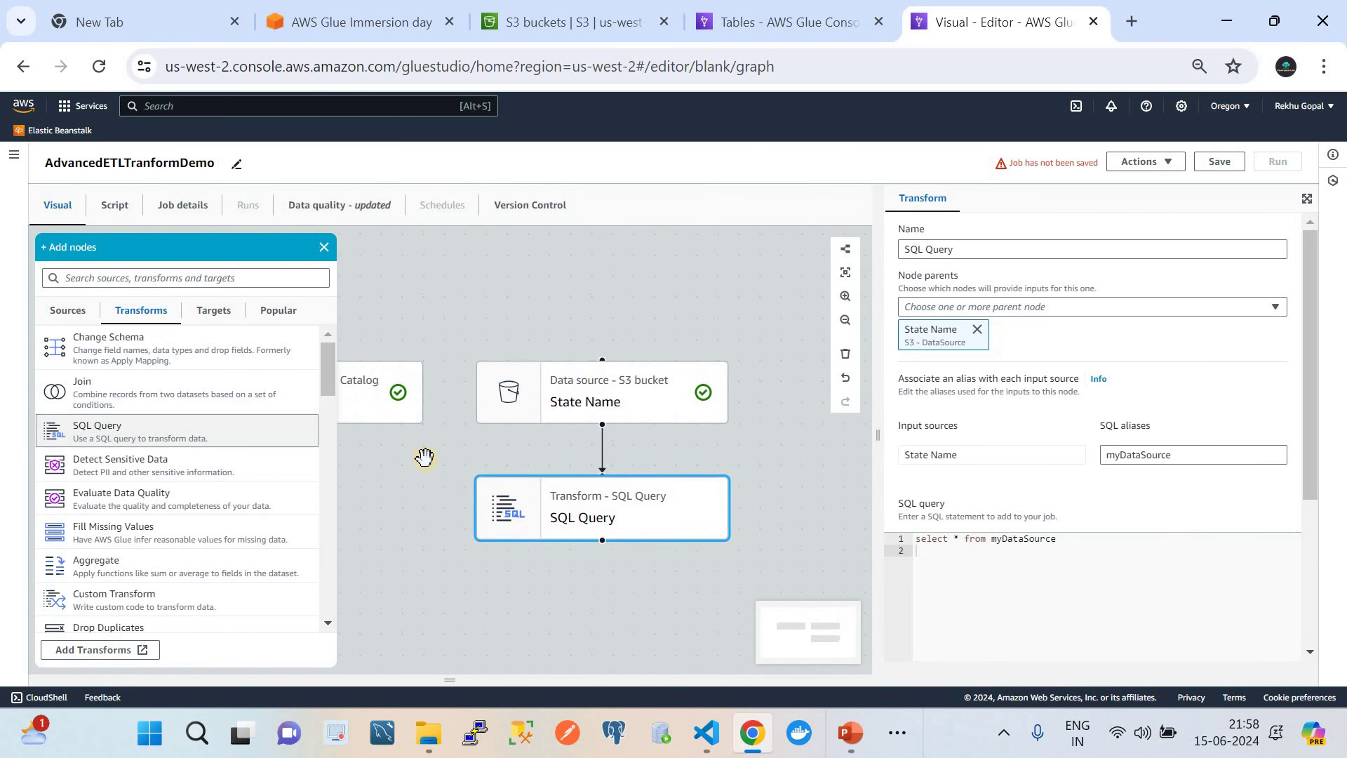
left_click(551, 513)
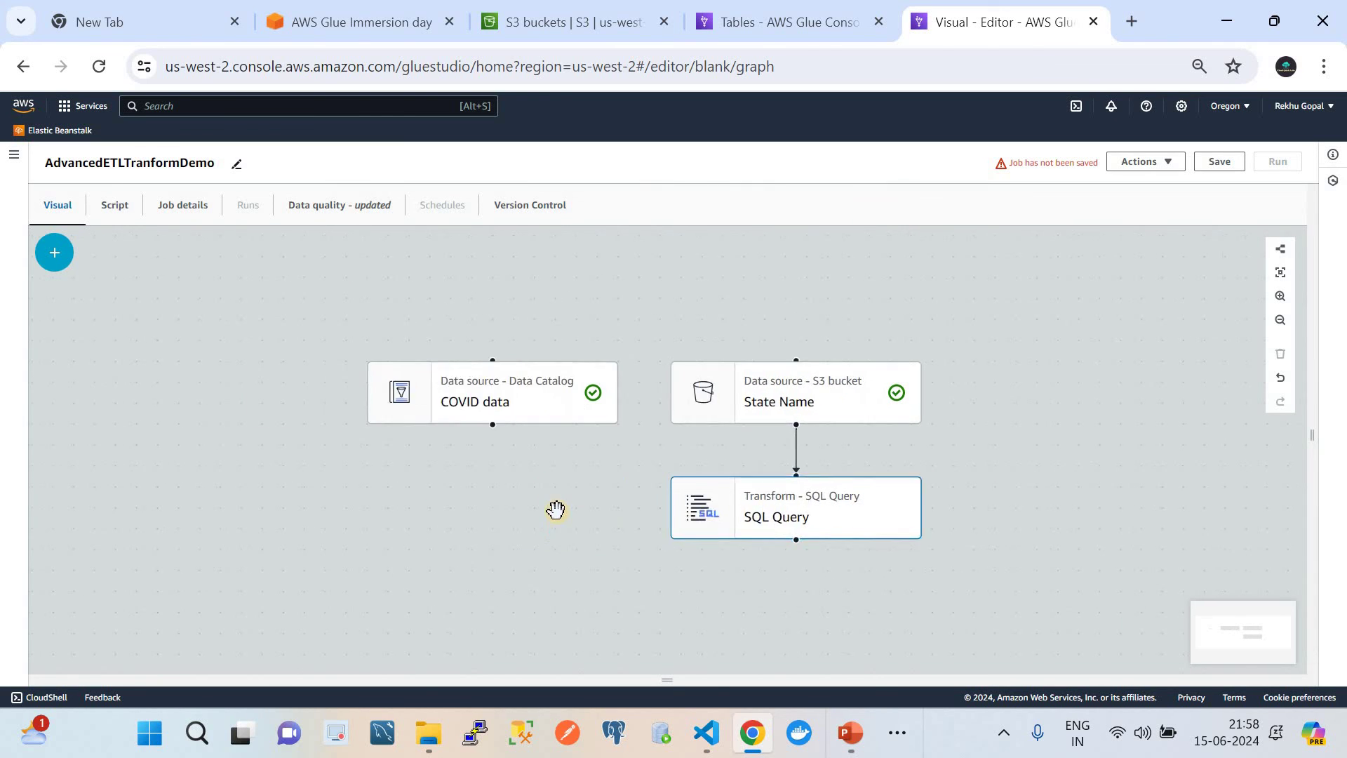
left_click(797, 418)
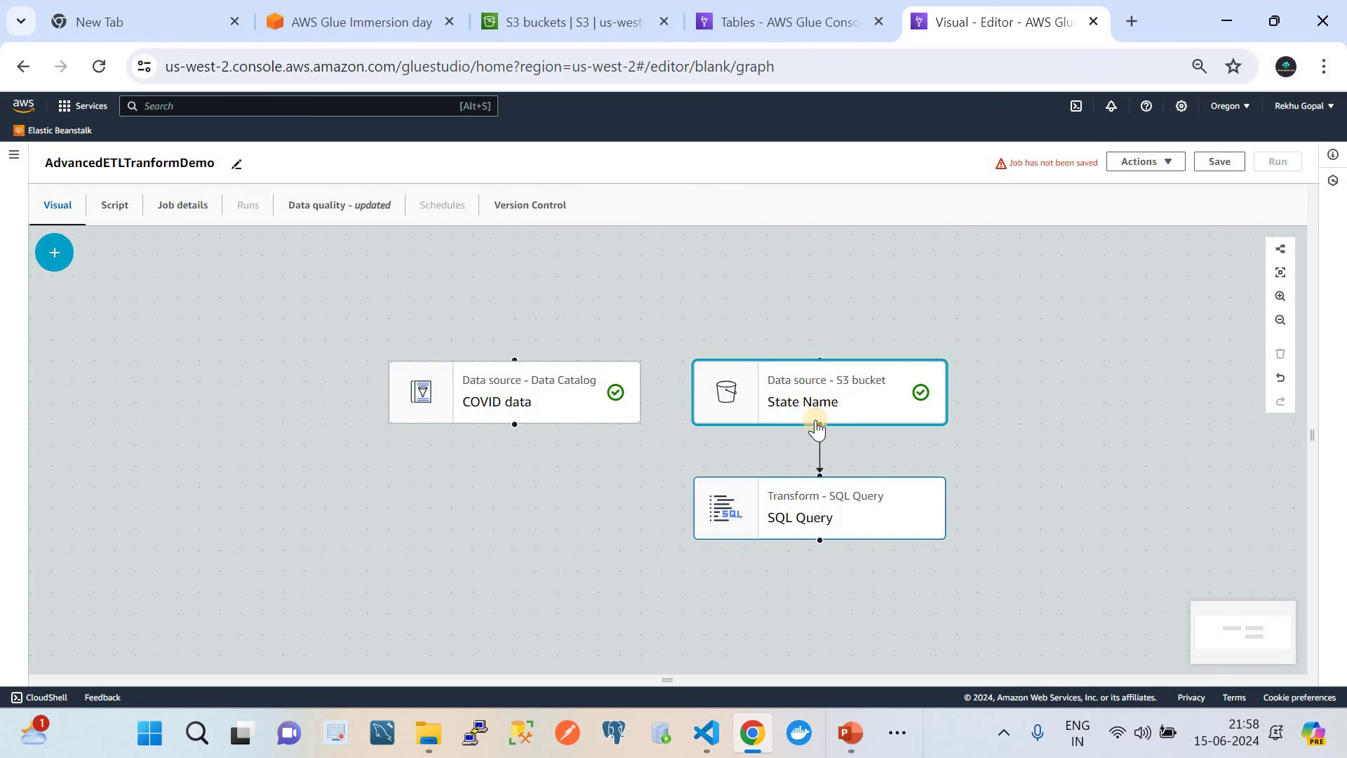
left_click(506, 421)
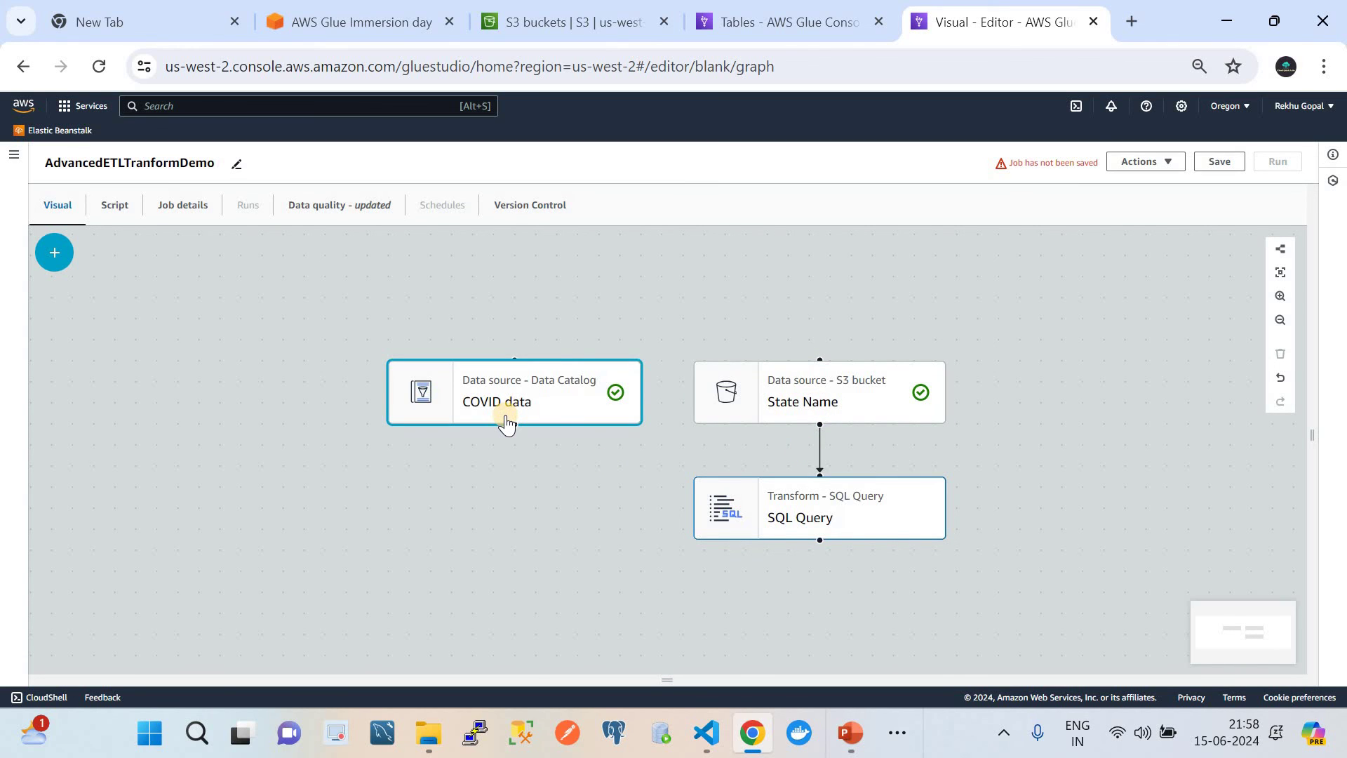
Rename the SQL Query transform node as SQL Join.
left_click(767, 505)
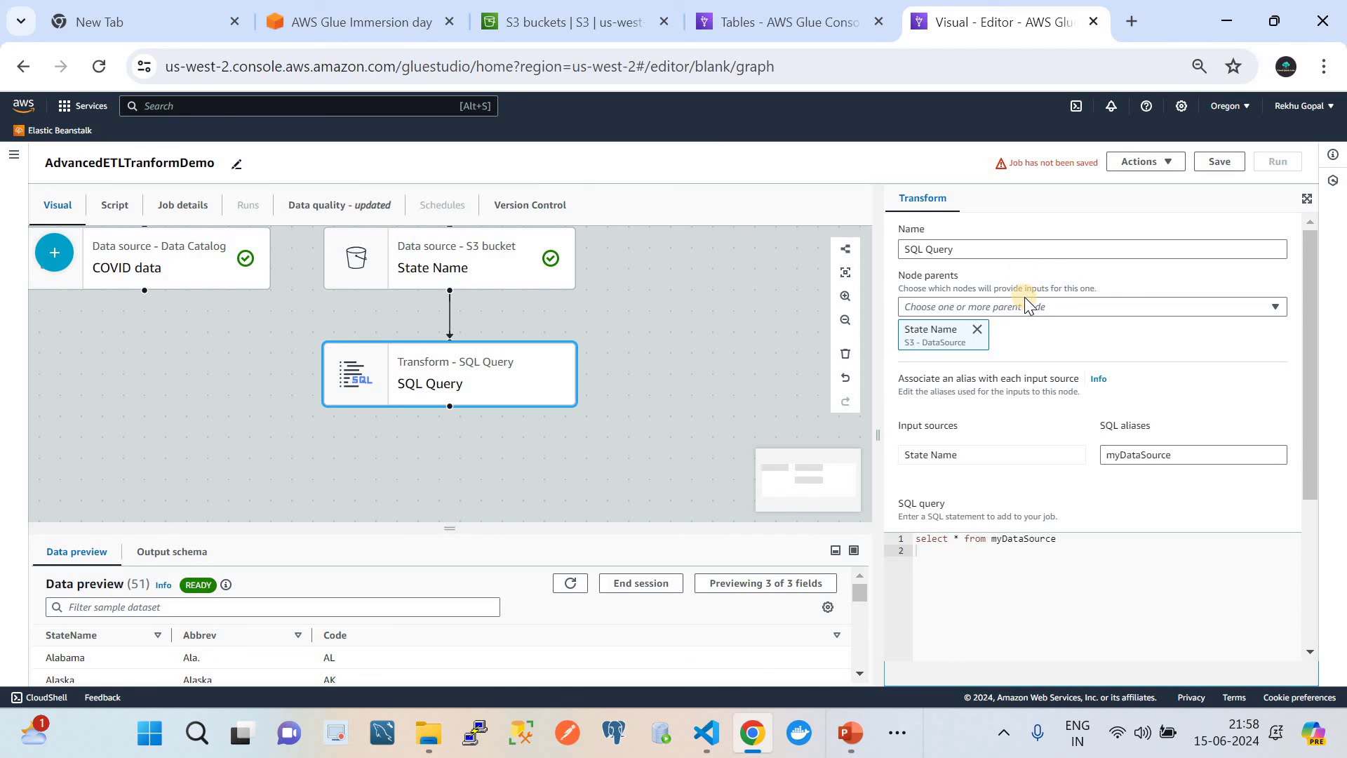
left_click(966, 246)
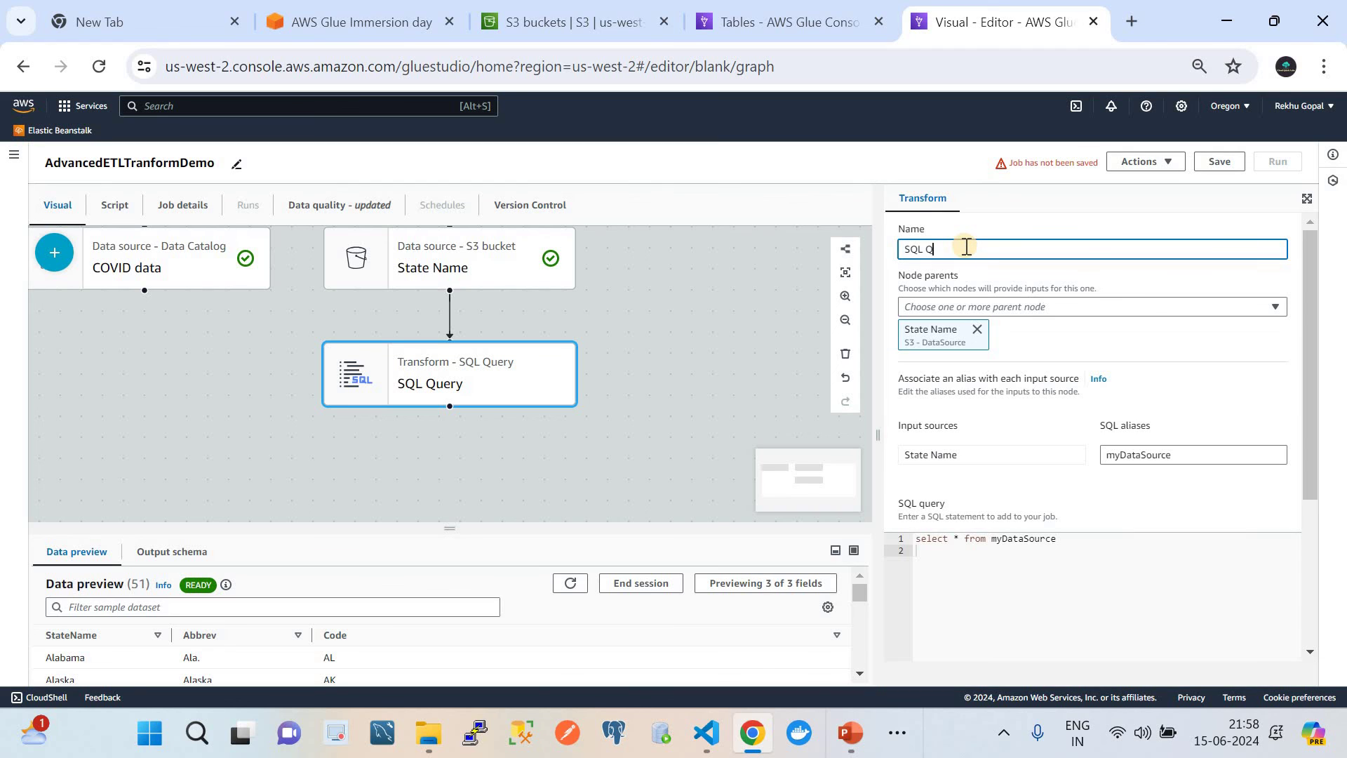
type("JOin")
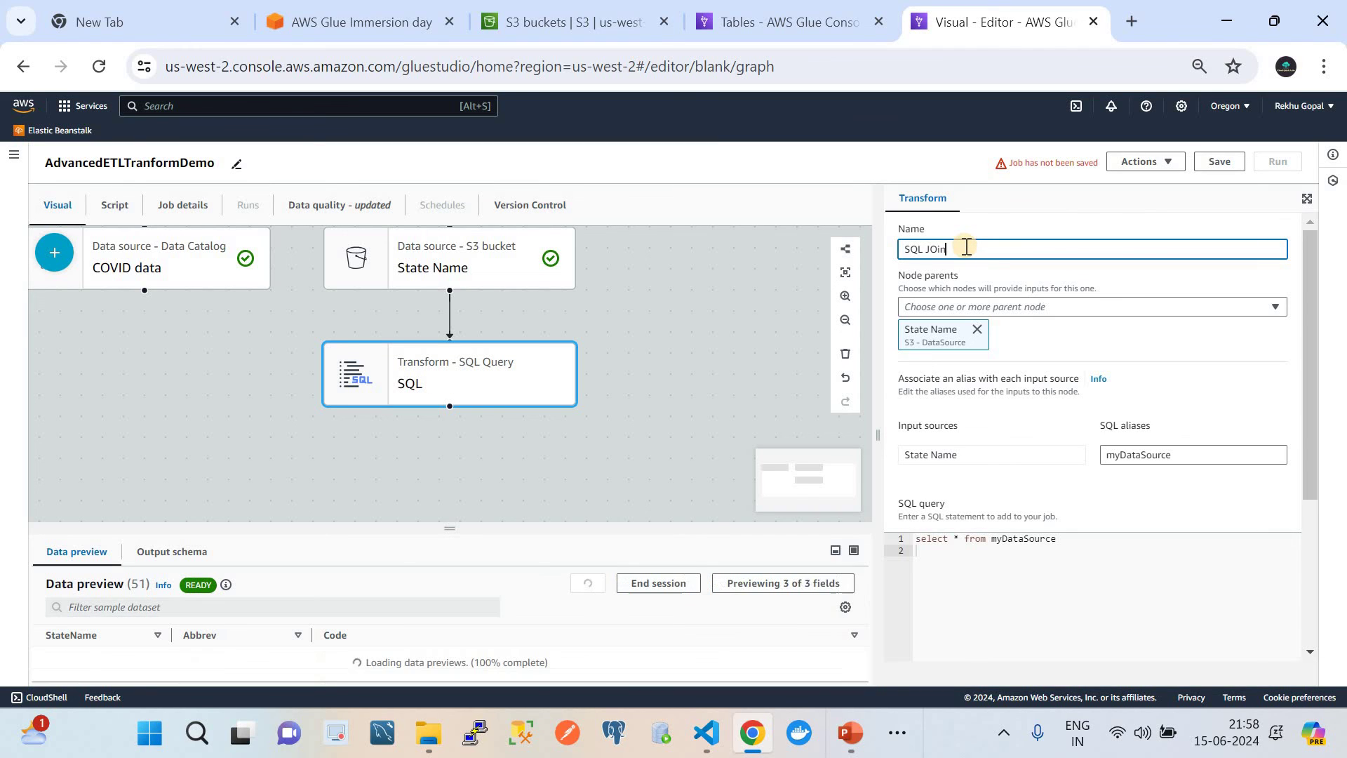
type("oin")
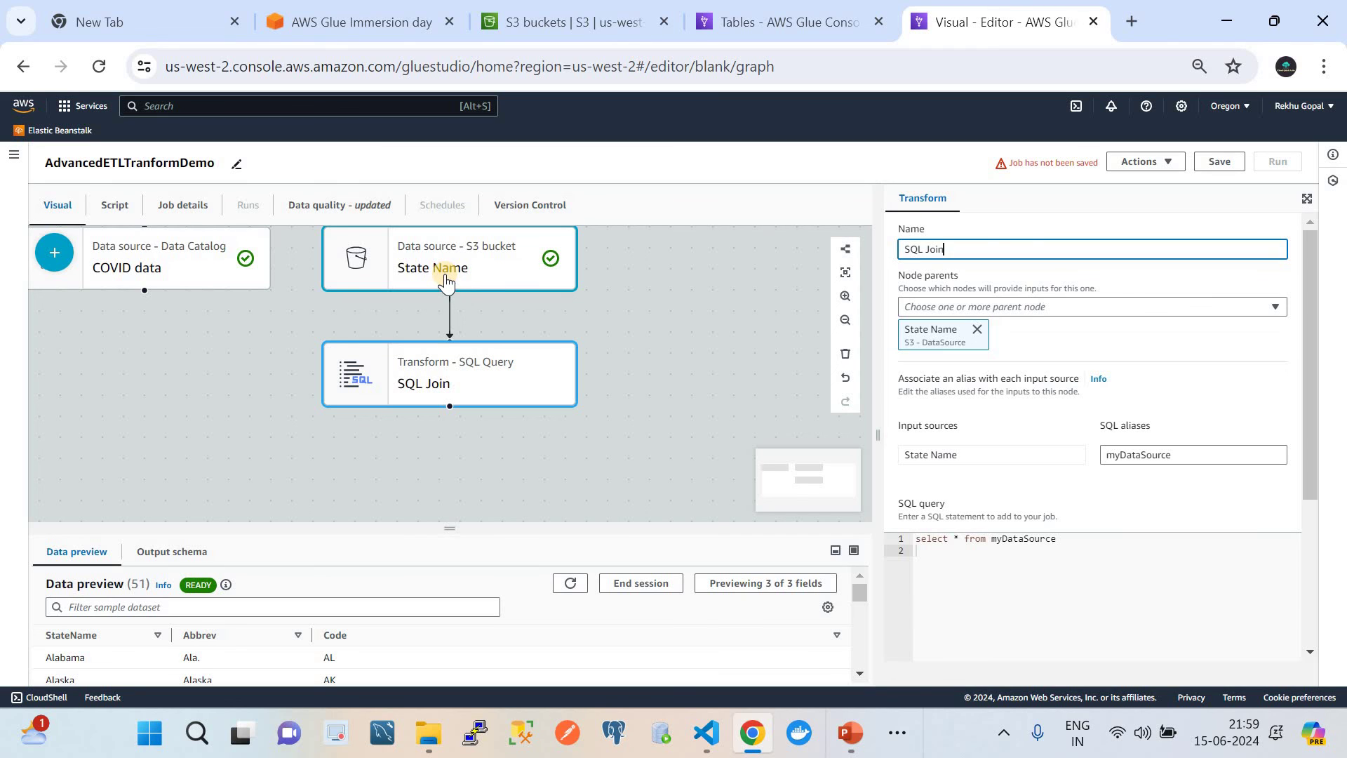
Add COVID data as a second parent of the SQL Join node alongside State Name.
left_click(1020, 309)
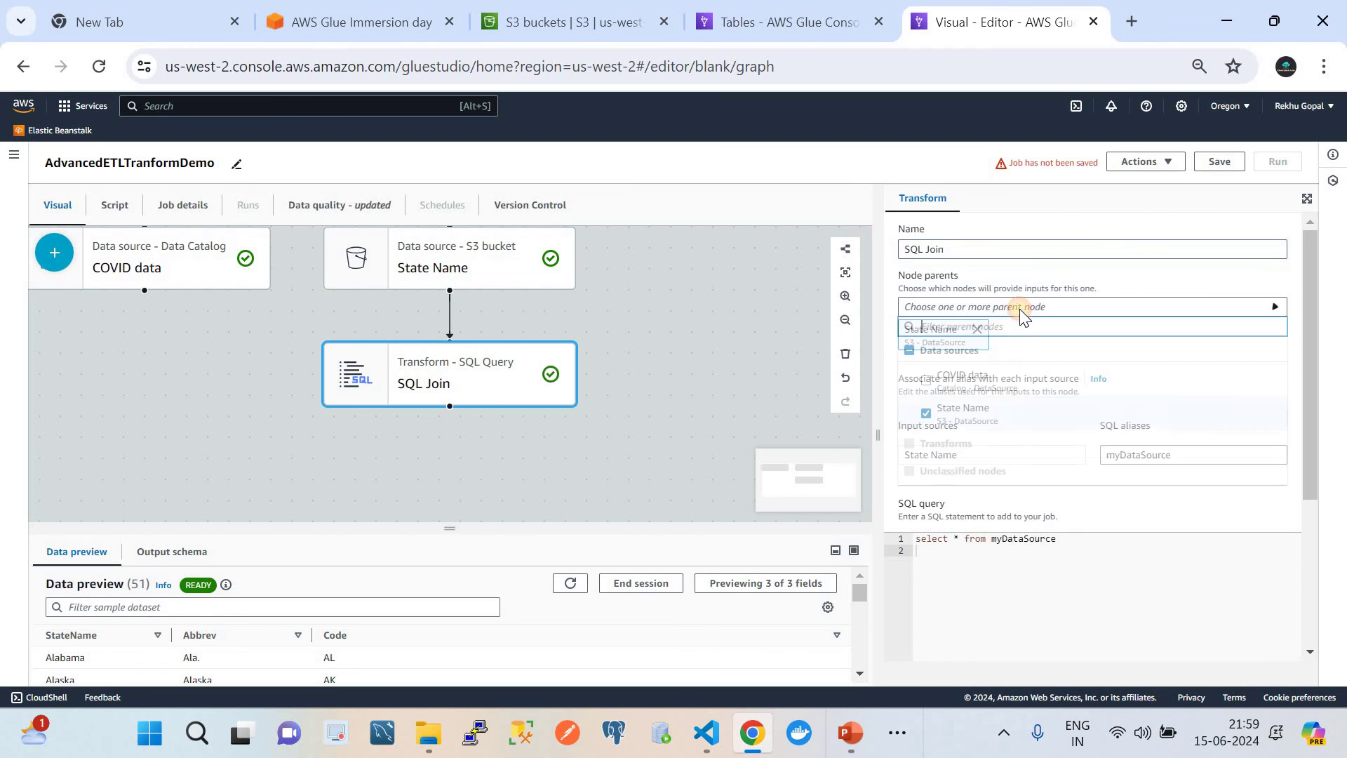
left_click(930, 384)
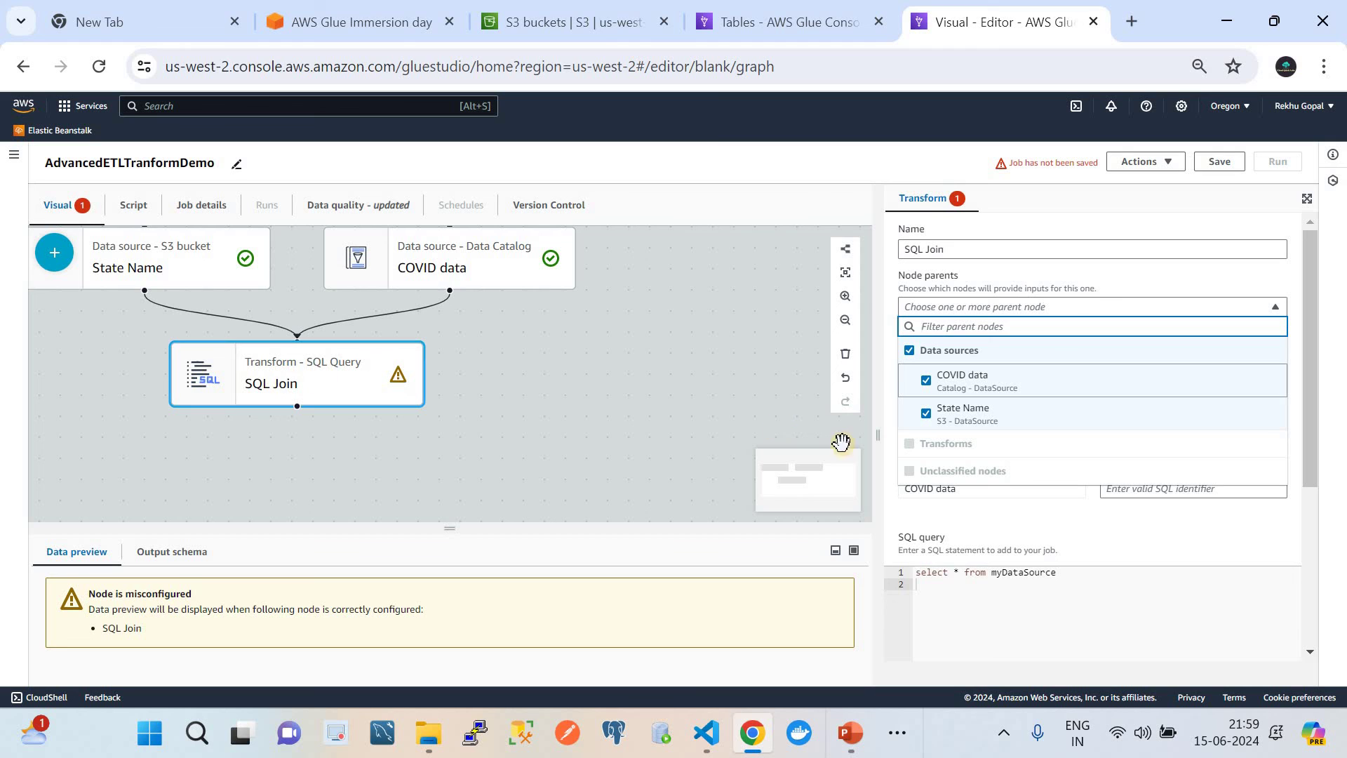
left_click(1101, 541)
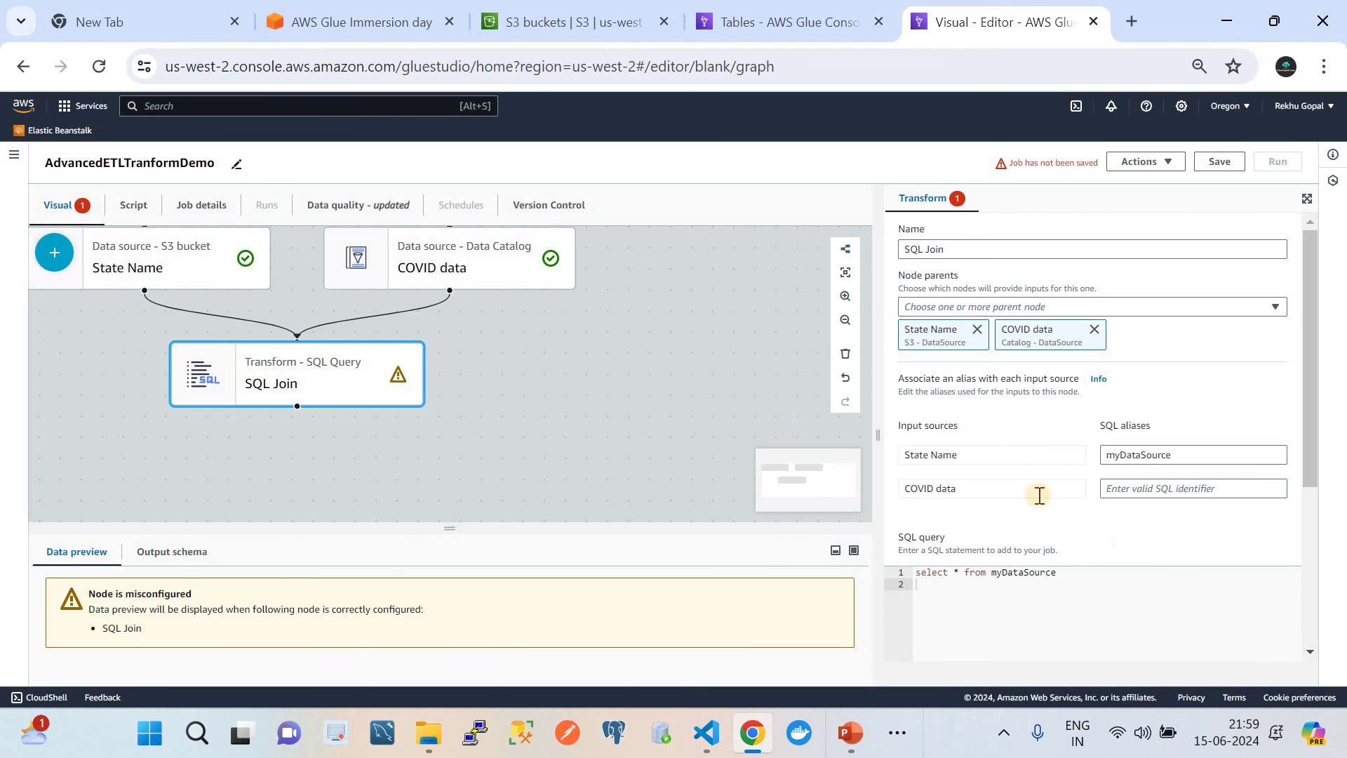
Replace the default query with a coviddata LEFT JOIN statename on state = Code, selecting date, state, positiveincrease, totaltestresultsincrease and StateName, filtered to NY and CA.
scroll(1032, 441, "down", 2)
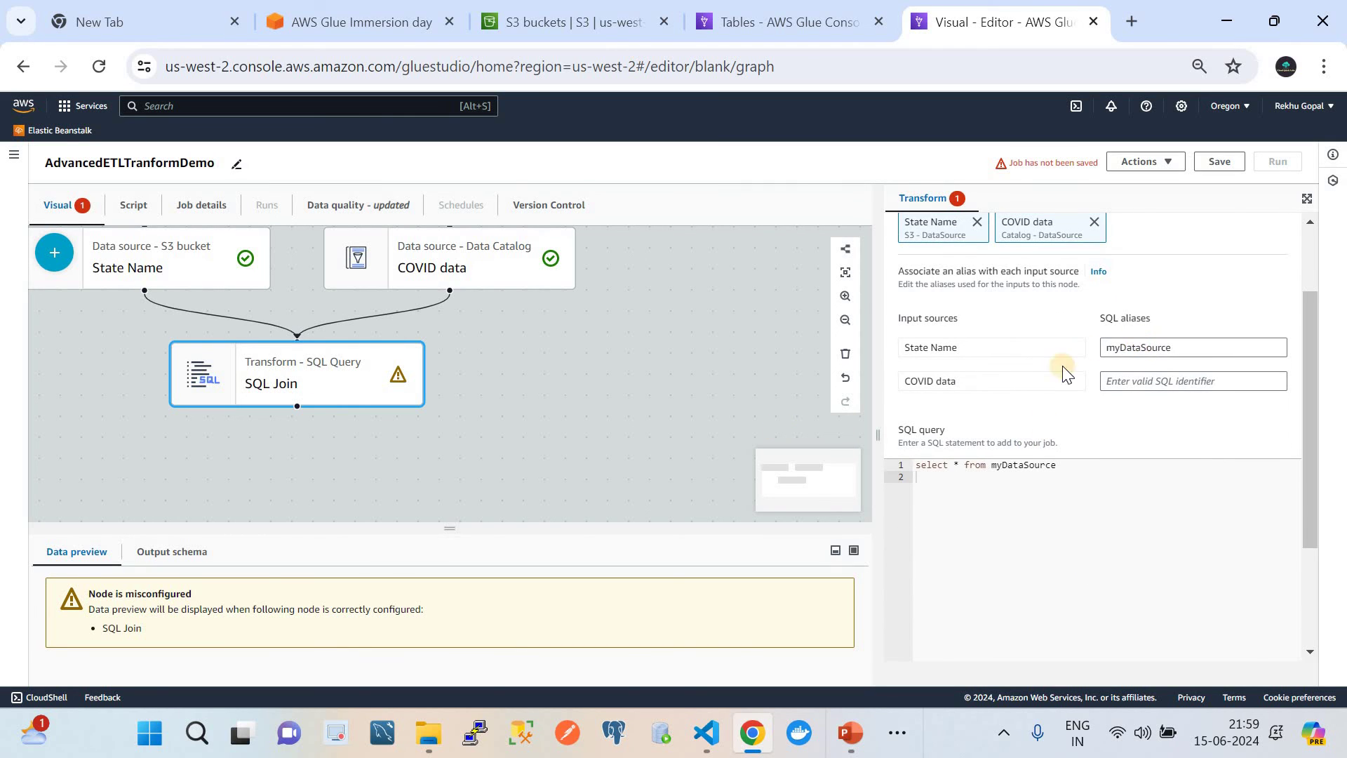
scroll(1050, 424, "down", 1)
left_click(1063, 423)
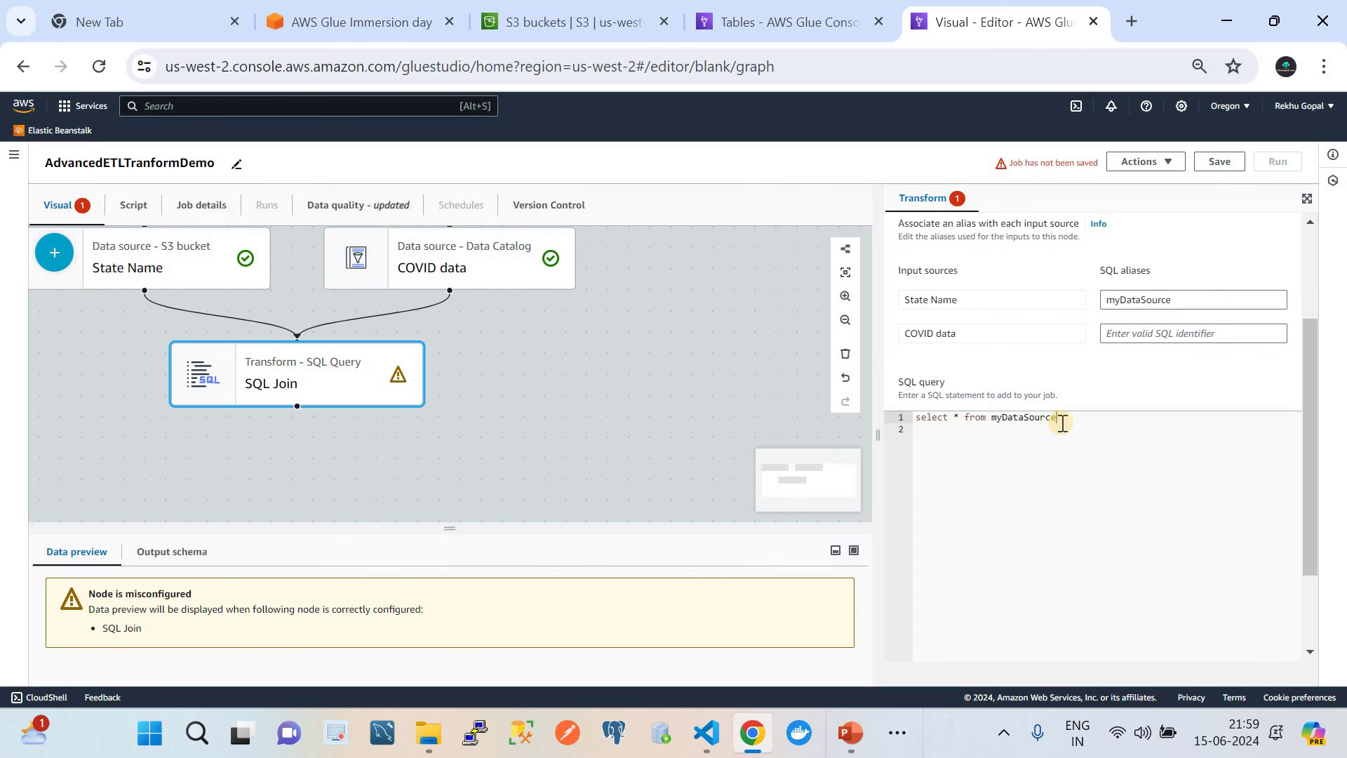
key("ctrl+a")
type("SELECT  coviddata.date,         coviddata.state,         coviddata.positiveincrease,         coviddata.totaltestresultsincrease,         statename.StateName FROM    coviddata LEFT JOIN statename         ON  coviddata.state = statename.Code WHERE   coviddata.state in ('NY', 'CA')")
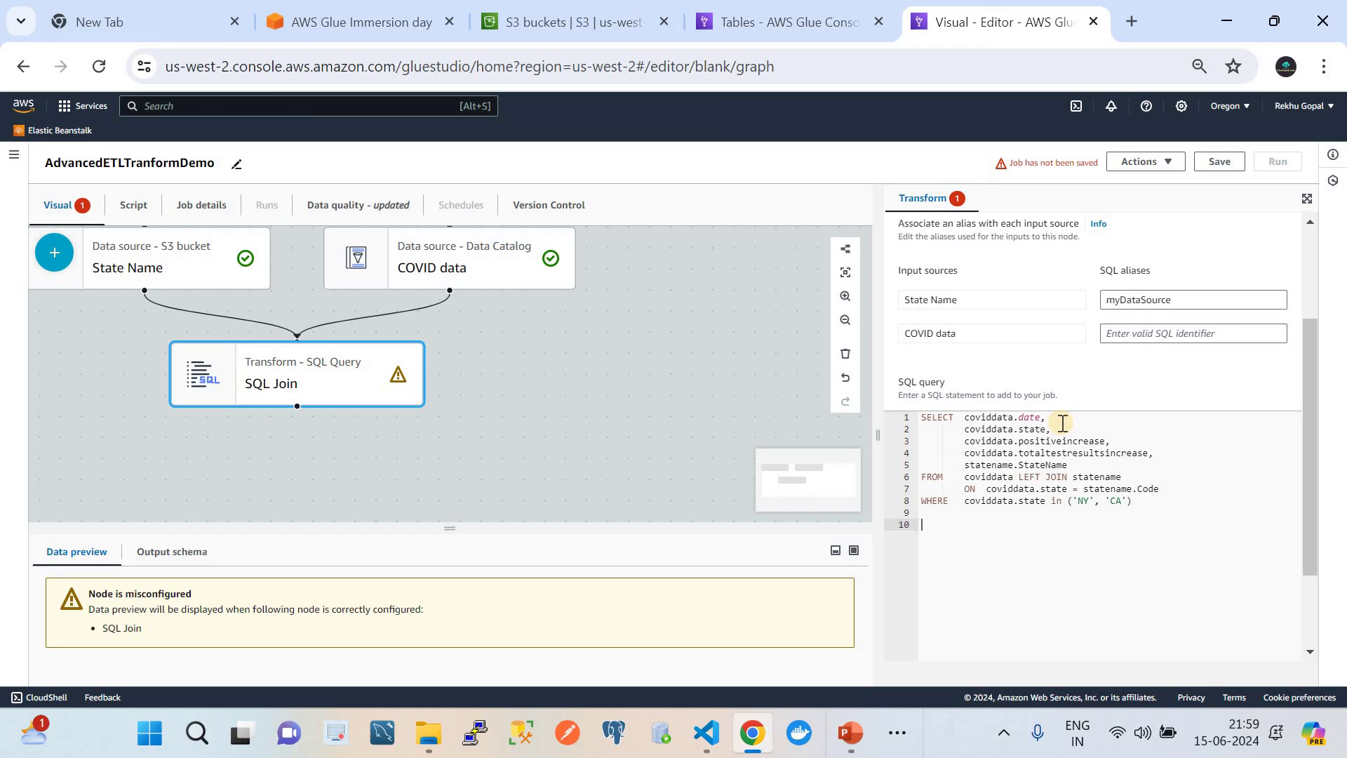
key("BackSpace")
key("BackSpace")
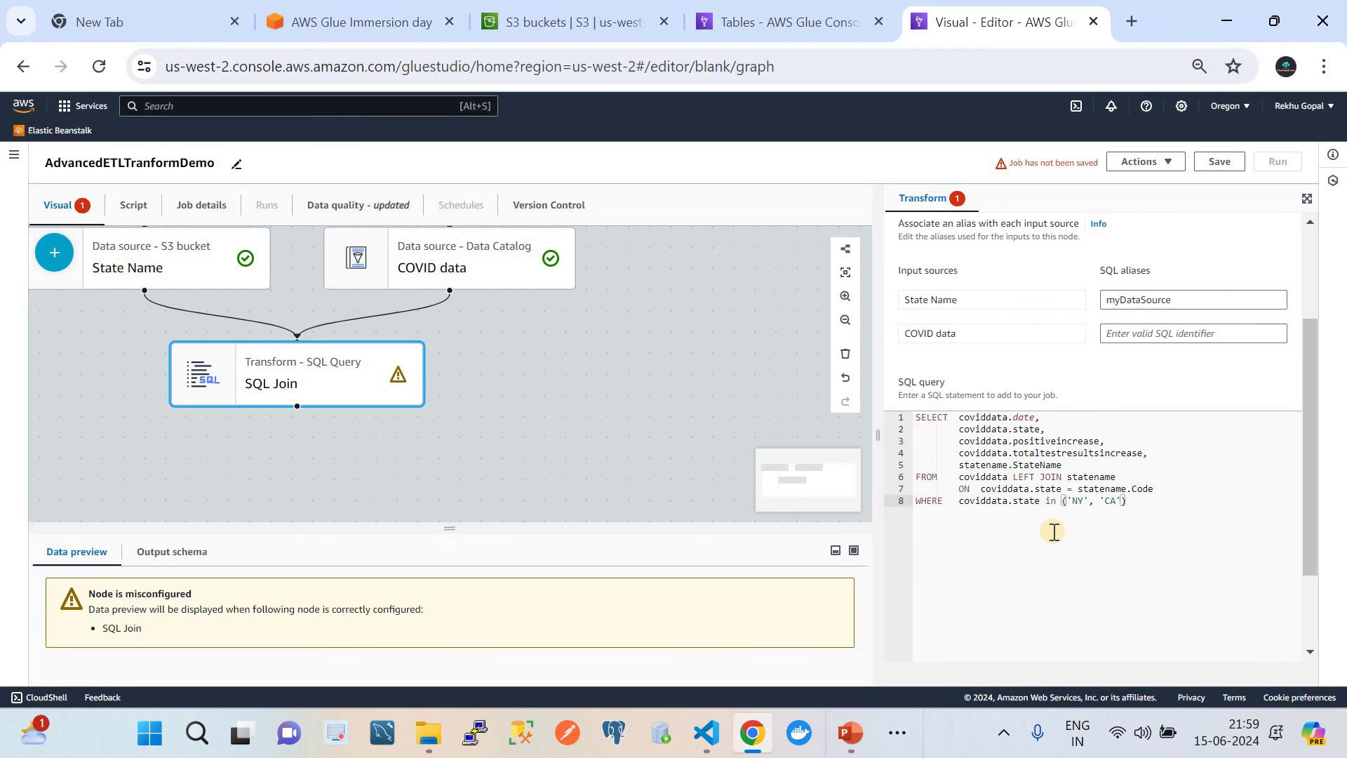
Show the SQL Join node's output schema and review its query against the listed input sources.
scroll(1054, 531, "down", 2)
scroll(1054, 532, "up", 3)
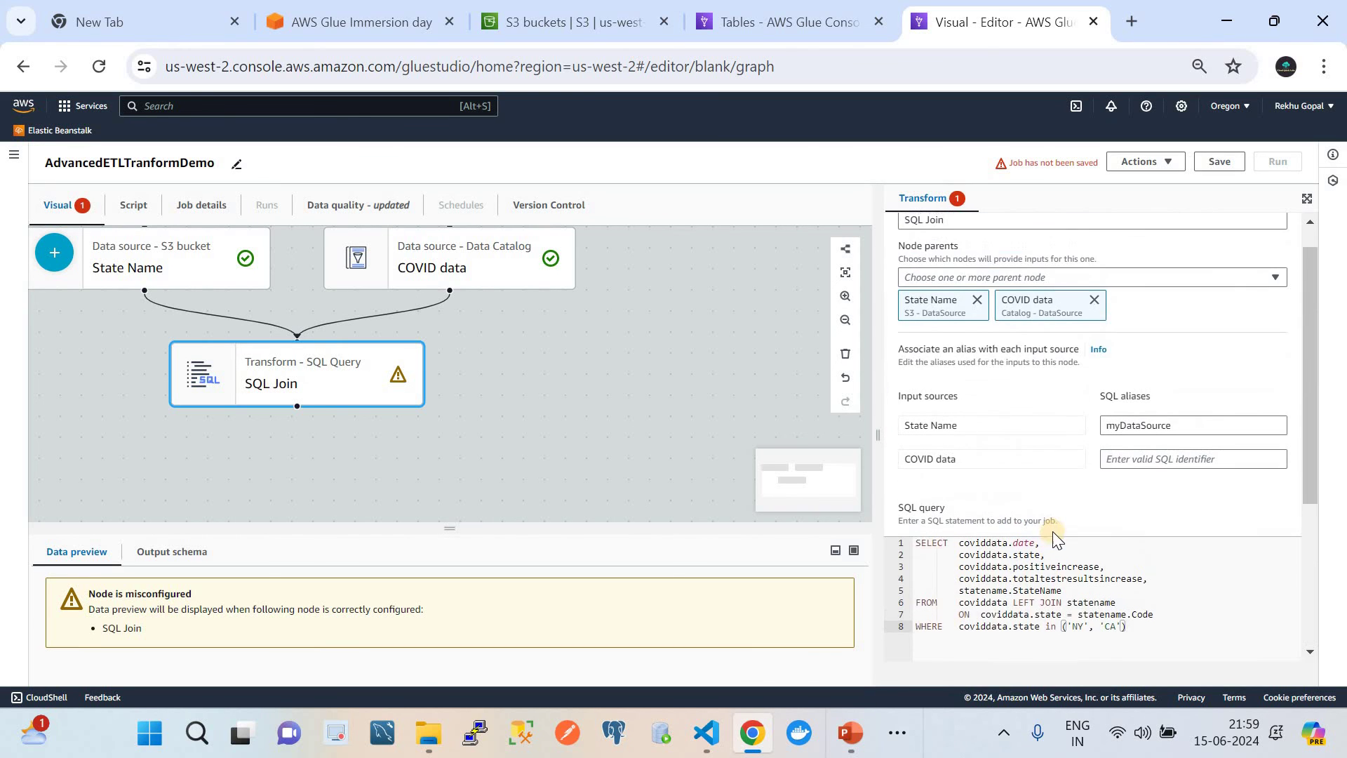
left_click(201, 553)
scroll(372, 499, "down", 2)
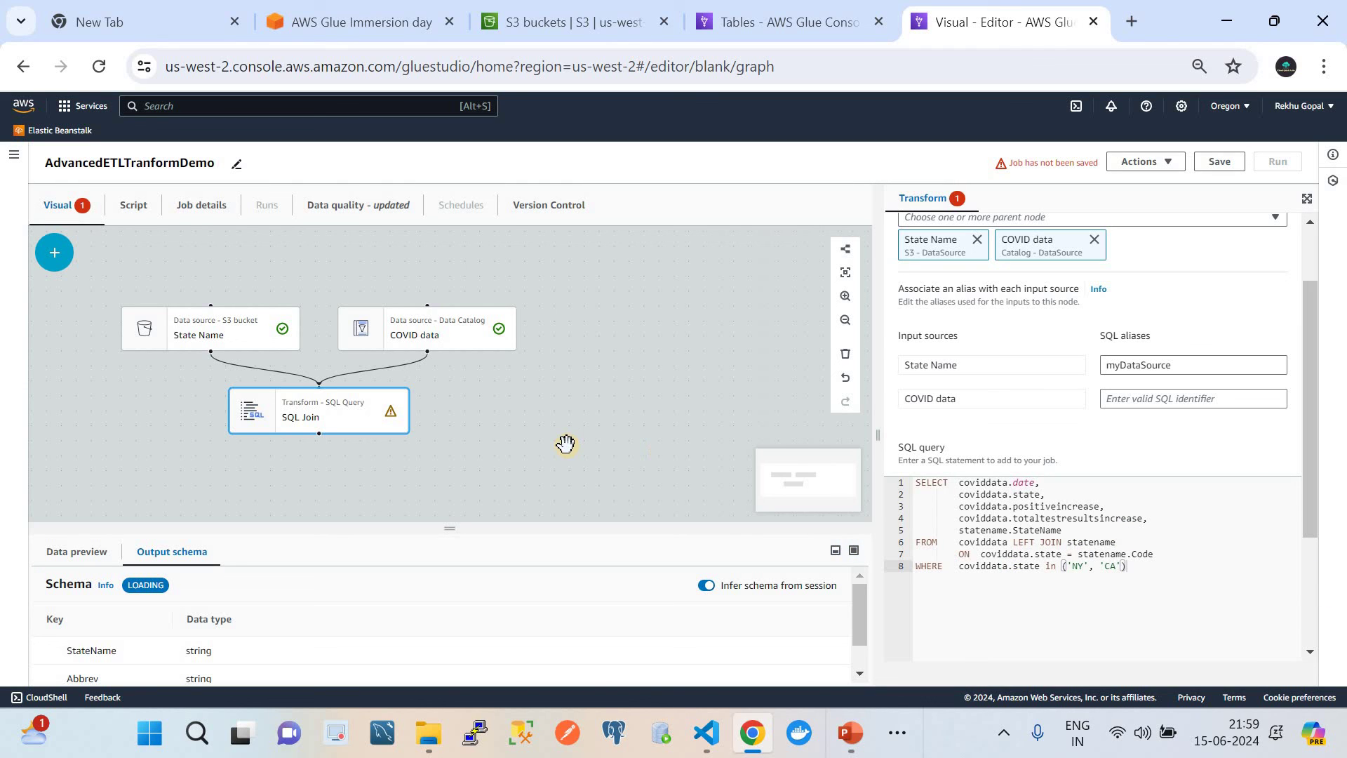
scroll(1067, 403, "up", 2)
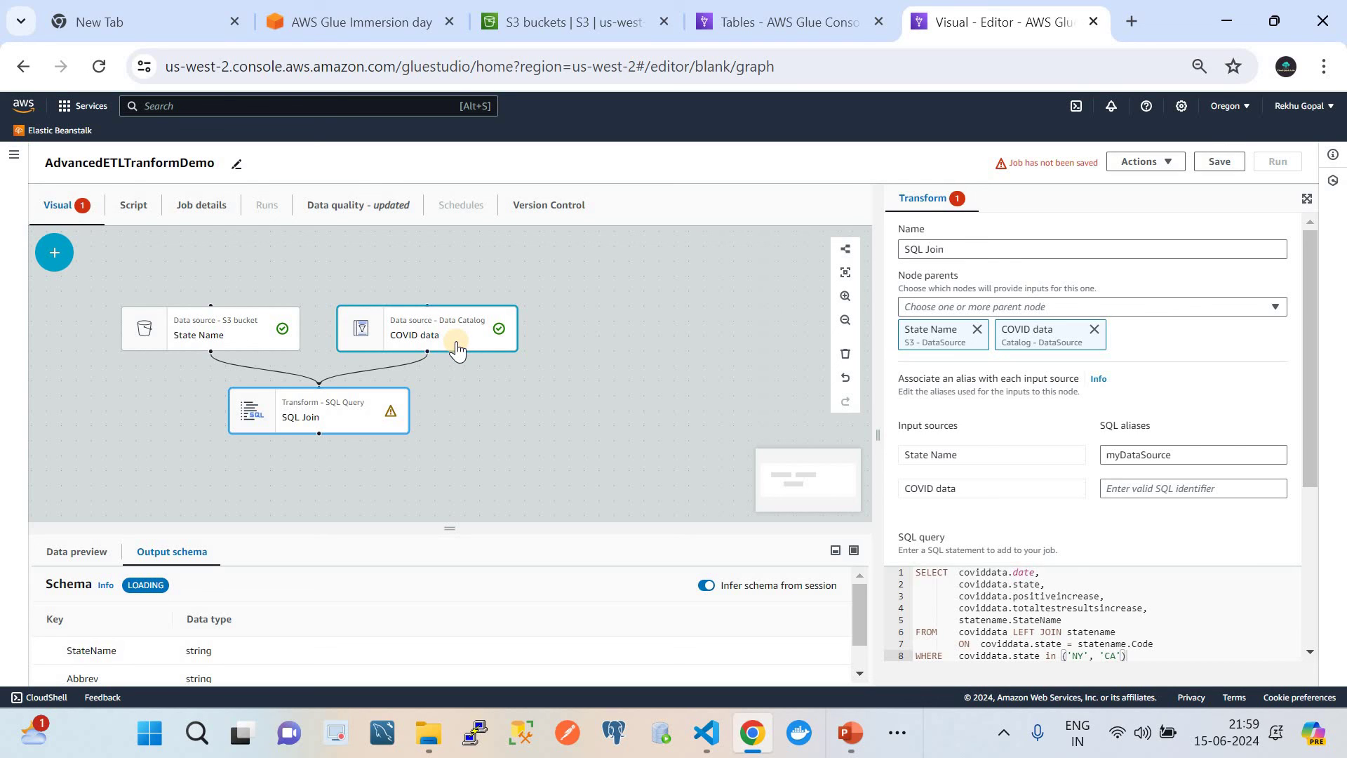
scroll(995, 500, "down", 2)
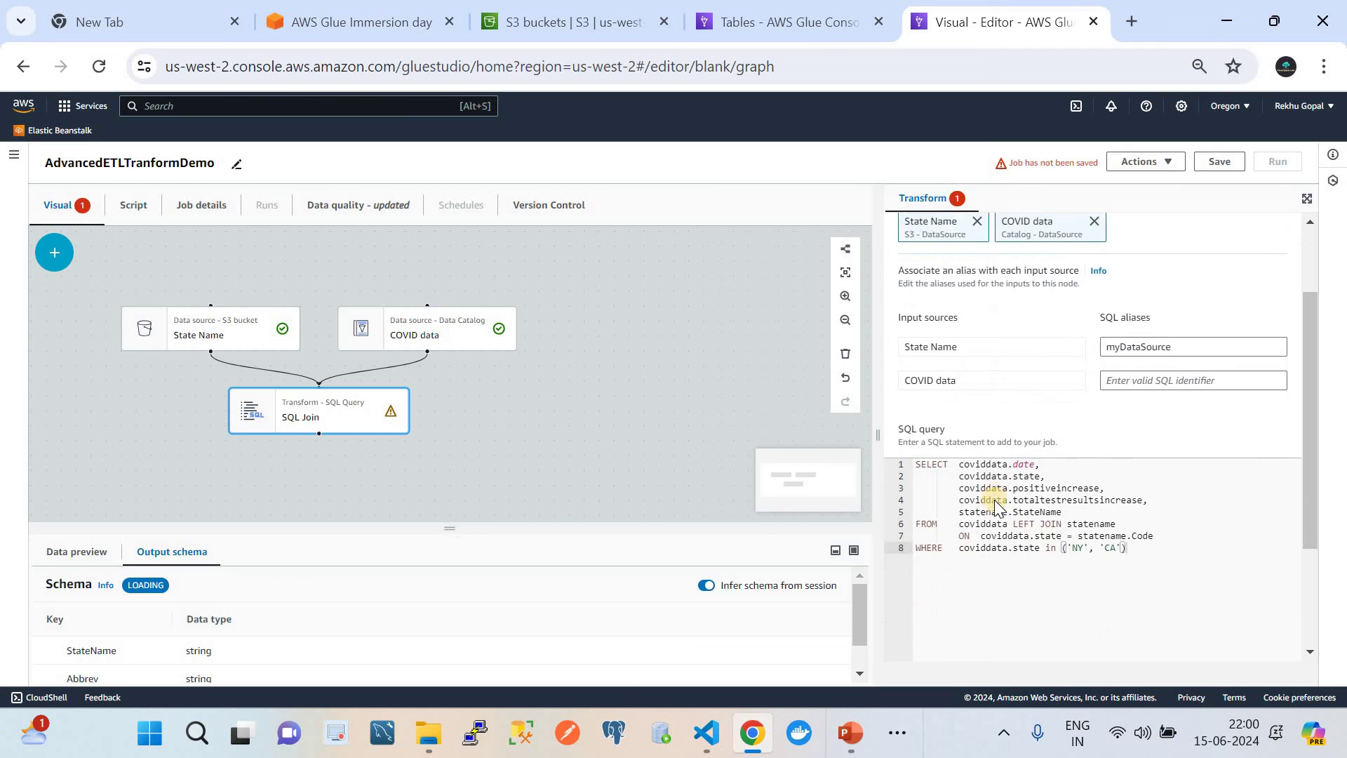
Set the SQL Join aliases to coviddata for the COVID data source and statename for the State Name source.
scroll(996, 500, "up", 2)
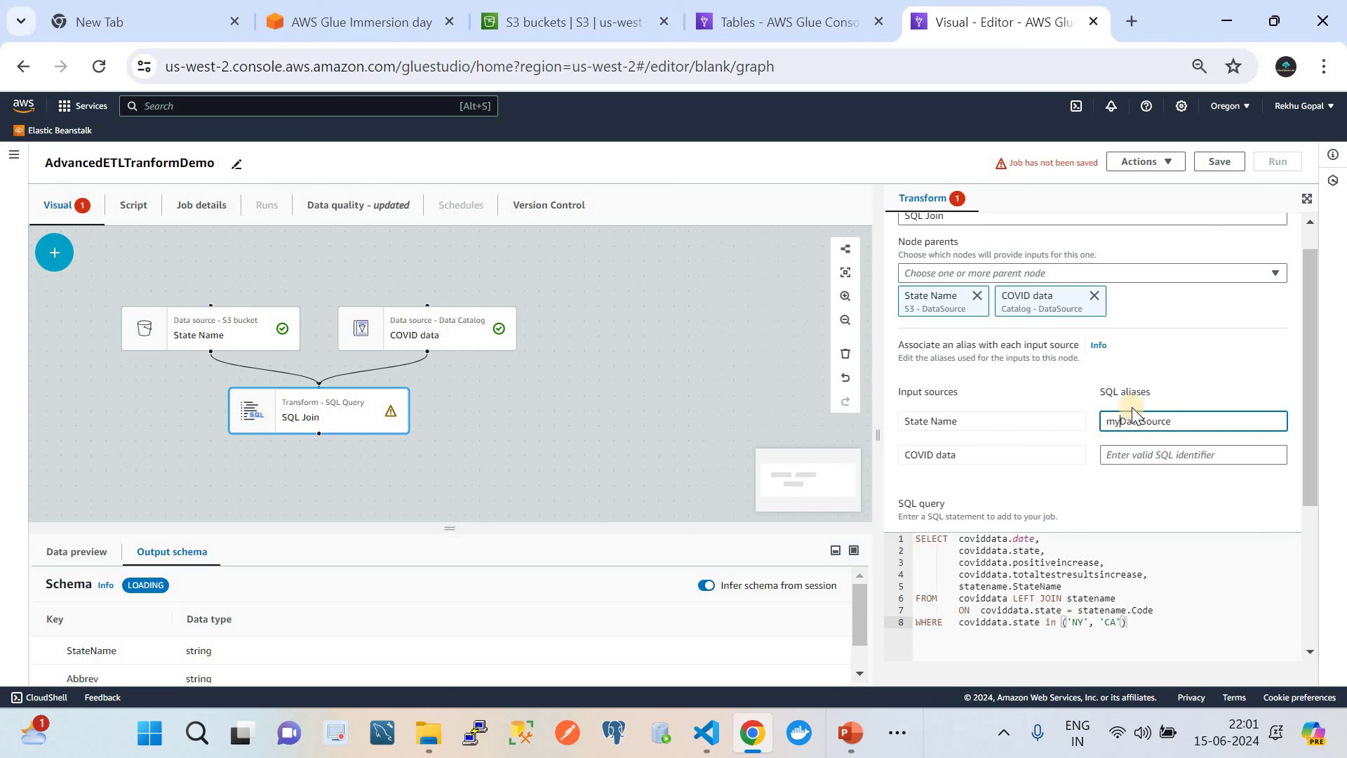
double_click(976, 551)
key("ctrl+c")
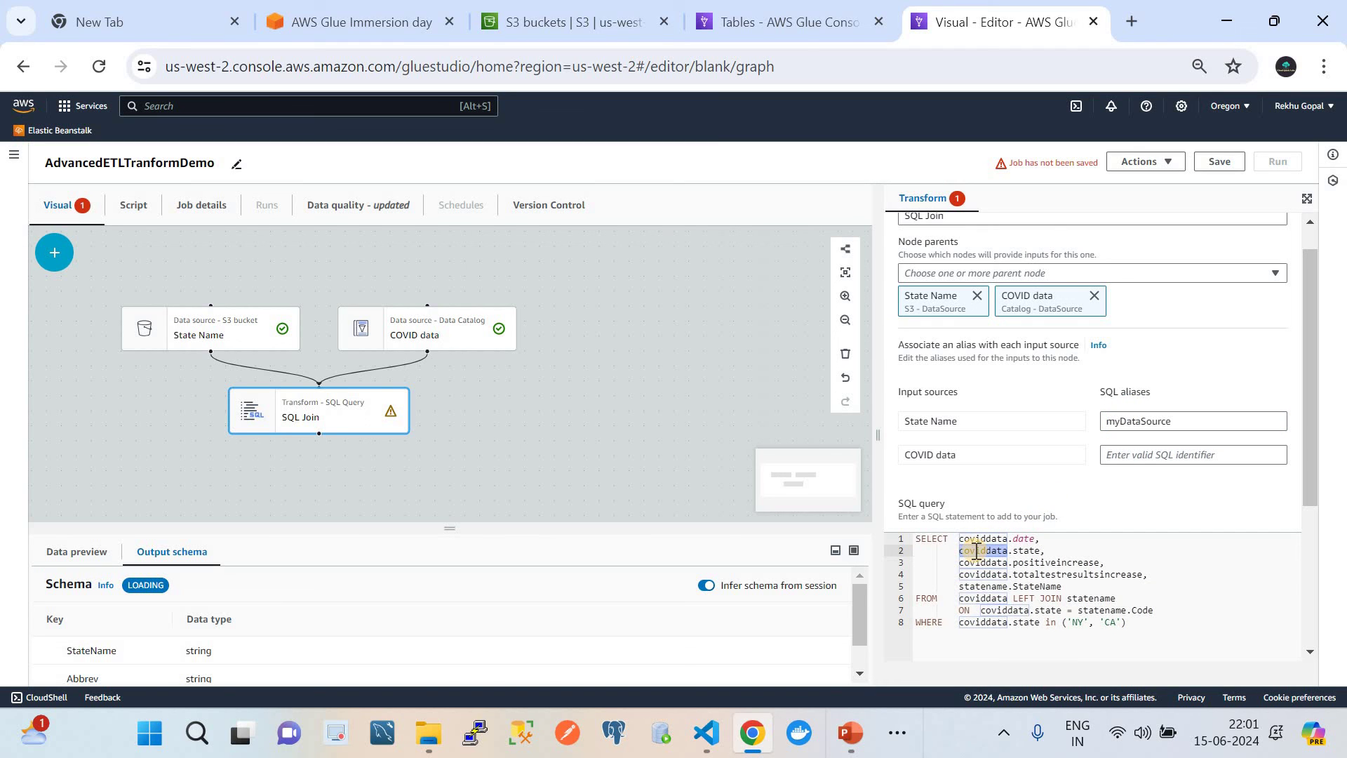
left_click(1139, 454)
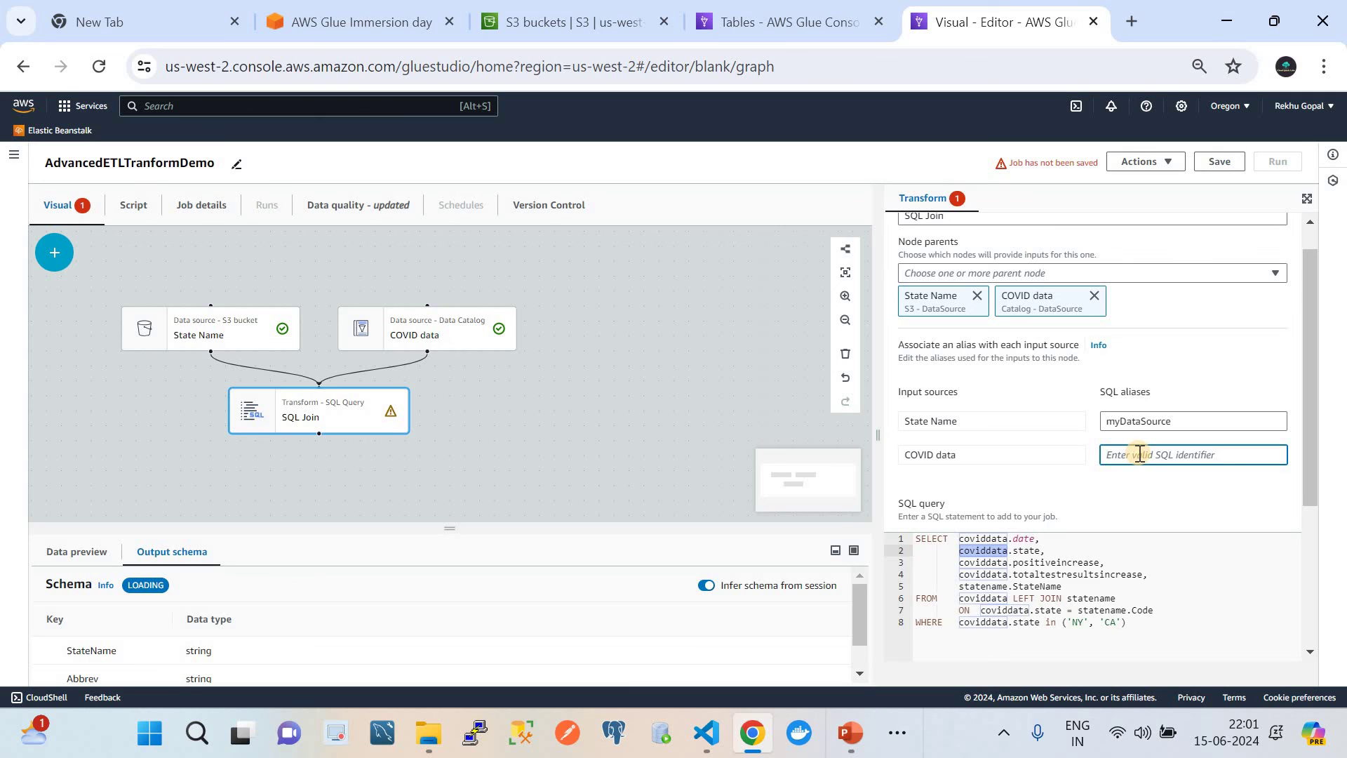
key("ctrl+v")
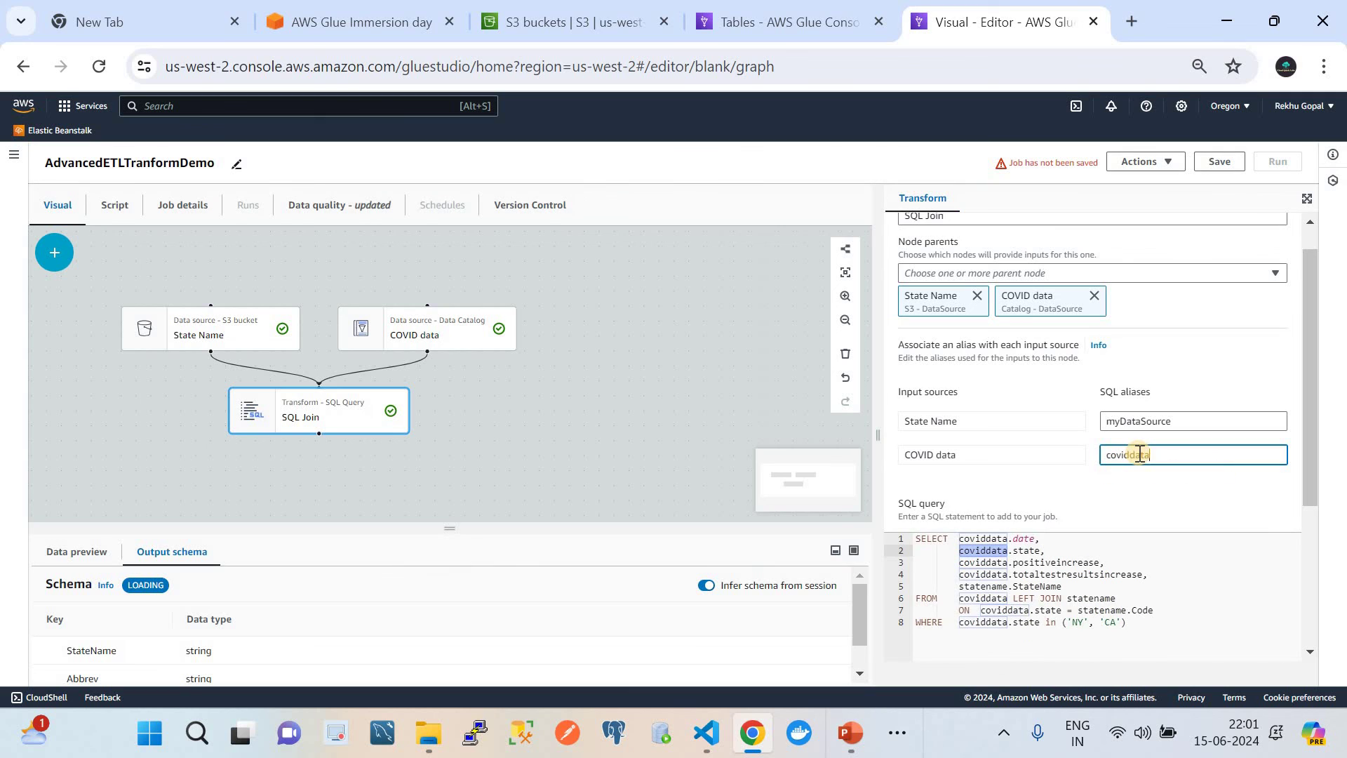
double_click(982, 586)
key("ctrl+c")
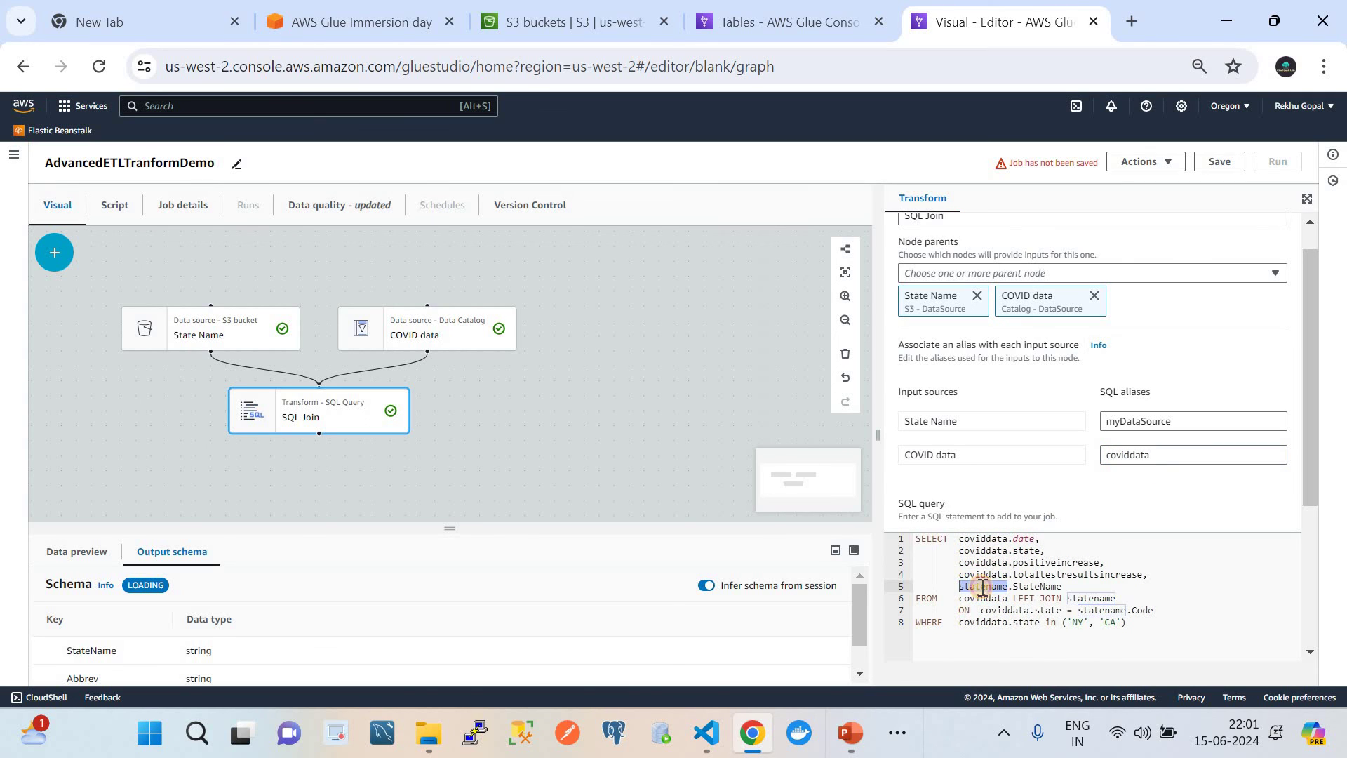
double_click(1122, 421)
key("ctrl+v")
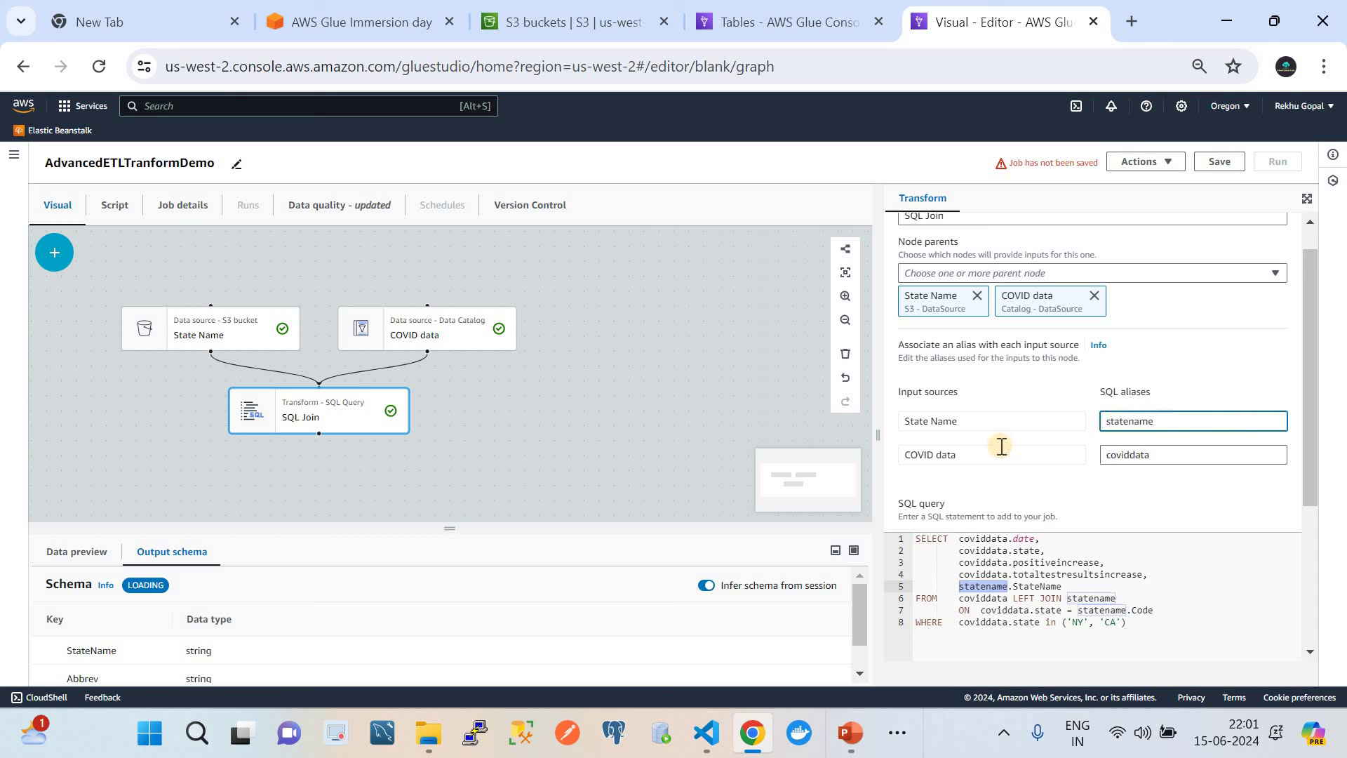
Examine the SQL Join node's data preview and output schema to check the joined columns and their data types.
scroll(1002, 446, "down", 1)
scroll(1002, 446, "down", 1)
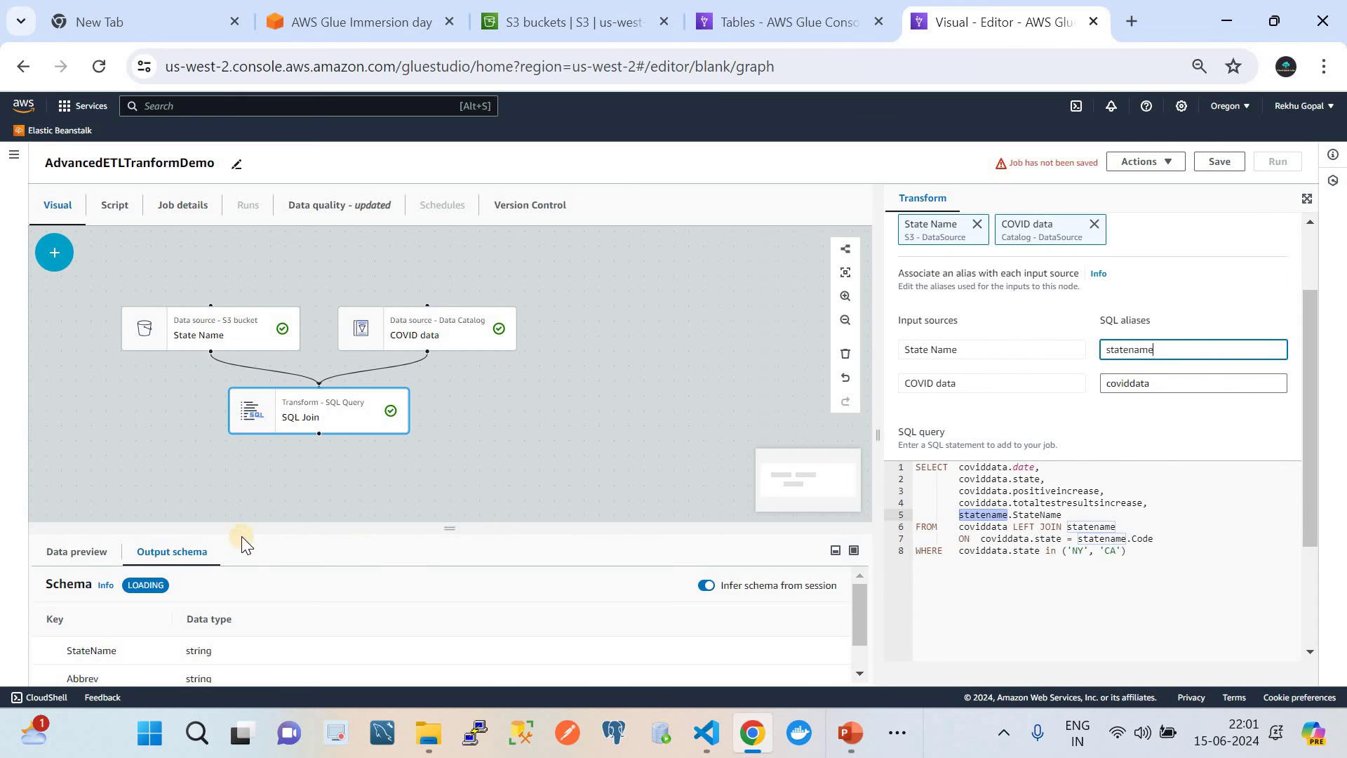
left_click(77, 551)
scroll(395, 494, "down", 2)
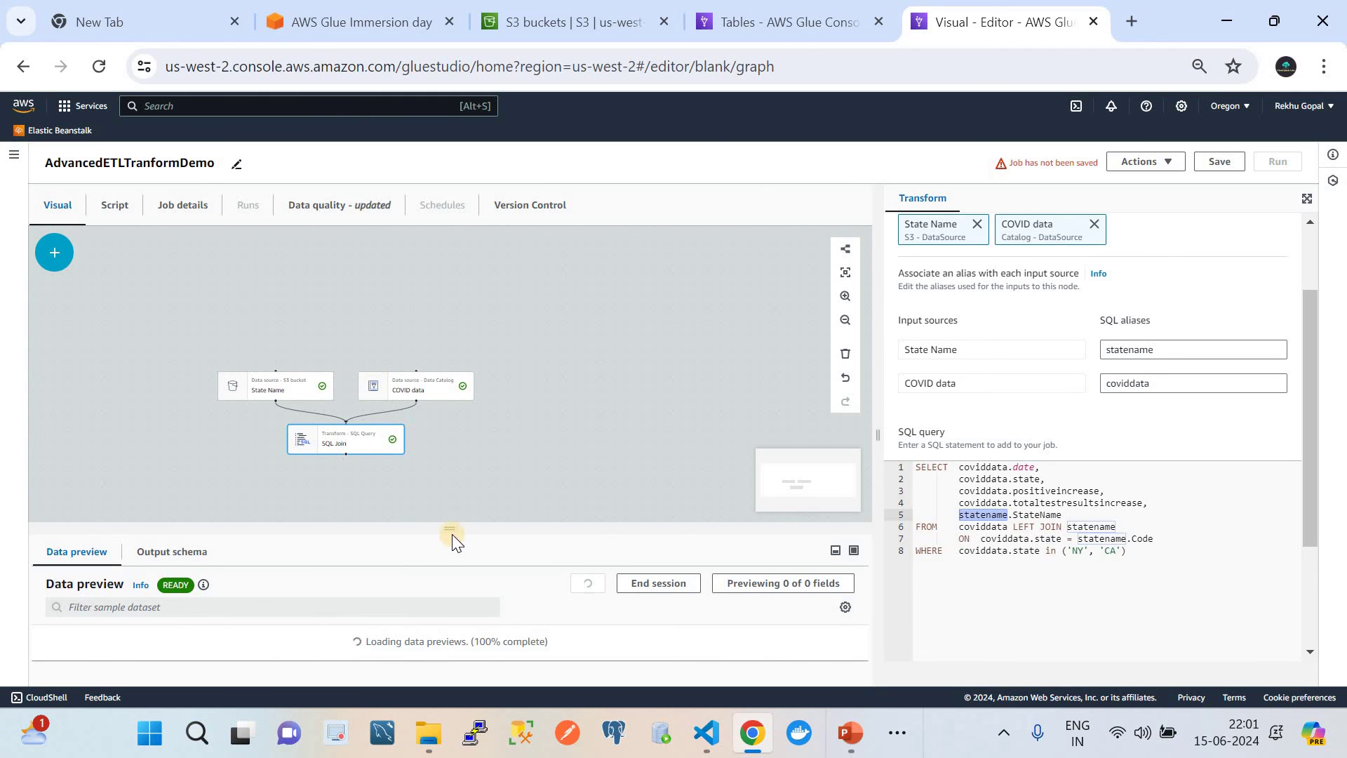
left_click_drag(452, 534, 450, 388)
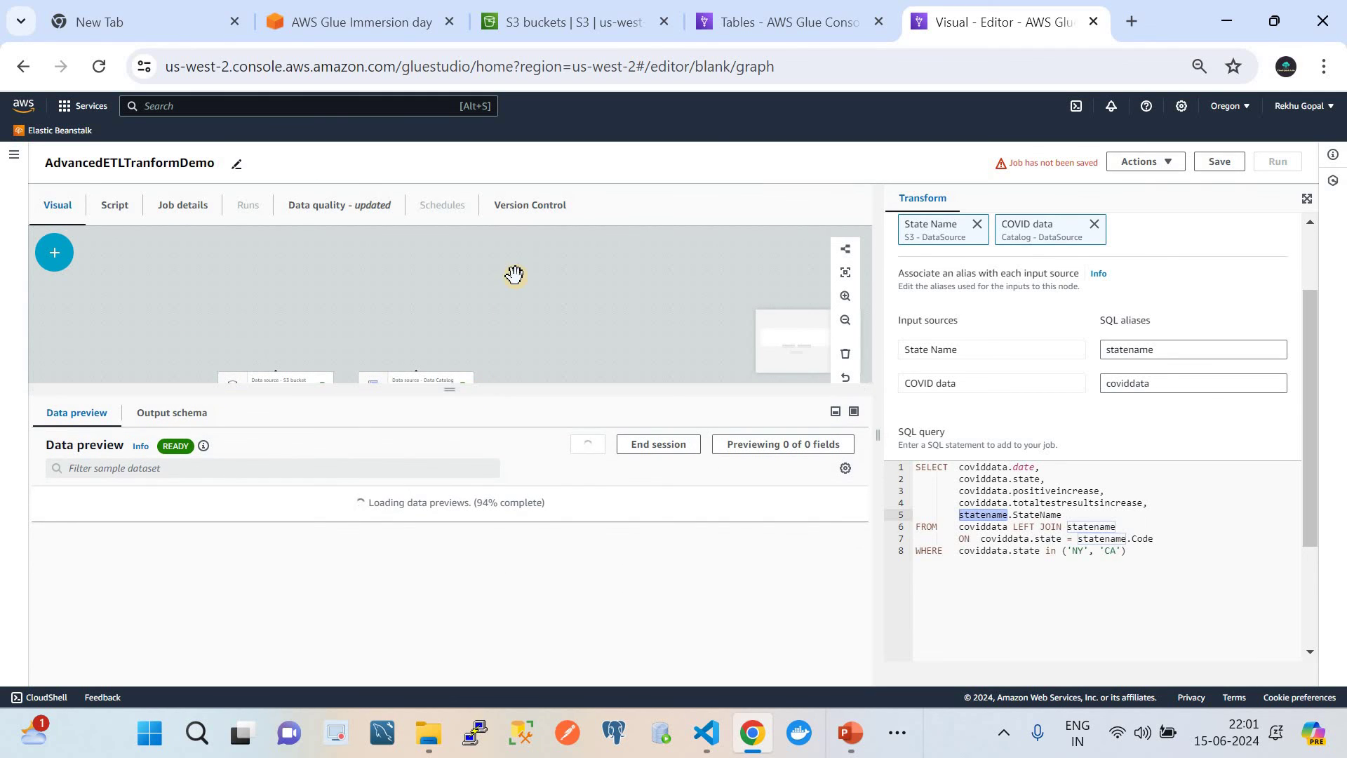
left_click_drag(516, 338, 532, 179)
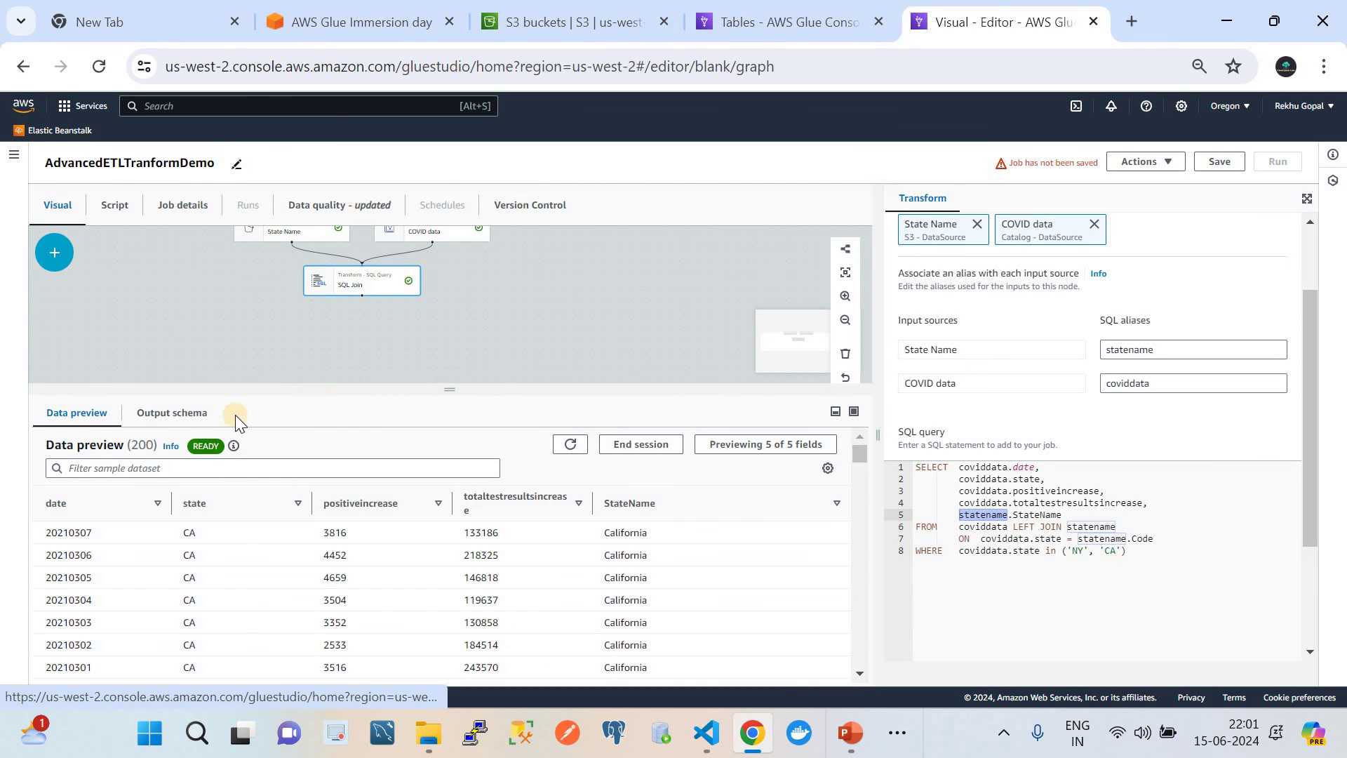
left_click(181, 413)
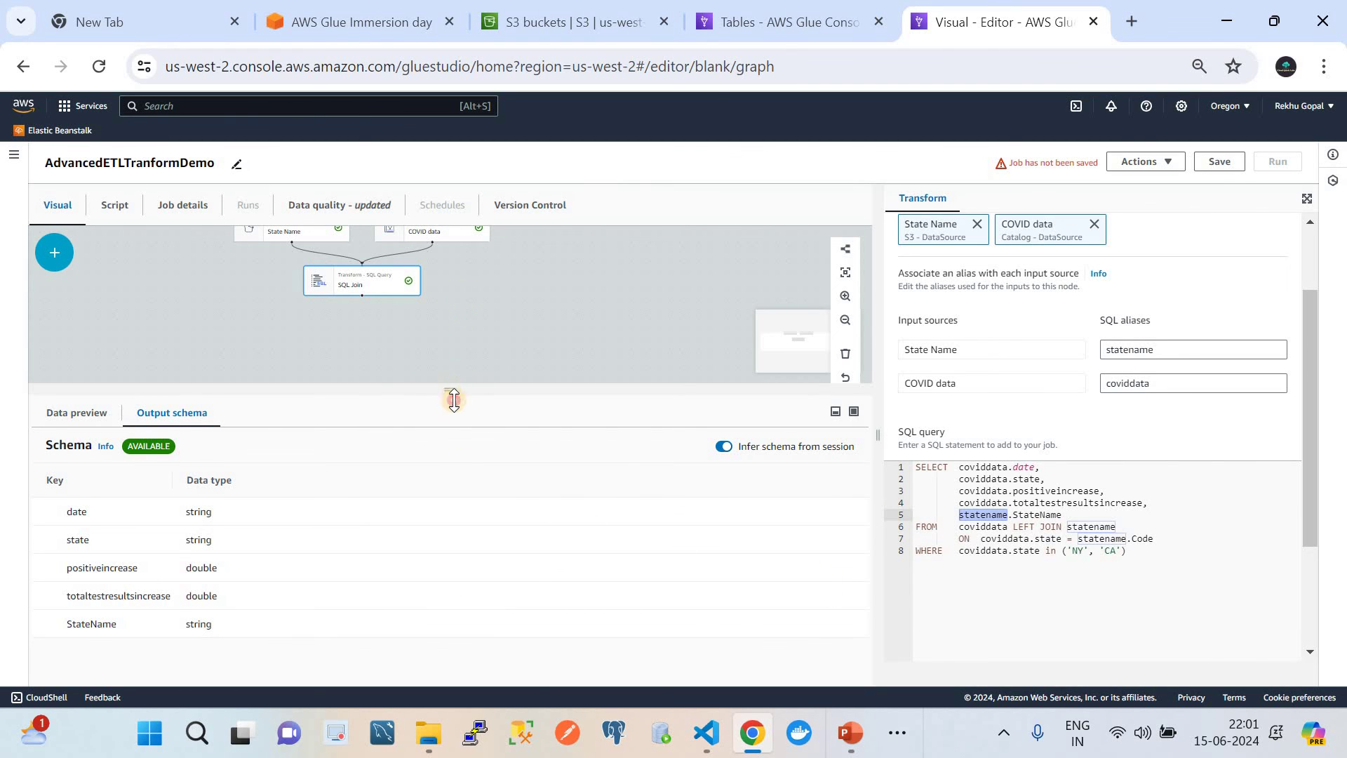
left_click_drag(451, 390, 460, 472)
left_click_drag(520, 292, 523, 372)
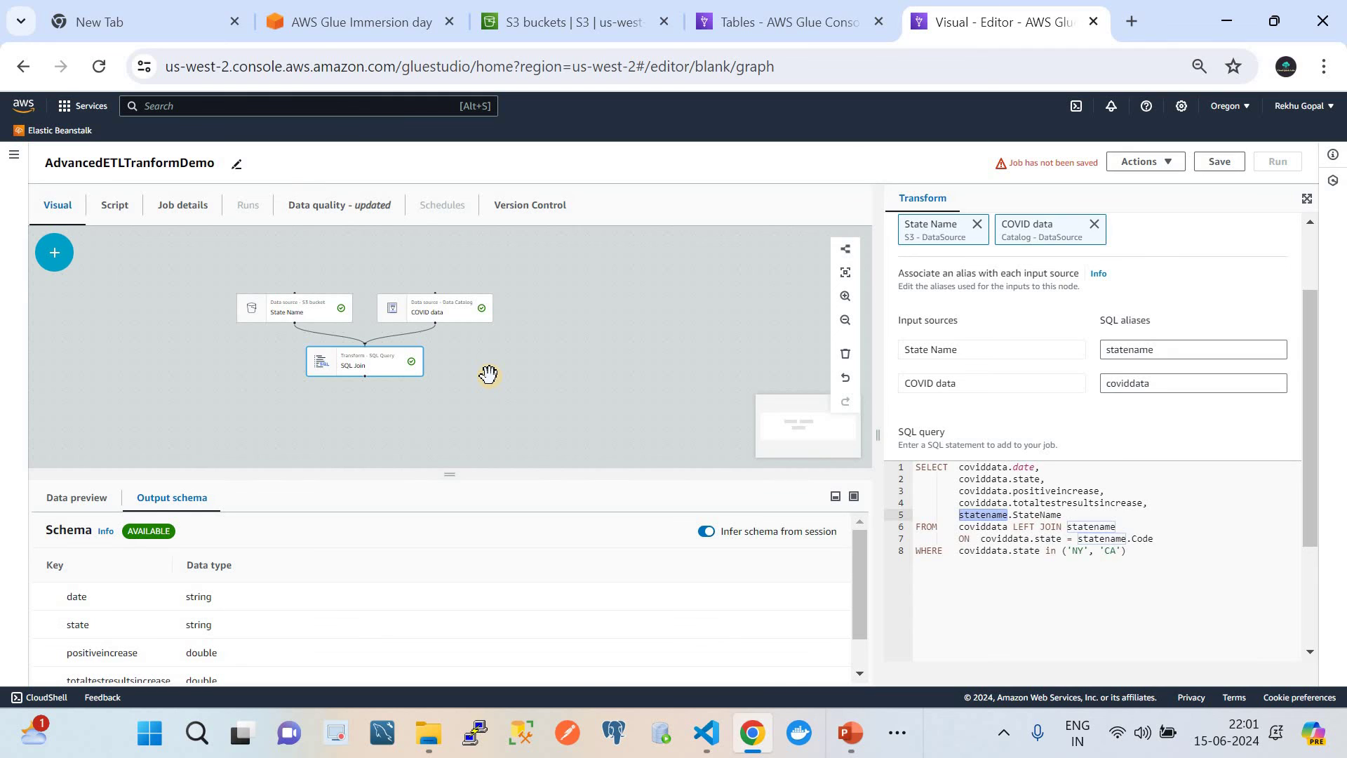
left_click(489, 374)
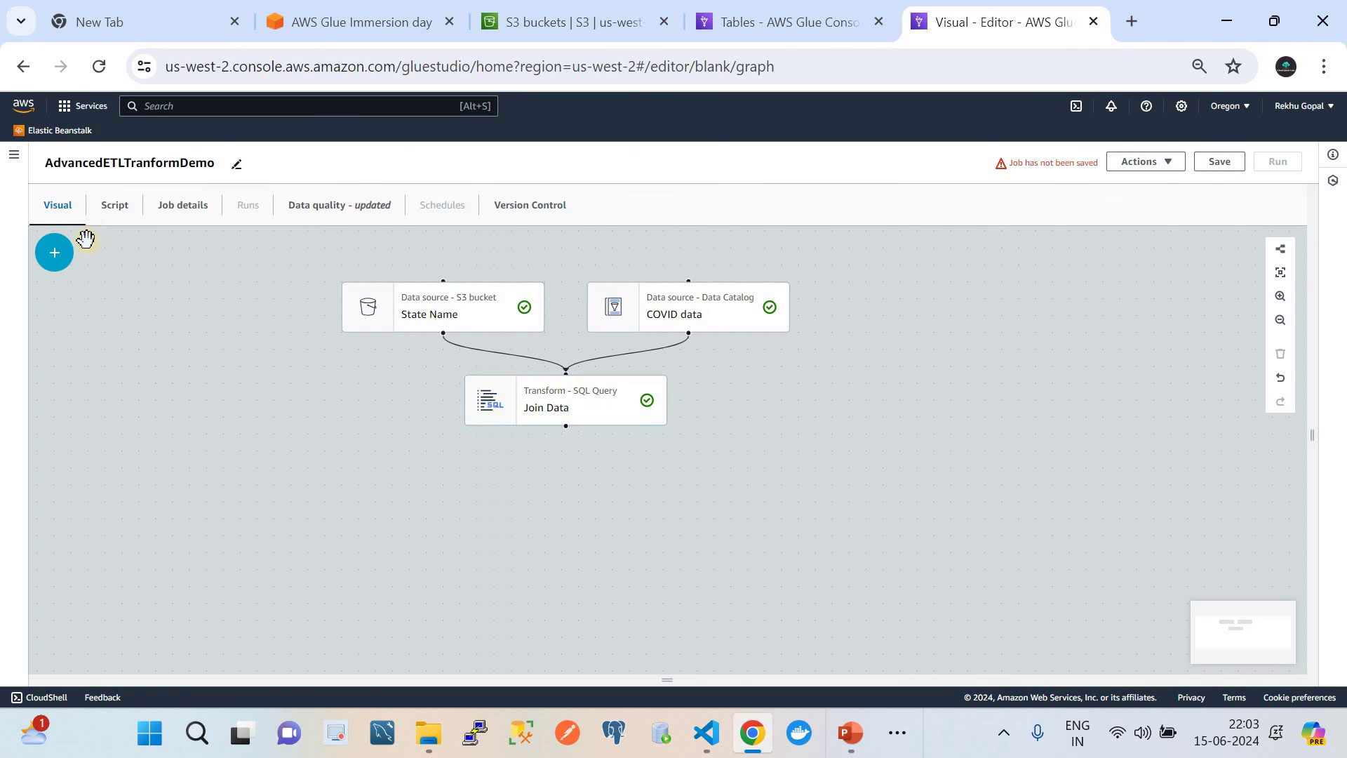
Add a Change Schema transform node to the job canvas.
left_click(54, 253)
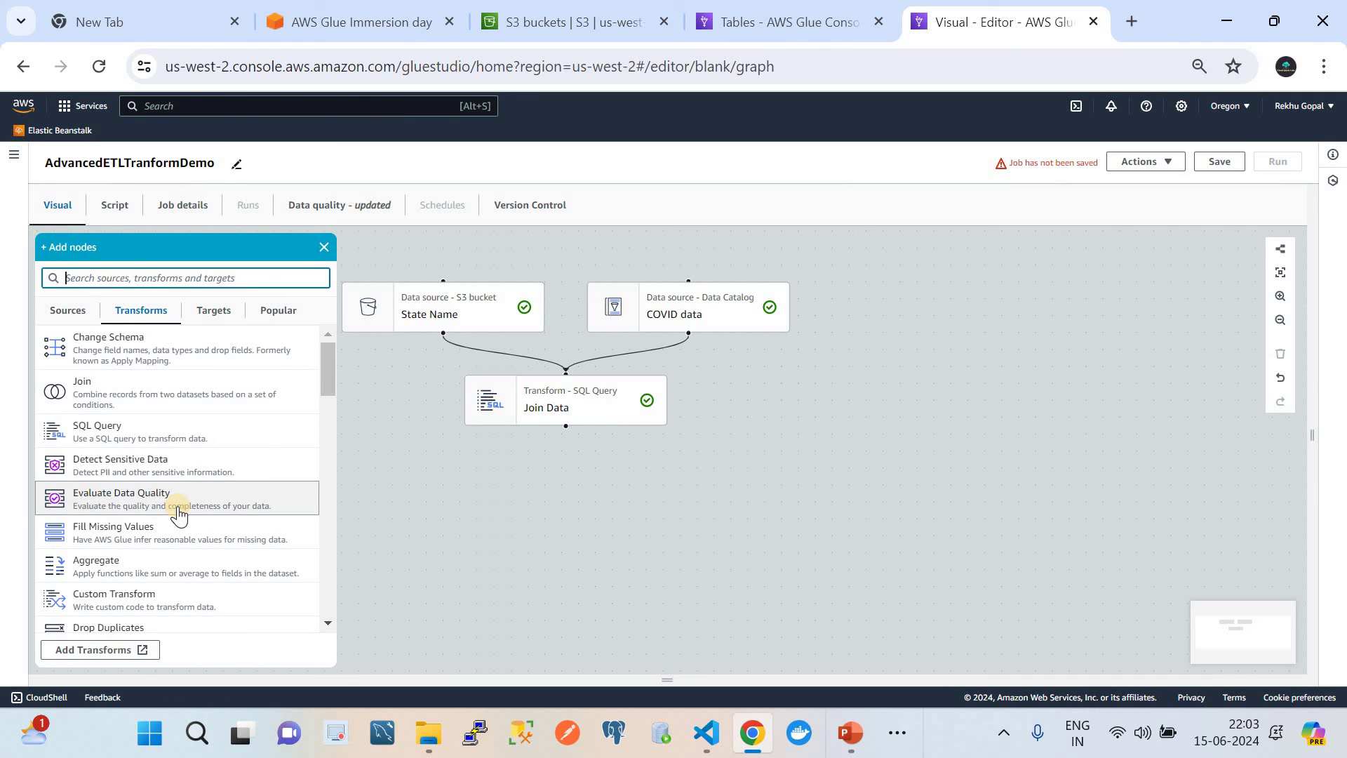
left_click(102, 356)
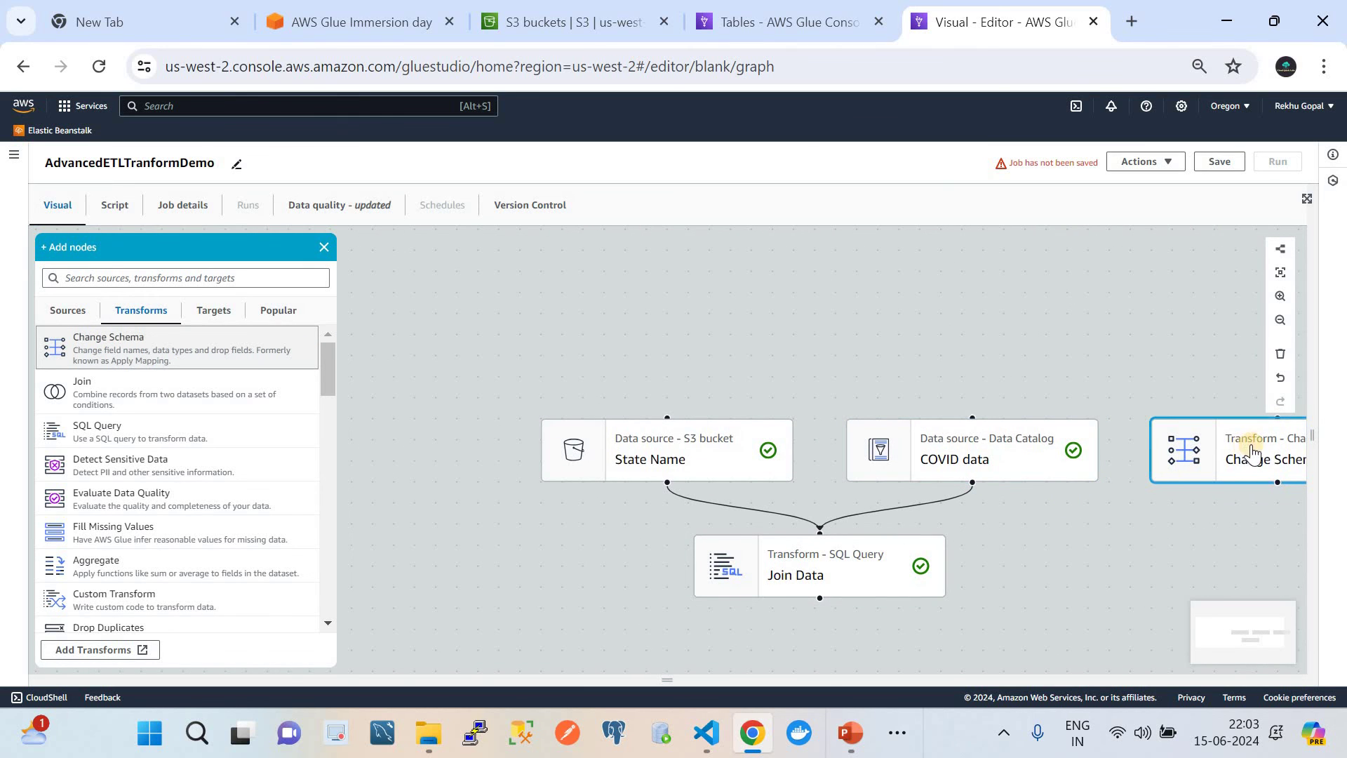
left_click(1253, 447)
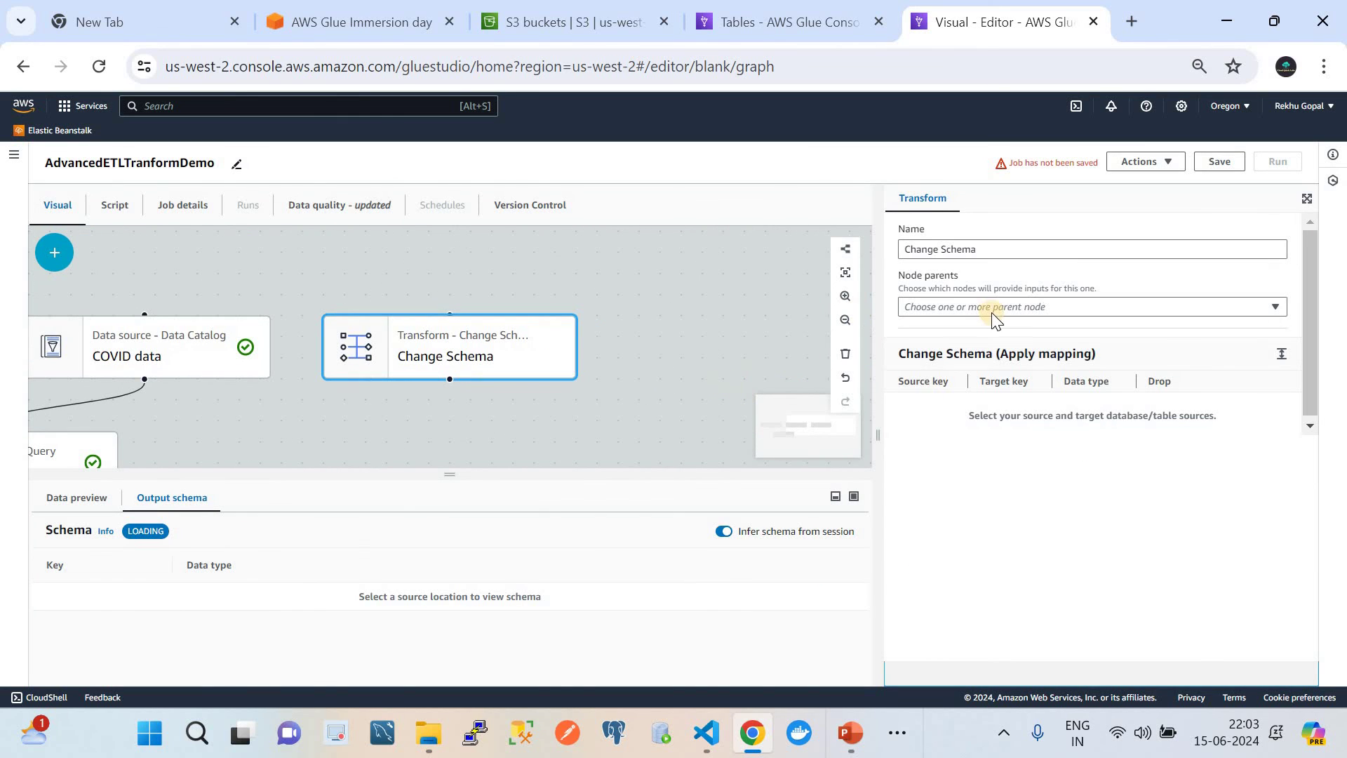
left_click(982, 249)
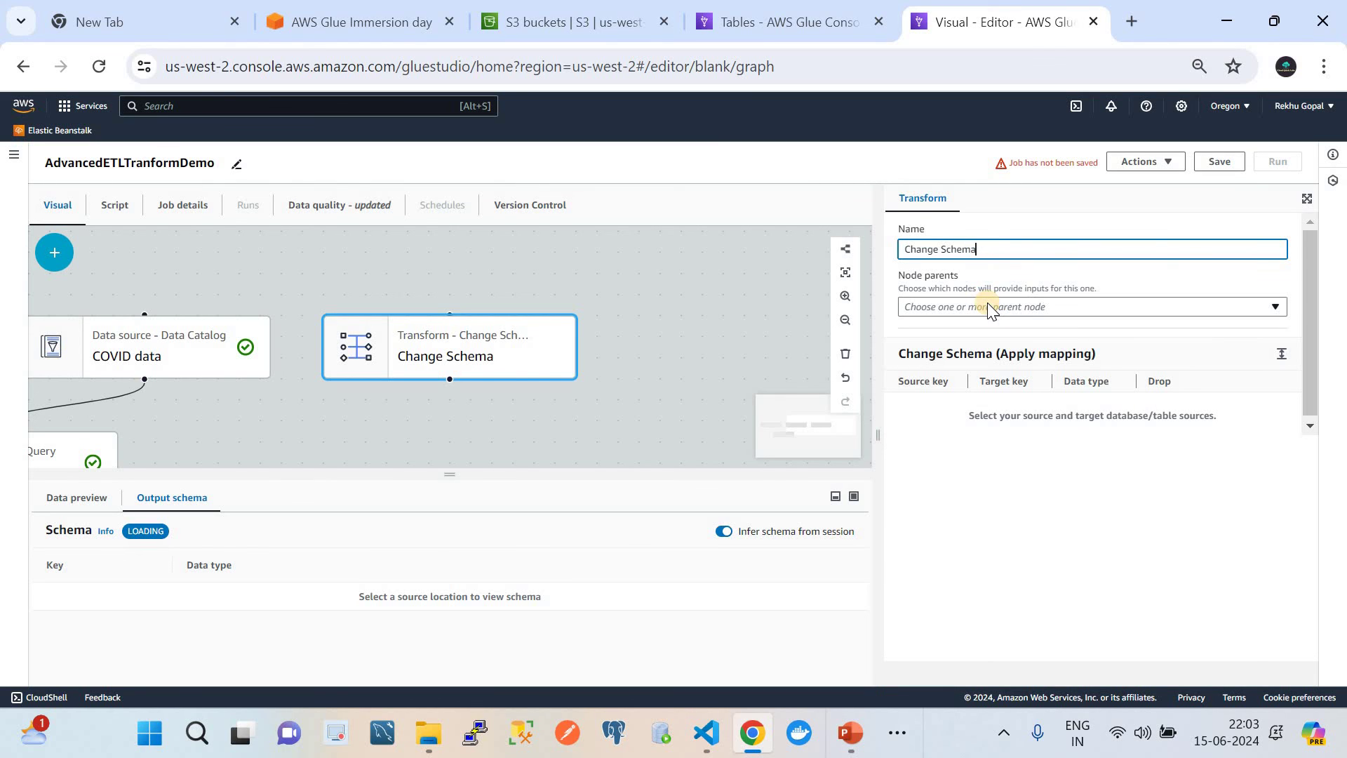
left_click(554, 292)
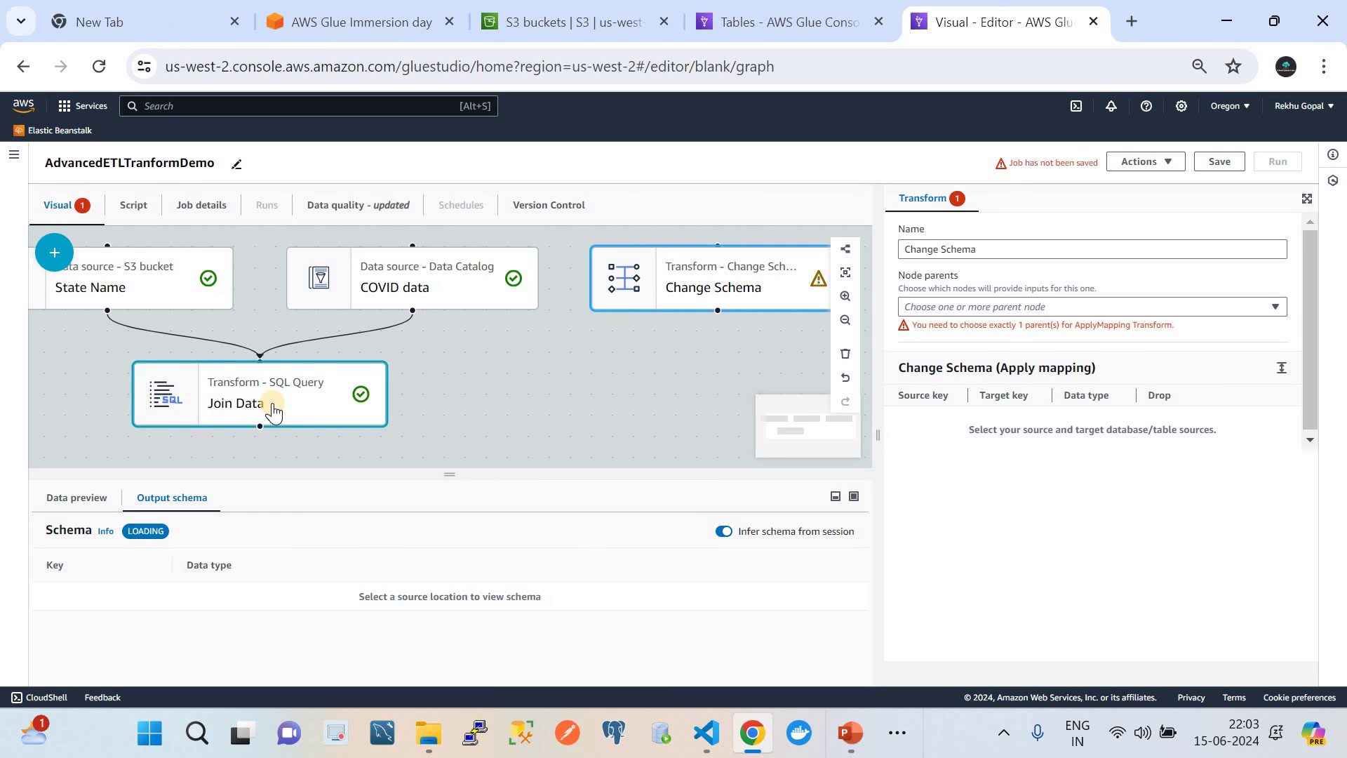
Set the Join Data transform as the parent of the Change Schema node.
left_click(1002, 307)
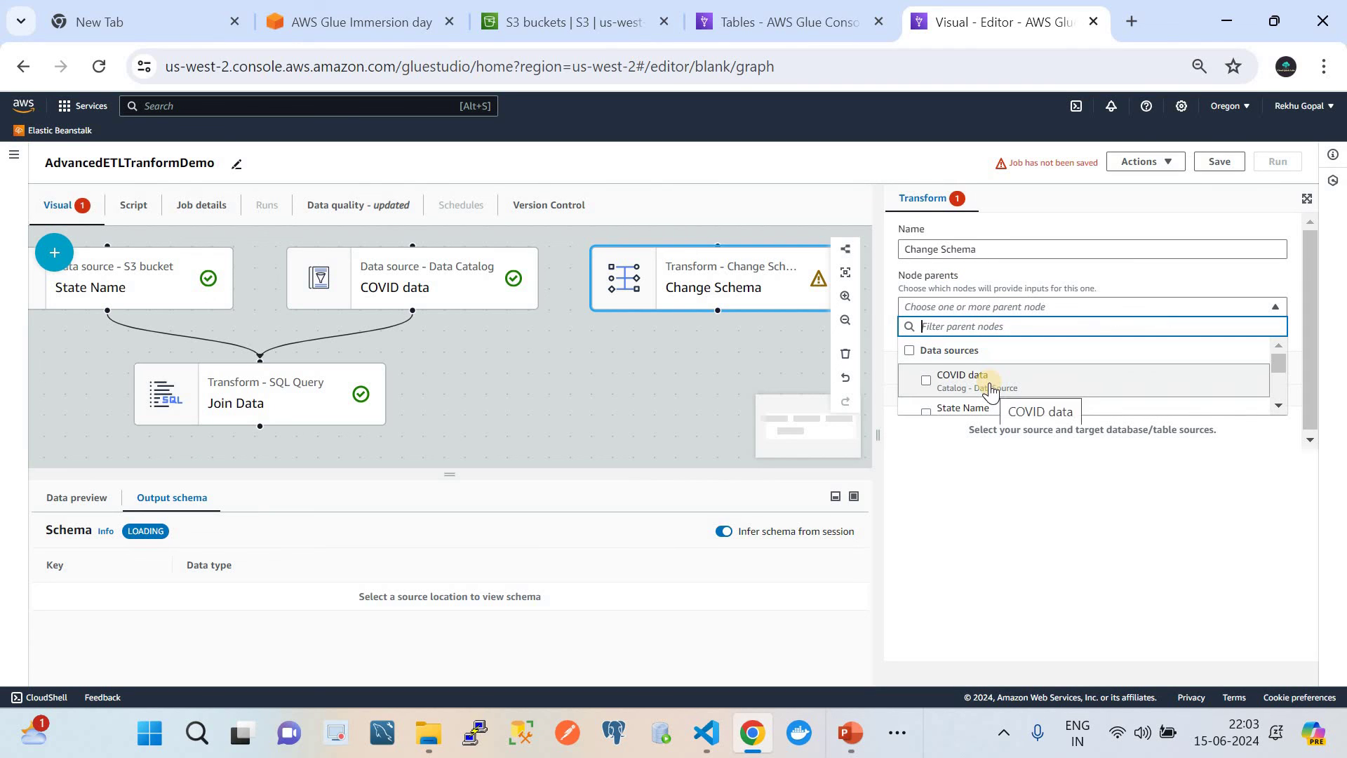
scroll(992, 391, "down", 2)
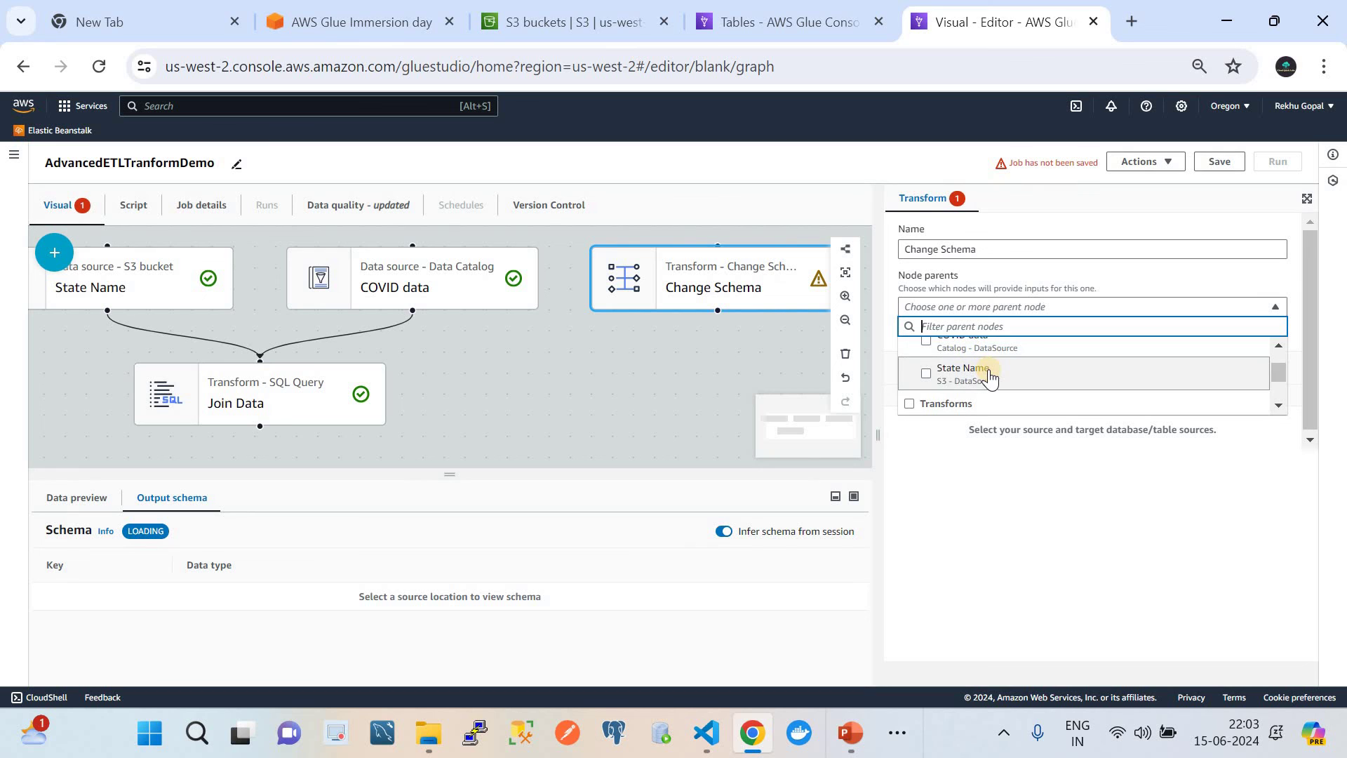
scroll(982, 372, "down", 1)
scroll(990, 378, "down", 1)
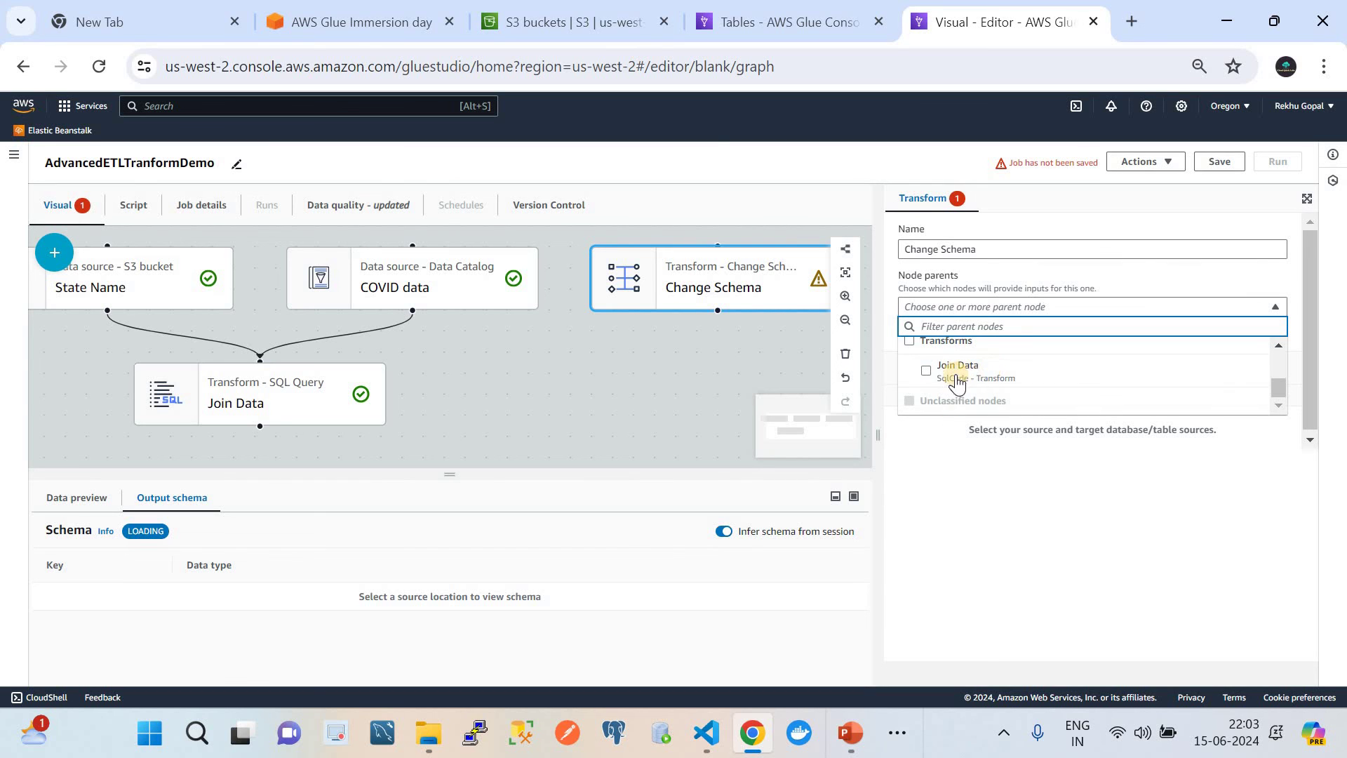
left_click(924, 372)
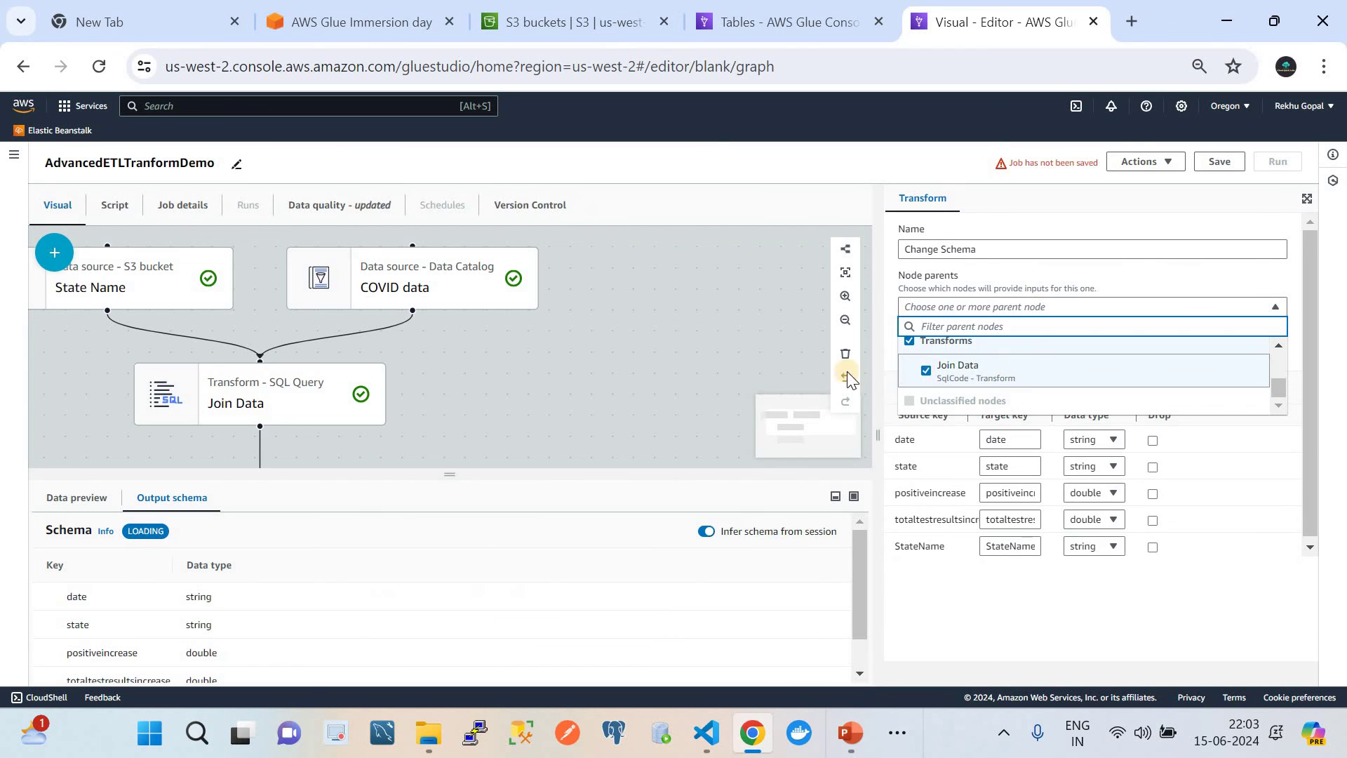
scroll(617, 349, "down", 1)
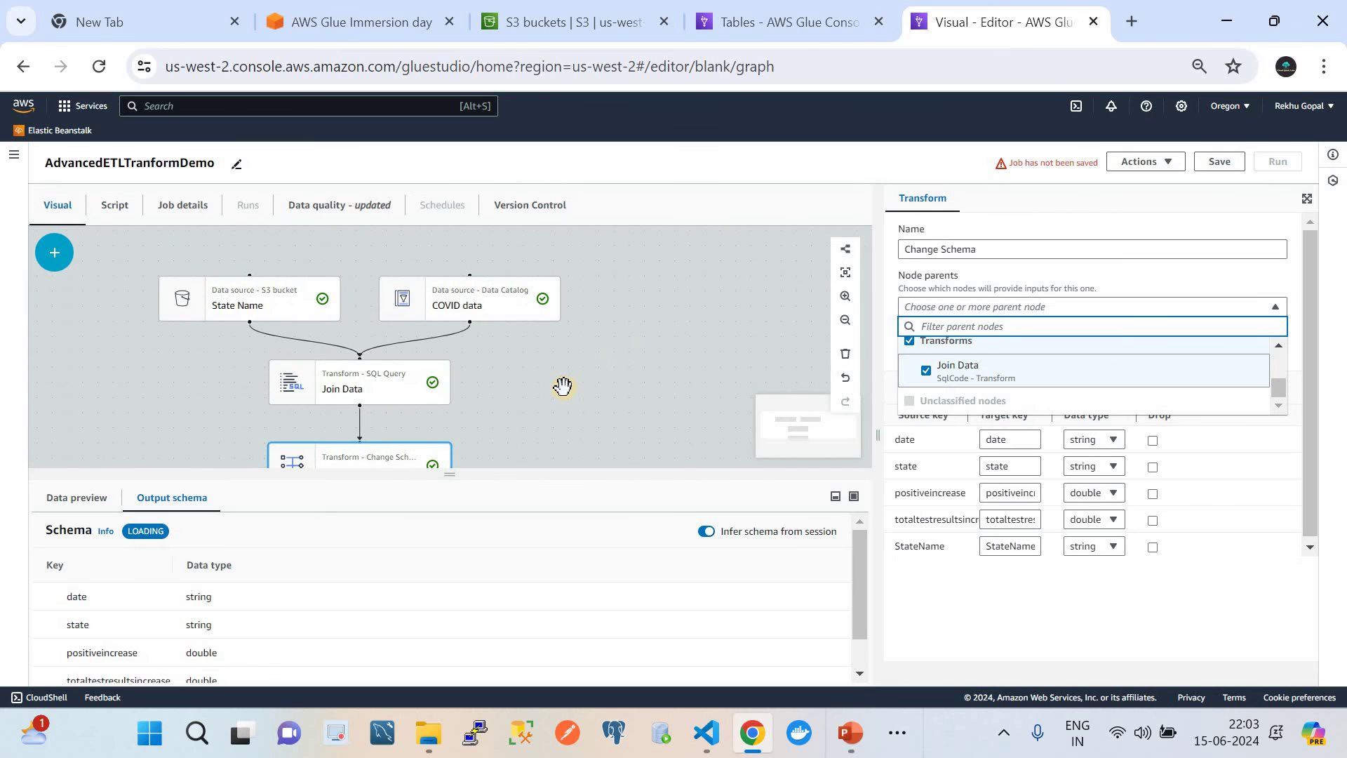
left_click(1177, 222)
Check the Change Schema node's output schema and data preview to review its fields and data types.
left_click_drag(512, 418, 508, 304)
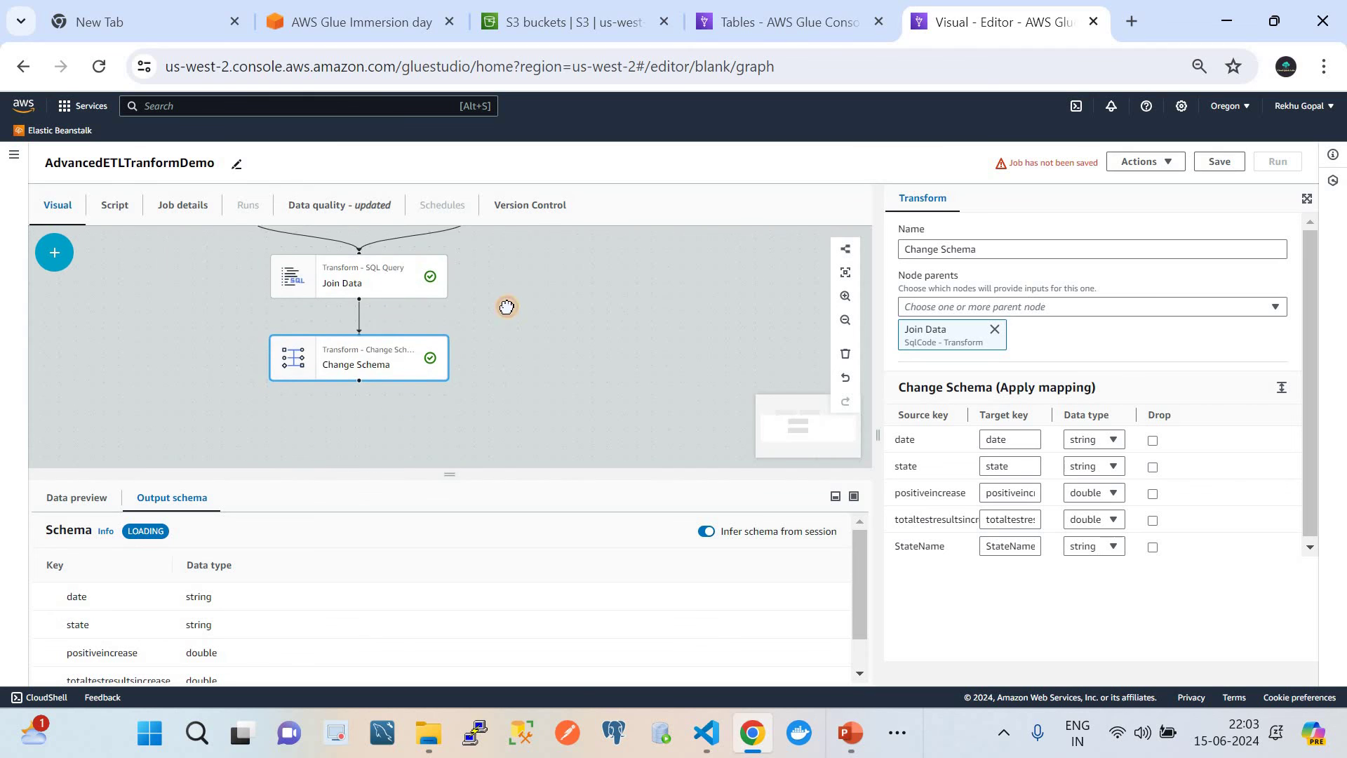
left_click(384, 362)
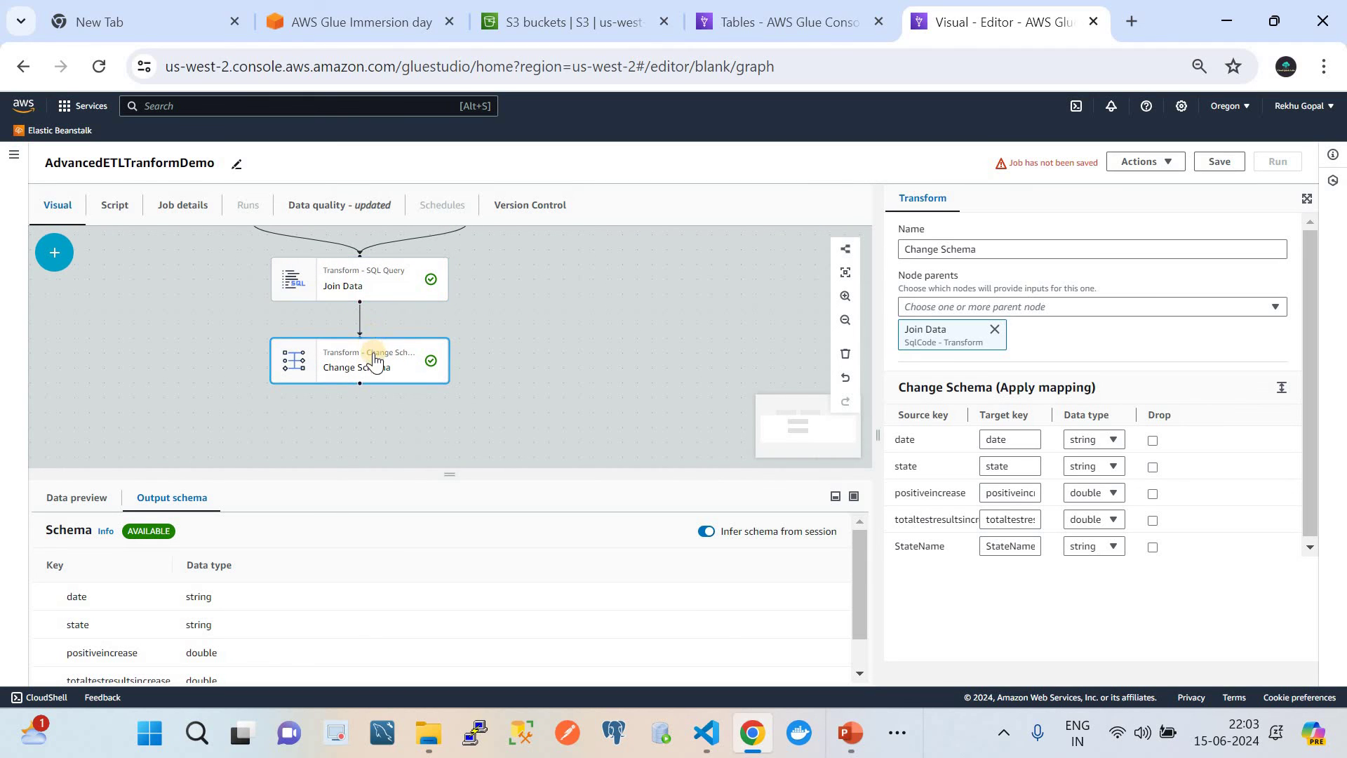
scroll(374, 366, "up", 2)
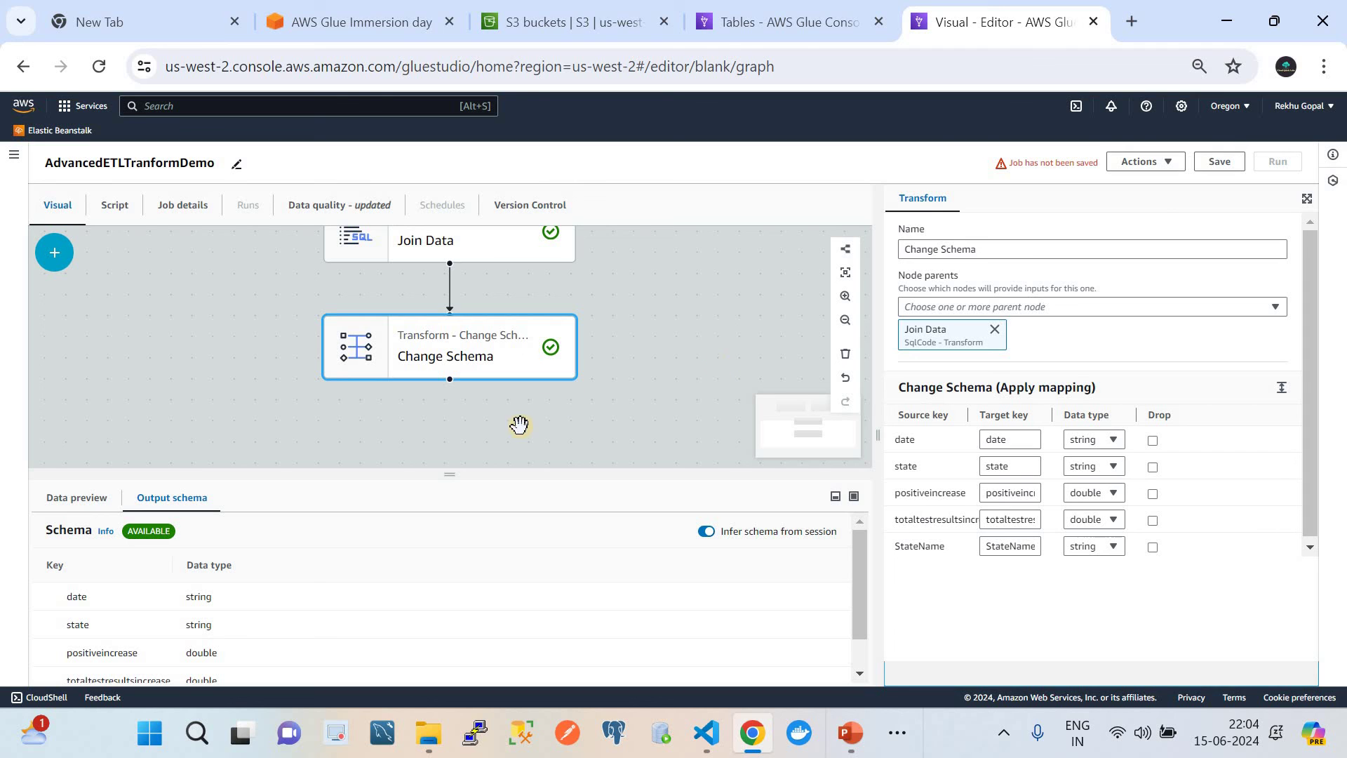
left_click_drag(450, 478, 476, 383)
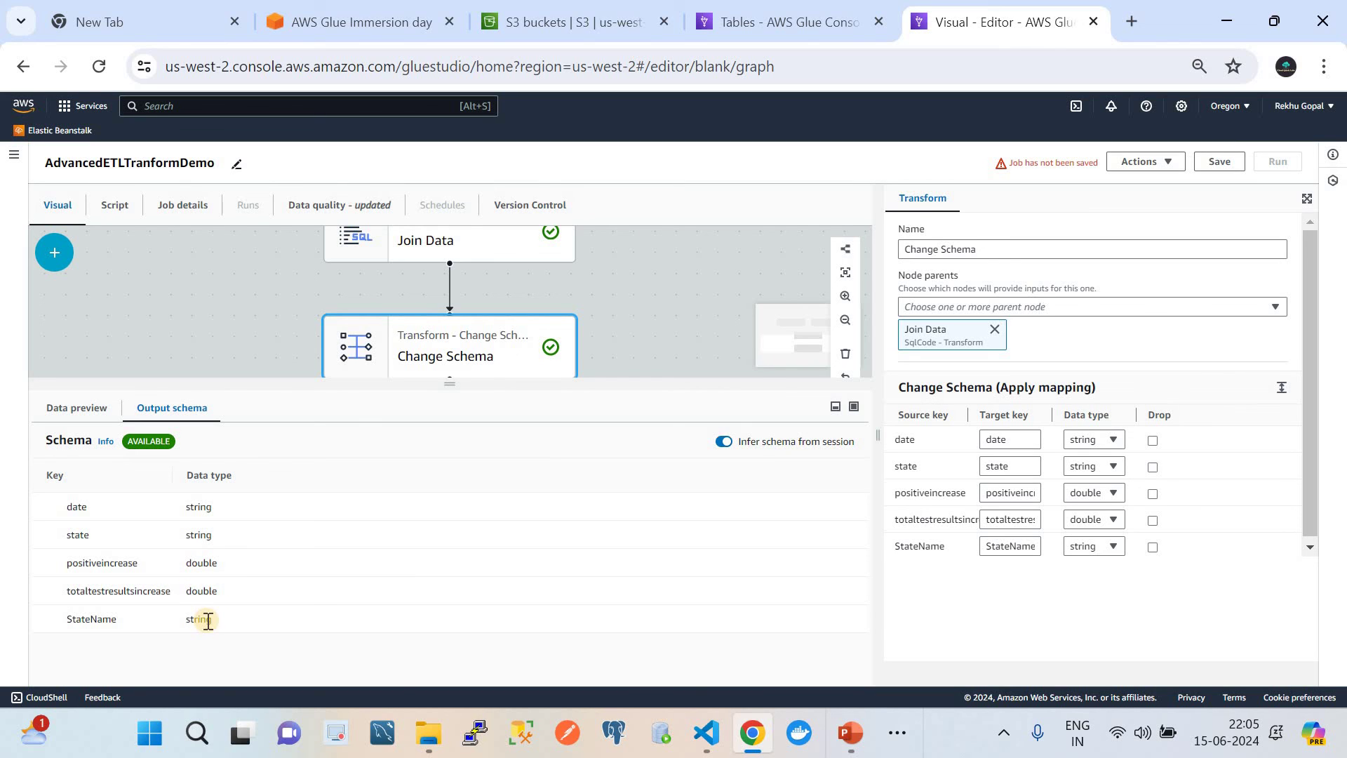
left_click(75, 415)
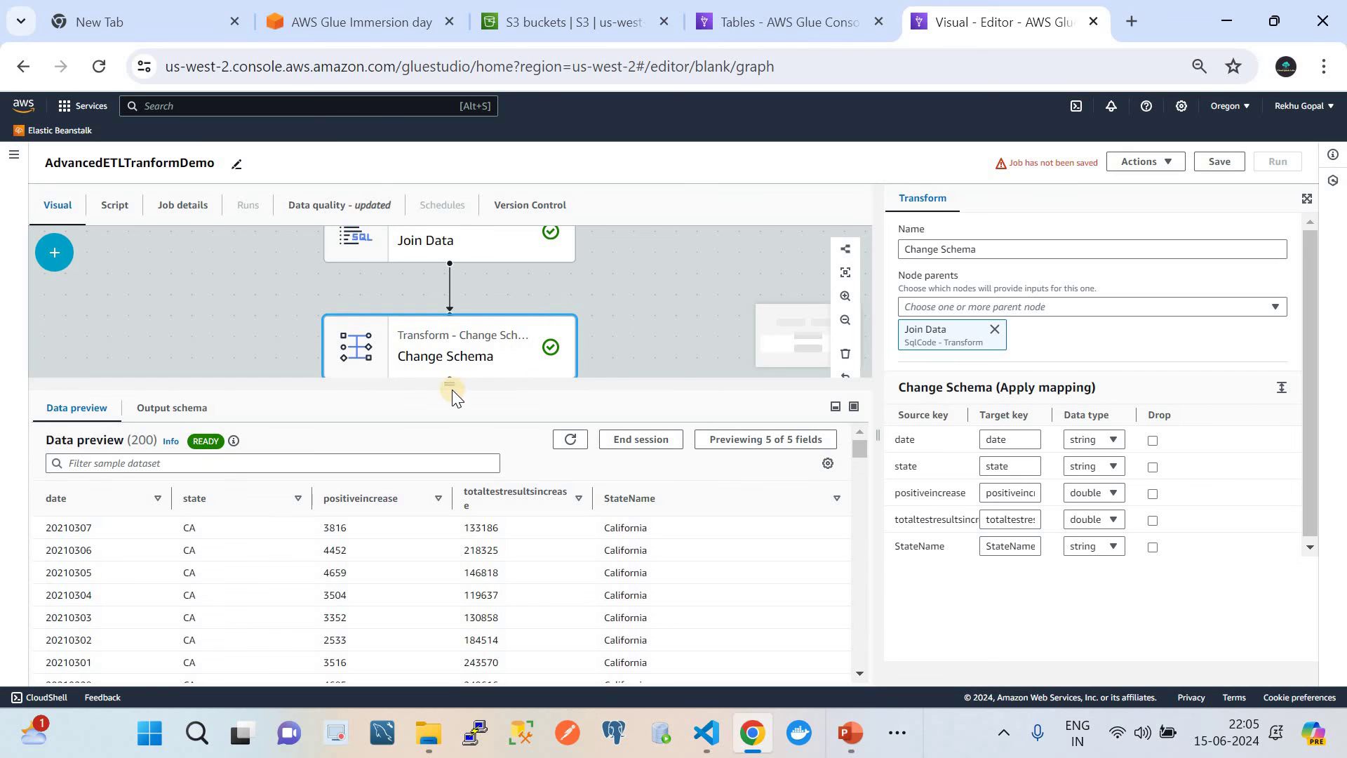
left_click_drag(452, 394, 452, 482)
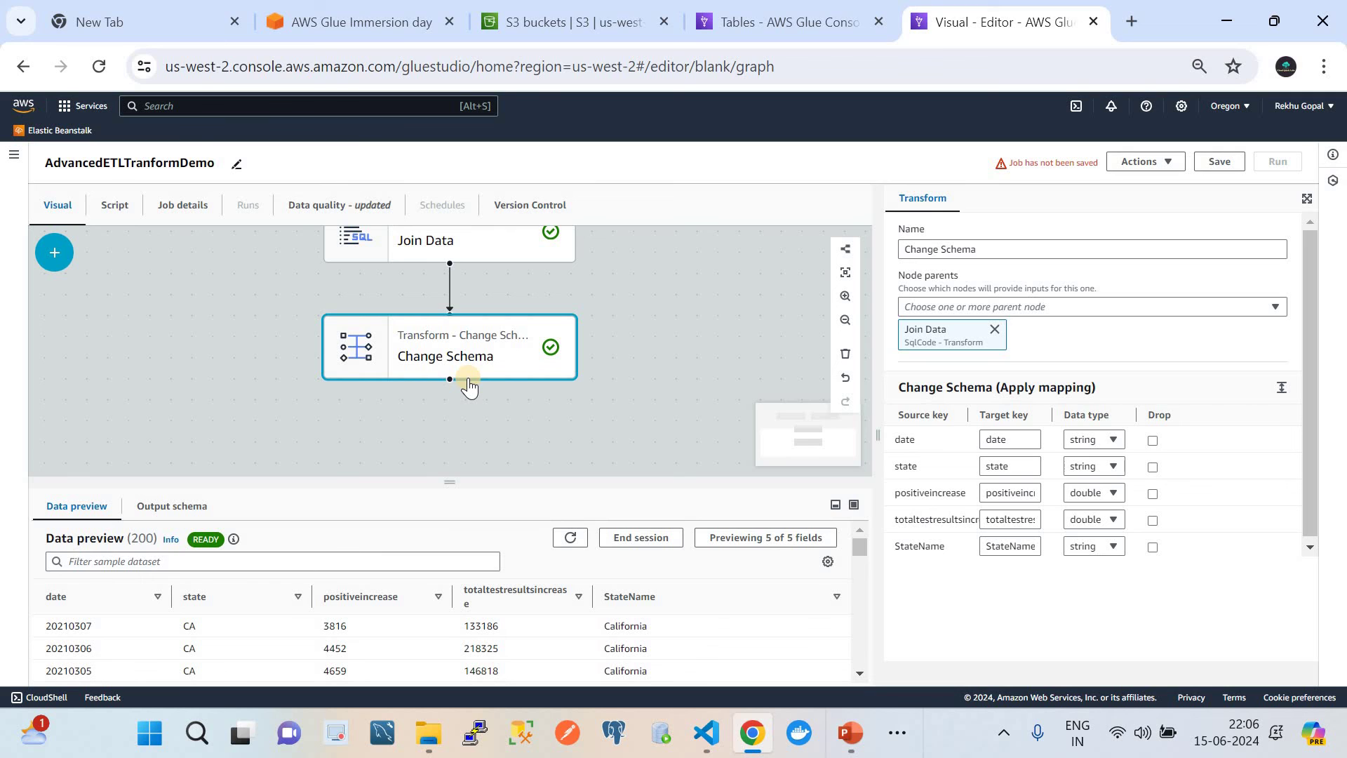
Add a Custom Transform node as a child of the Change Schema node.
left_click(56, 255)
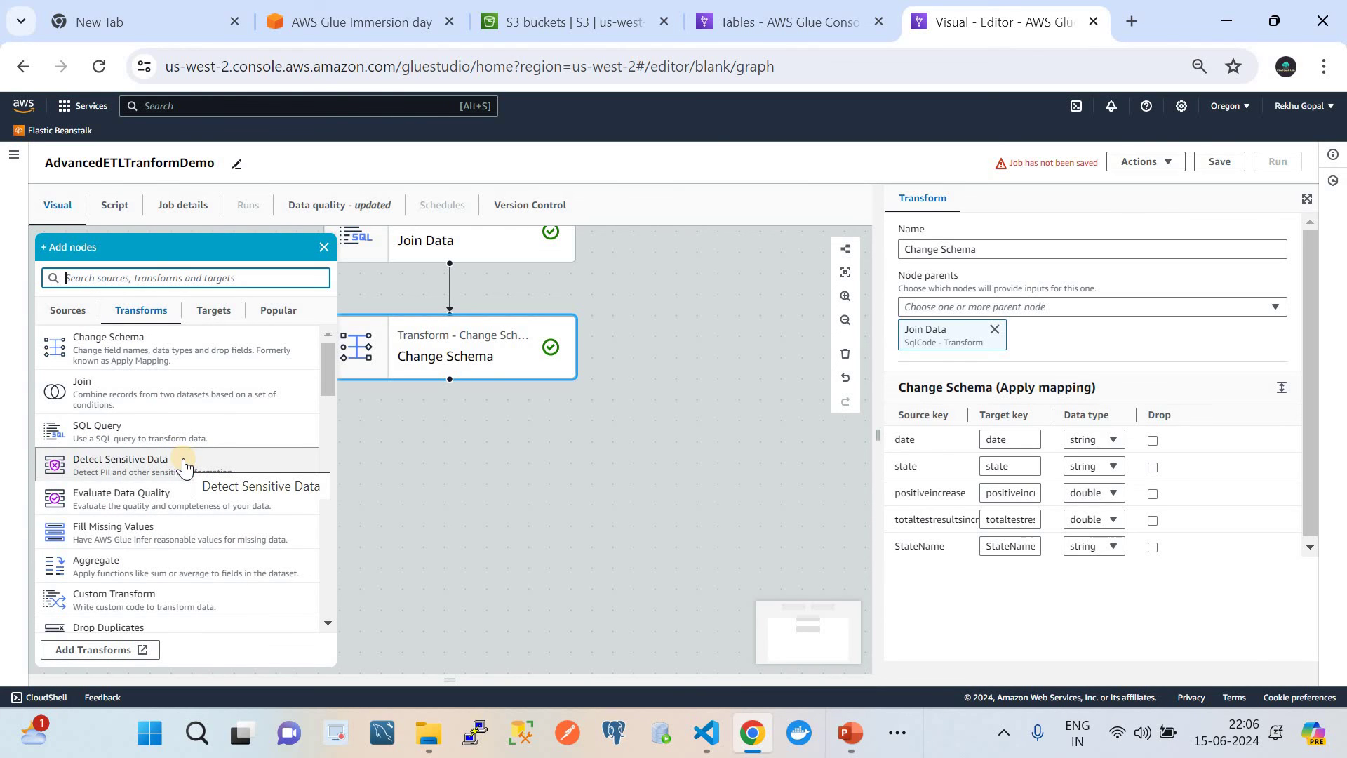
scroll(197, 536, "down", 1)
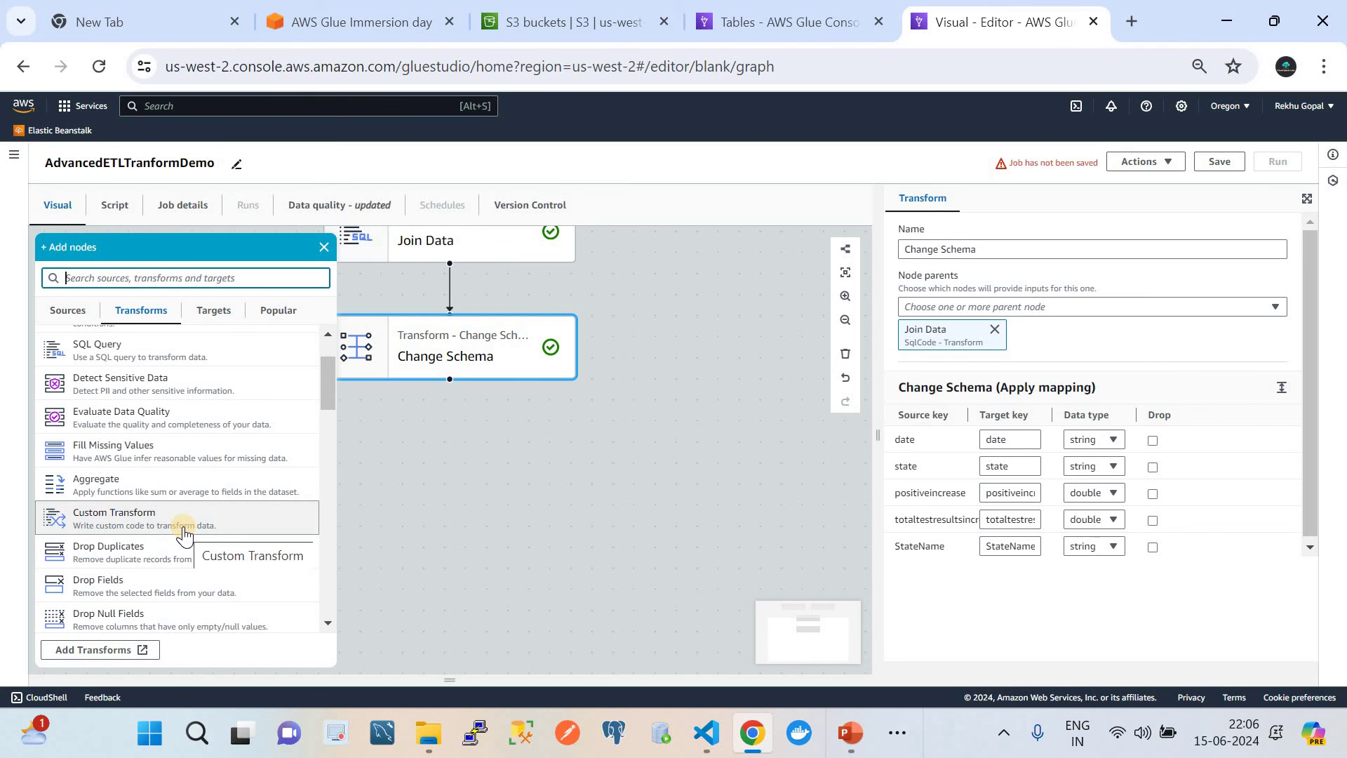
left_click(185, 532)
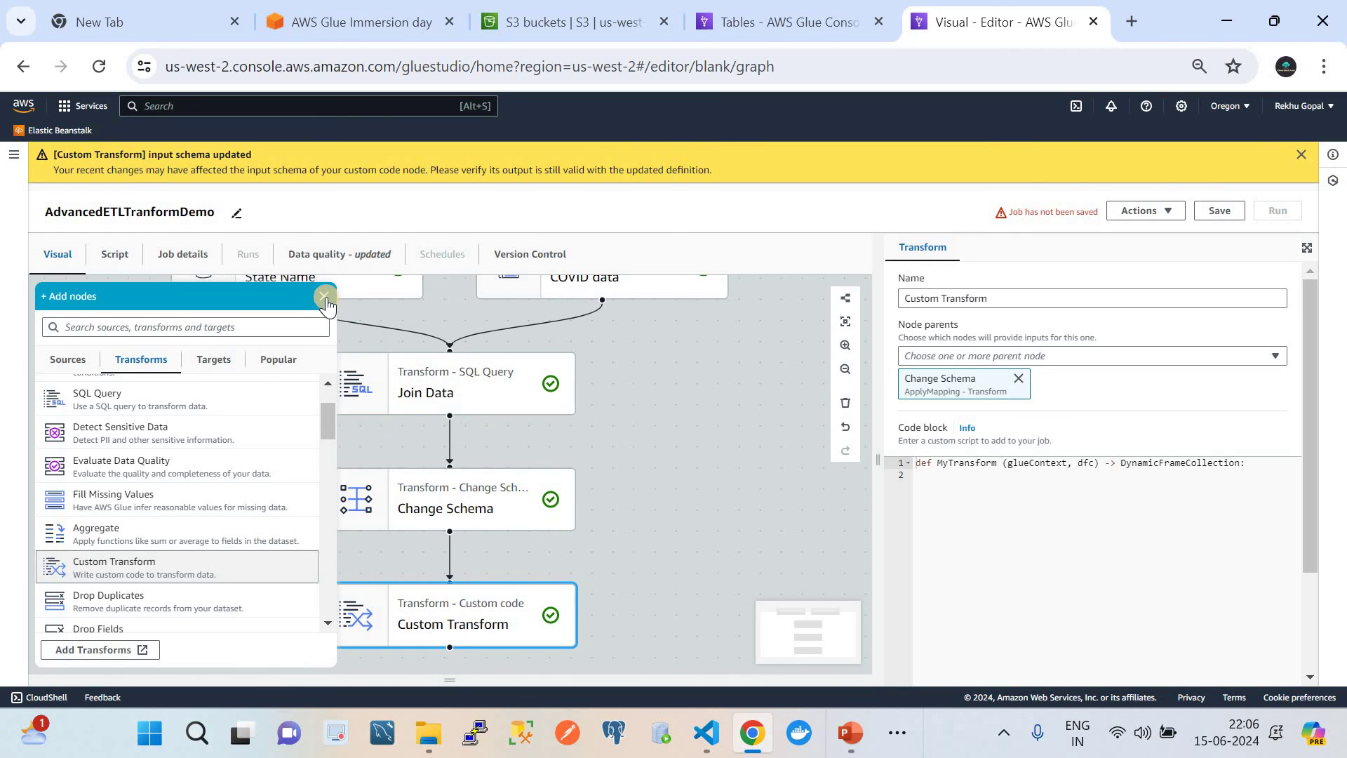
left_click(728, 536)
scroll(728, 536, "down", 3)
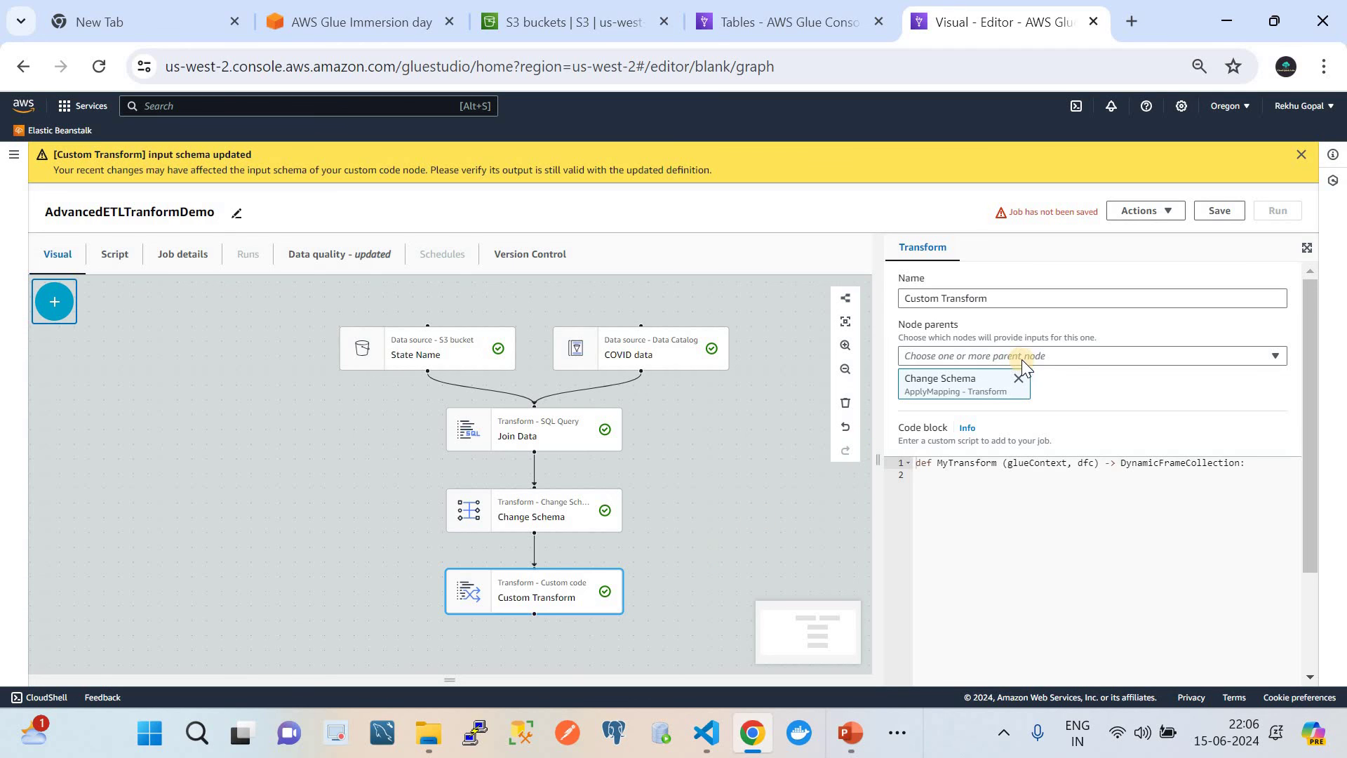
Rename the Custom Transform node to Multiple Output.
left_click(1001, 293)
key("BackSpace")
key("BackSpace")
key("BackSpace")
key("BackSpace")
key("BackSpace")
key("BackSpace")
key("BackSpace")
key("BackSpace")
key("BackSpace")
key("BackSpace")
key("BackSpace")
key("BackSpace")
key("BackSpace")
key("BackSpace")
key("BackSpace")
key("BackSpace")
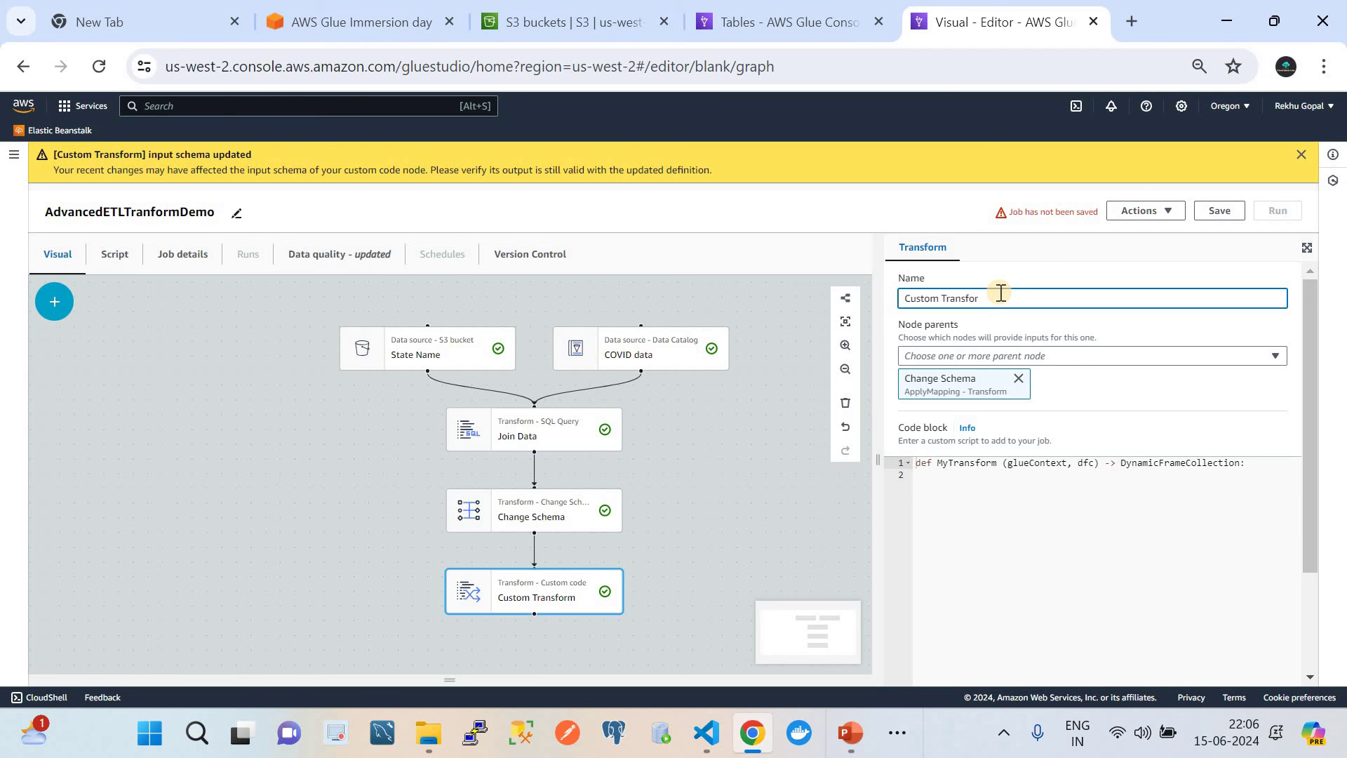
type("Multi")
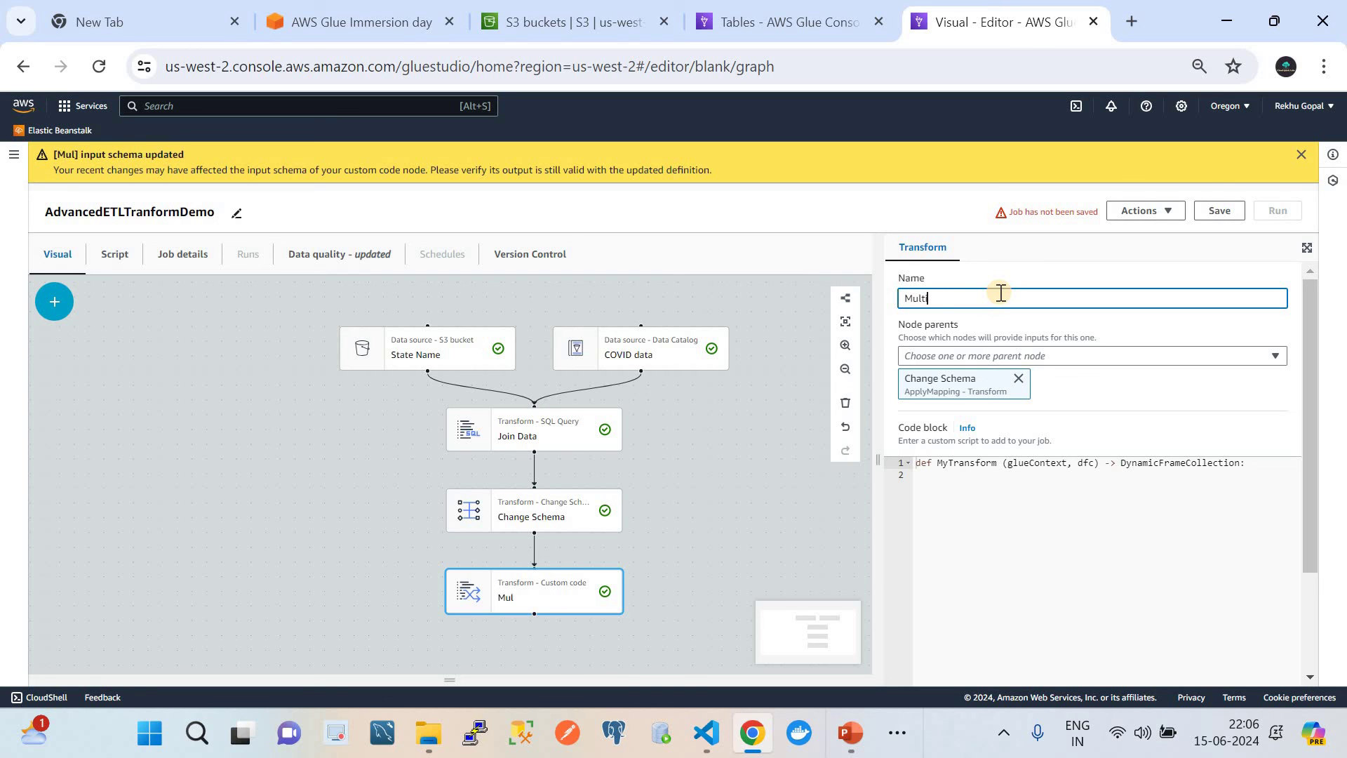
type("ple Output")
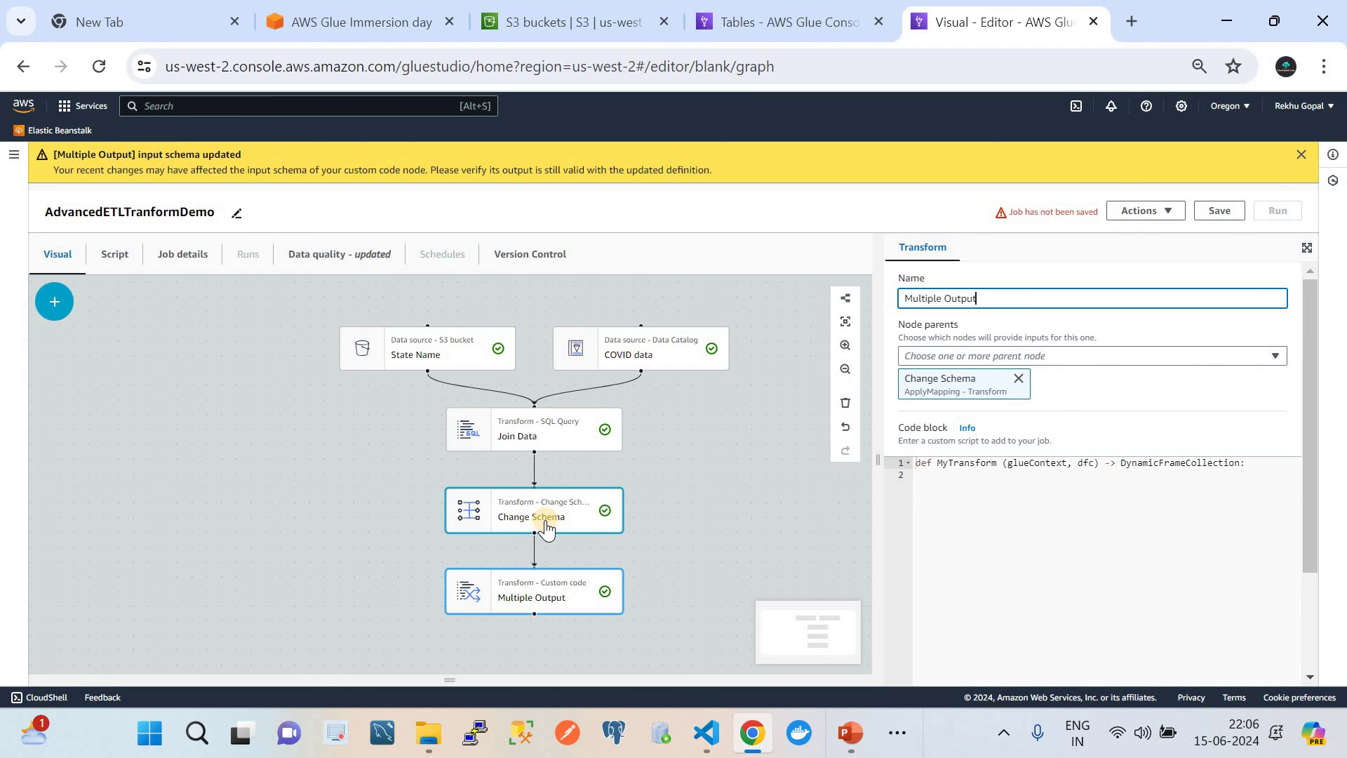
Replace the default code with a CreateMultipleOutput function that returns the positivePercentage query result as CustomTransform0 and the CombinedName data as CustomTransform1.
left_click(986, 509)
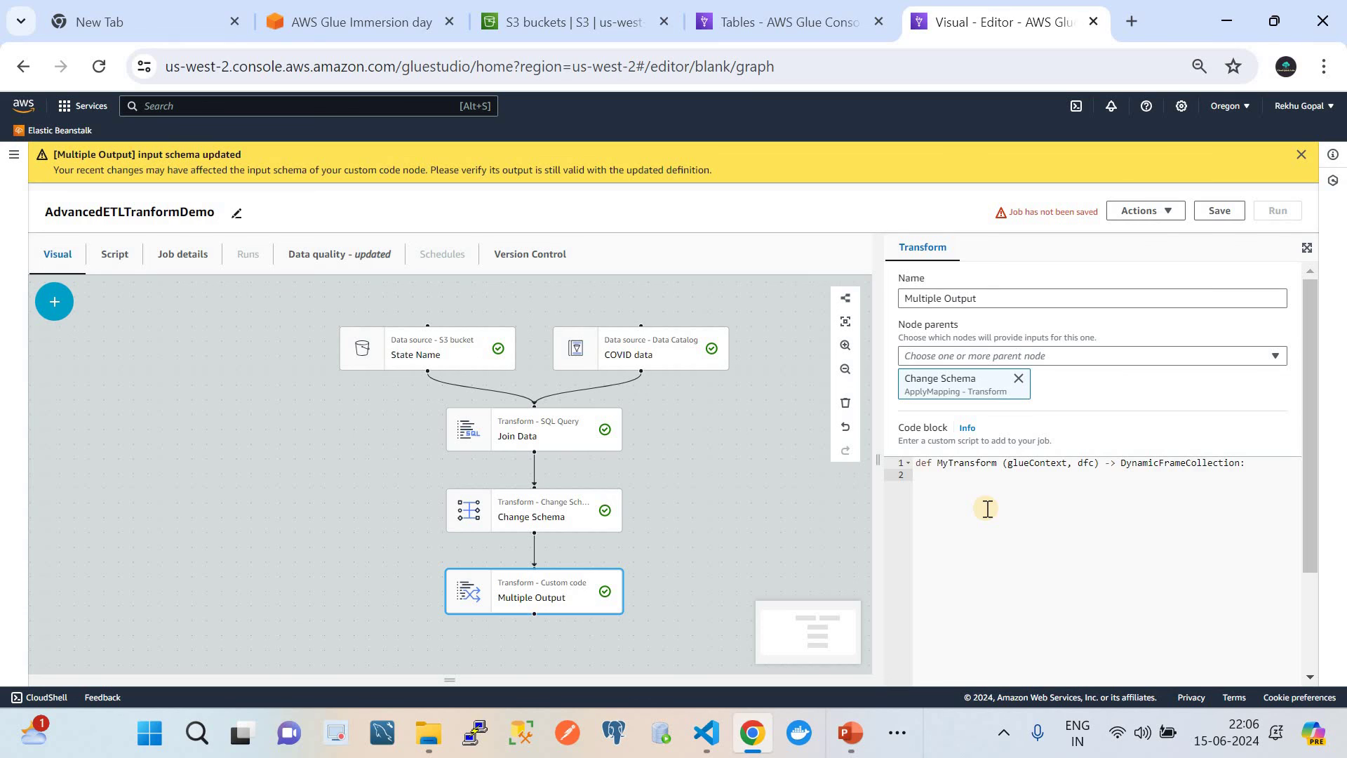
key("ctrl+a")
key("BackSpace")
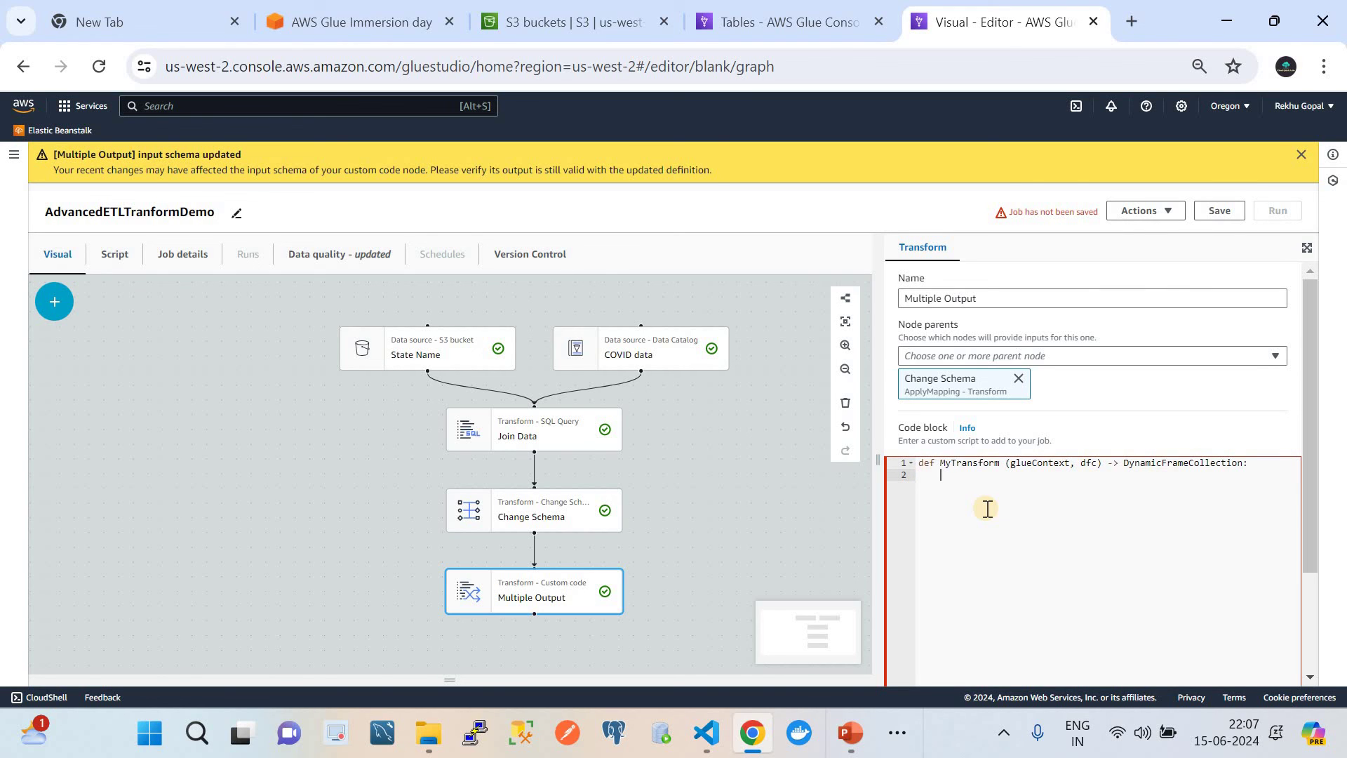
Review the Multiple Output code from the DataFrame conversion and pyspark import through the inputTable view and the df0 SQL query.
scroll(988, 508, "down", 1)
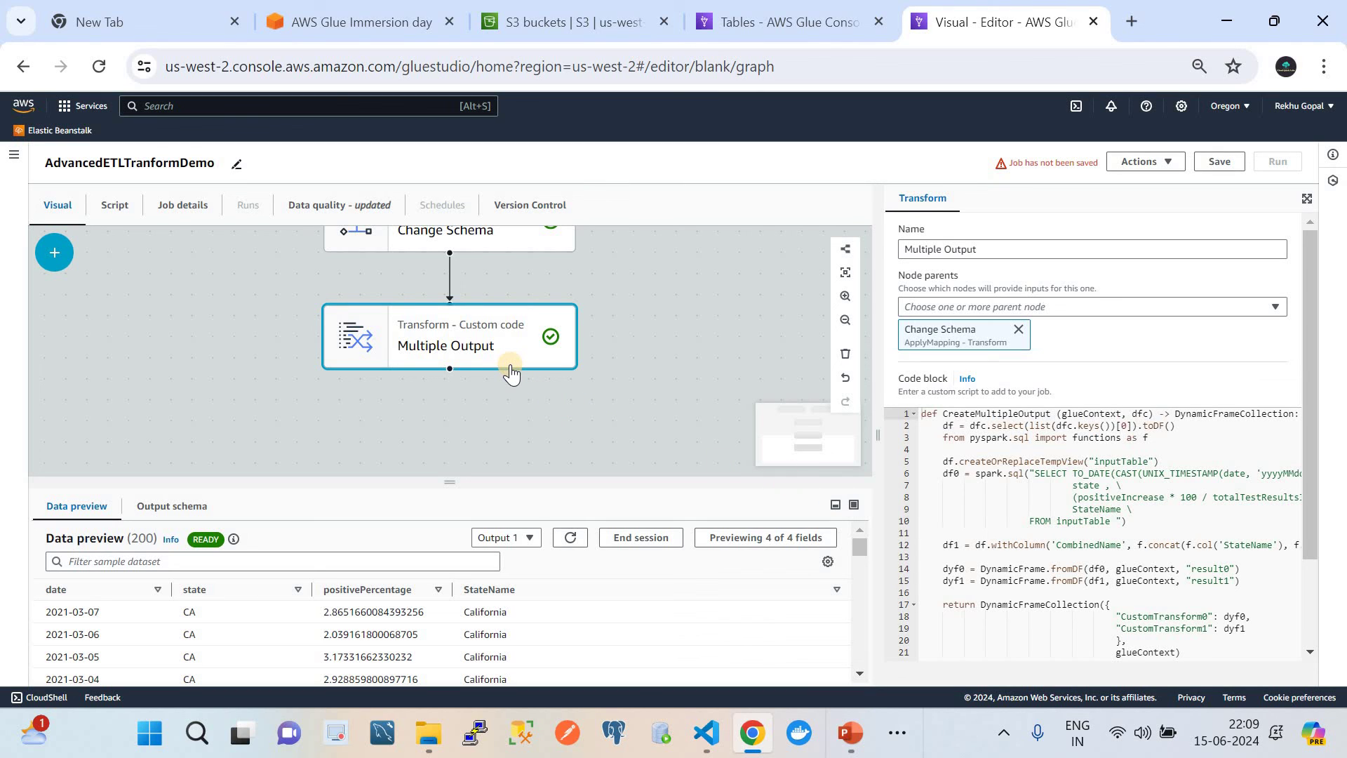
scroll(1063, 523, "down", 2)
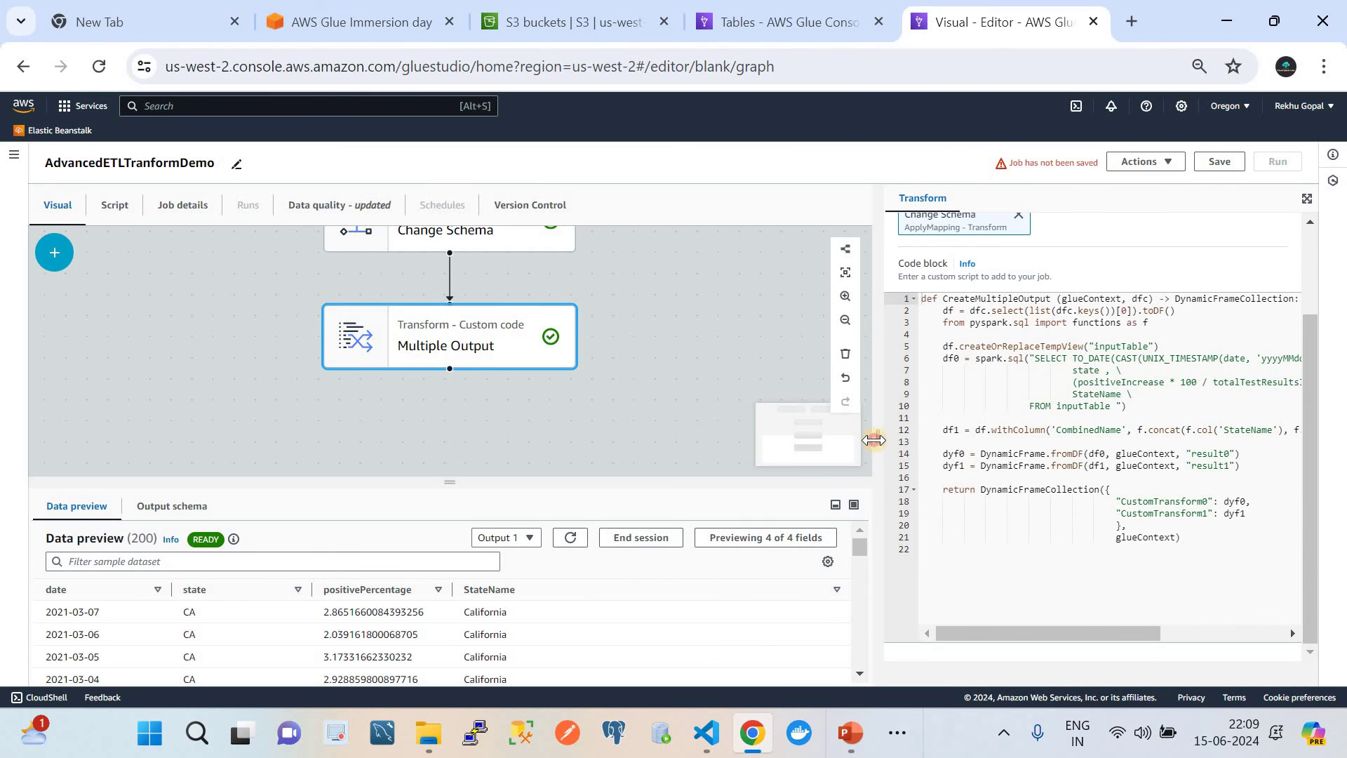
left_click_drag(728, 441, 728, 442)
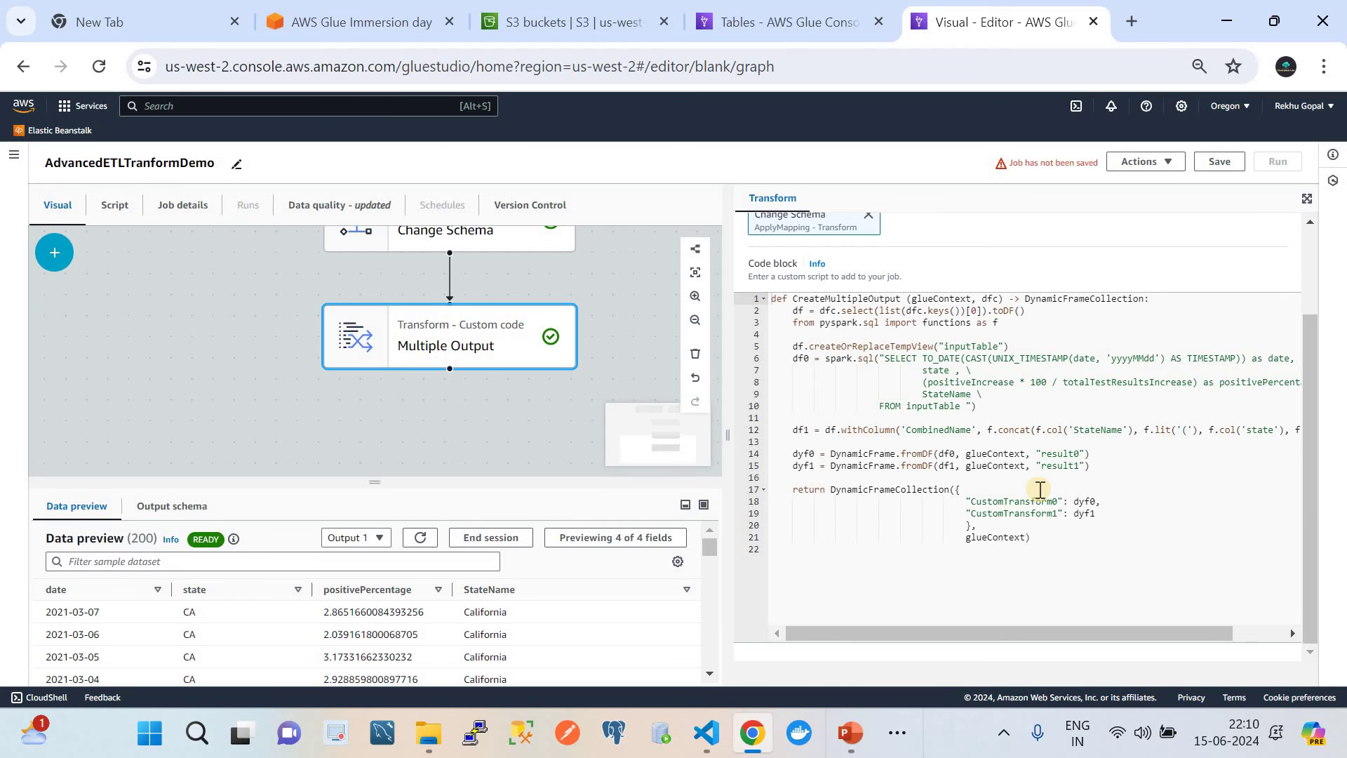
scroll(1004, 453, "up", 2)
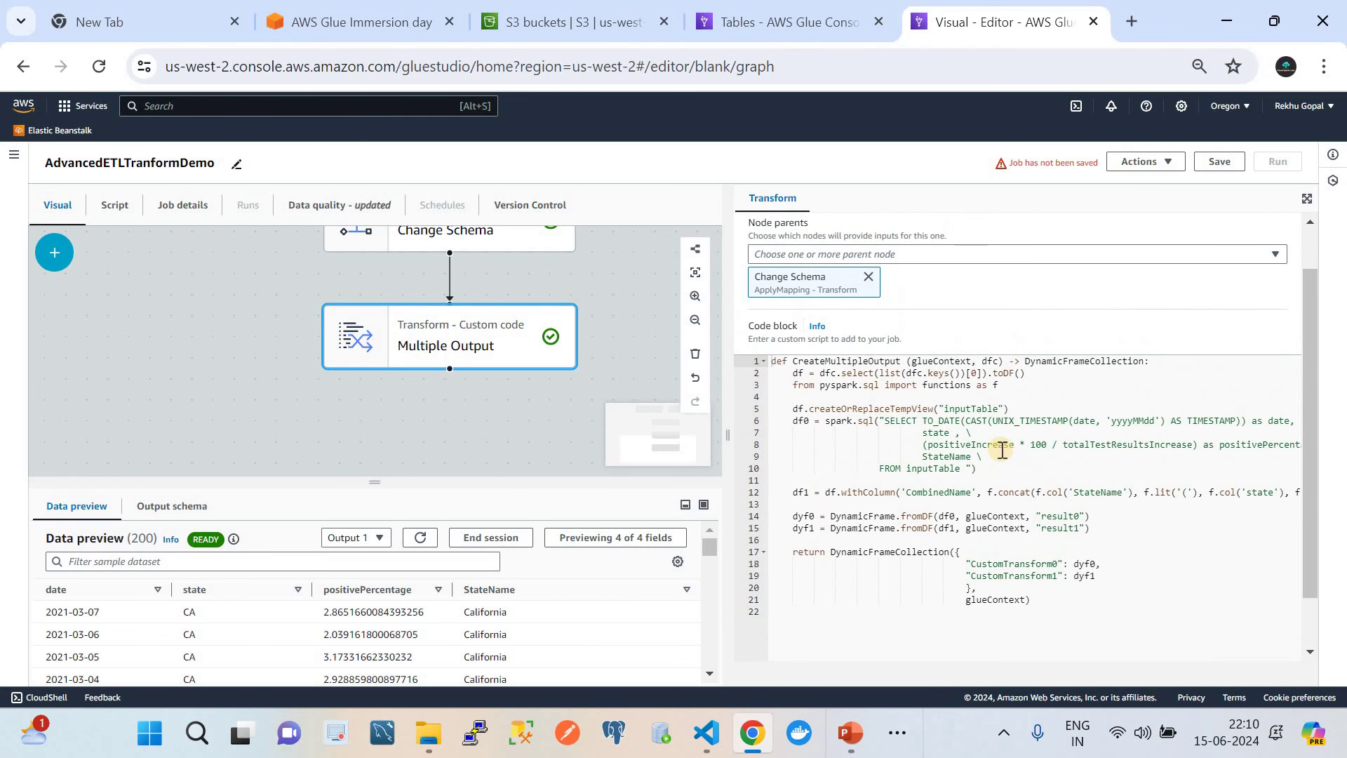
scroll(1004, 452, "up", 1)
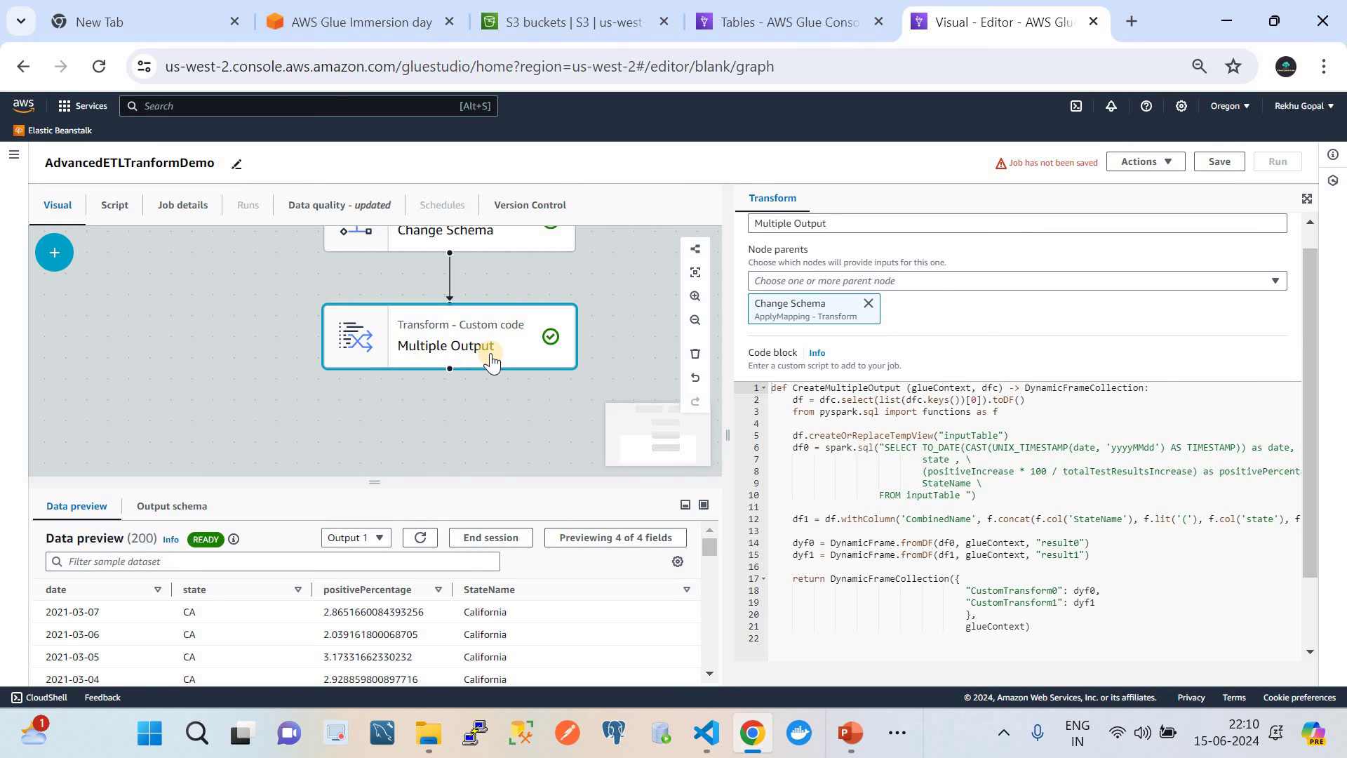
scroll(963, 536, "down", 2)
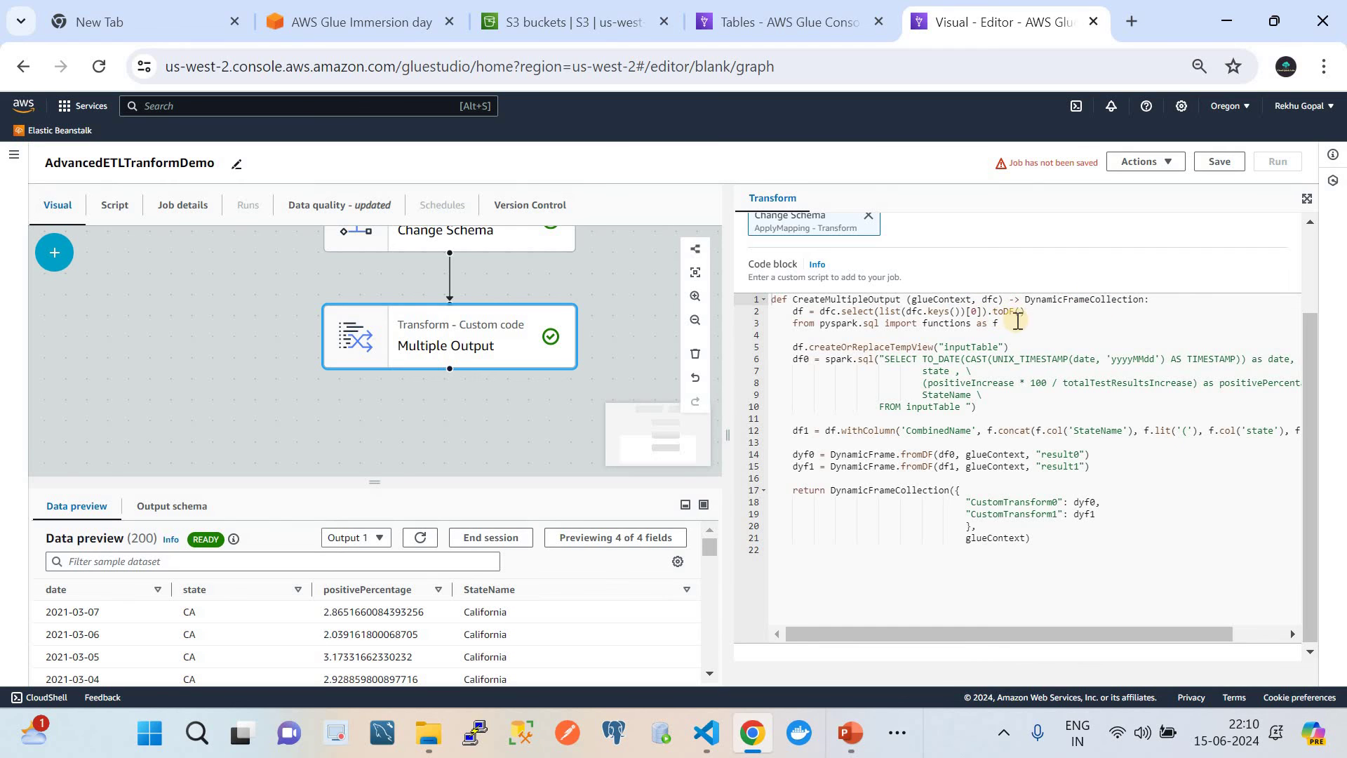
left_click_drag(1037, 315, 787, 311)
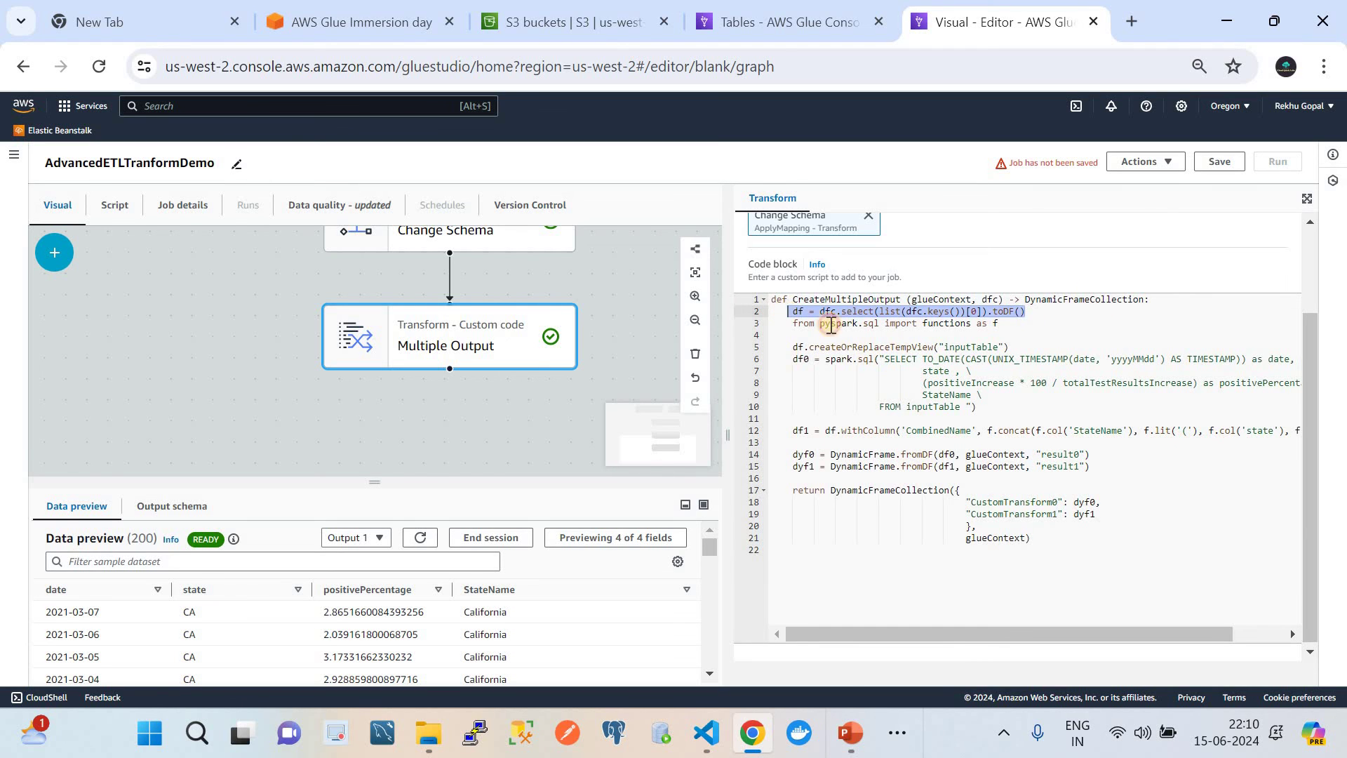
left_click_drag(1000, 323, 799, 323)
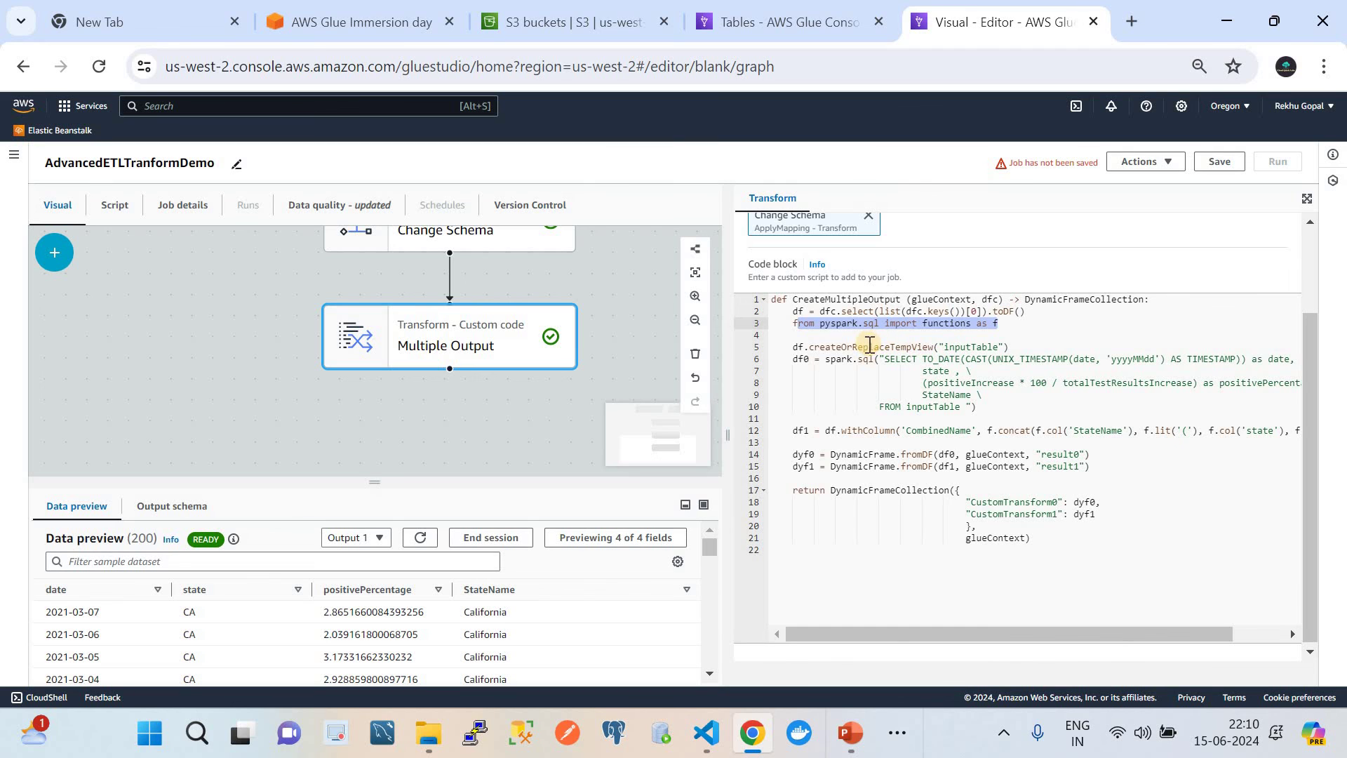
left_click(976, 347)
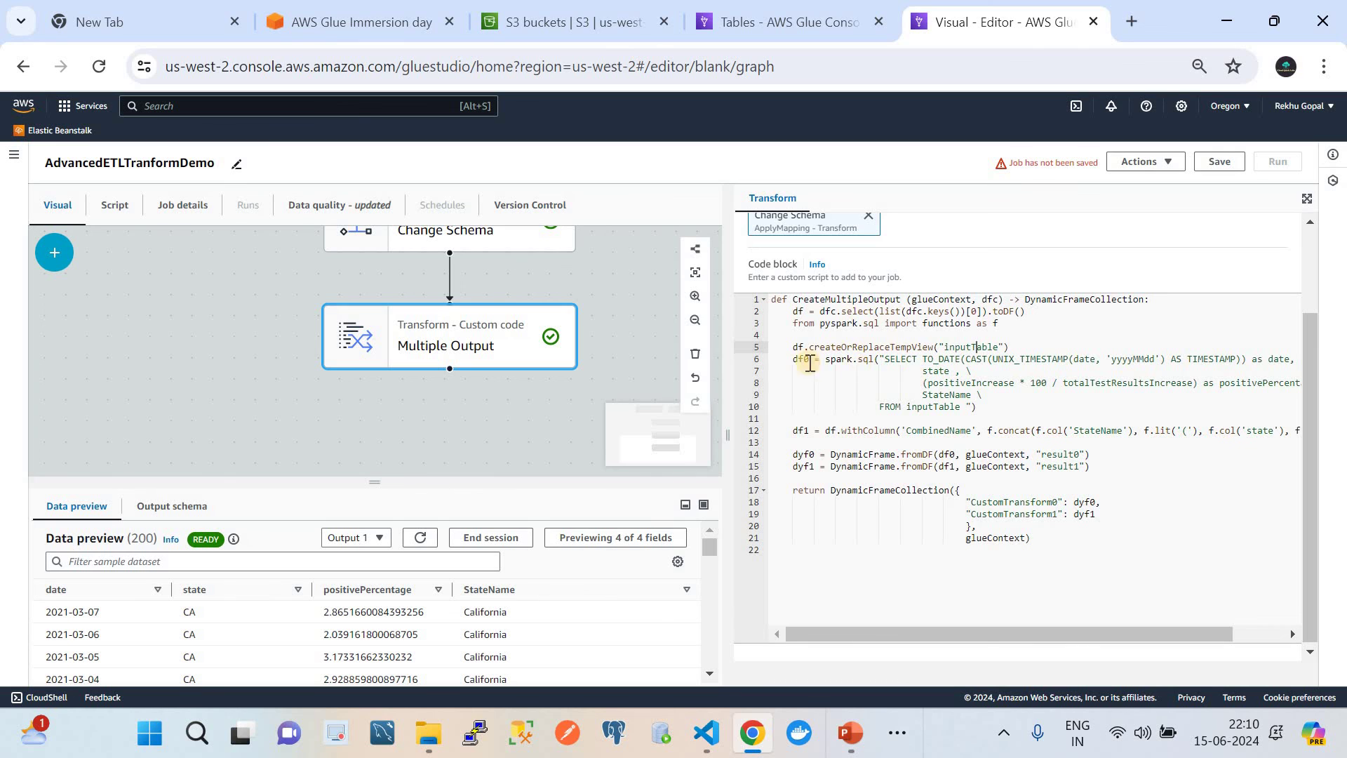
left_click_drag(793, 360, 977, 408)
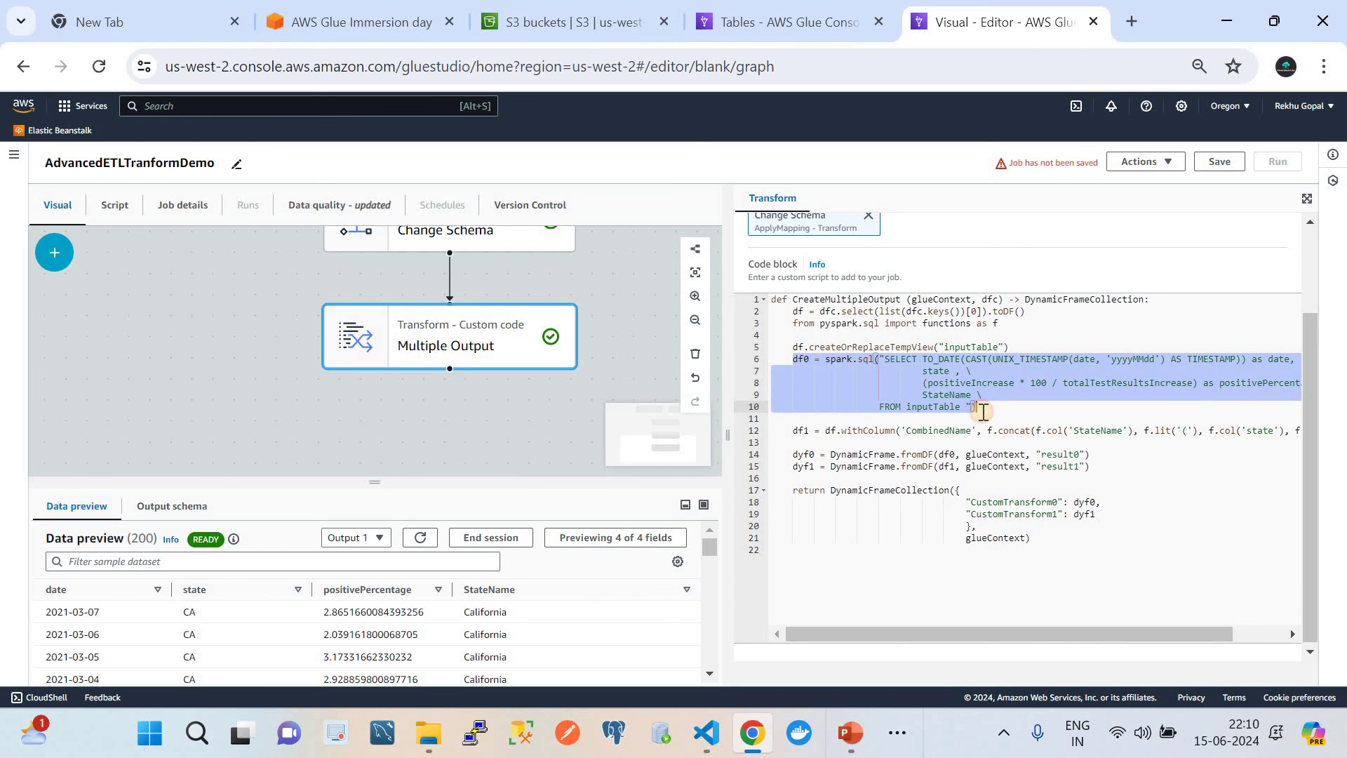
Review the df1 CombinedName line, the dyf0 conversion and the whole CreateMultipleOutput function alongside an enlarged data preview.
left_click_drag(790, 431, 1019, 435)
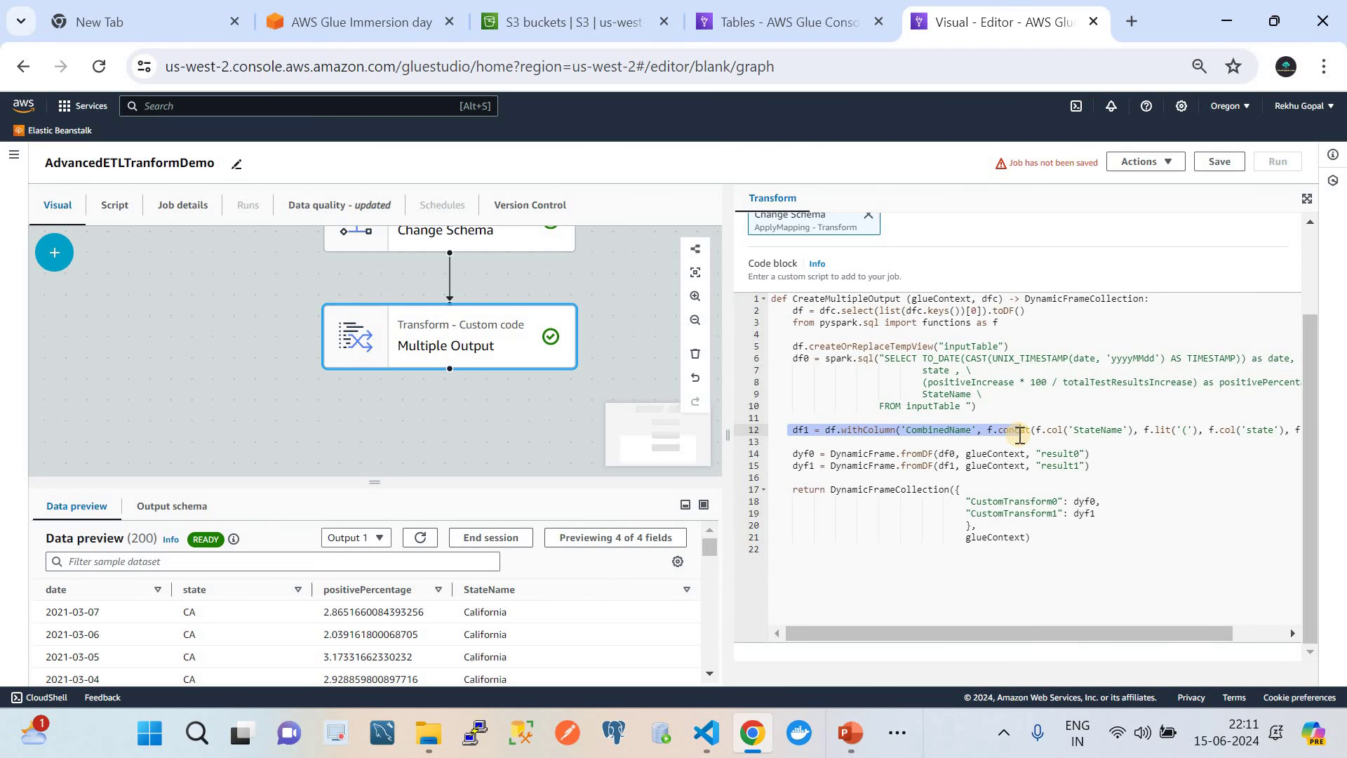
left_click(805, 454)
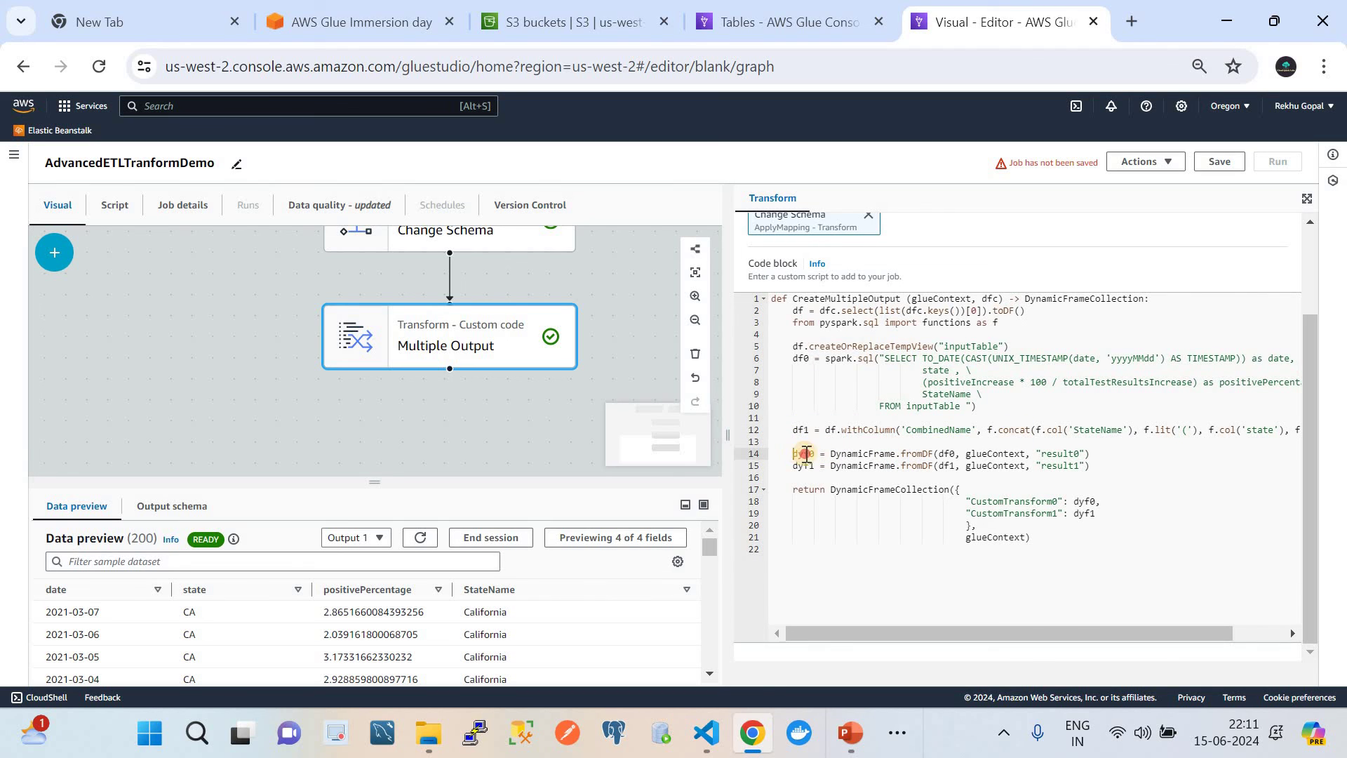
double_click(805, 454)
left_click_drag(547, 482, 547, 385)
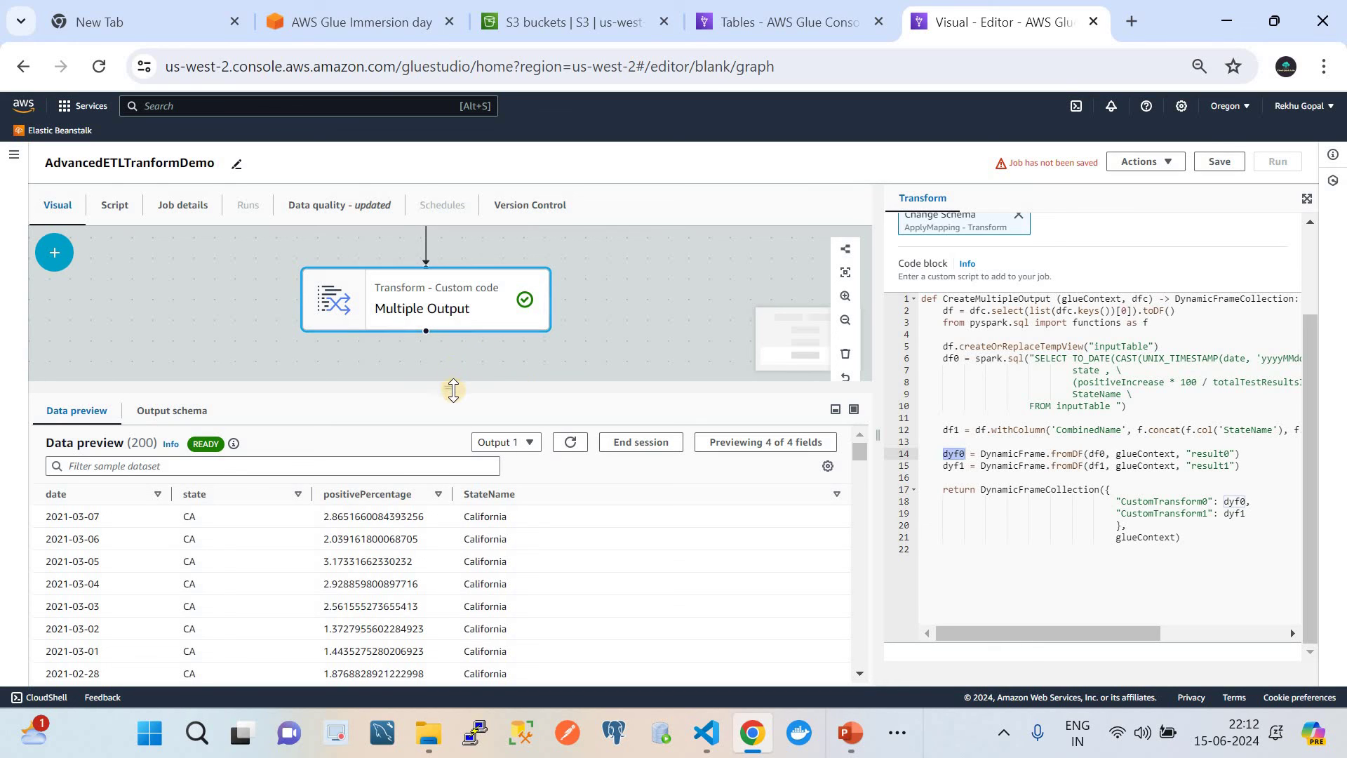
mouse_move(454, 390)
left_mouse_down()
mouse_move(453, 408)
mouse_move(449, 379)
left_mouse_up()
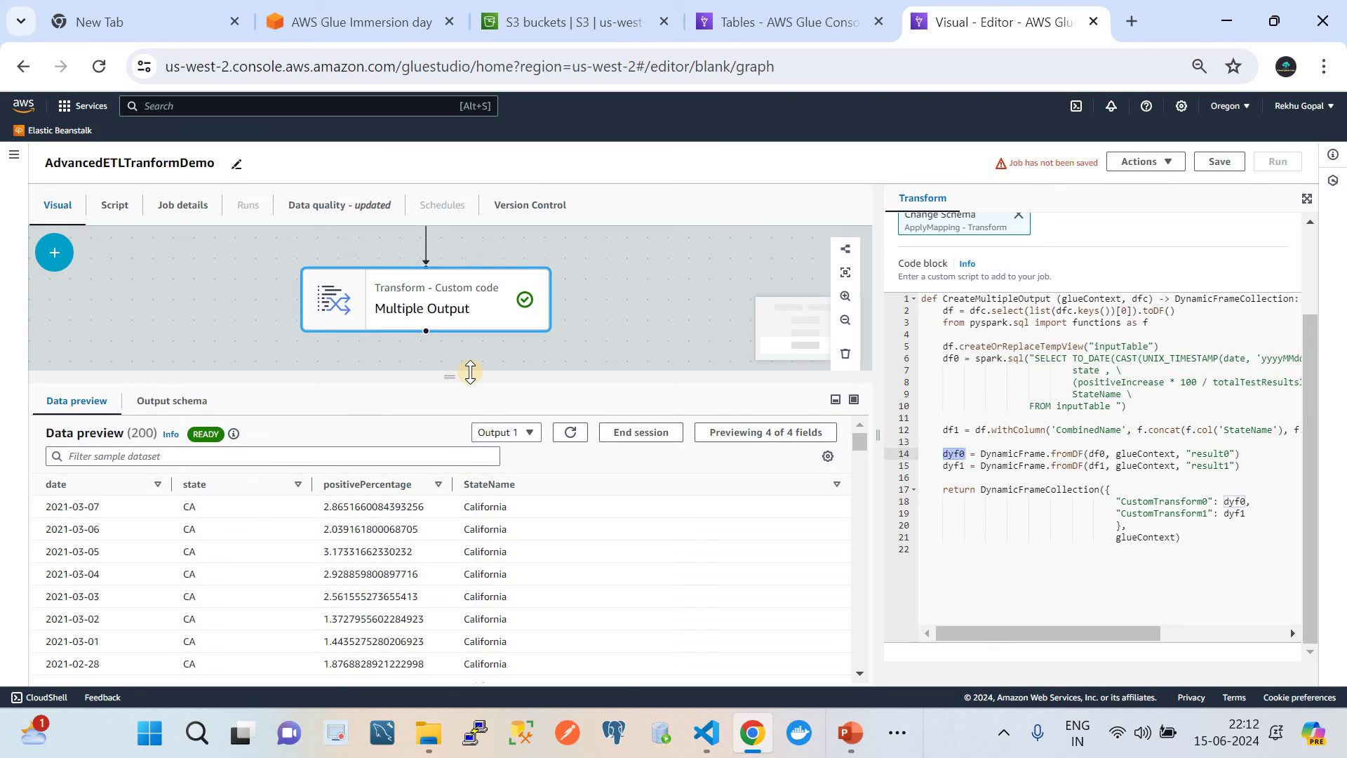
left_click_drag(1184, 538, 920, 299)
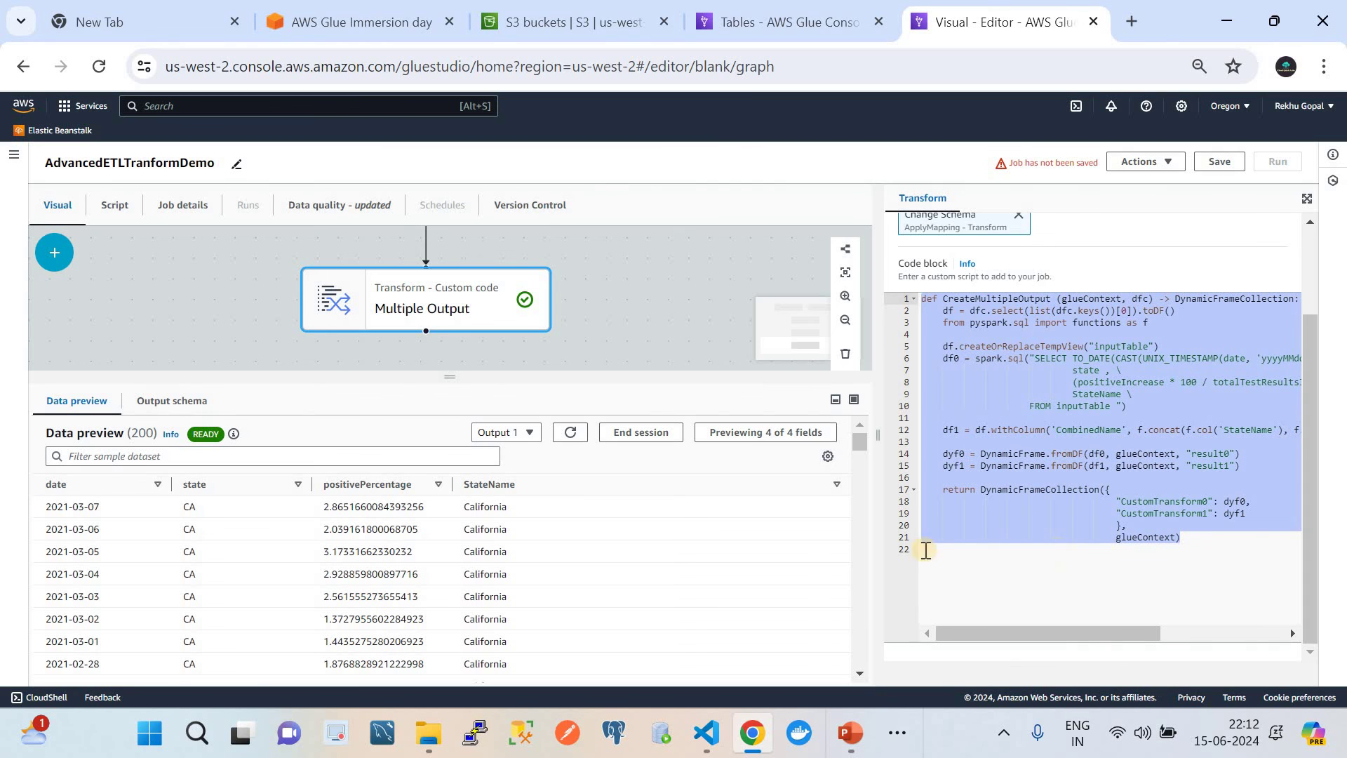
Examine the Multiple Output node's Output 1 data preview and the output schemas of Output 1 and Output 2.
left_click(523, 434)
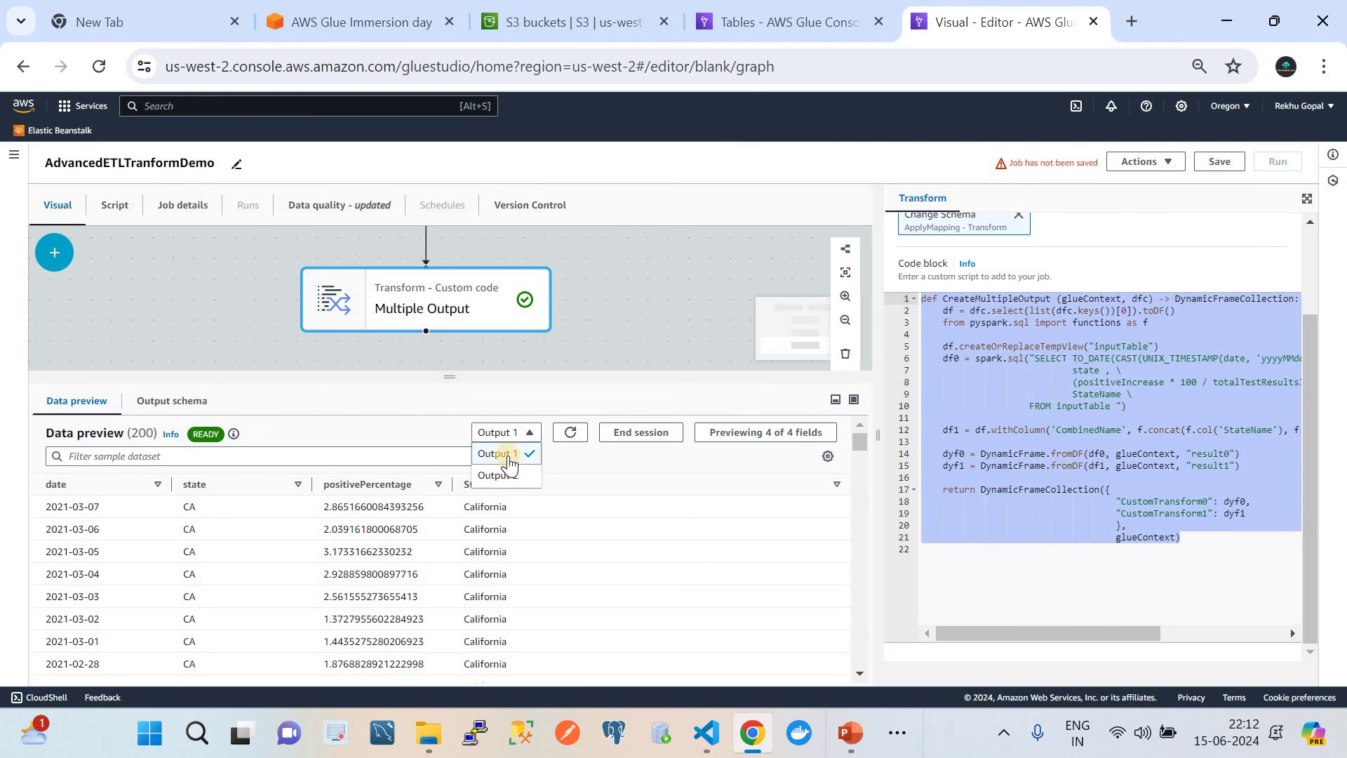
left_click(494, 453)
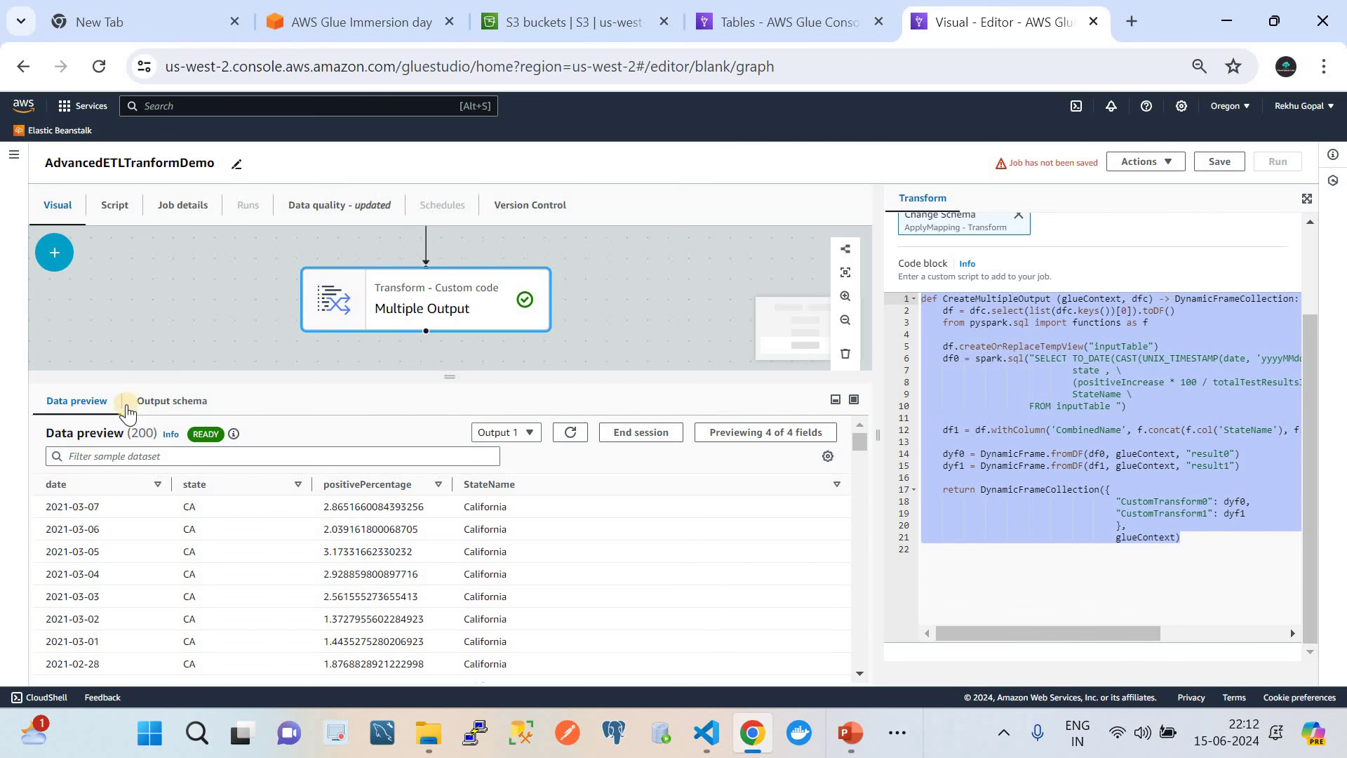
left_click(168, 398)
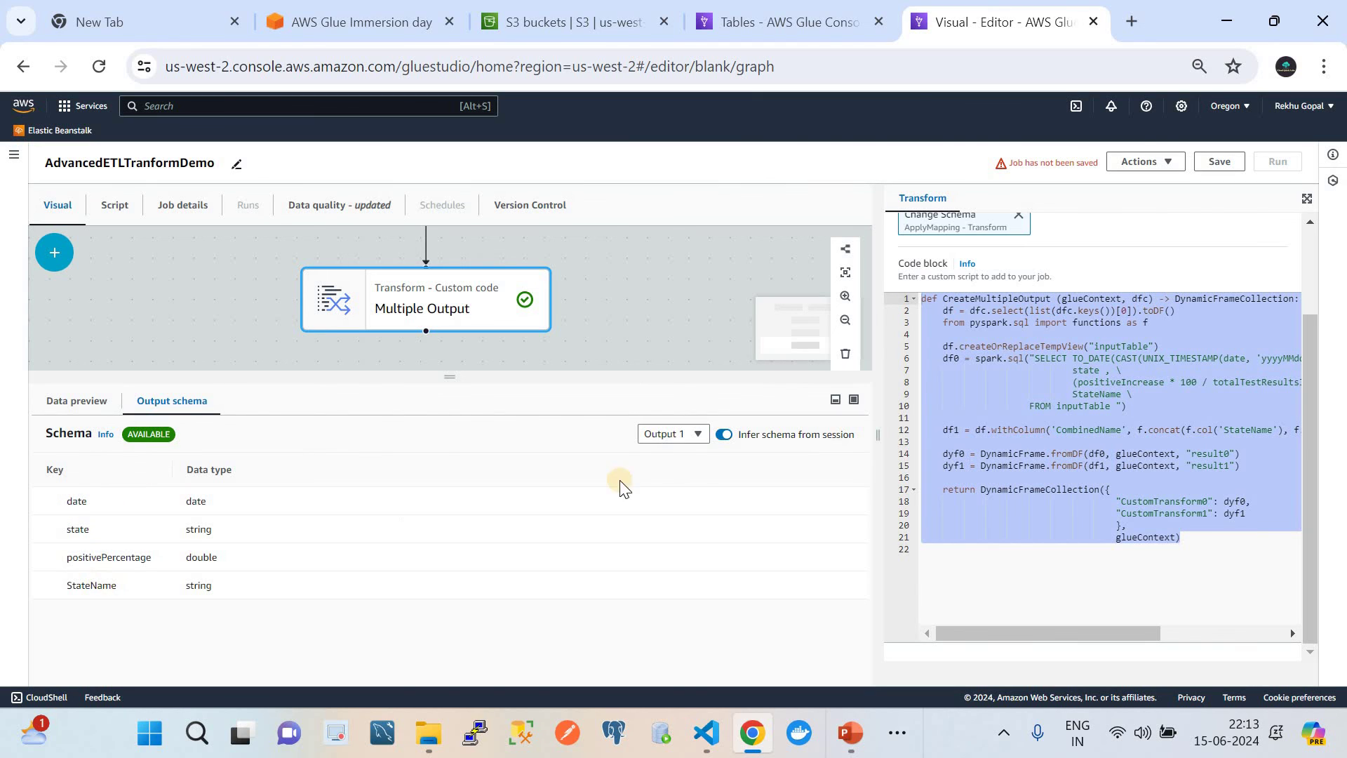
left_click(684, 433)
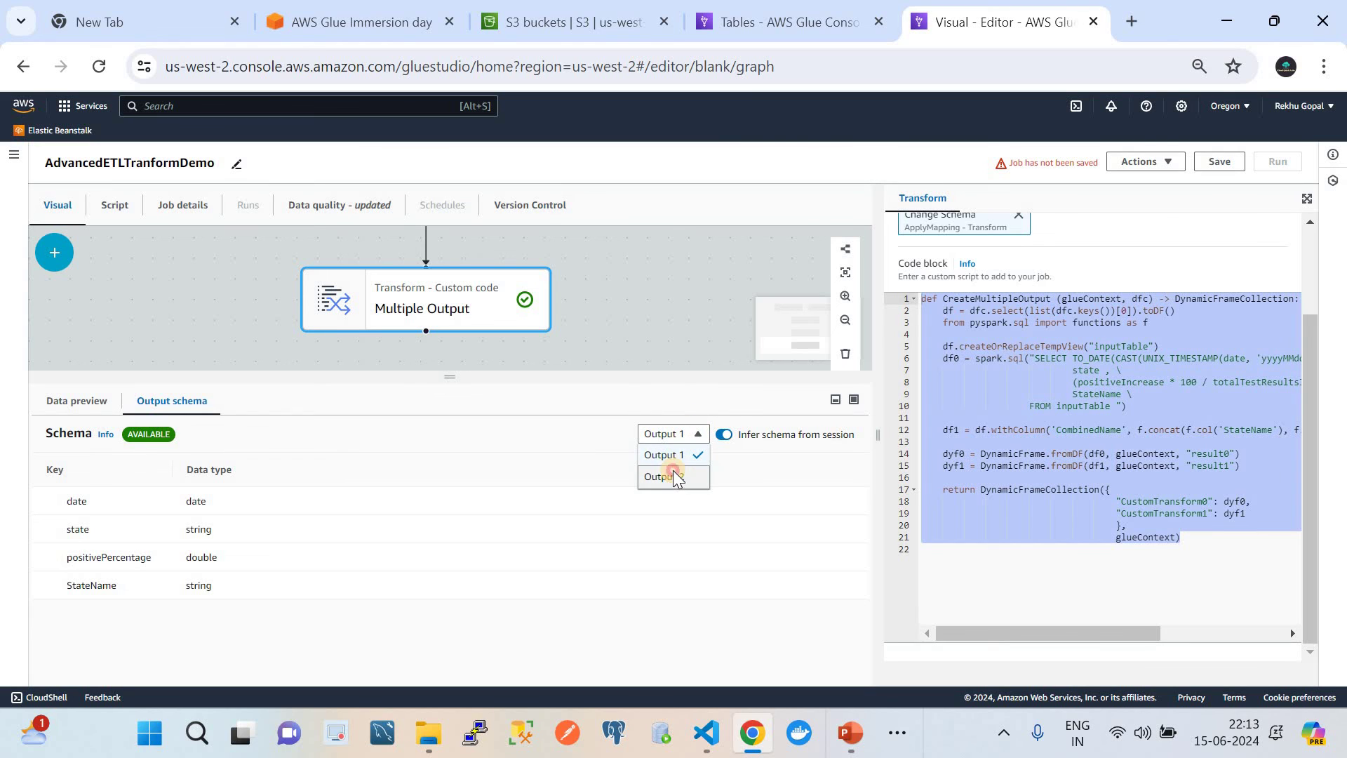
left_click(672, 476)
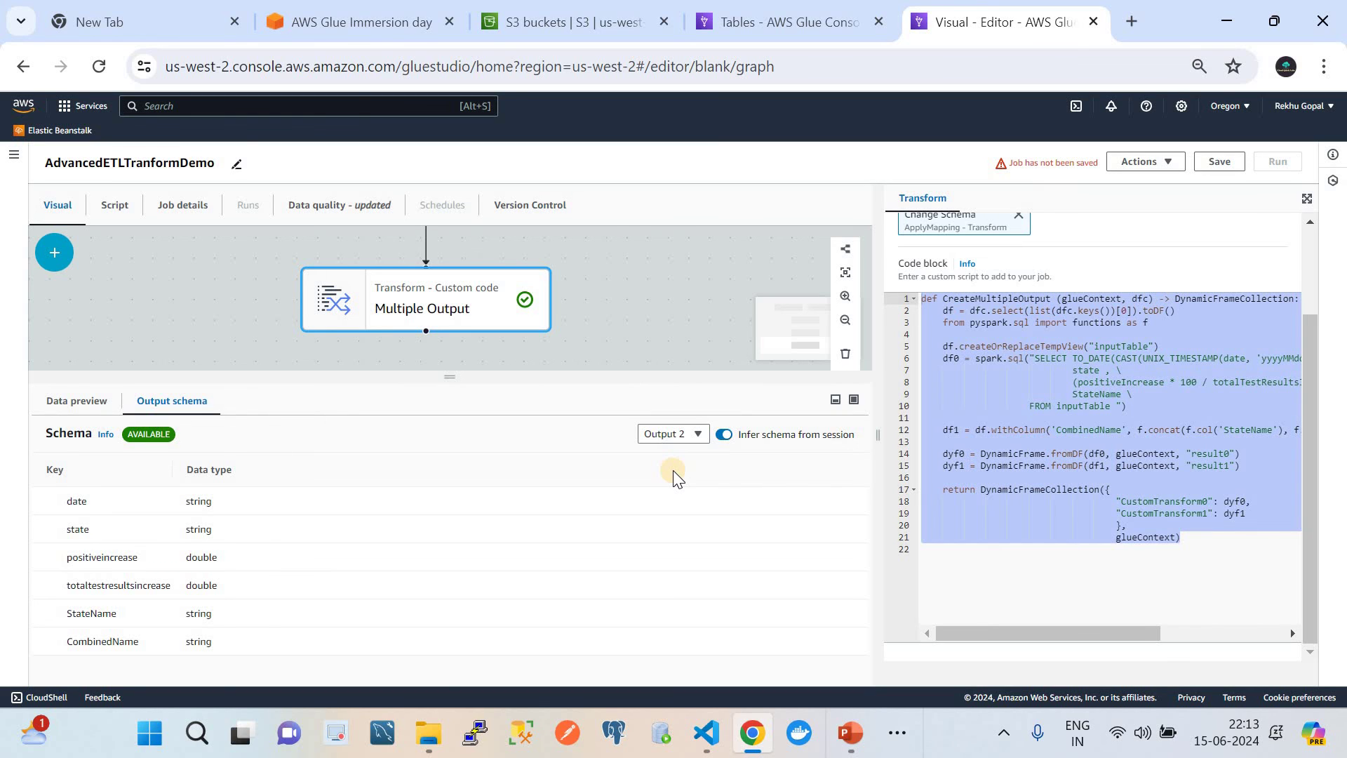
Compare the Multiple Output node's data preview with the fields and data types in the Output 2 schema.
left_click(90, 402)
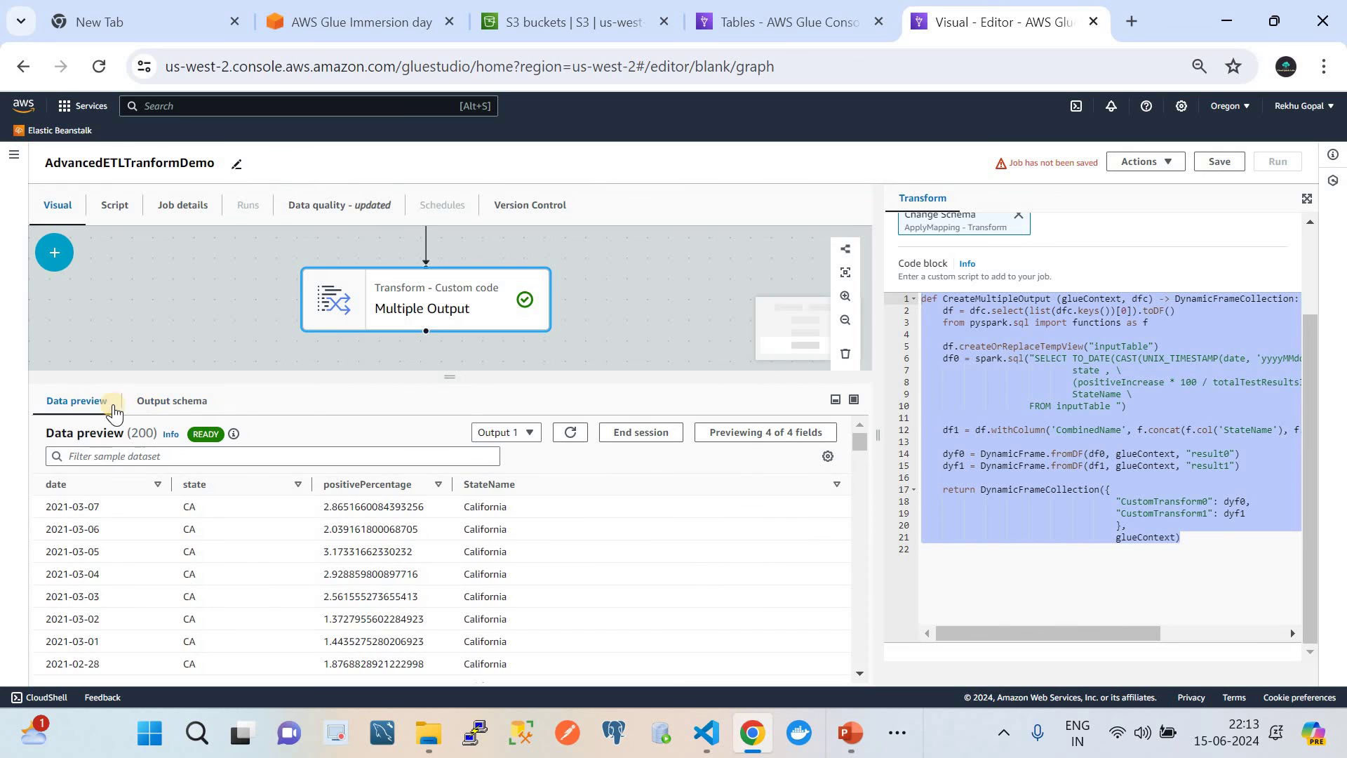
left_click(170, 401)
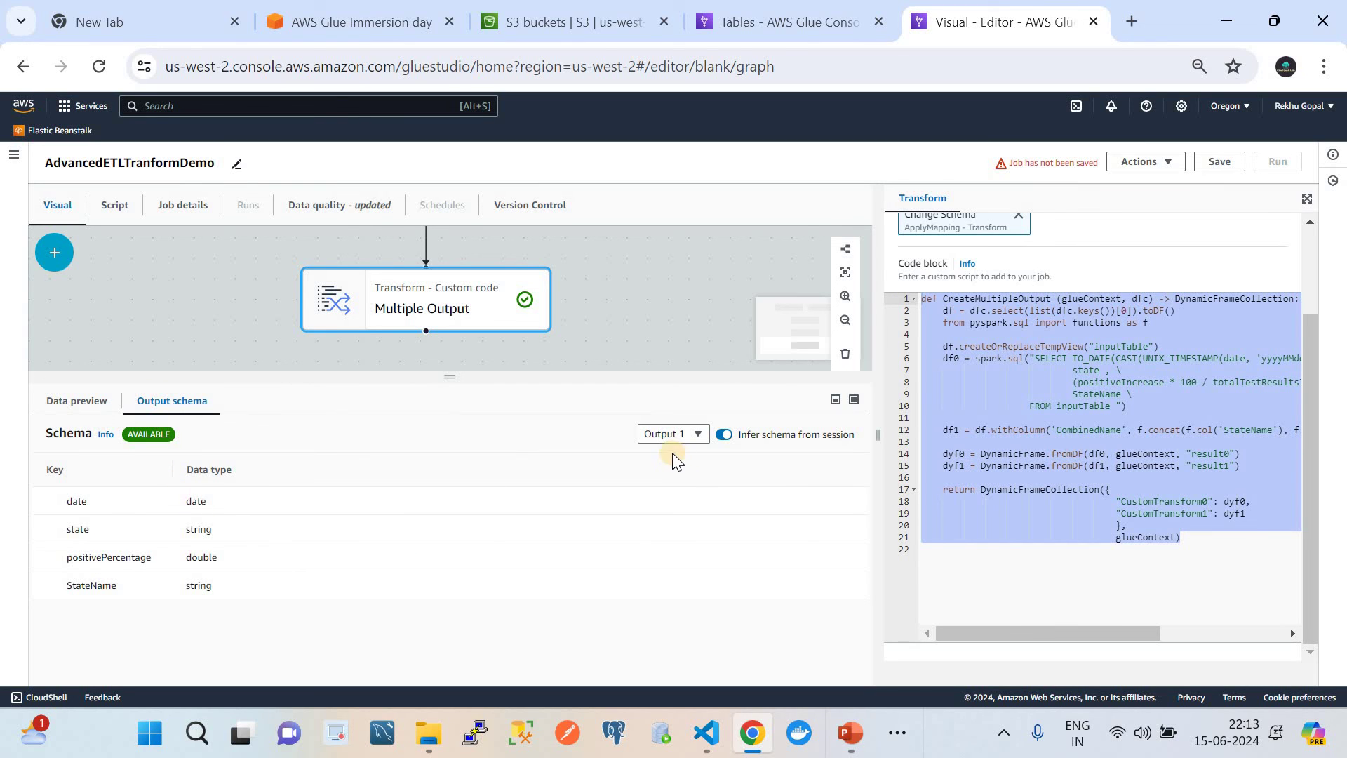
left_click(662, 433)
left_click(667, 477)
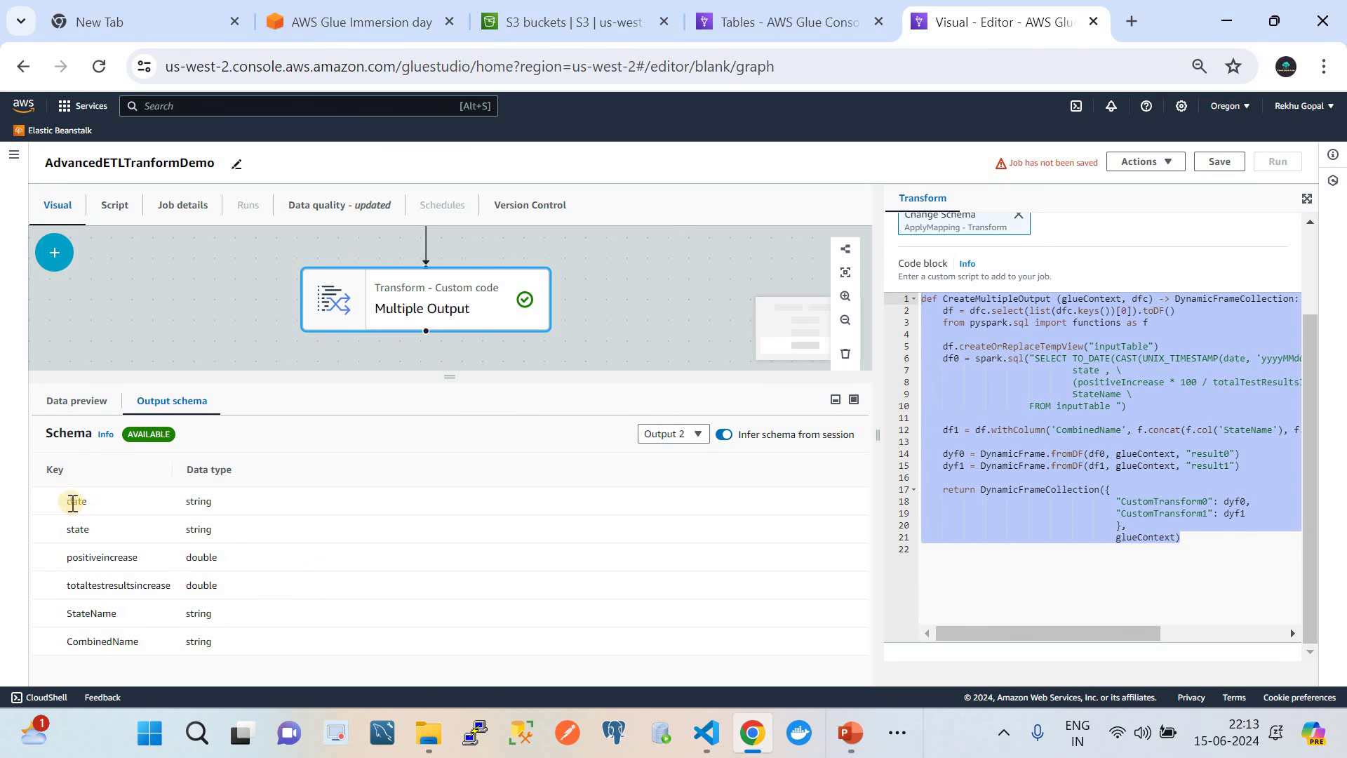
left_click_drag(66, 499, 208, 636)
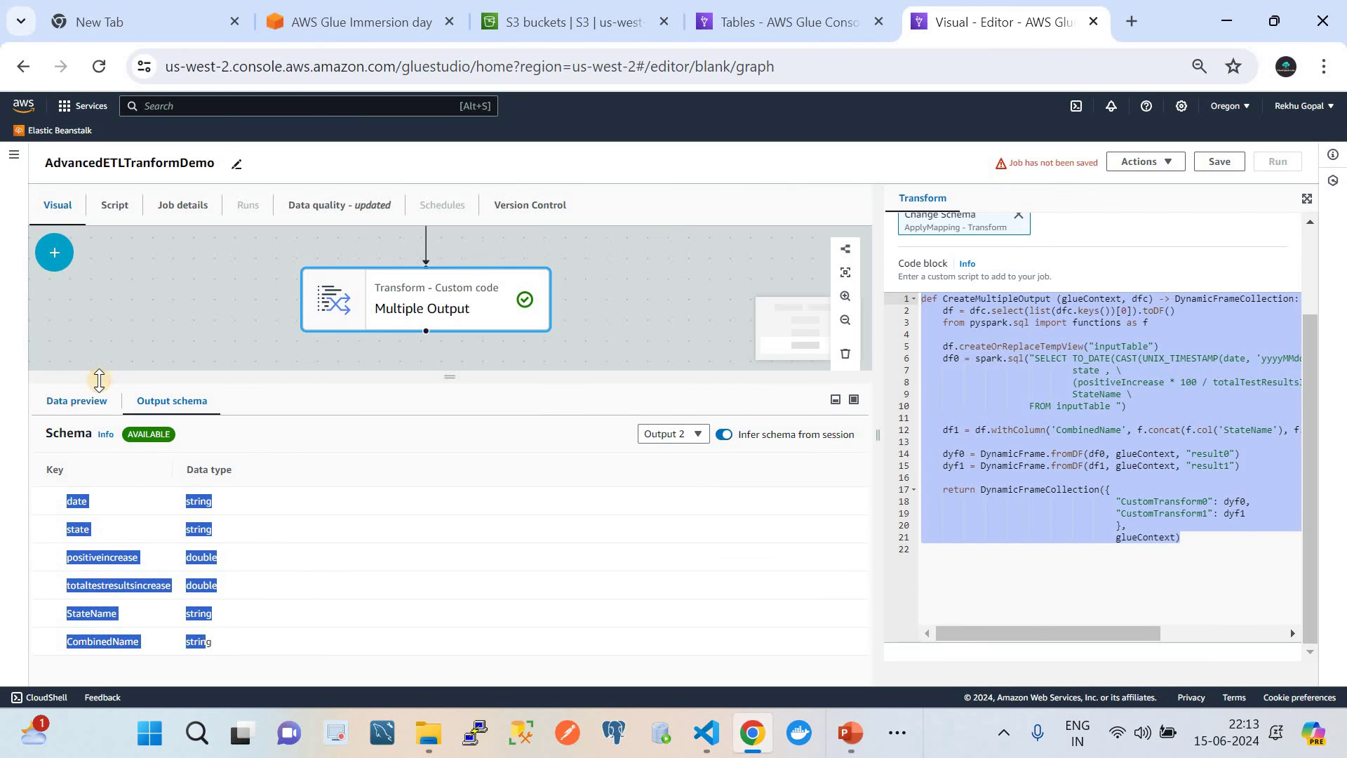
left_click(82, 402)
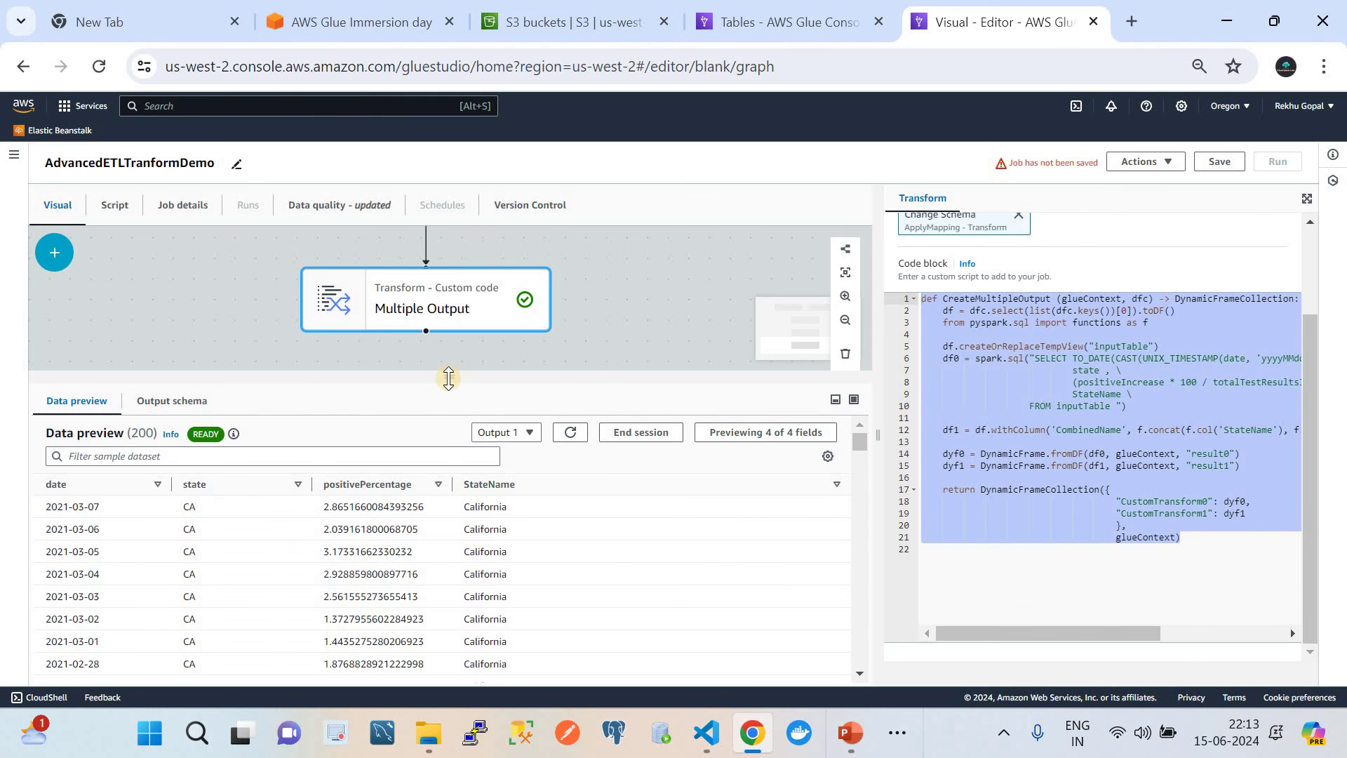
left_click_drag(448, 378, 453, 424)
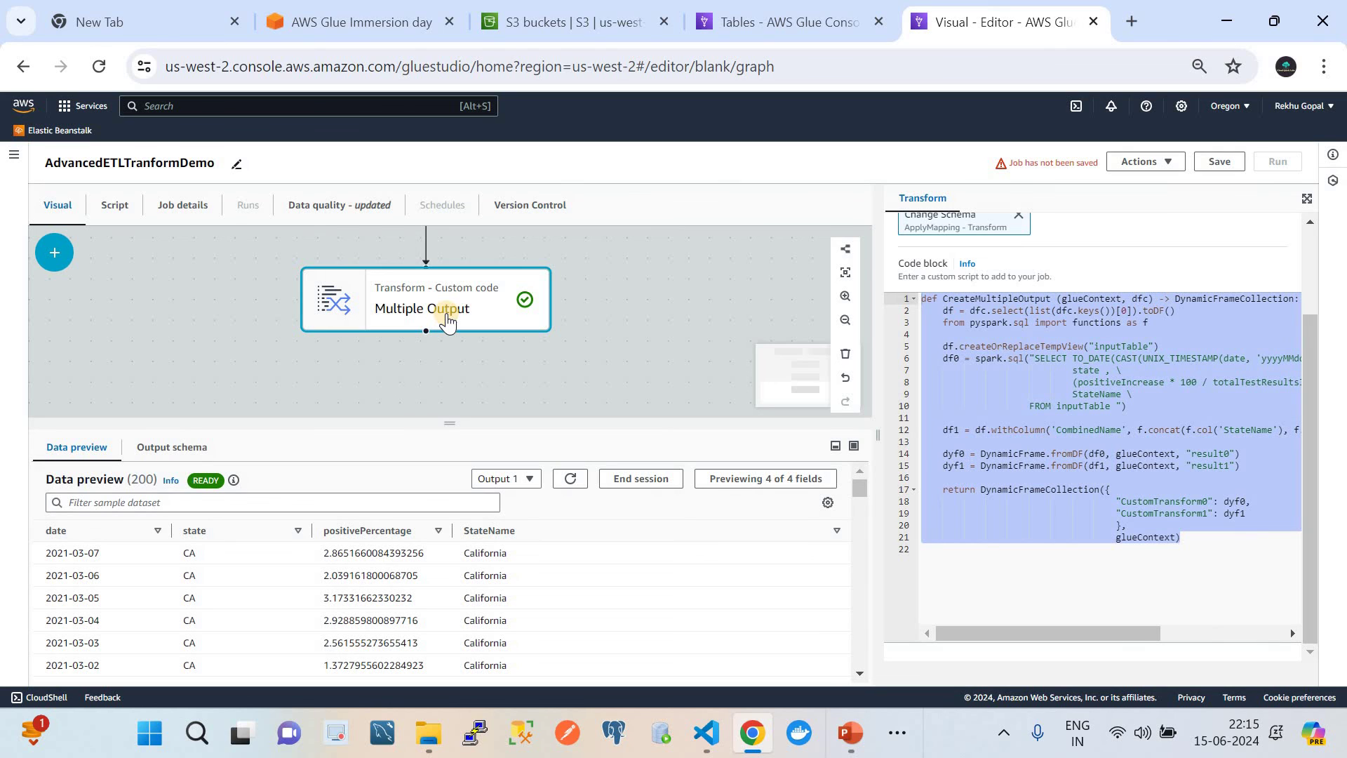
left_click(519, 481)
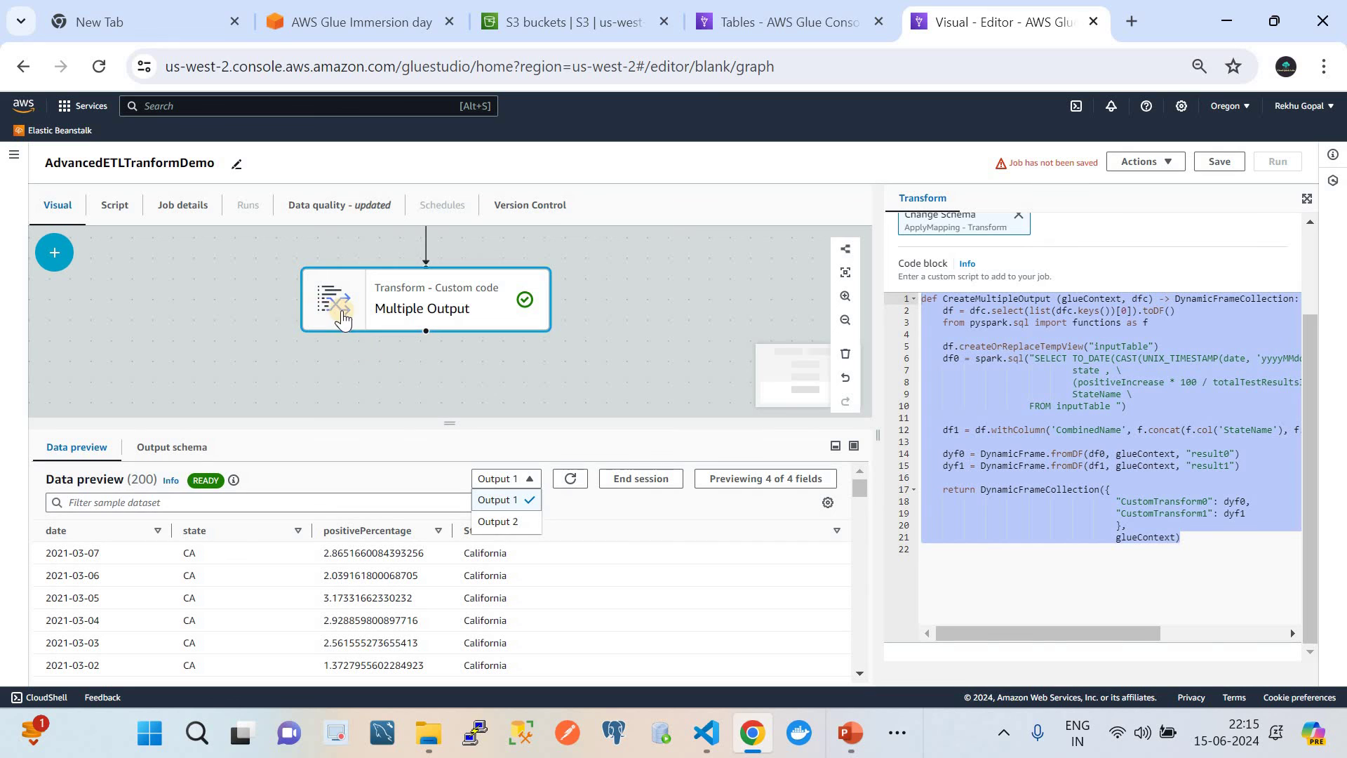
Add a Select From Collection transform node as a child of the Multiple Output node.
left_click(56, 255)
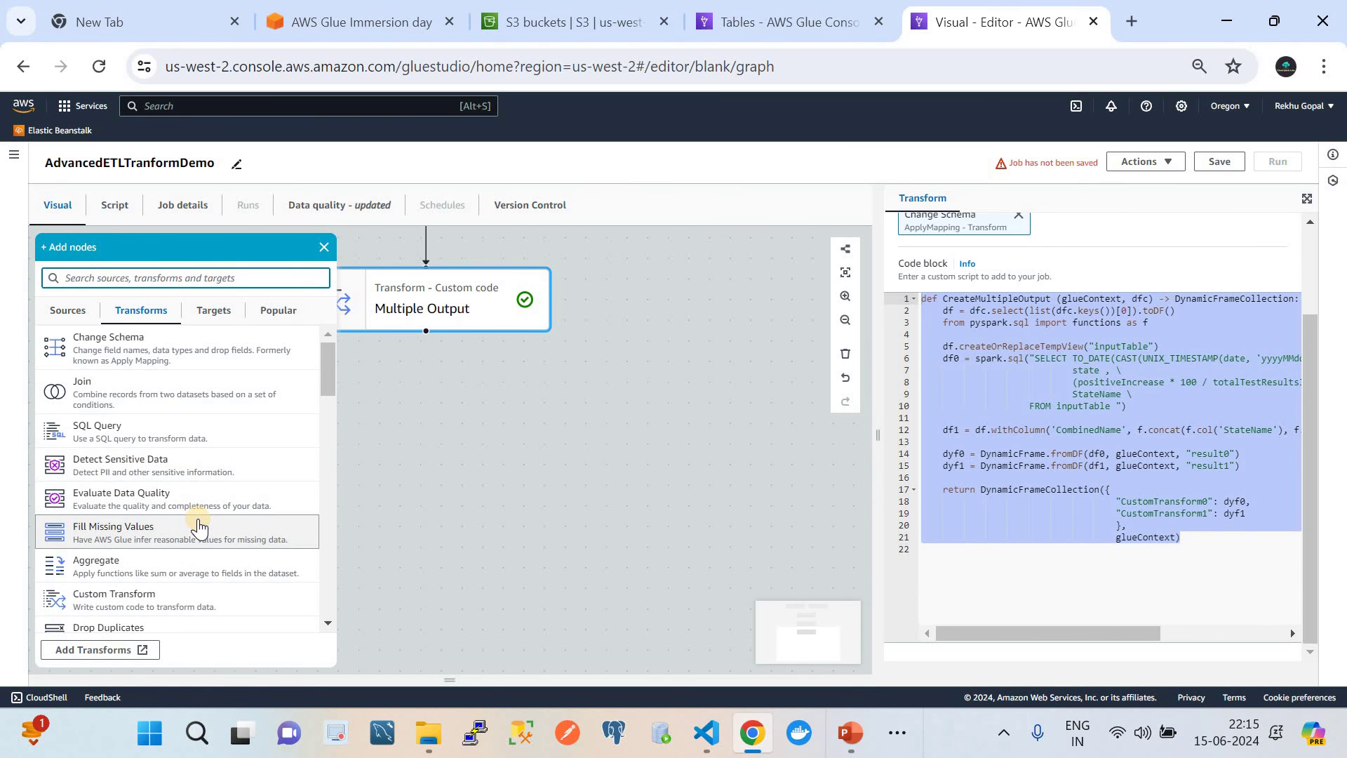
scroll(199, 525, "down", 1)
scroll(198, 526, "down", 4)
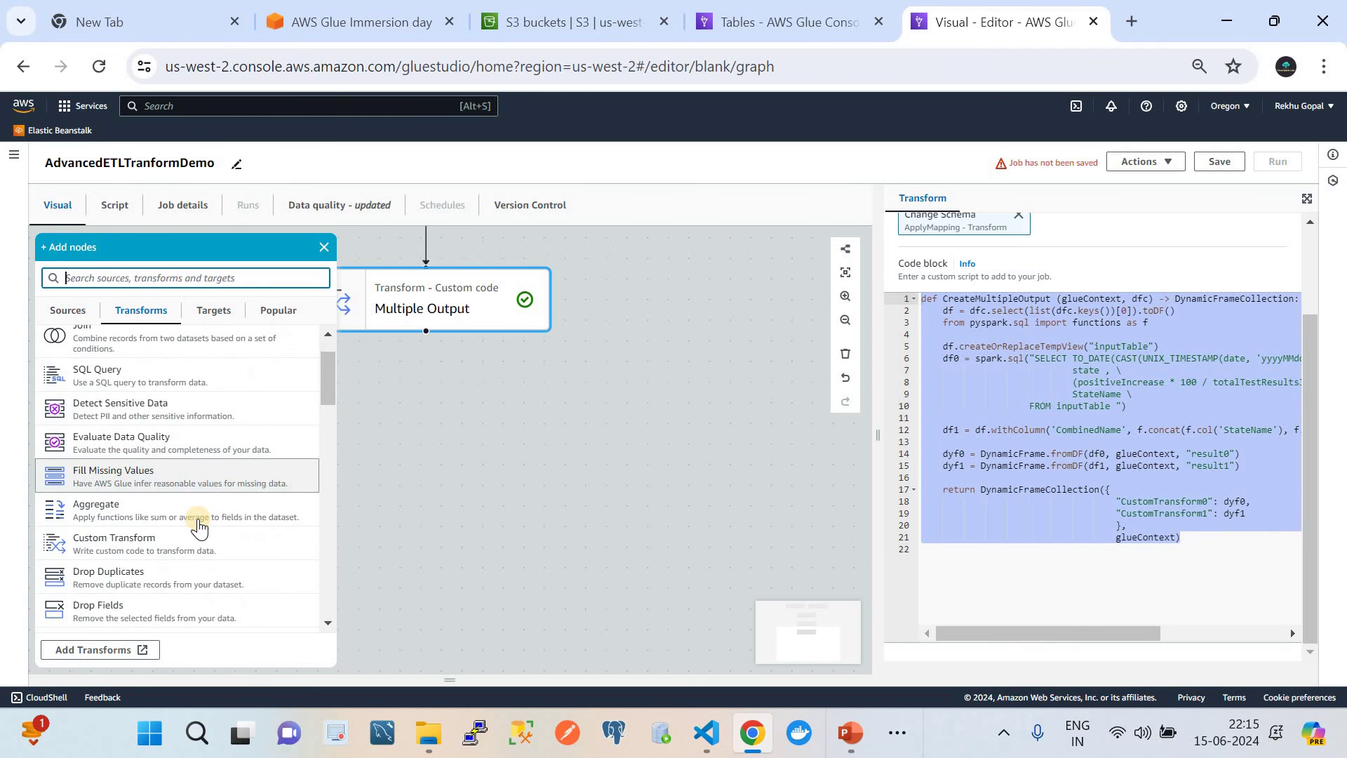
scroll(199, 526, "down", 6)
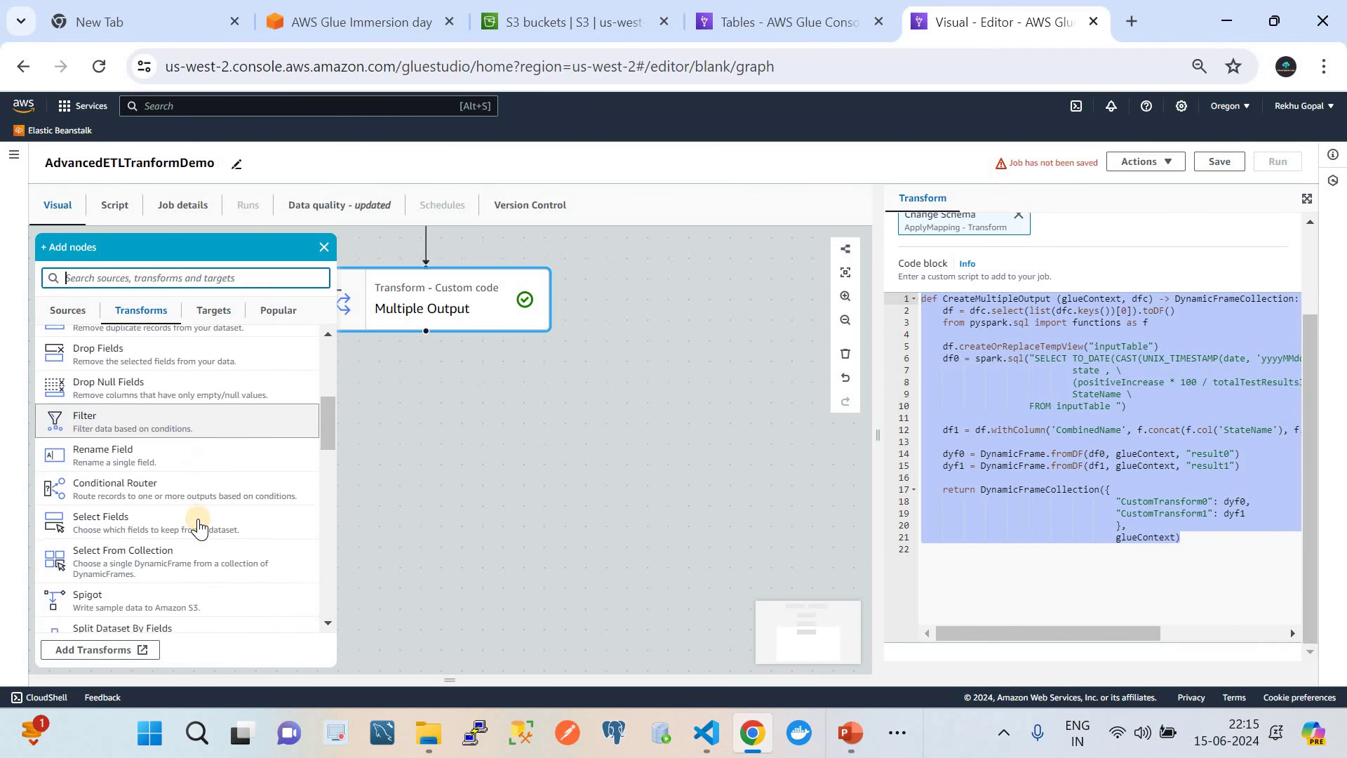
left_click(171, 566)
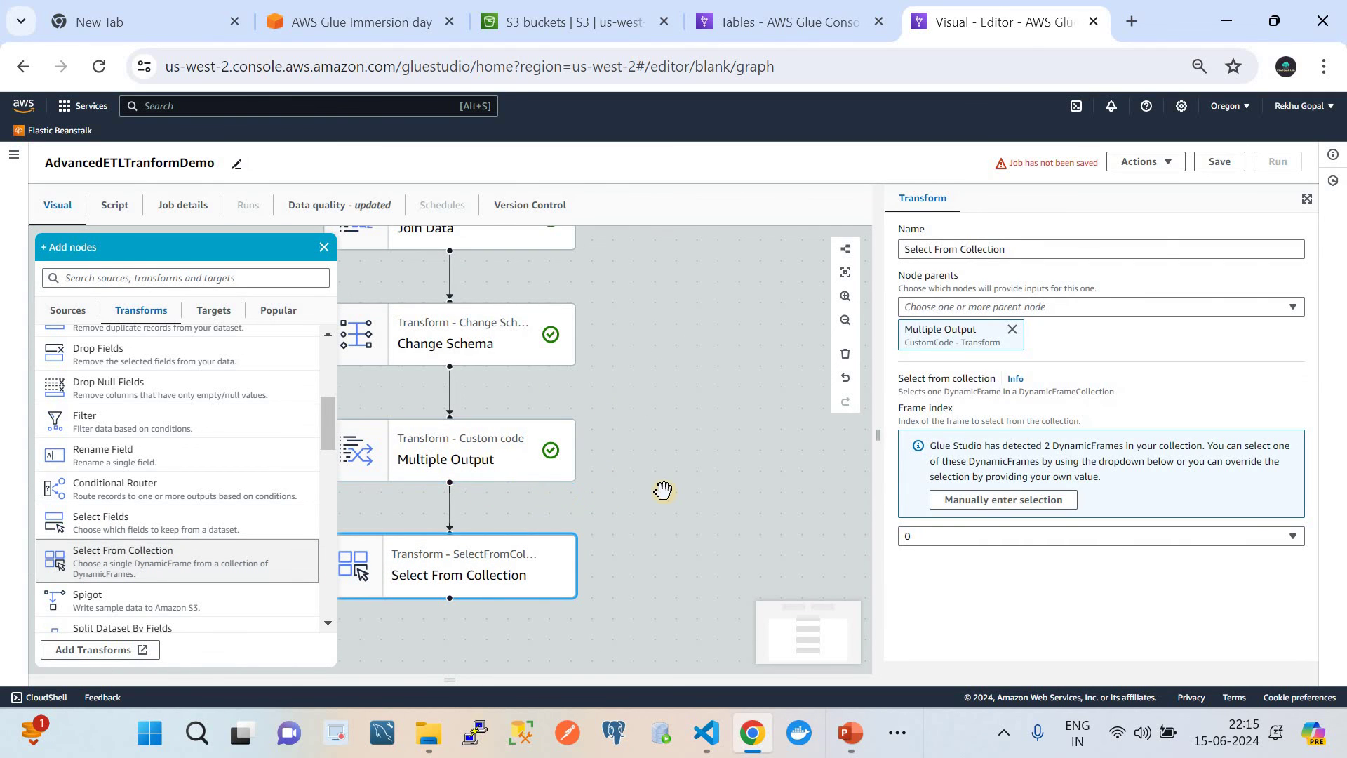
Rename the Select From Collection node to Positive Percentage and choose 0 as its frame index.
left_click(1018, 249)
triple_click(1018, 249)
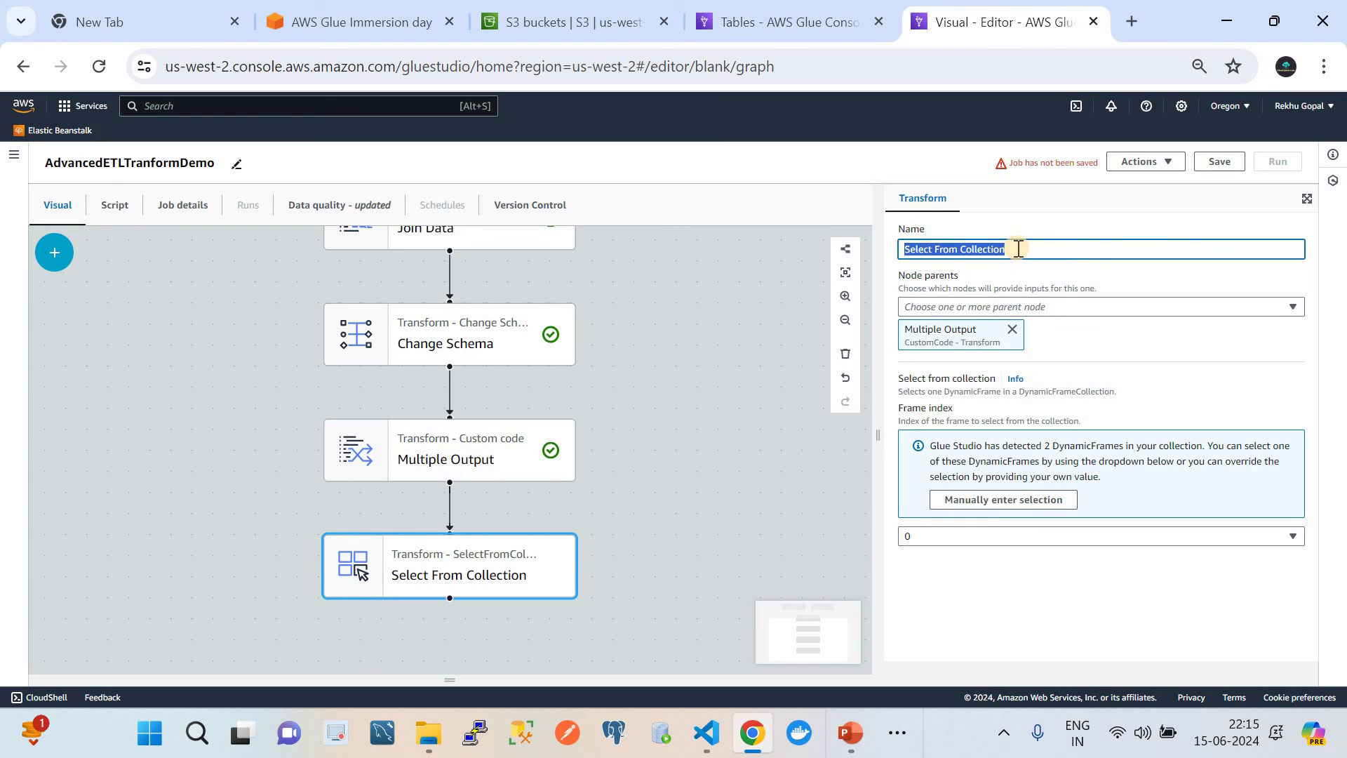
type("Positive Percentage")
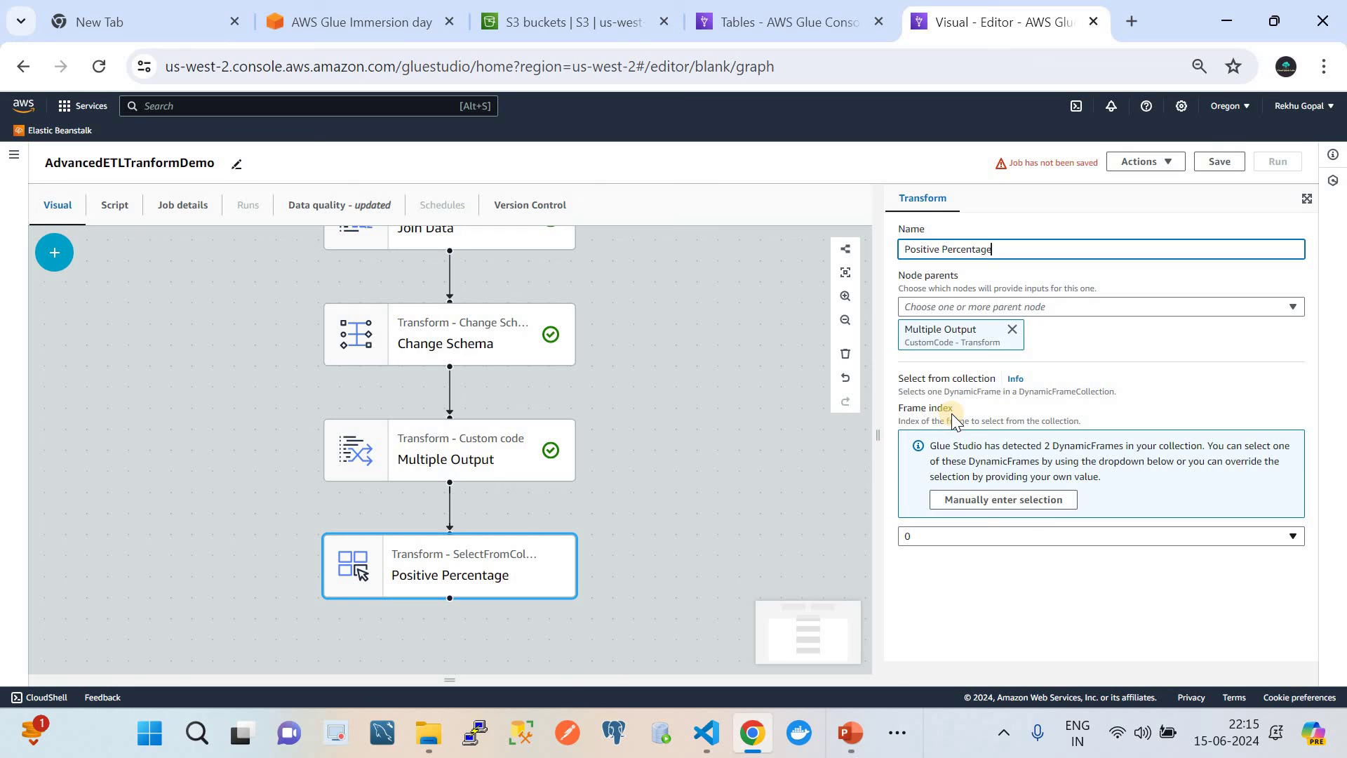
left_click(981, 536)
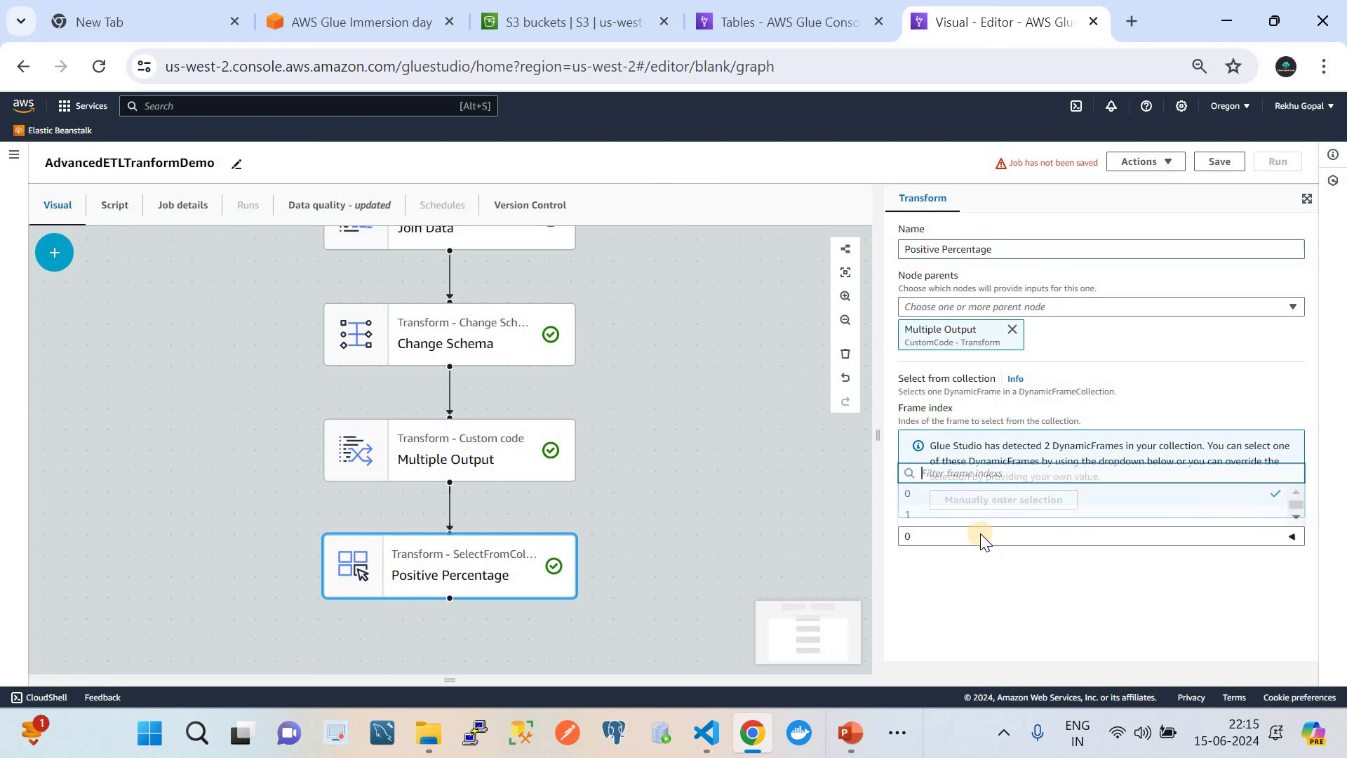
left_click(930, 493)
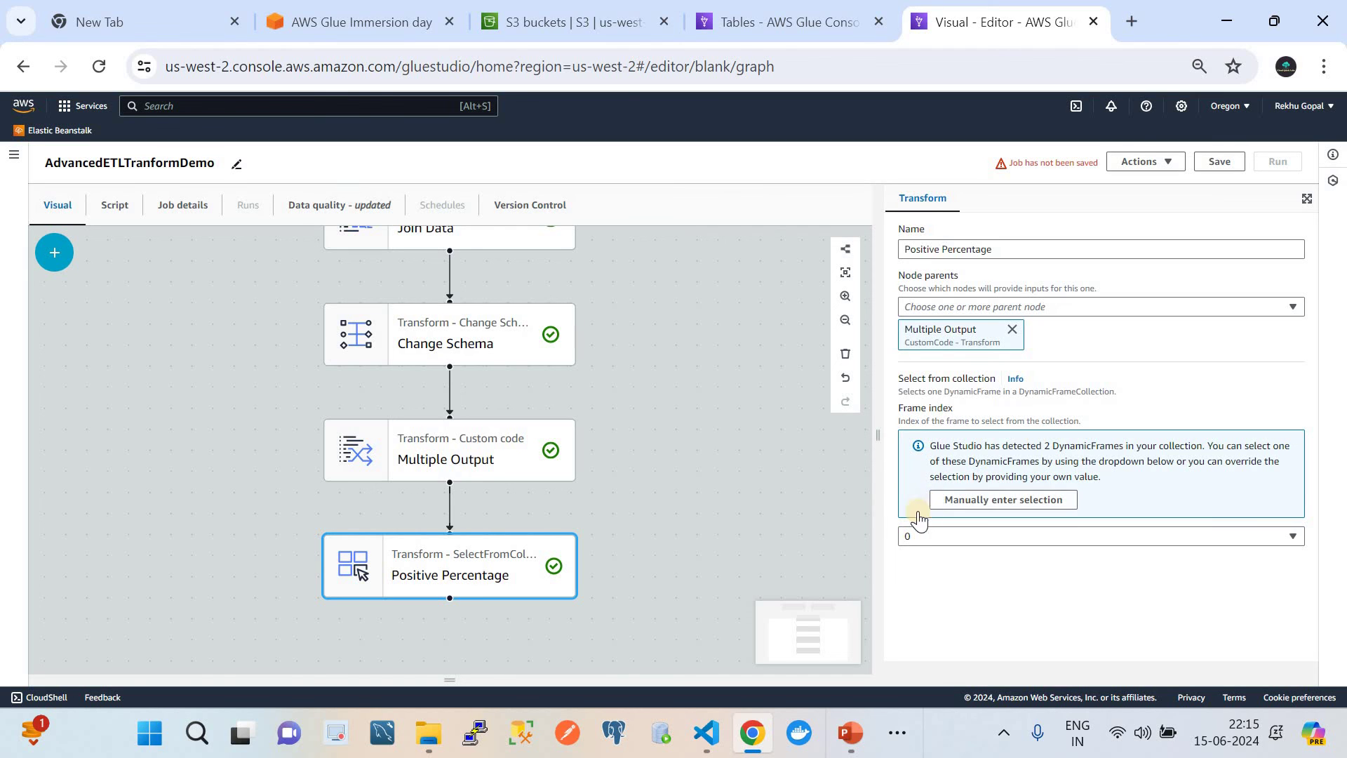
Check the Positive Percentage node's data preview and output schema.
left_click(500, 585)
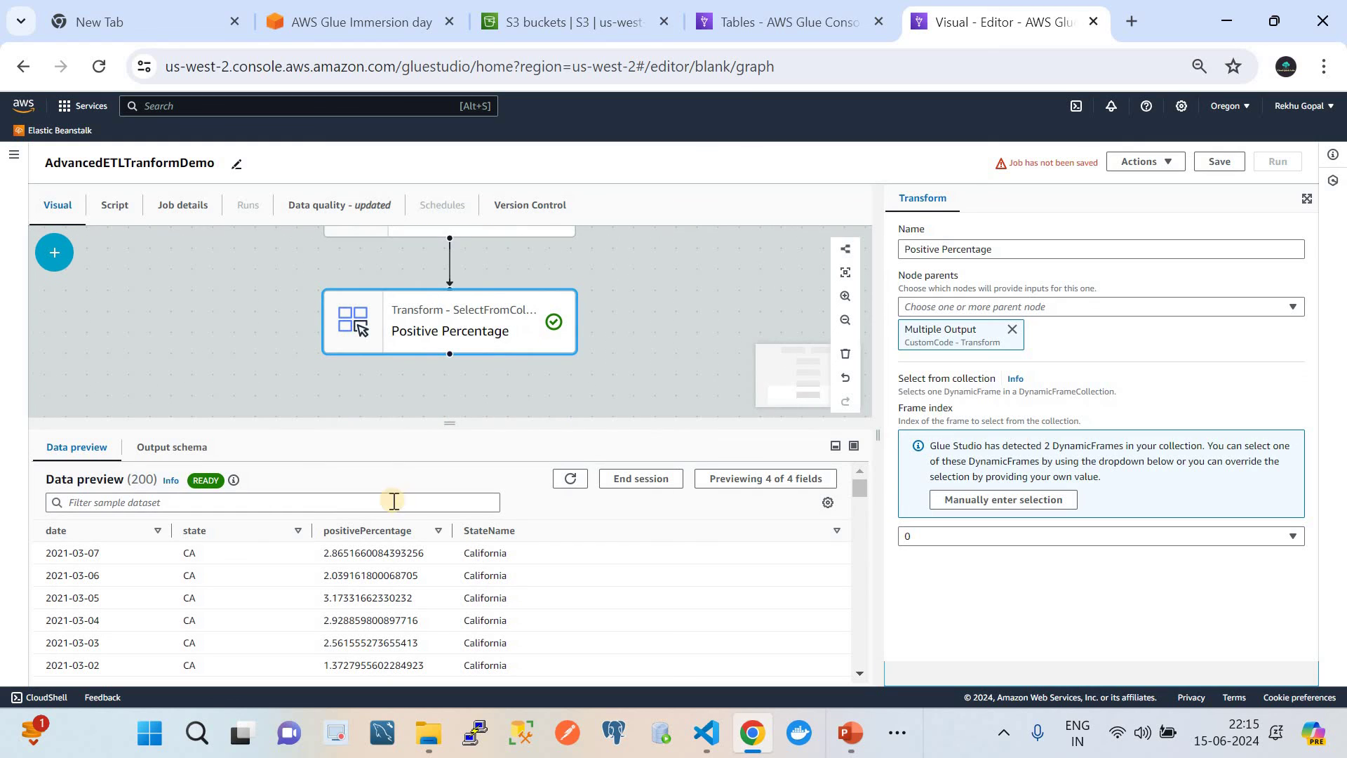
left_click(168, 447)
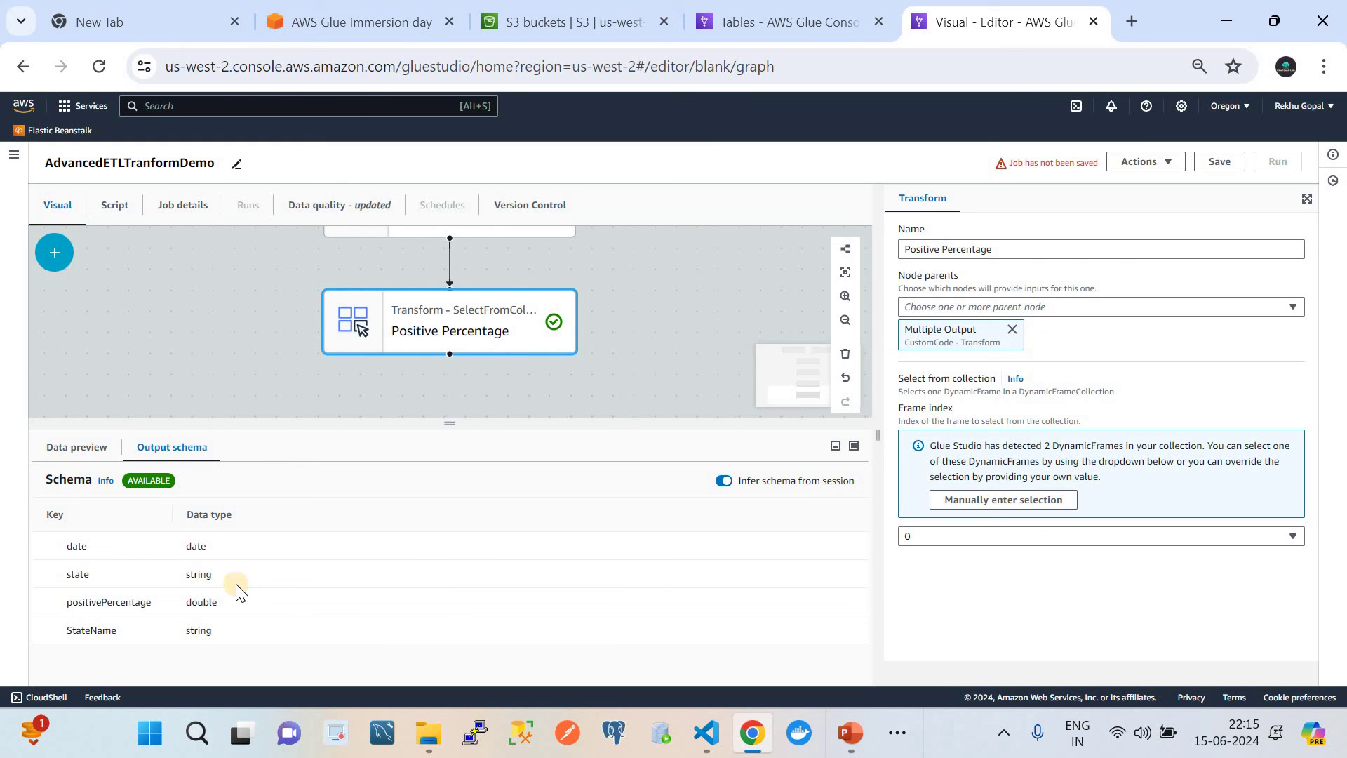
left_click(65, 458)
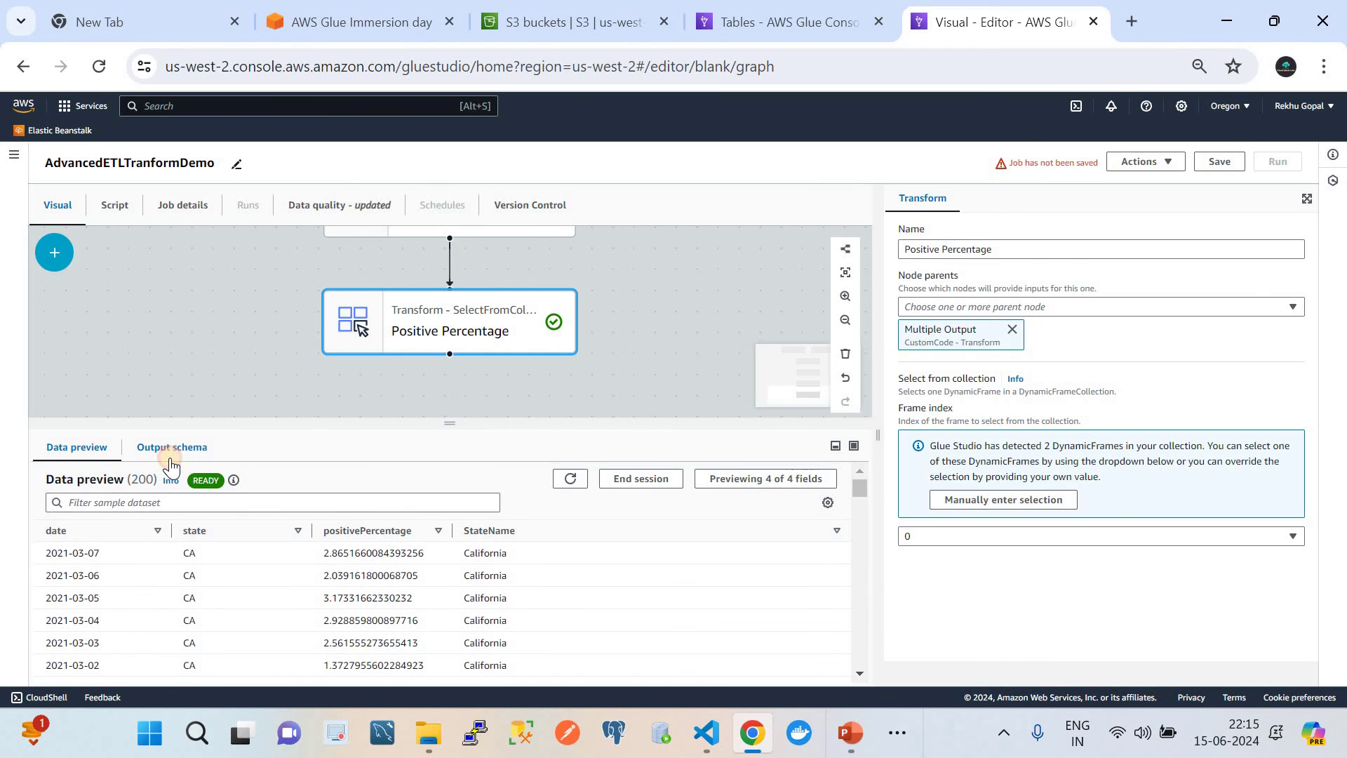
left_click(172, 460)
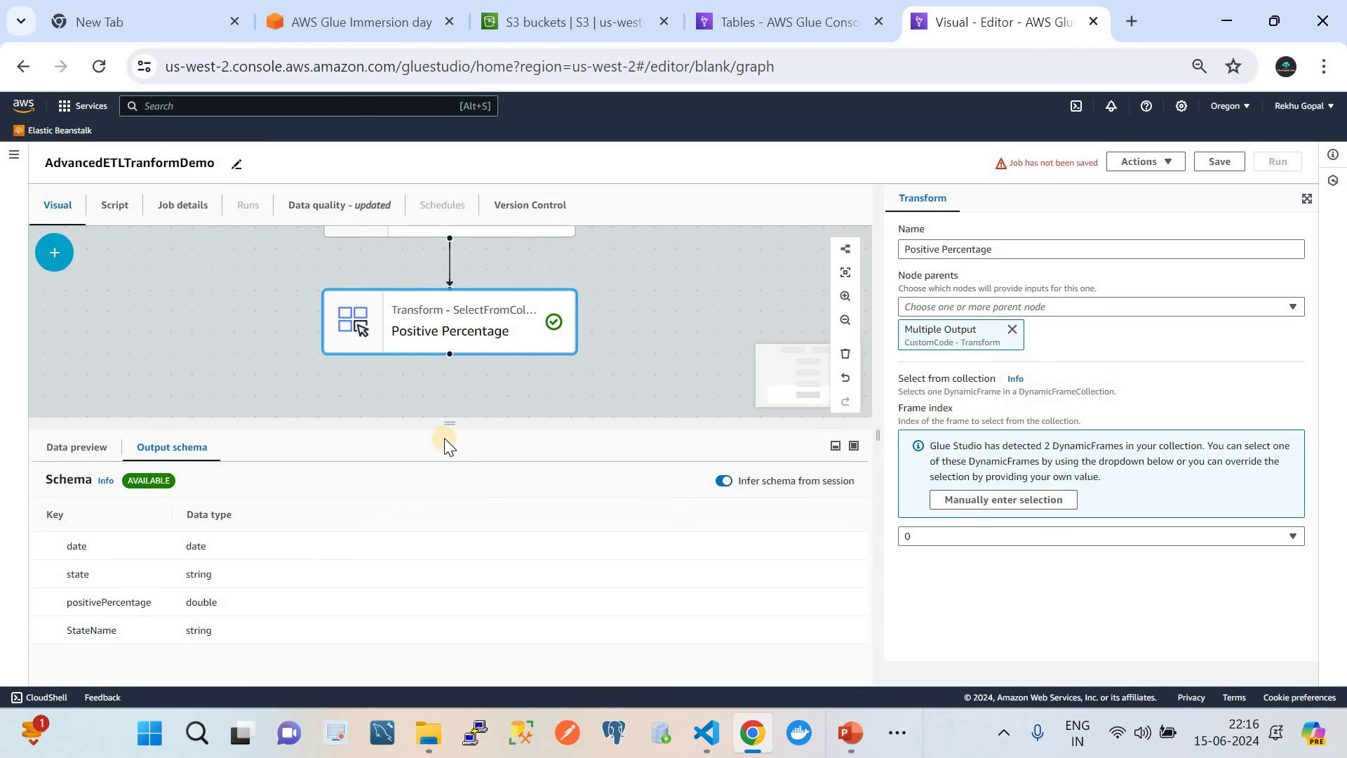
Add a SQL Query transform node as a child of the Positive Percentage node and select it.
left_click_drag(450, 424, 450, 587)
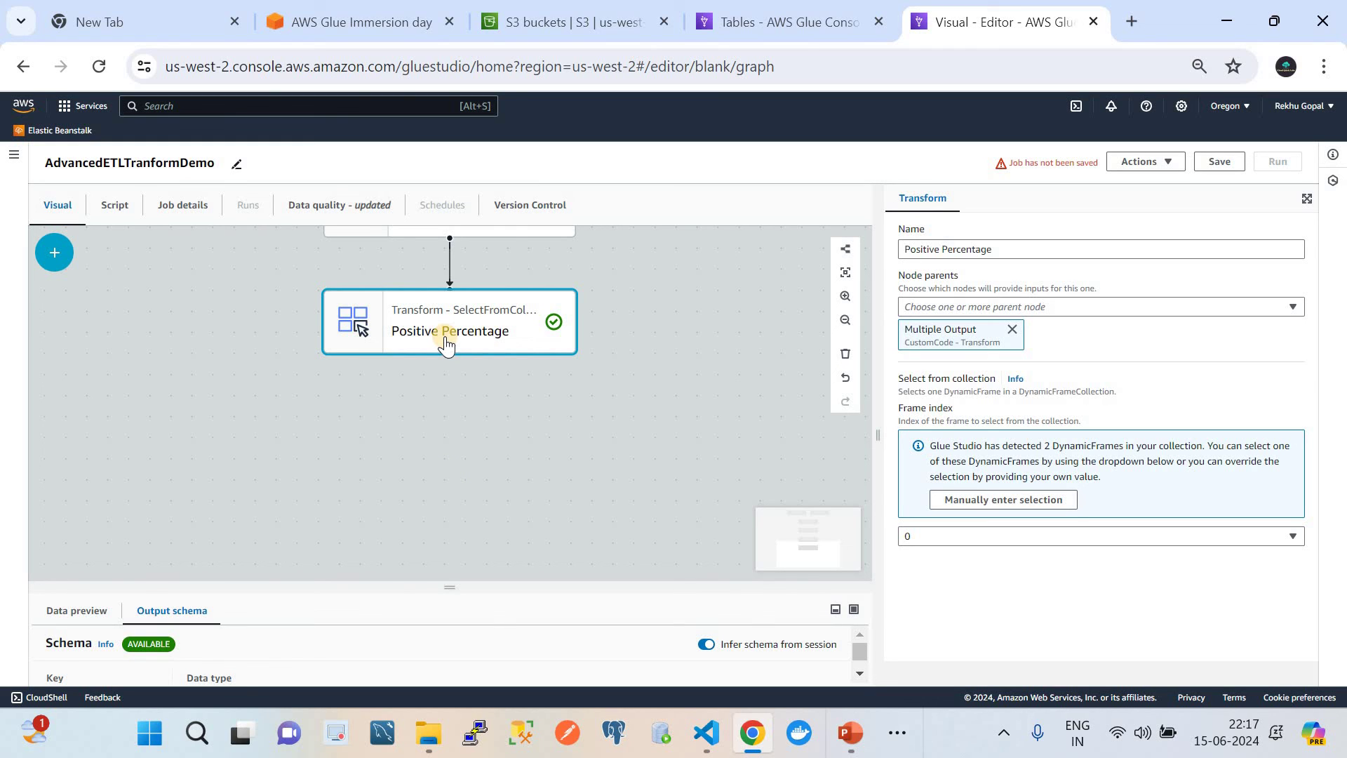
left_click(54, 252)
left_click(133, 428)
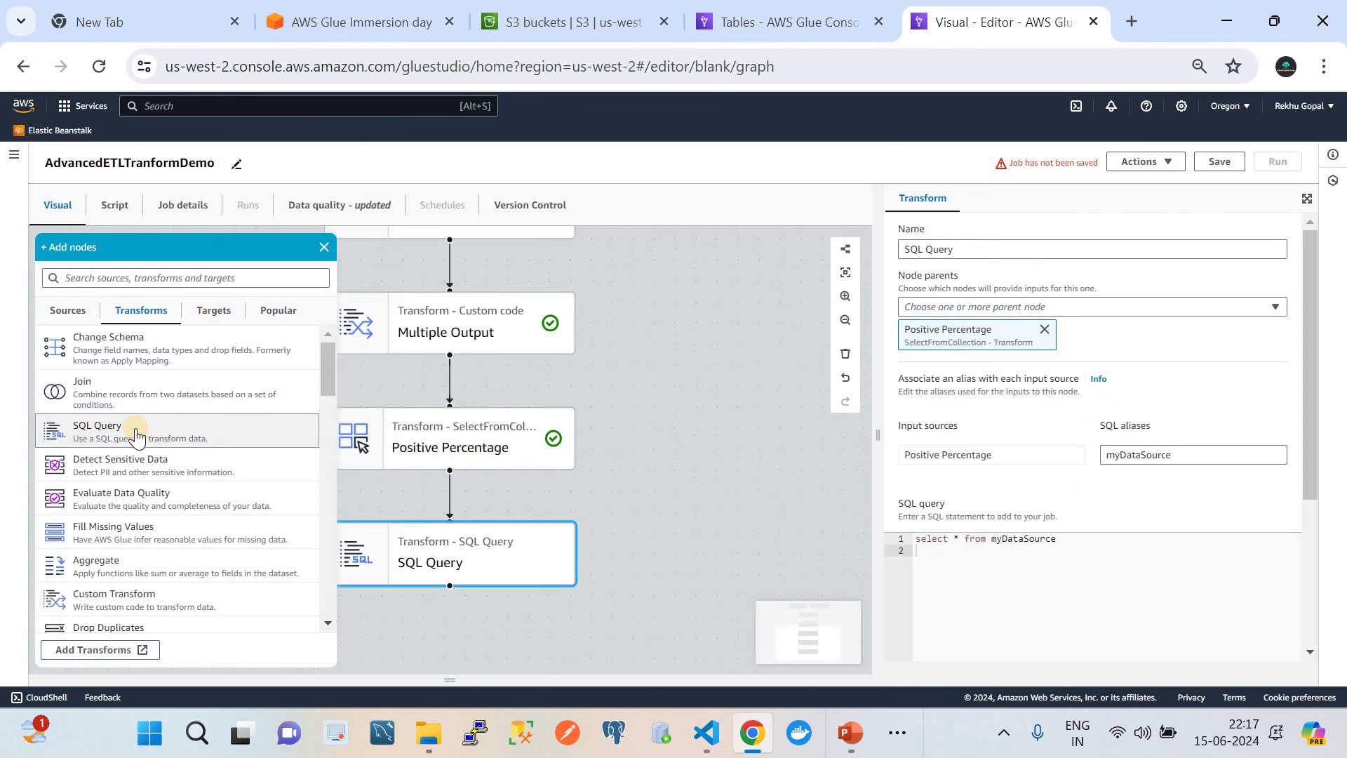
left_click(508, 573)
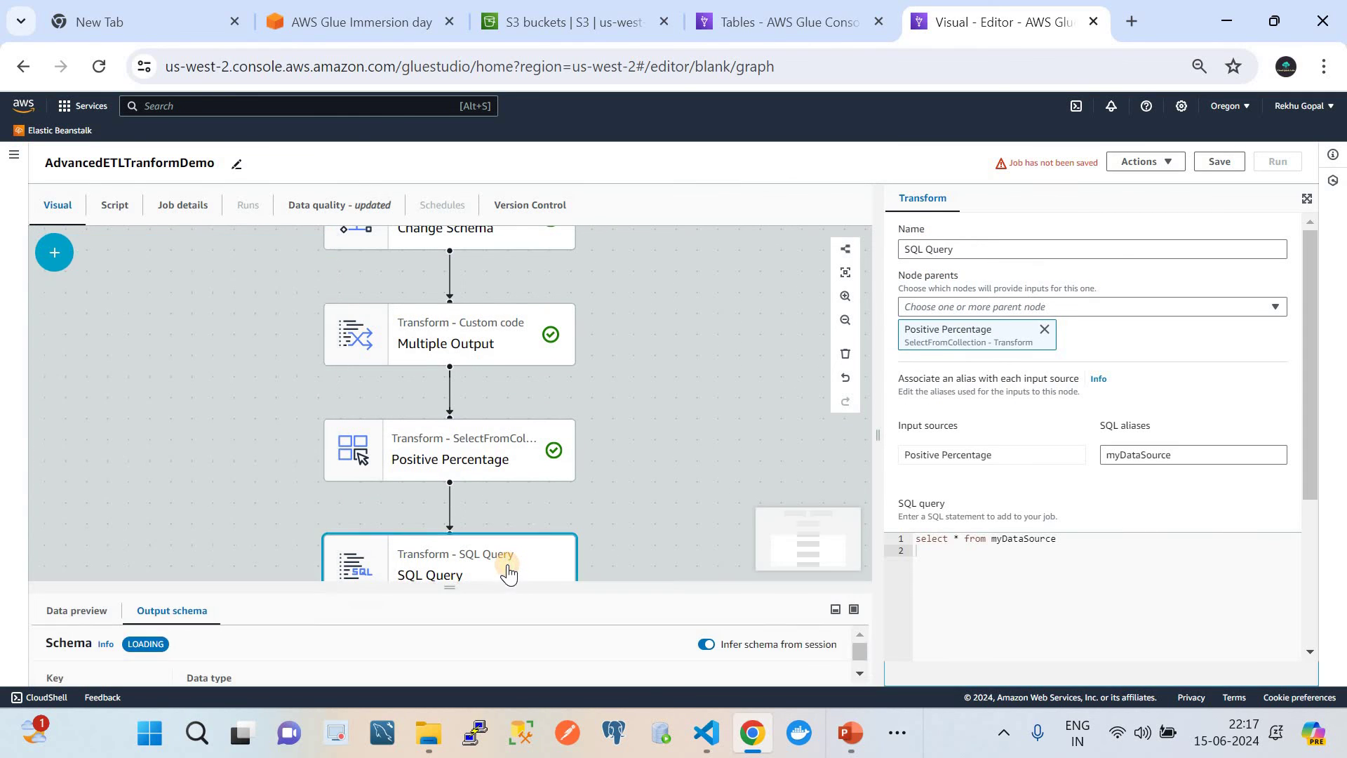
left_click(960, 254)
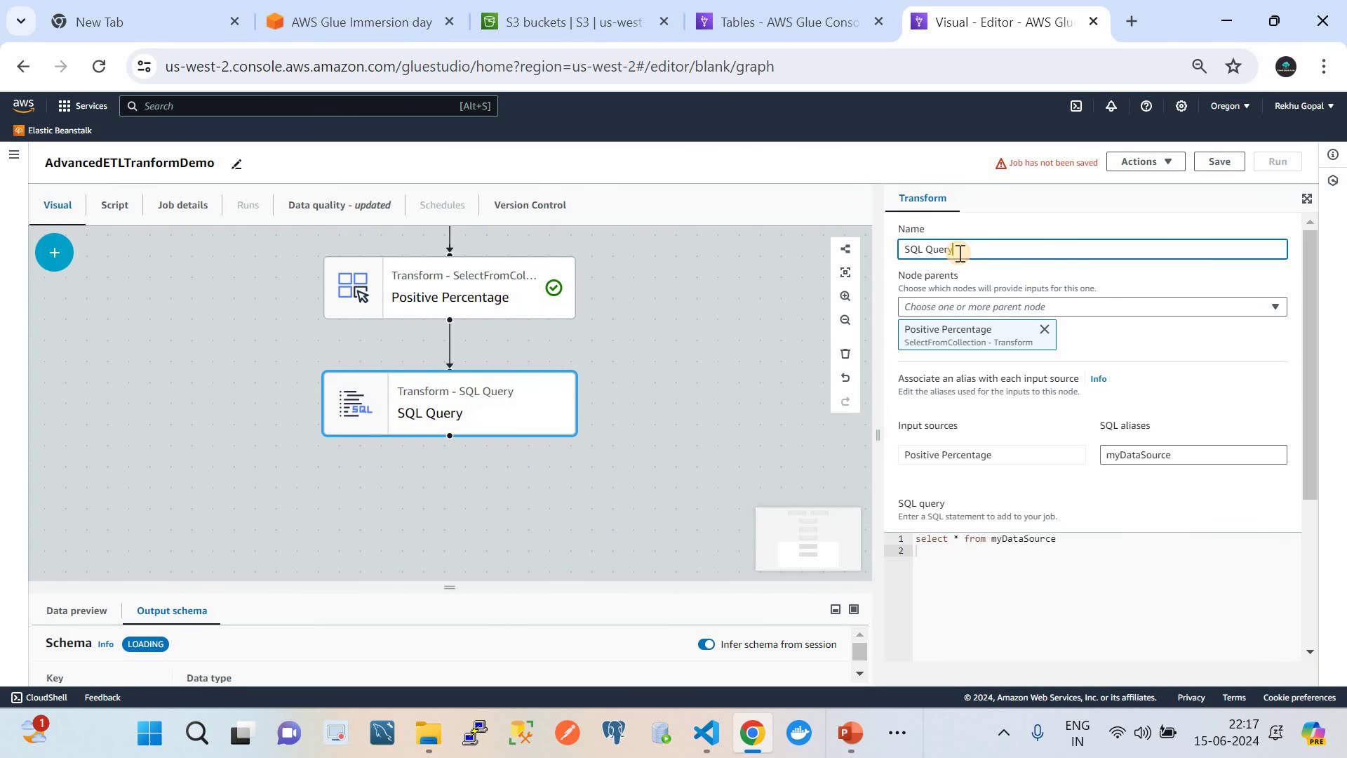
key("ctrl+a")
key("ctrl+v")
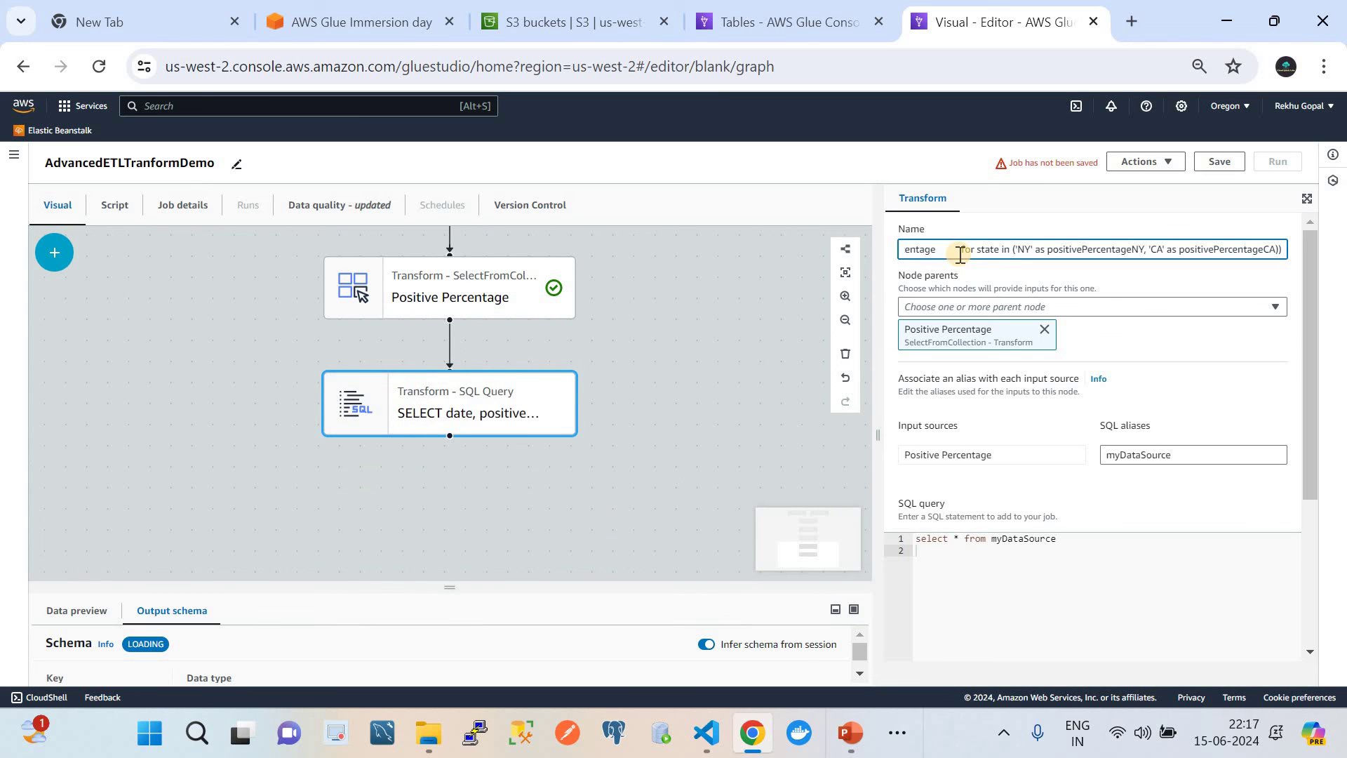
key("ctrl+a")
key("BackSpace")
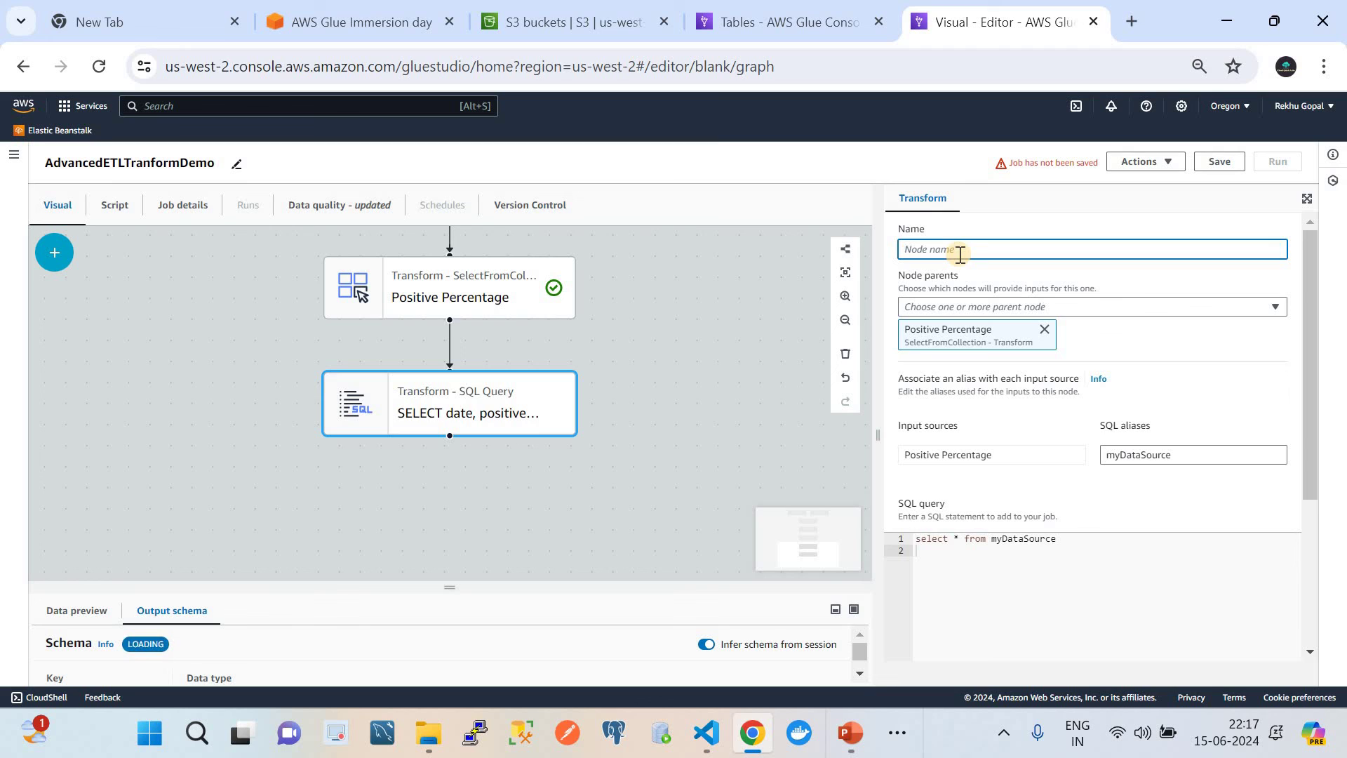
Replace the default SQL query with one selecting date and pivoting avg(positivePercentage) from positivepercentage by state into positivePercentageNY and positivePercentageCA.
left_click(1074, 543)
key("BackSpace")
key("BackSpace")
key("BackSpace")
key("BackSpace")
key("BackSpace")
key("BackSpace")
key("BackSpace")
key("BackSpace")
key("BackSpace")
key("BackSpace")
key("BackSpace")
key("BackSpace")
key("BackSpace")
key("BackSpace")
key("BackSpace")
key("BackSpace")
key("BackSpace")
key("BackSpace")
key("BackSpace")
key("BackSpace")
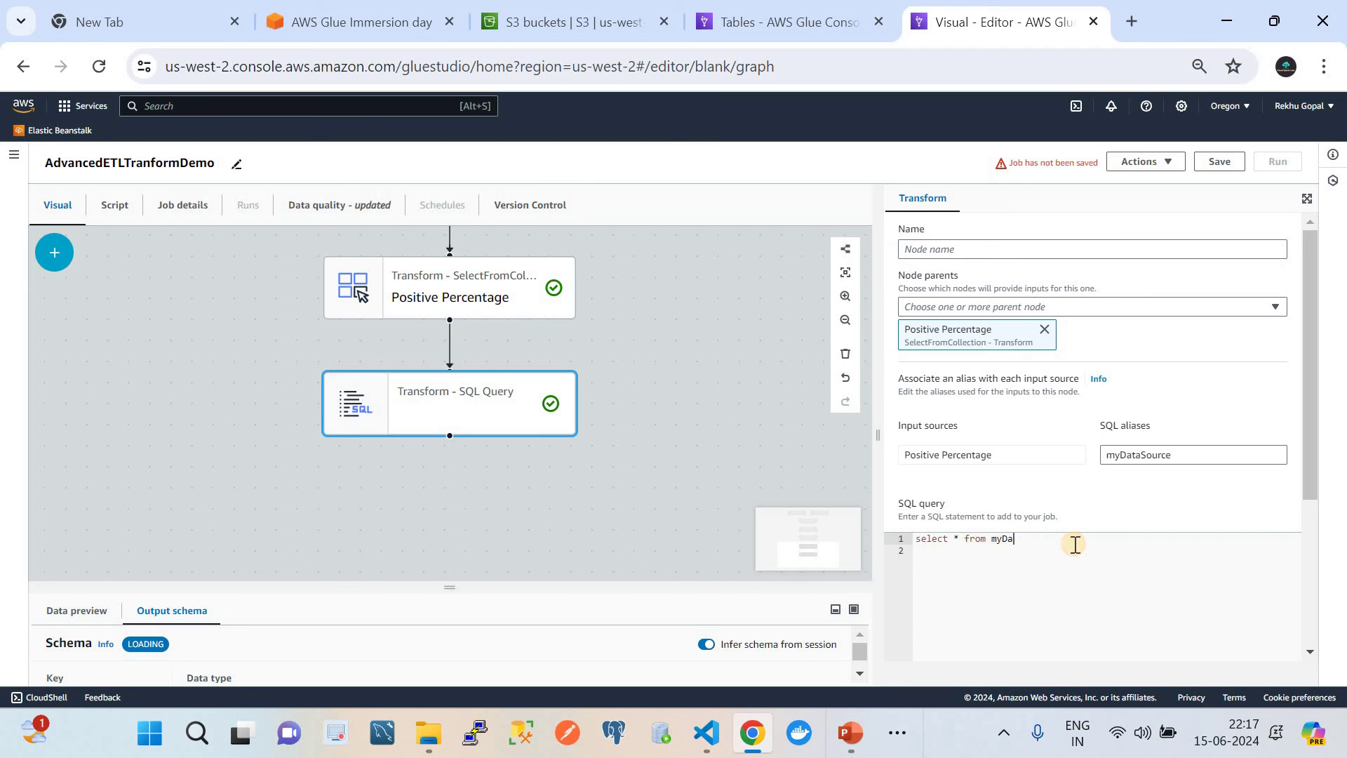
key("ctrl+v")
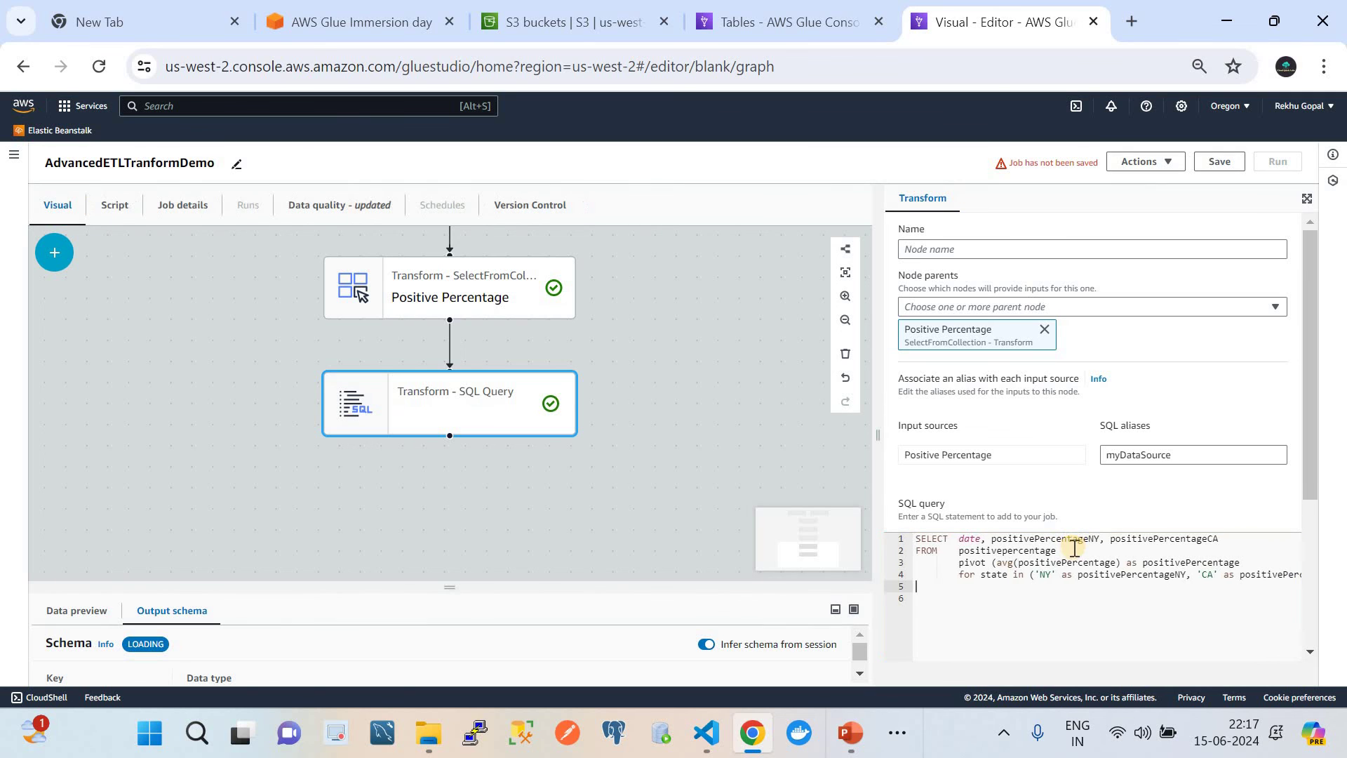
Set the SQL alias of the Positive Percentage input source to positivepercentage, matching the table name in the query.
double_click(998, 552)
key("ctrl+c")
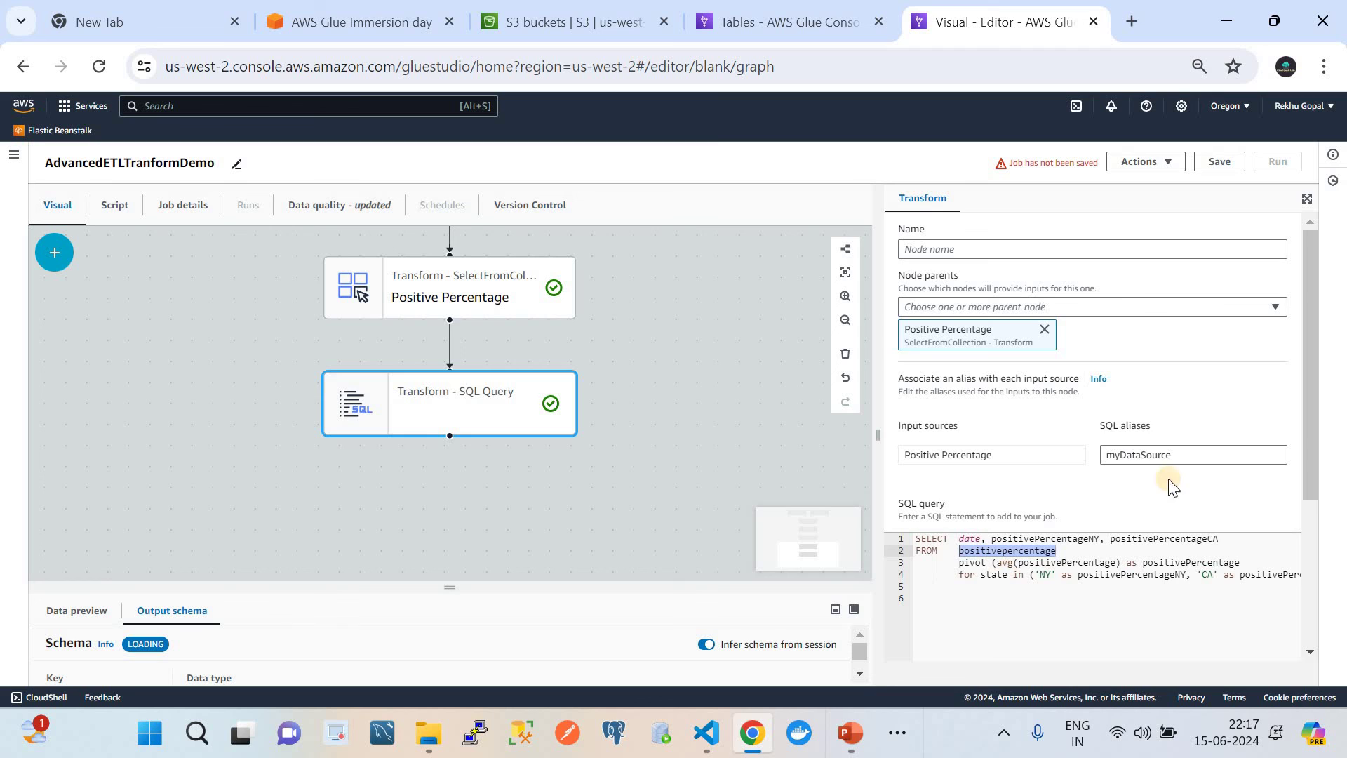
double_click(1133, 453)
key("ctrl+v")
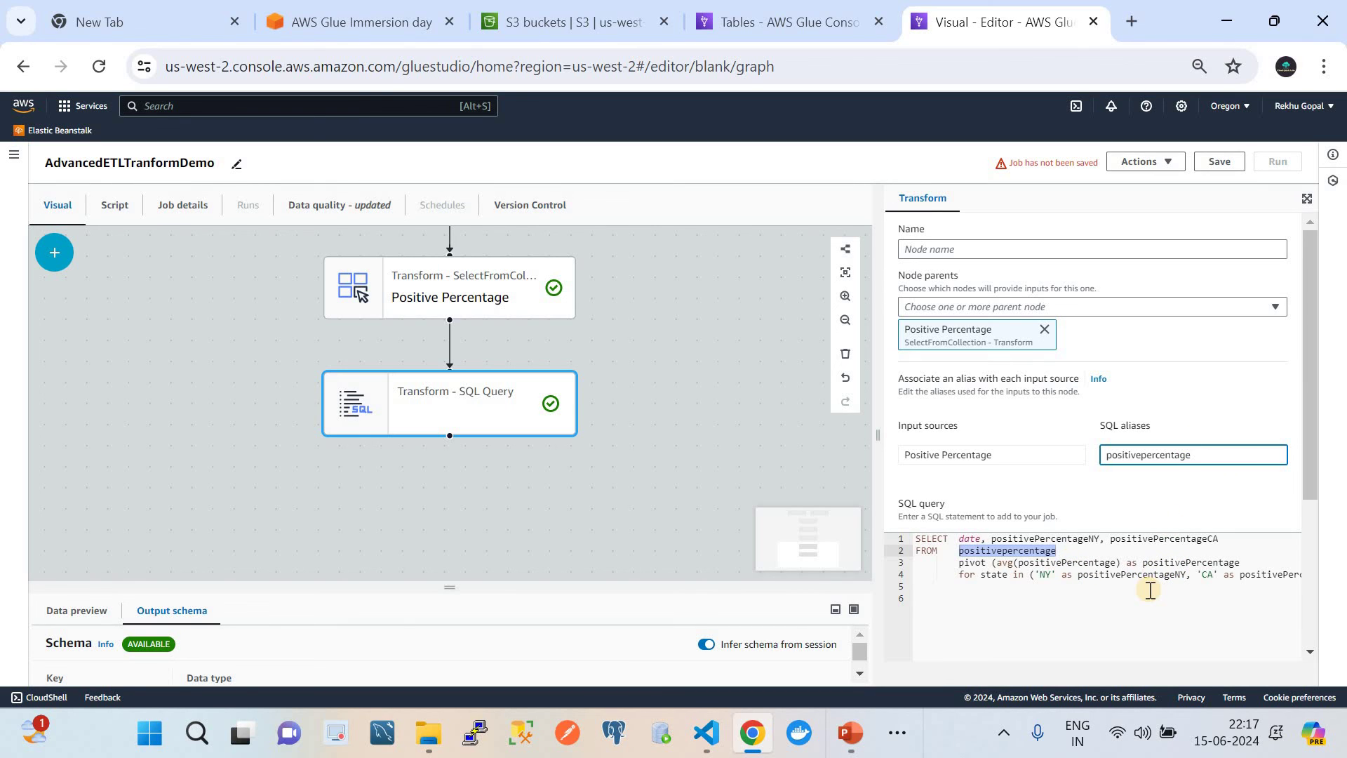
scroll(1150, 590, "right", 2)
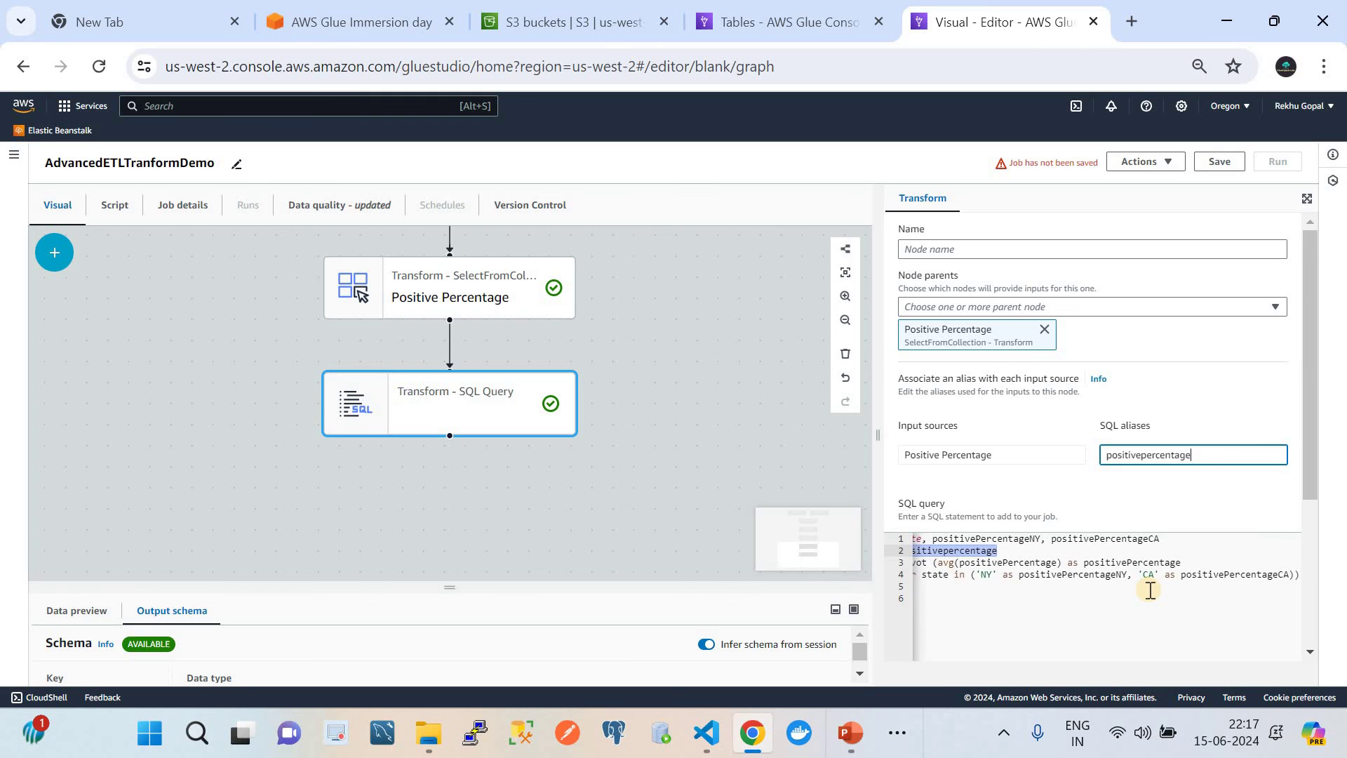
scroll(1150, 589, "left", 2)
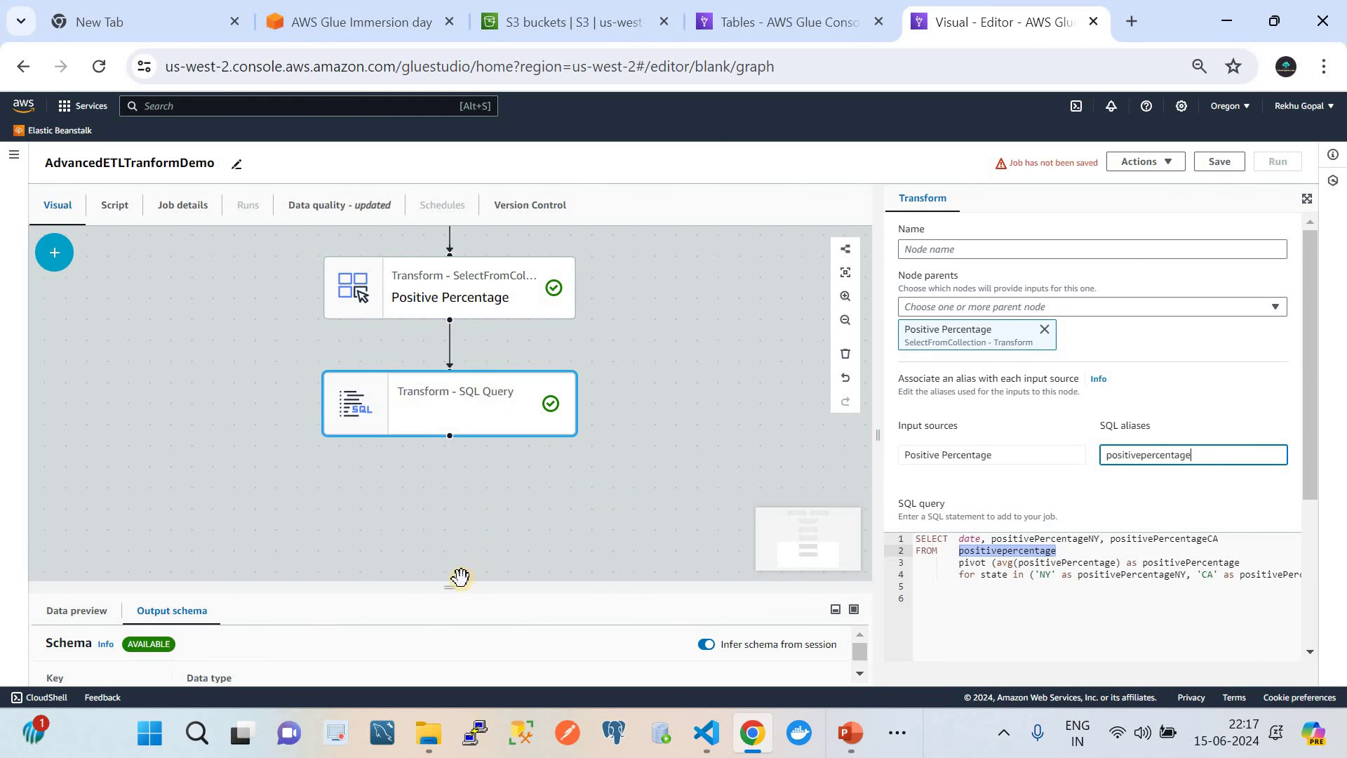
Examine the SQL Query node's output schema and the NY and CA positive percentage columns in its data preview.
left_click_drag(454, 586, 464, 356)
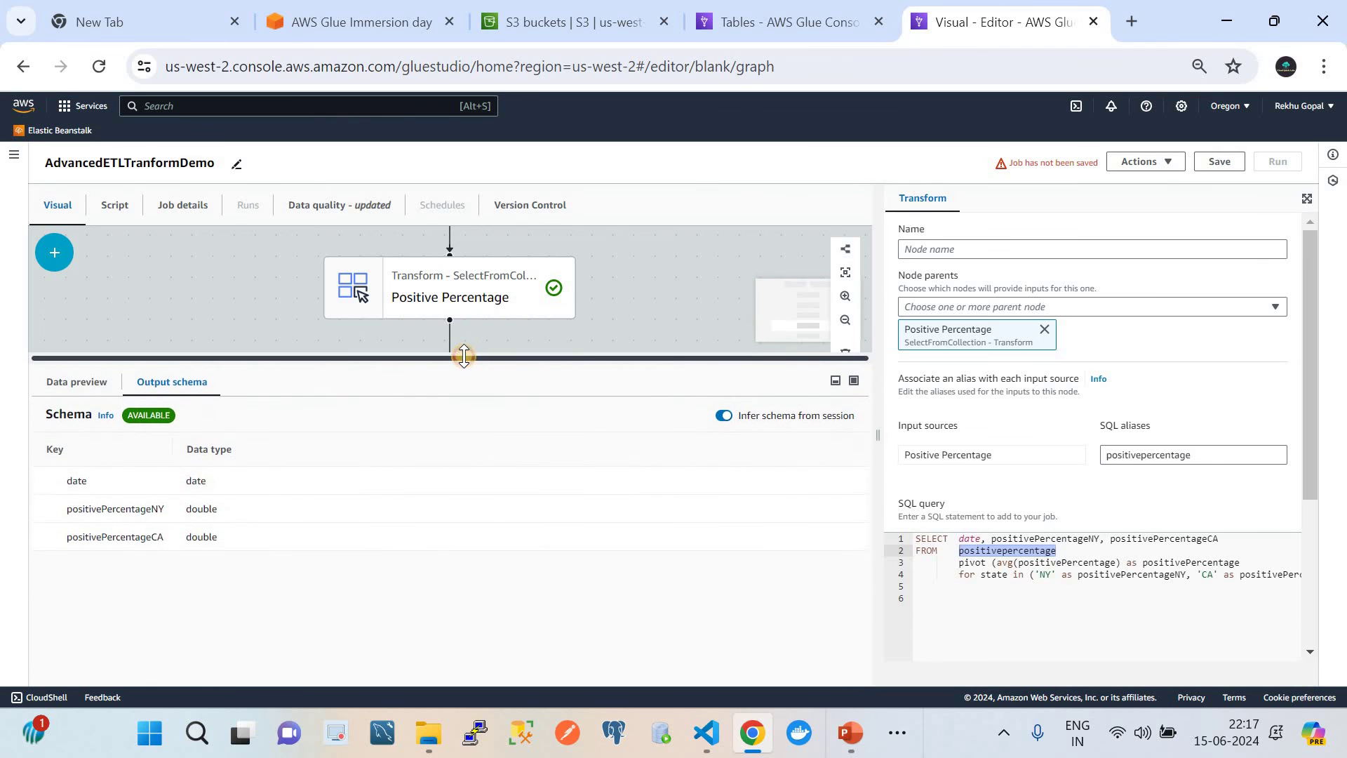
left_click(83, 380)
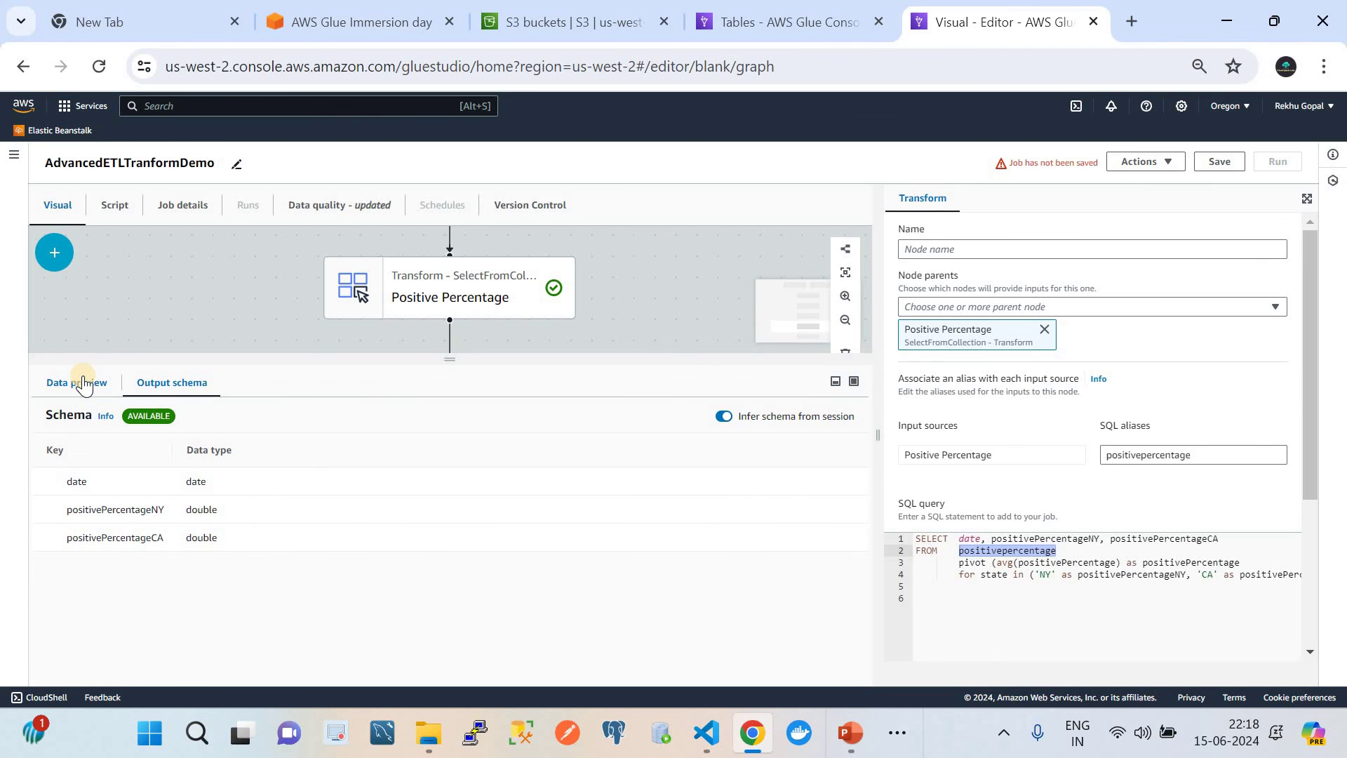
left_click(161, 392)
left_click(66, 479)
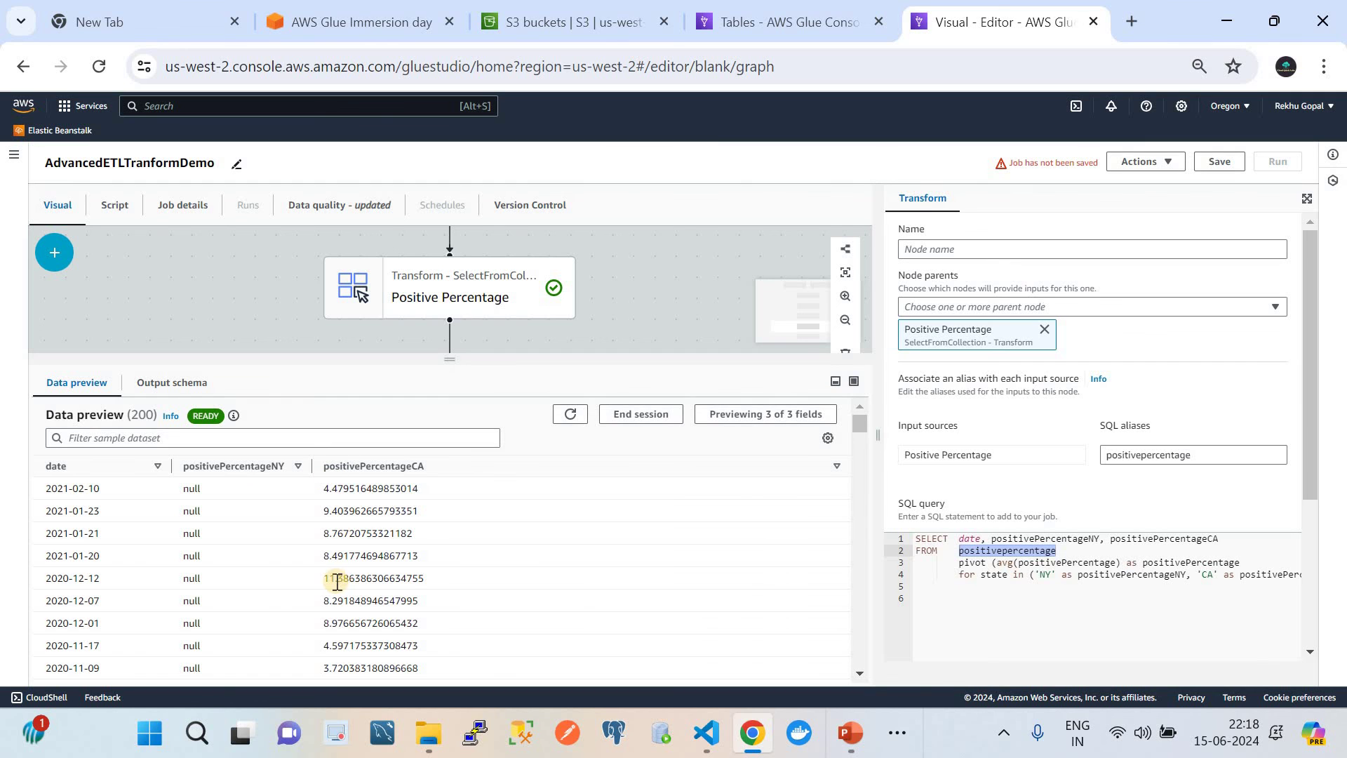
scroll(351, 570, "down", 5)
scroll(350, 570, "down", 10)
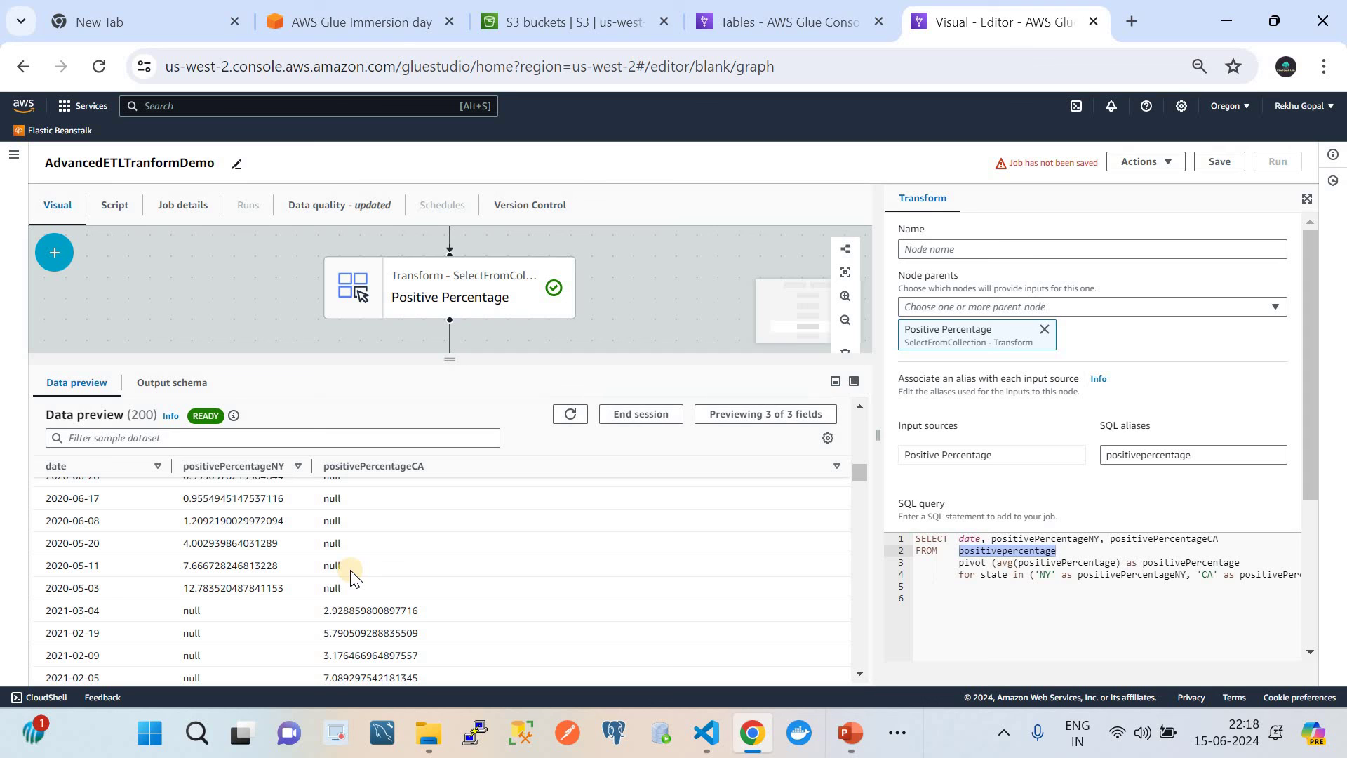
scroll(350, 570, "up", 10)
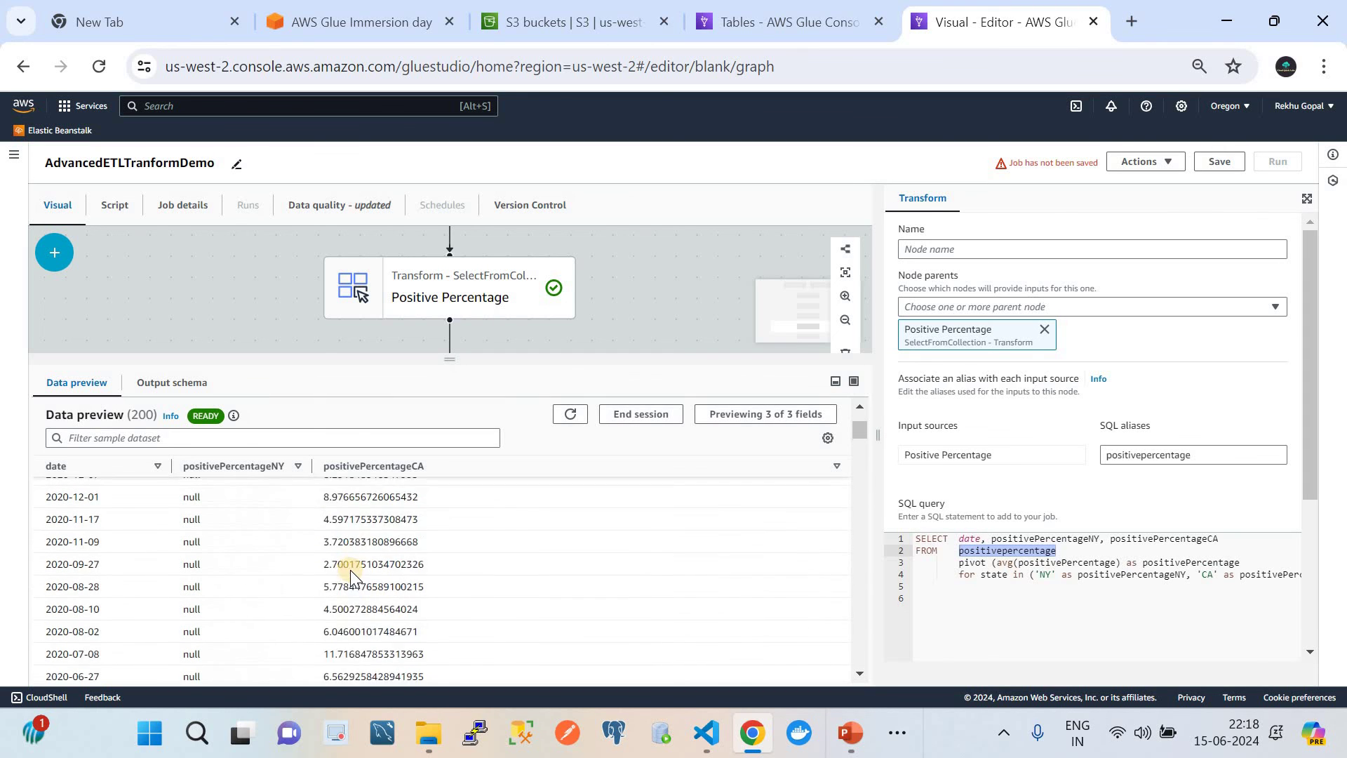
scroll(293, 544, "up", 1)
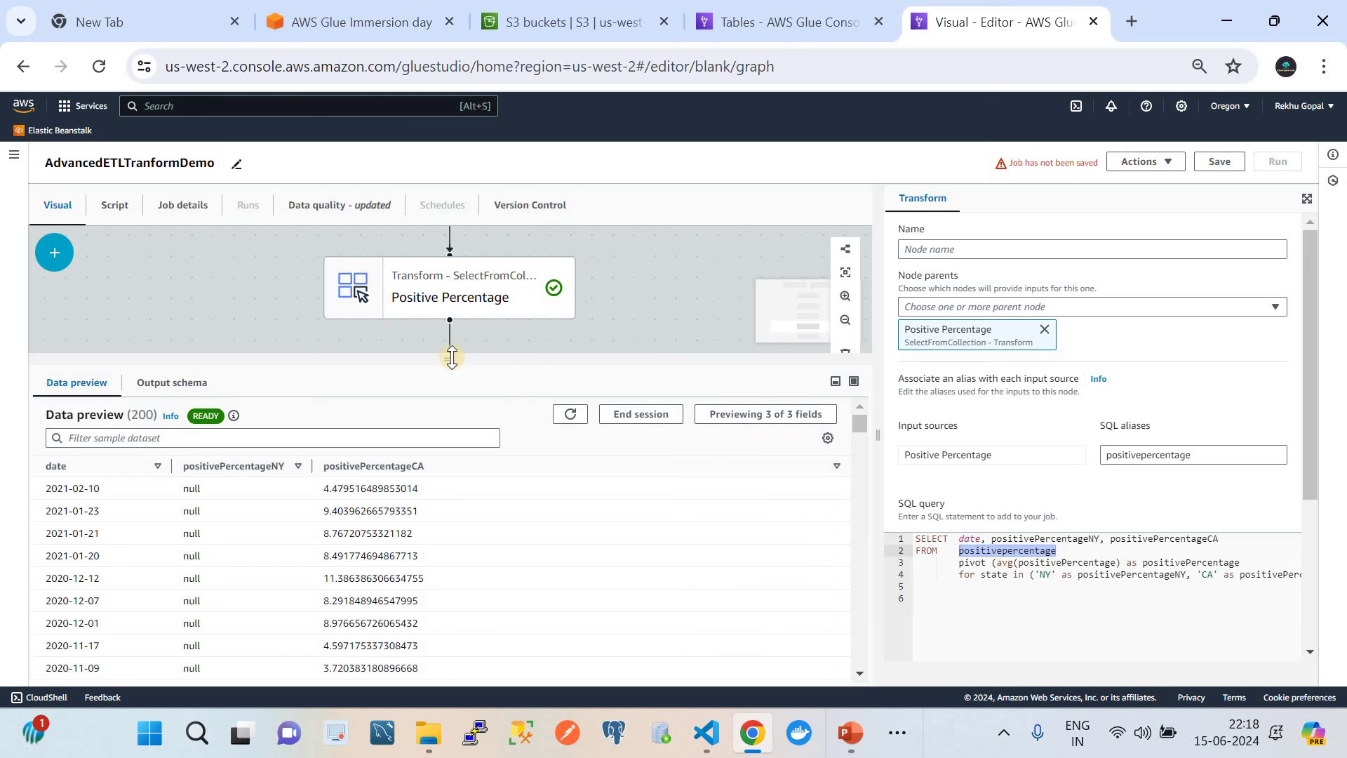
Review the Pivot by State node on the canvas along with its output schema and data preview.
left_click_drag(450, 359, 464, 561)
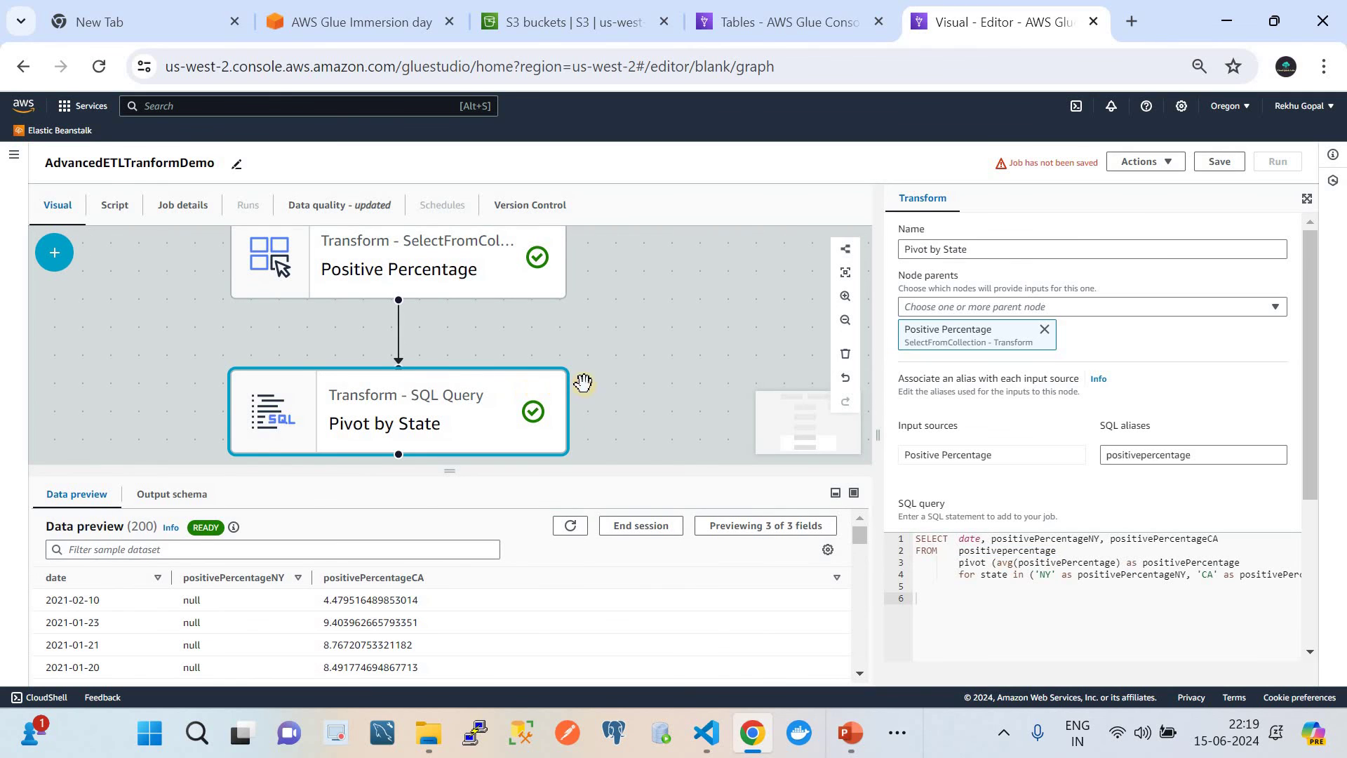
left_click_drag(607, 397, 604, 322)
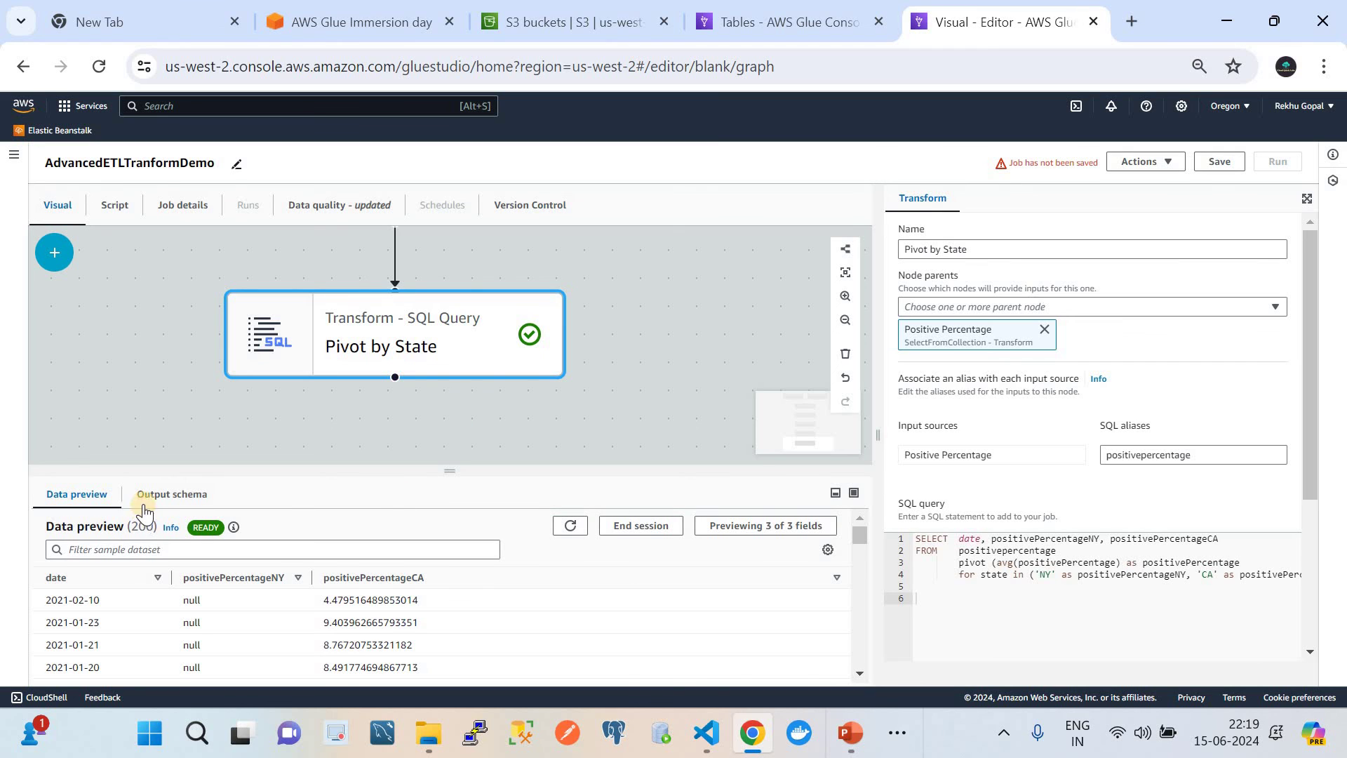
left_click(164, 495)
left_click(75, 493)
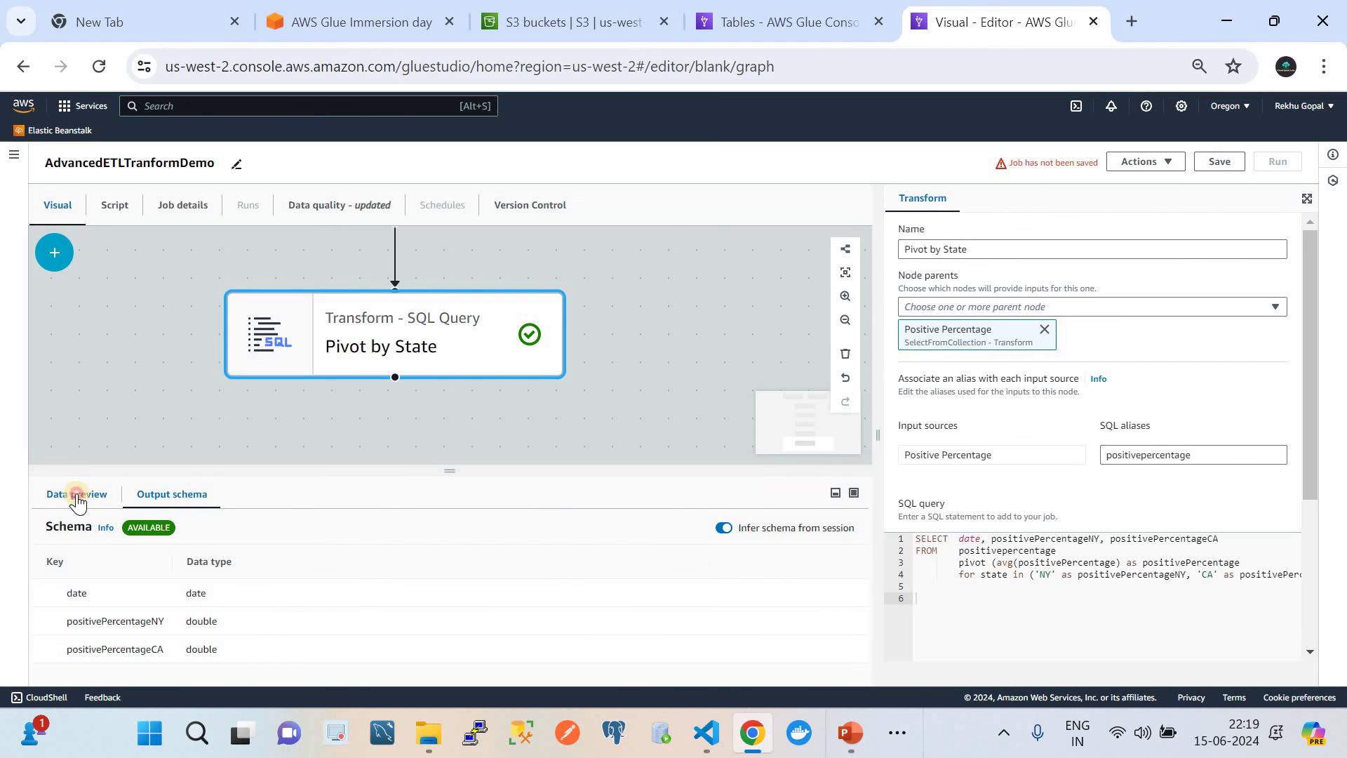
scroll(298, 620, "down", 5)
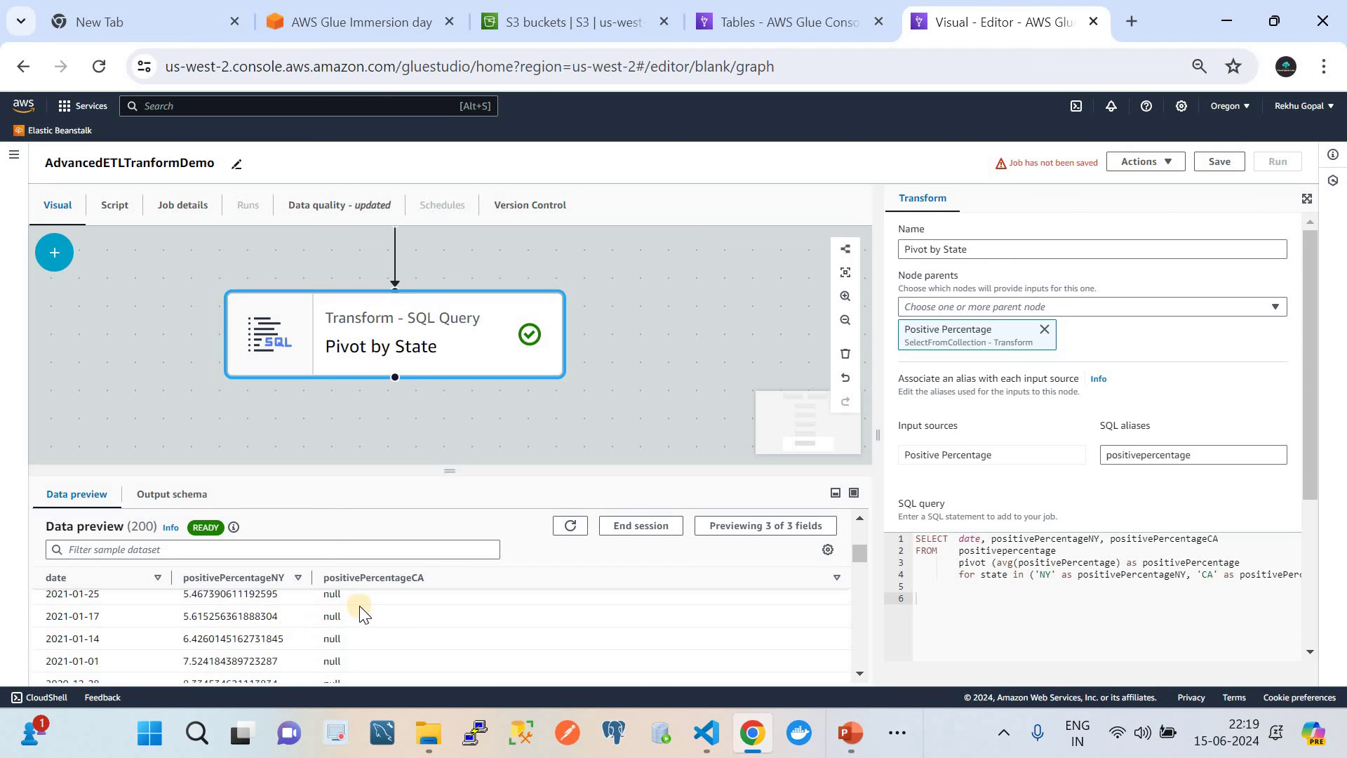
left_click_drag(453, 501, 451, 659)
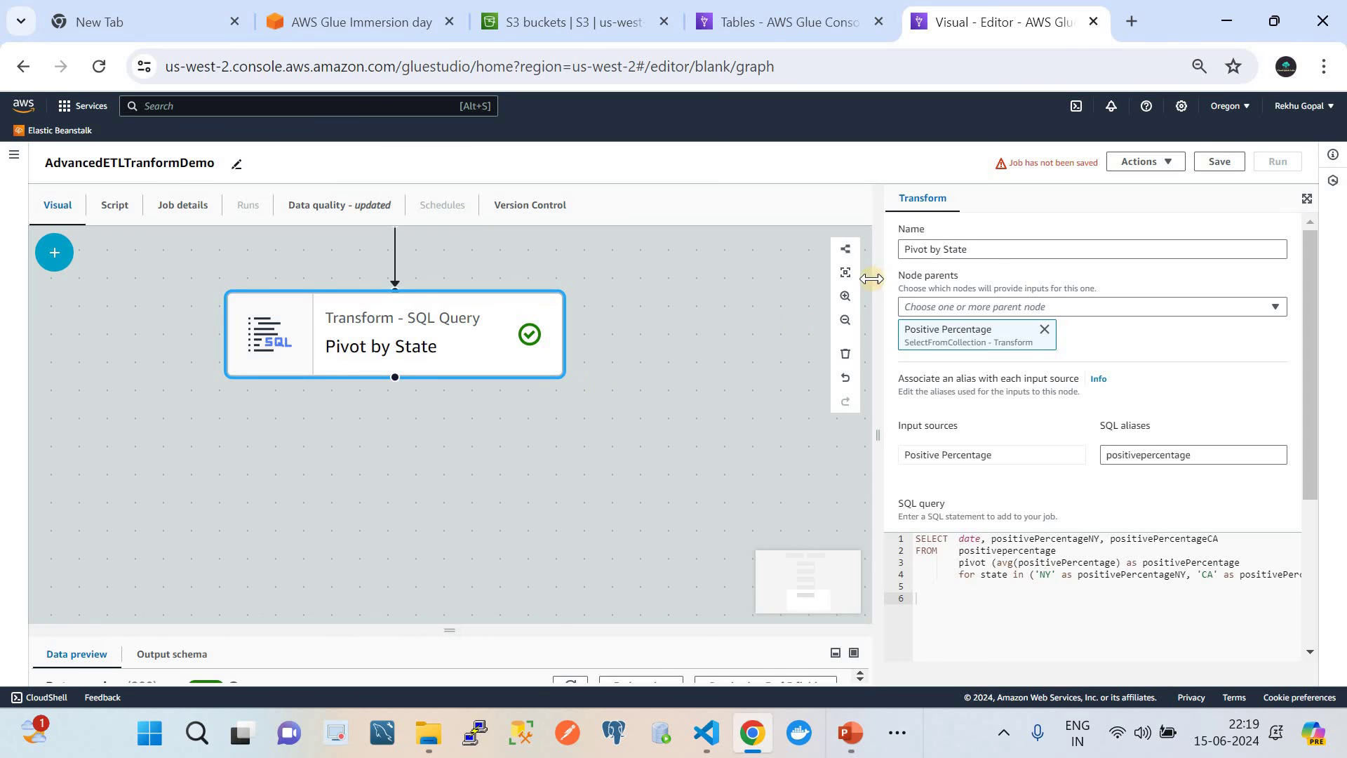
Add an Amazon S3 target node as a child of the Pivot by State node.
left_click(64, 265)
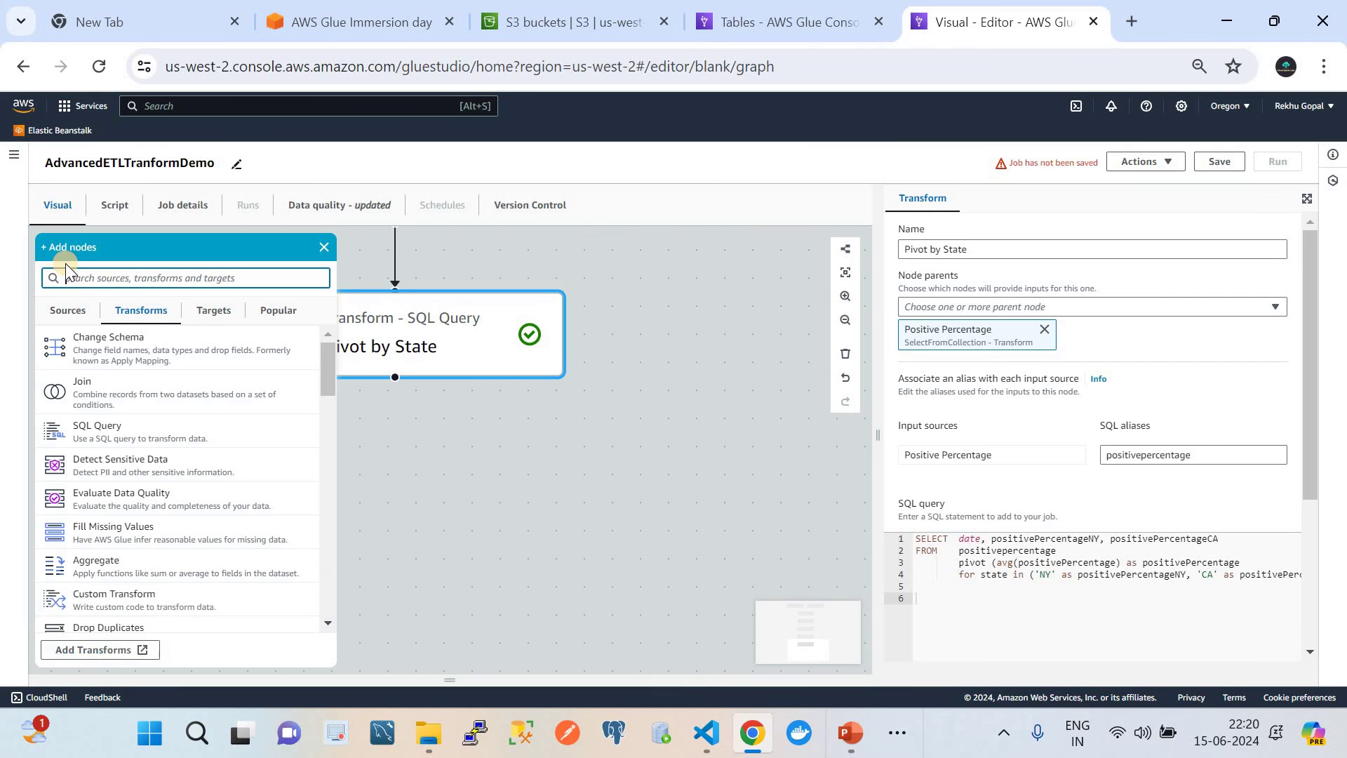
left_click(203, 320)
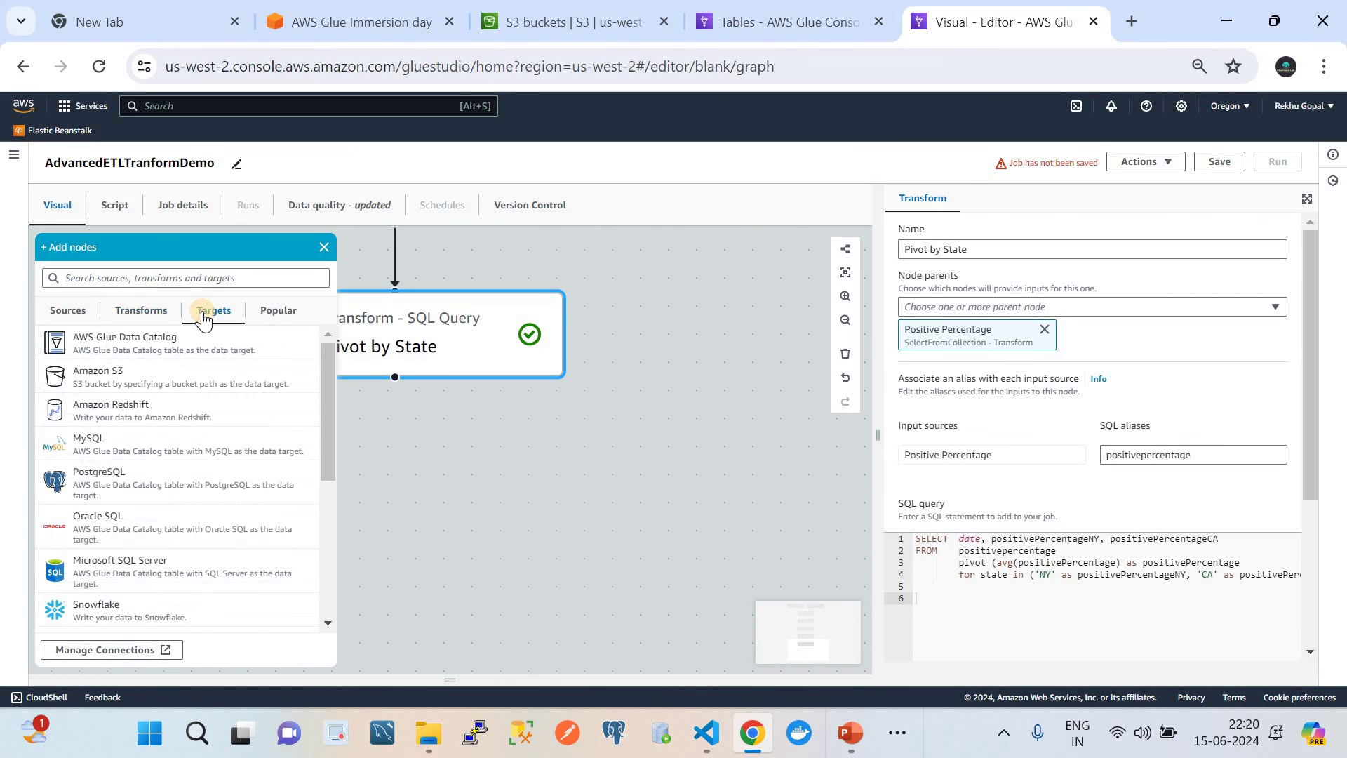
left_click(179, 376)
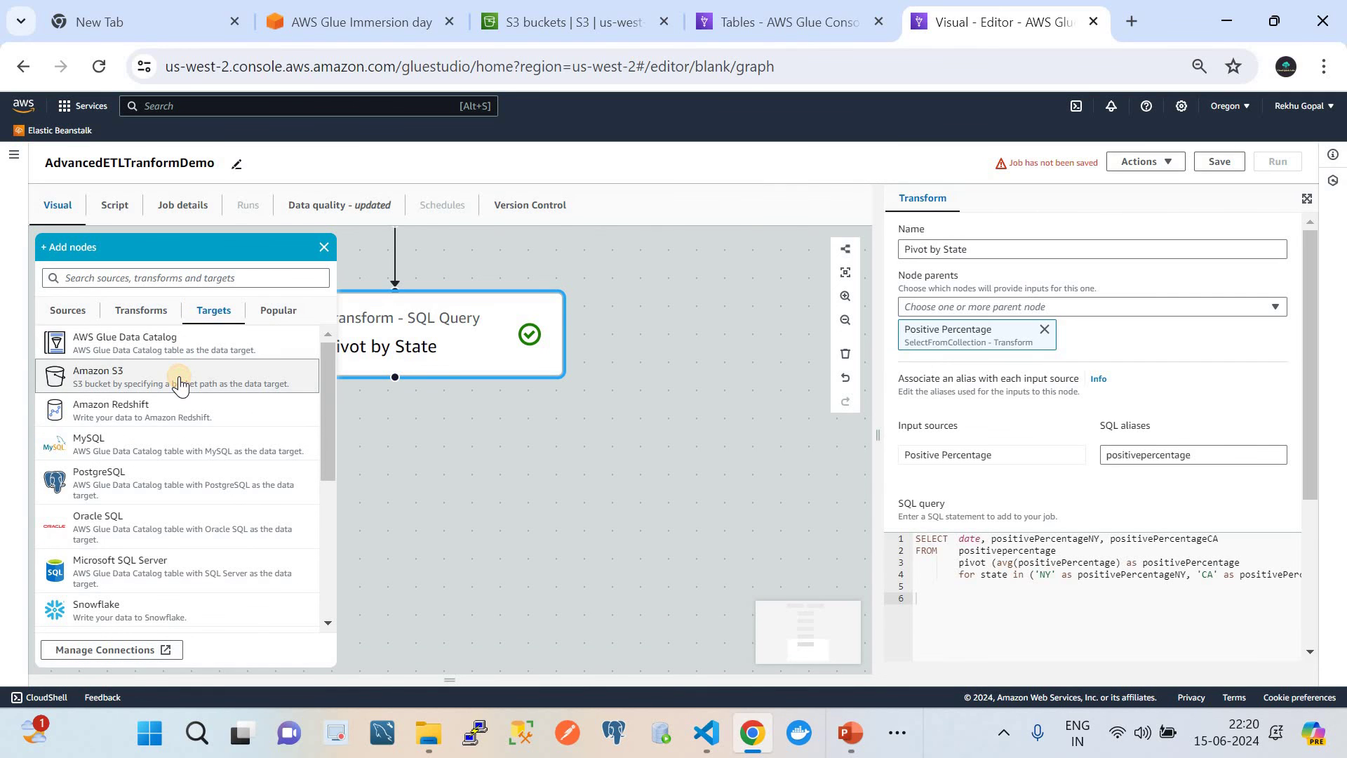
left_click(646, 554)
left_click(693, 642)
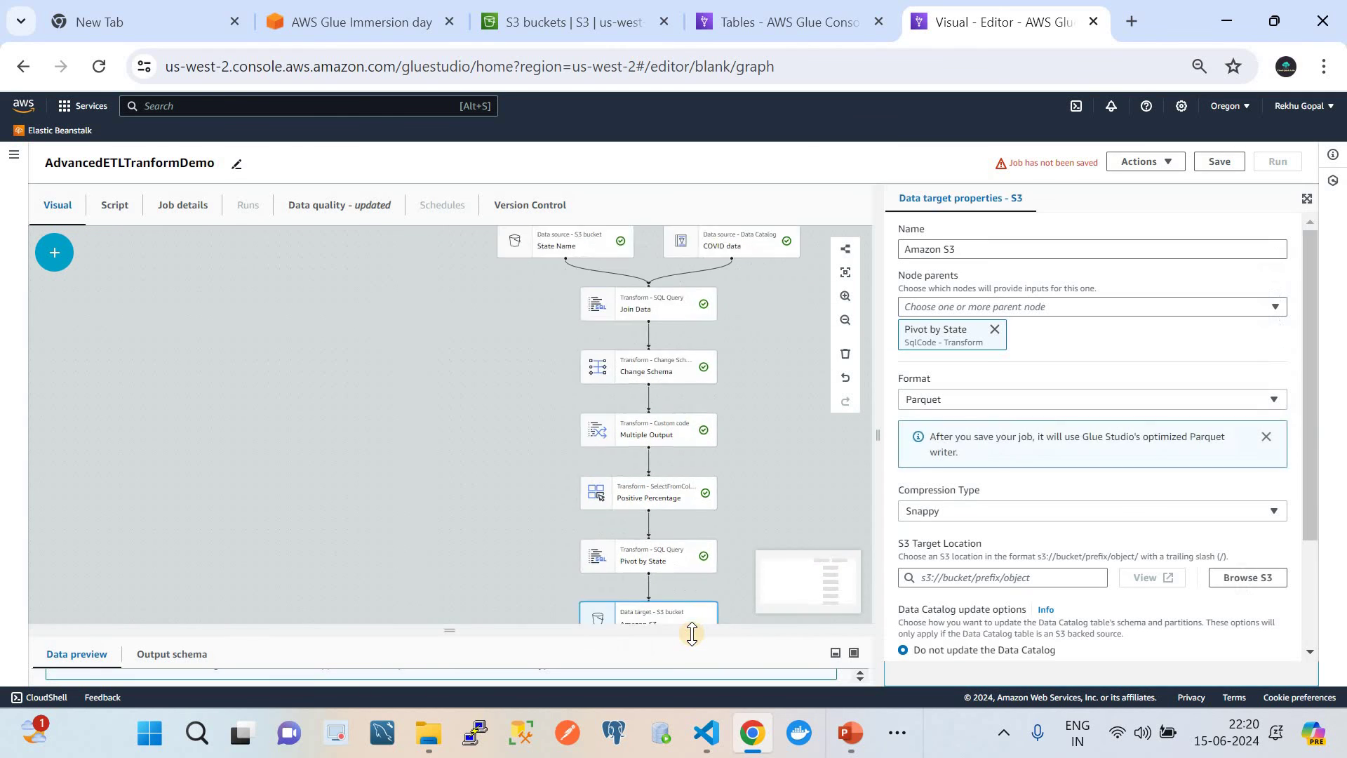
Set the Amazon S3 target's format to JSON and its compression type to None.
left_click(971, 250)
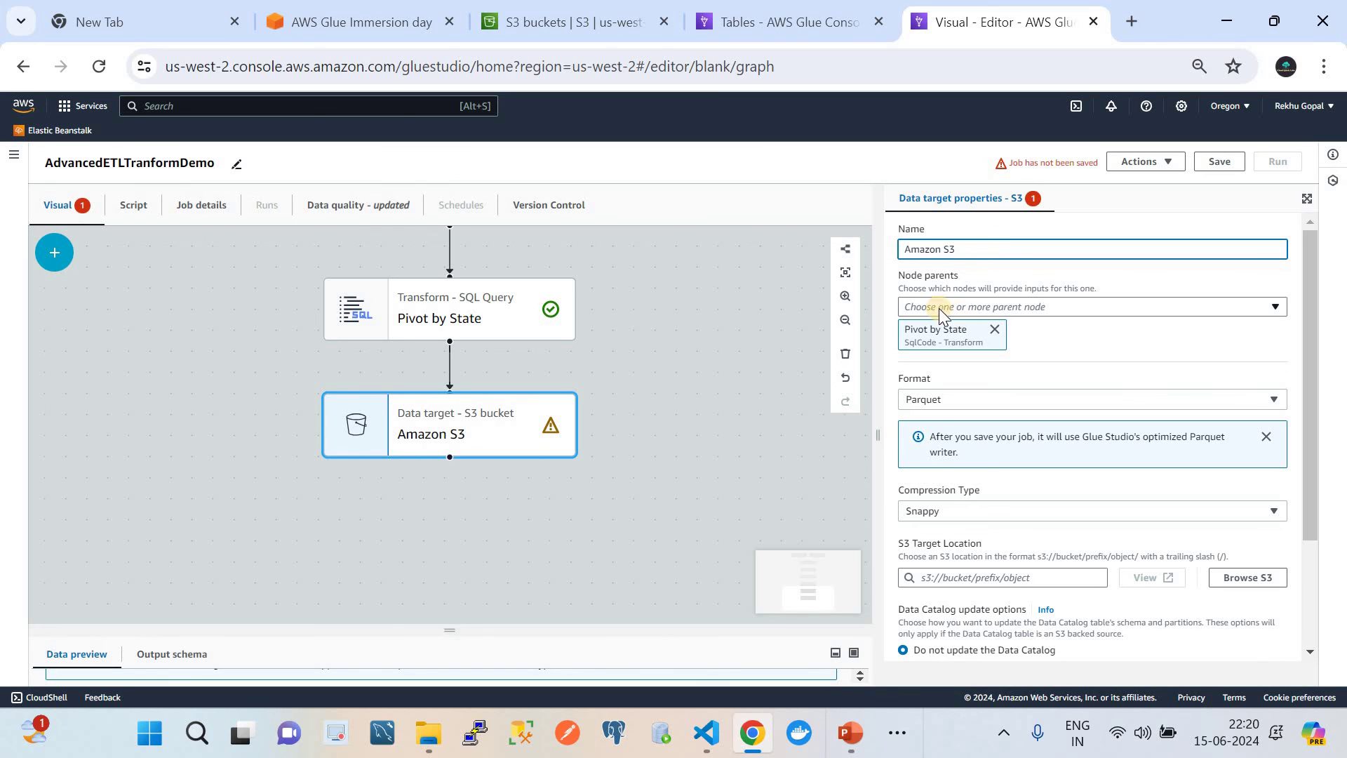
left_click(953, 398)
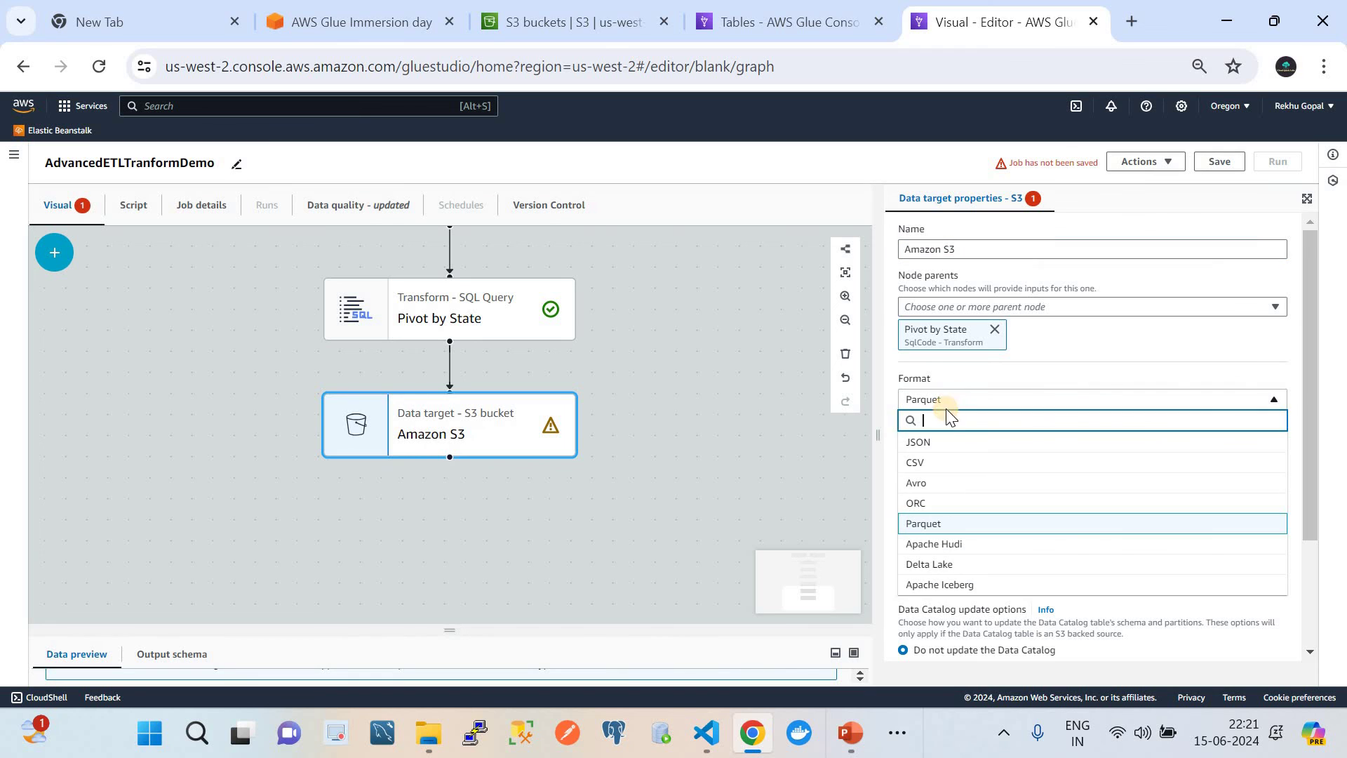
left_click(933, 449)
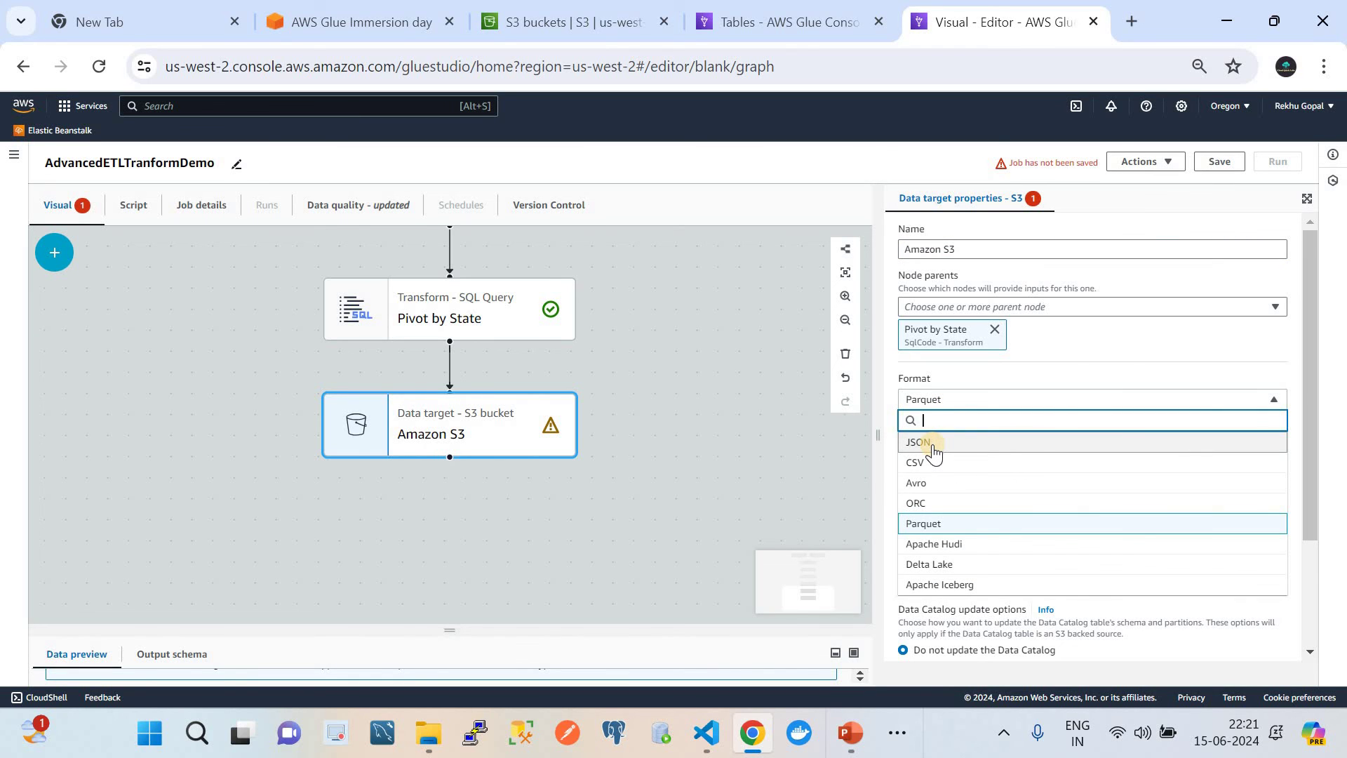
left_click(932, 444)
left_click(933, 449)
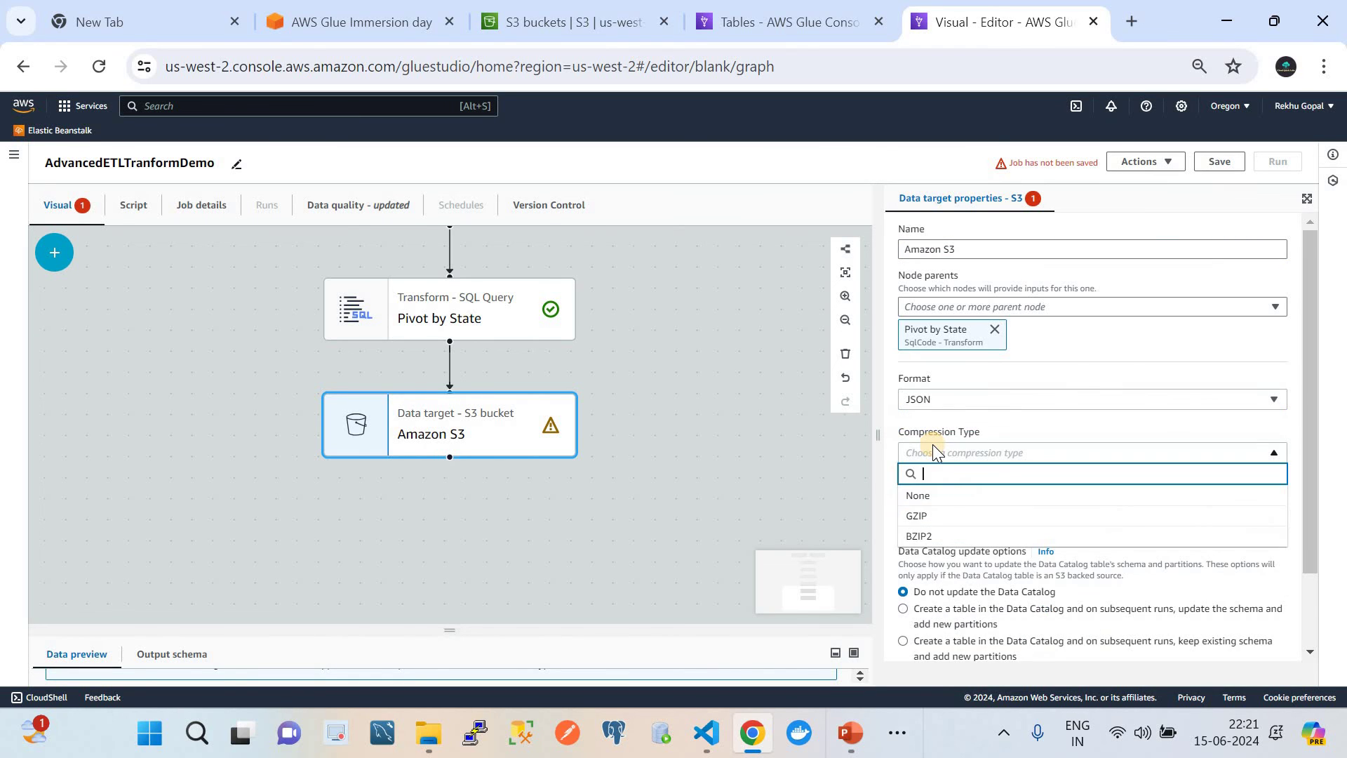
left_click(1064, 402)
left_click(1134, 360)
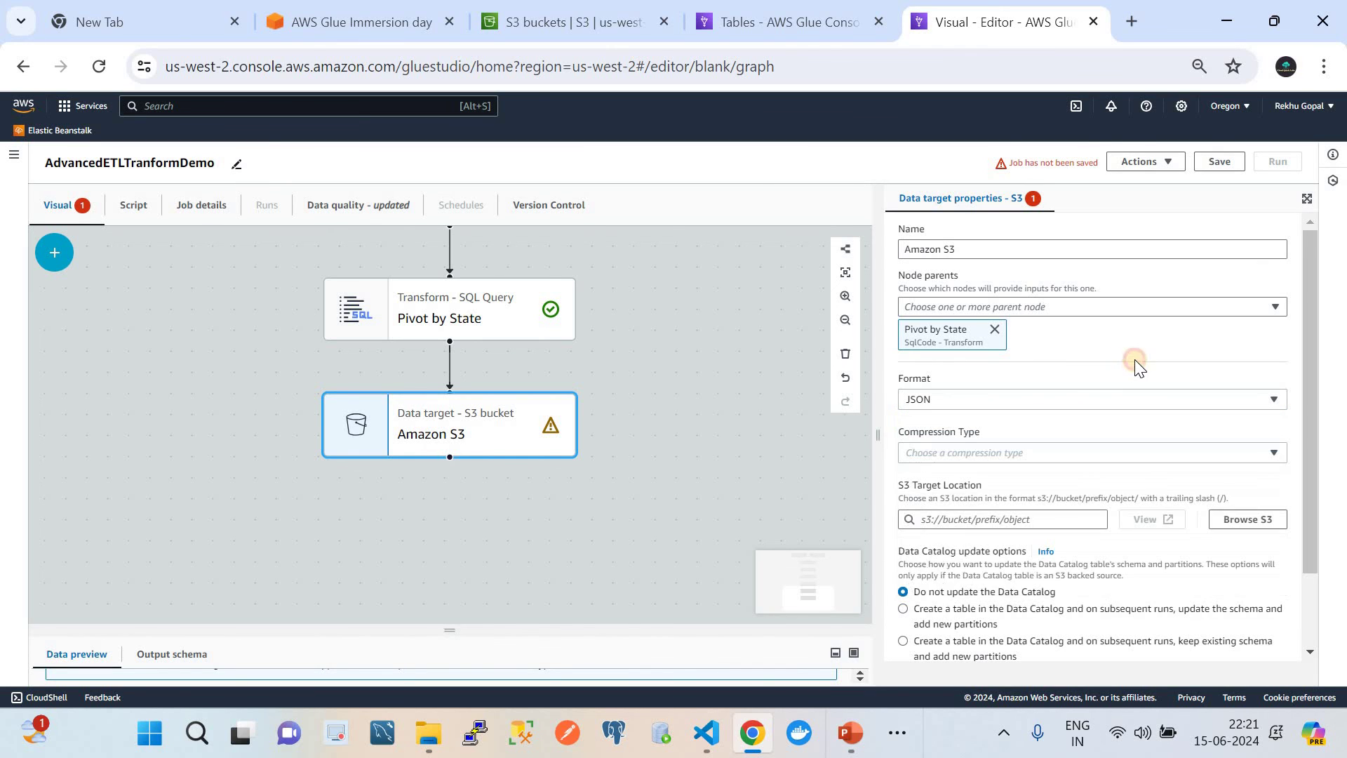
left_click(1017, 453)
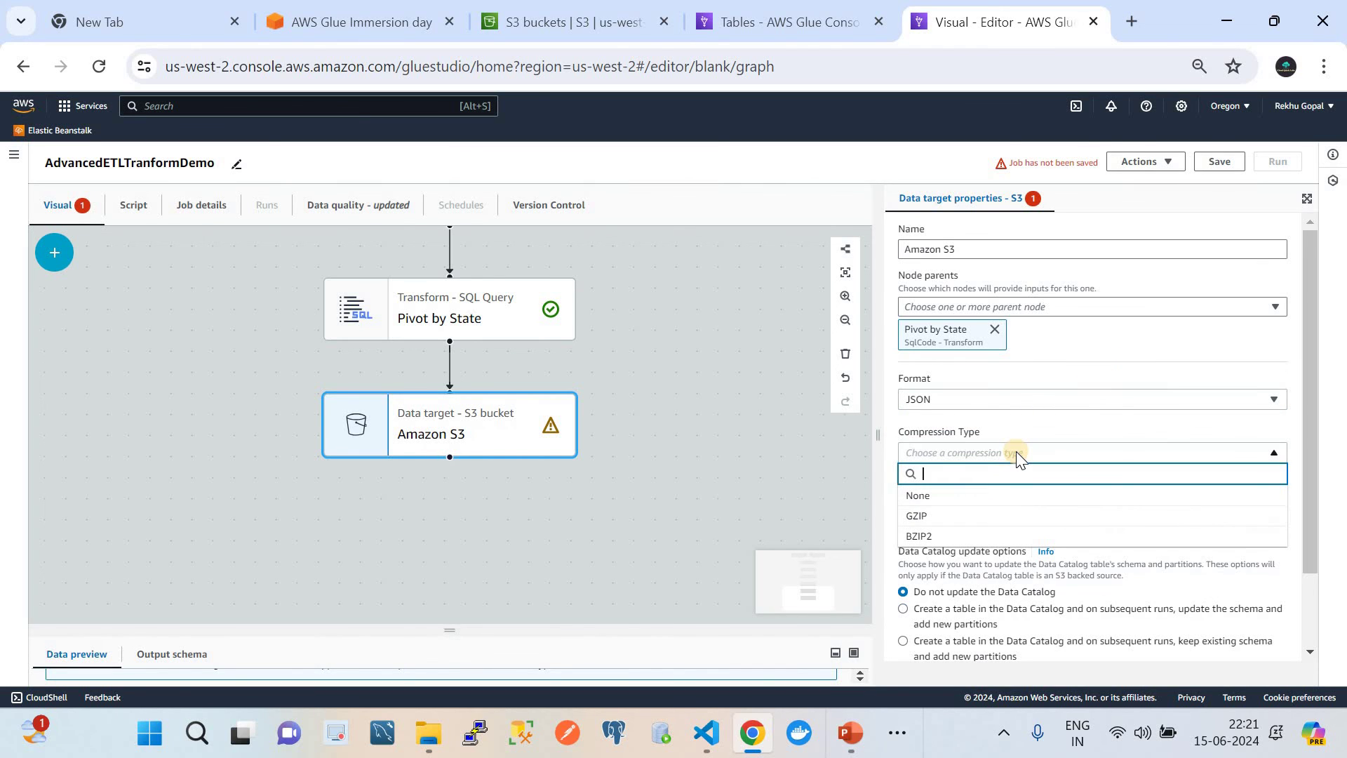
left_click(1024, 491)
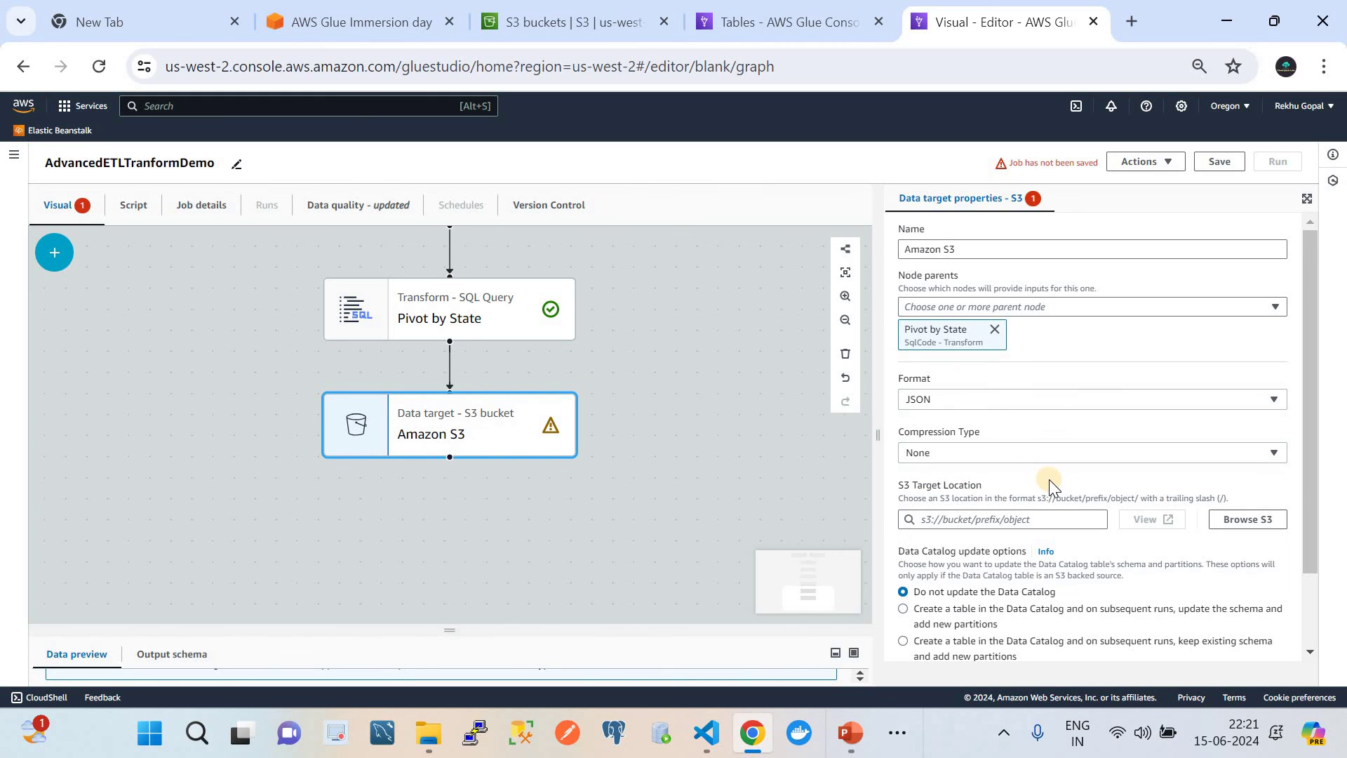
Browse S3 for the target location and open the glueworkshop bucket.
left_click(959, 520)
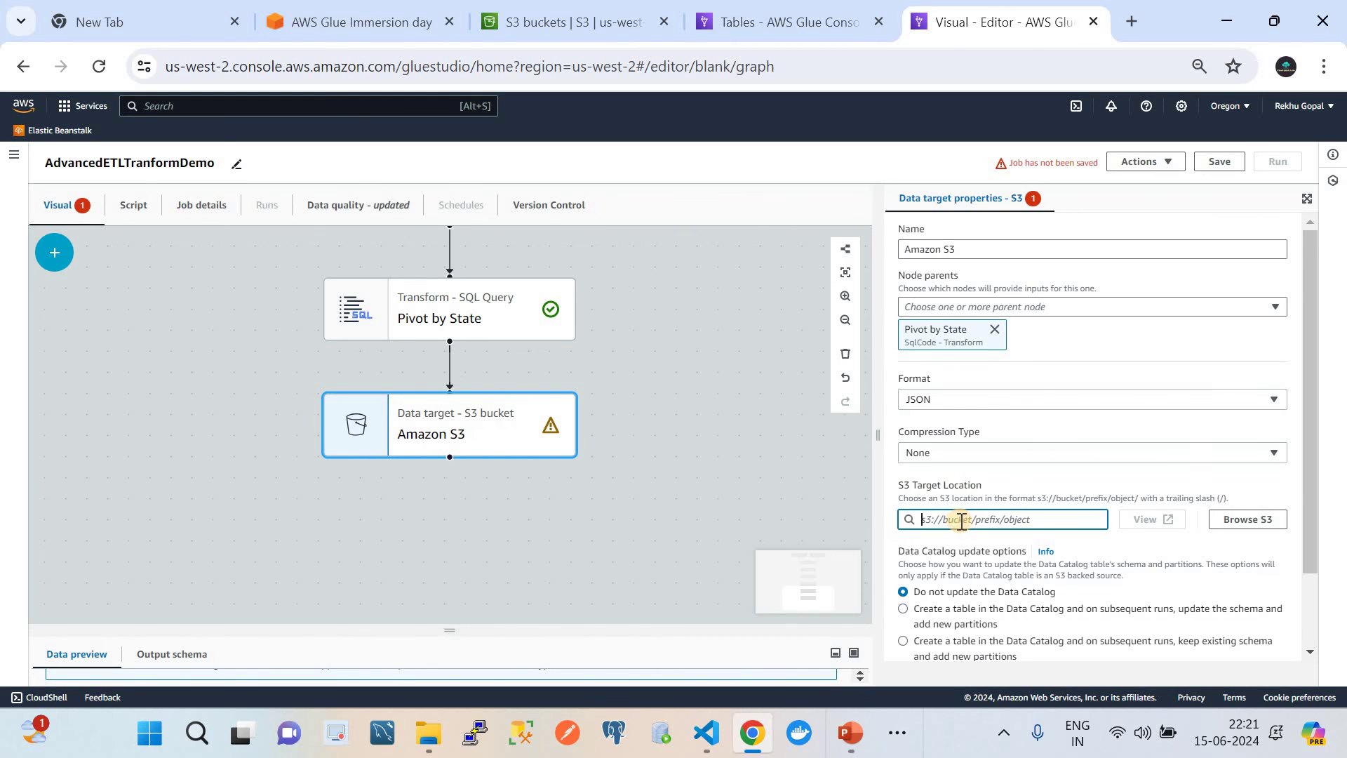
left_click(1253, 520)
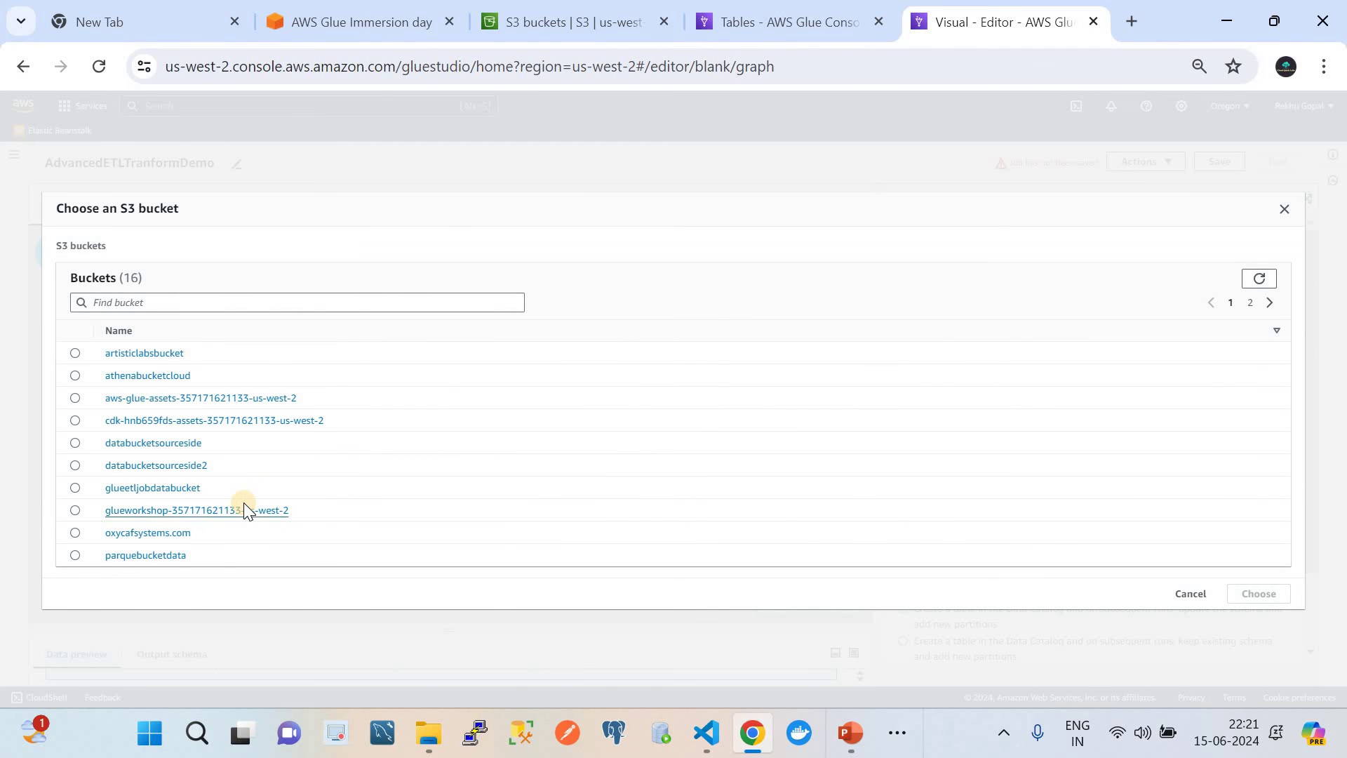
left_click(246, 511)
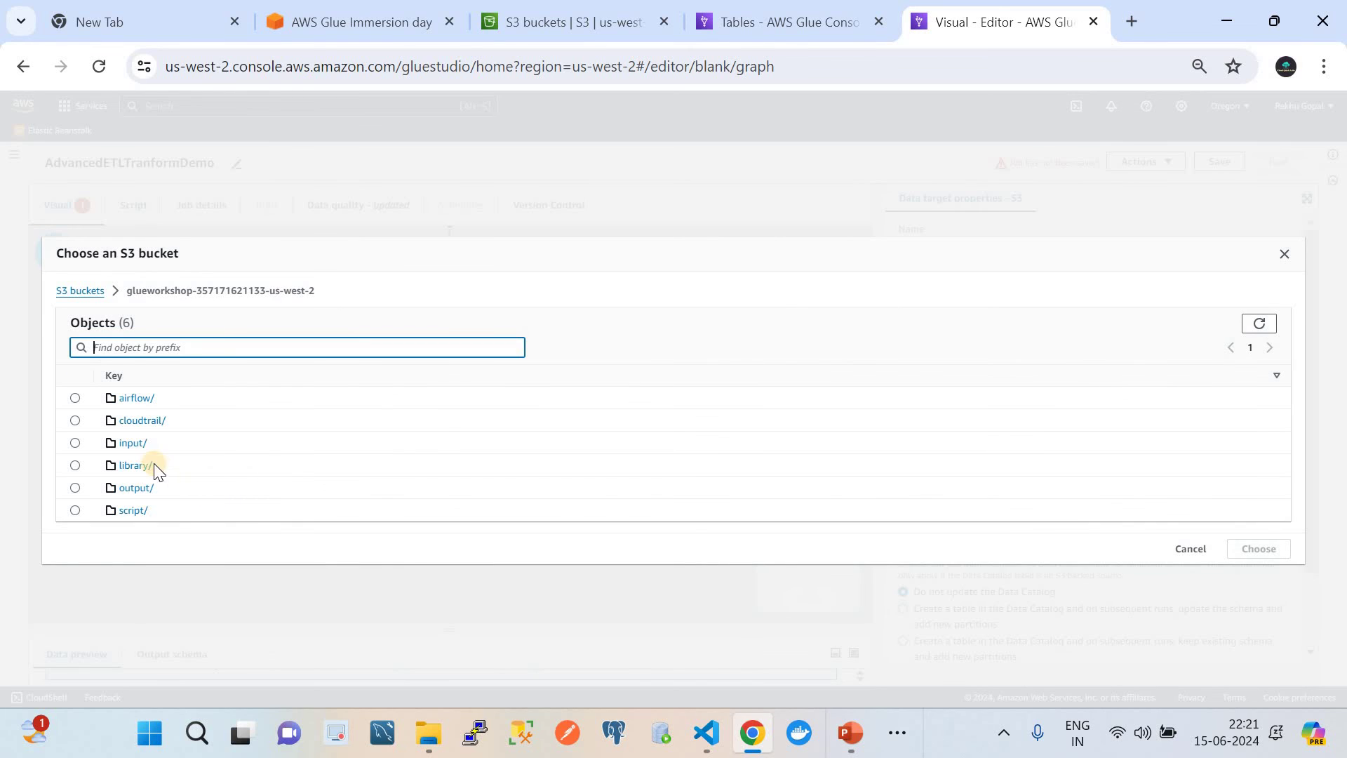
left_click(136, 489)
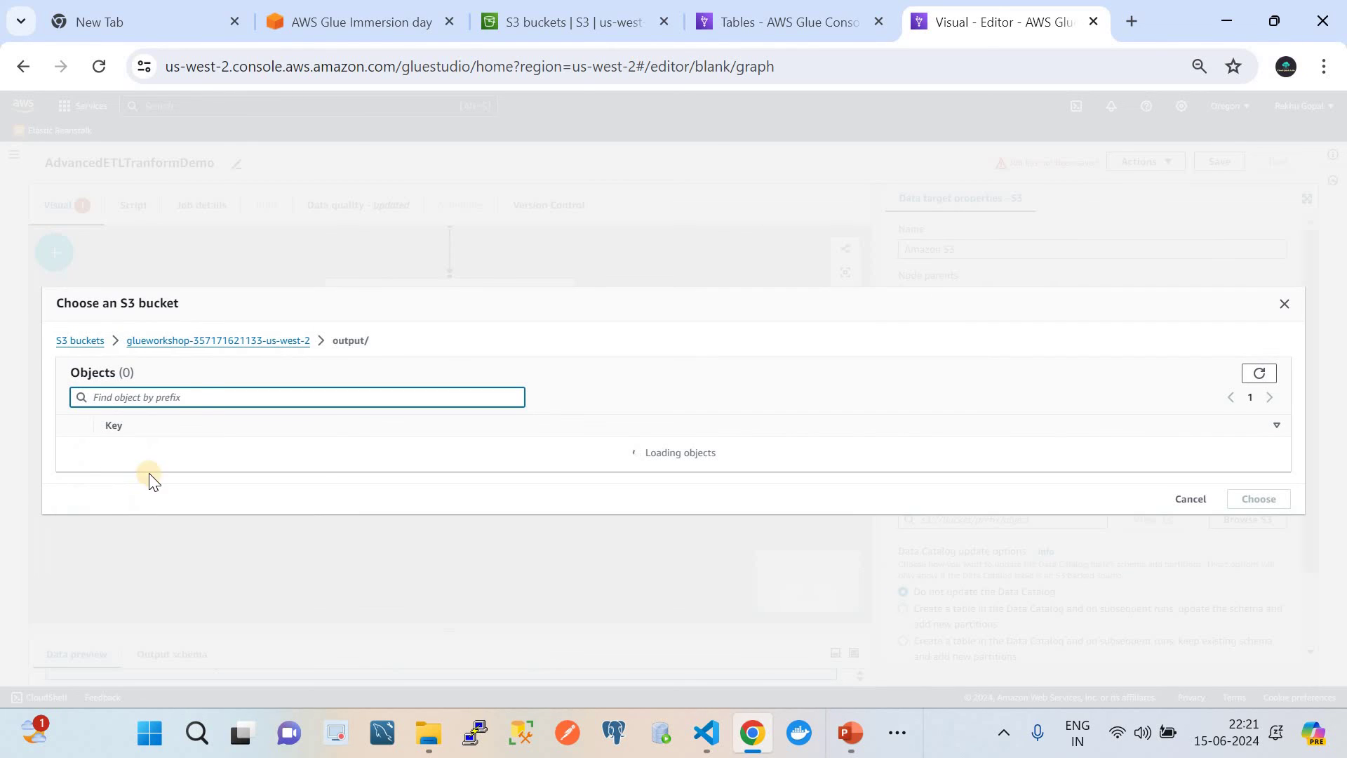
left_click(129, 455)
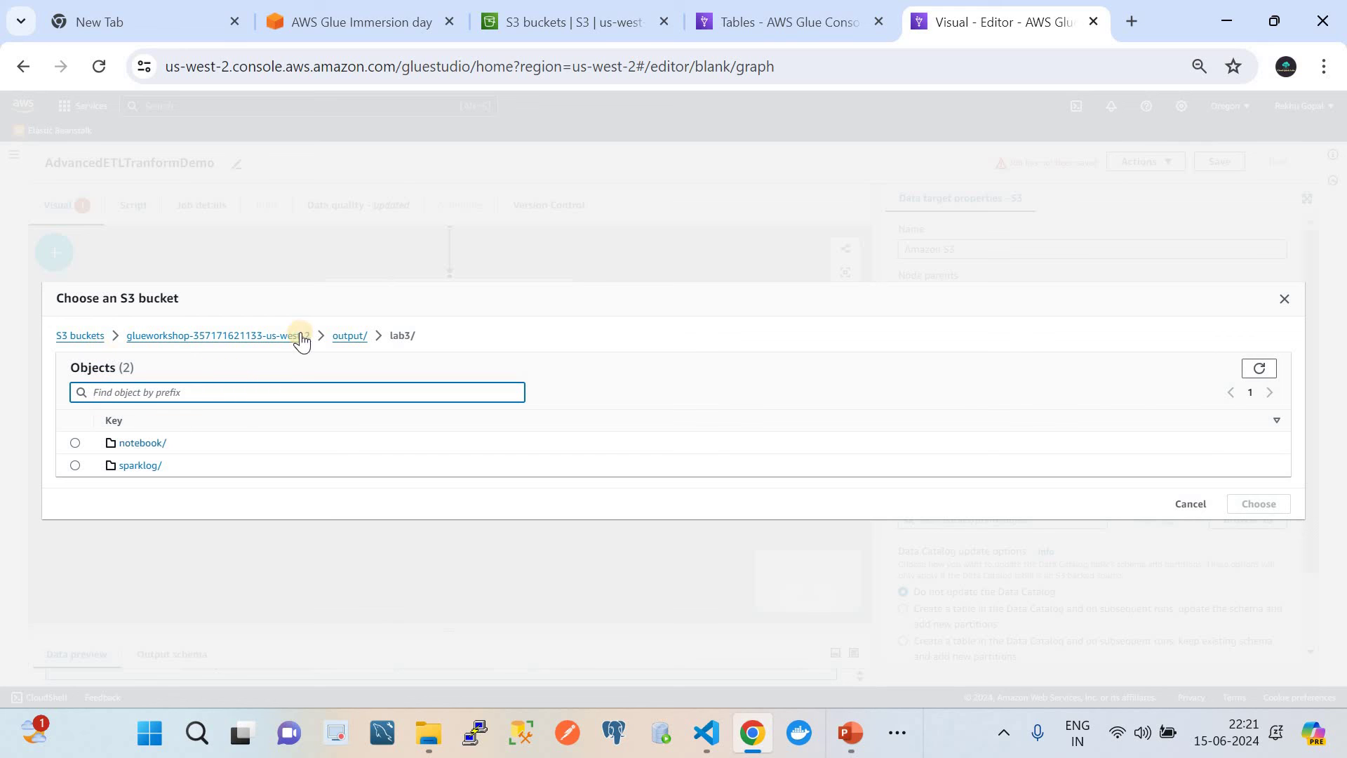
left_click(271, 336)
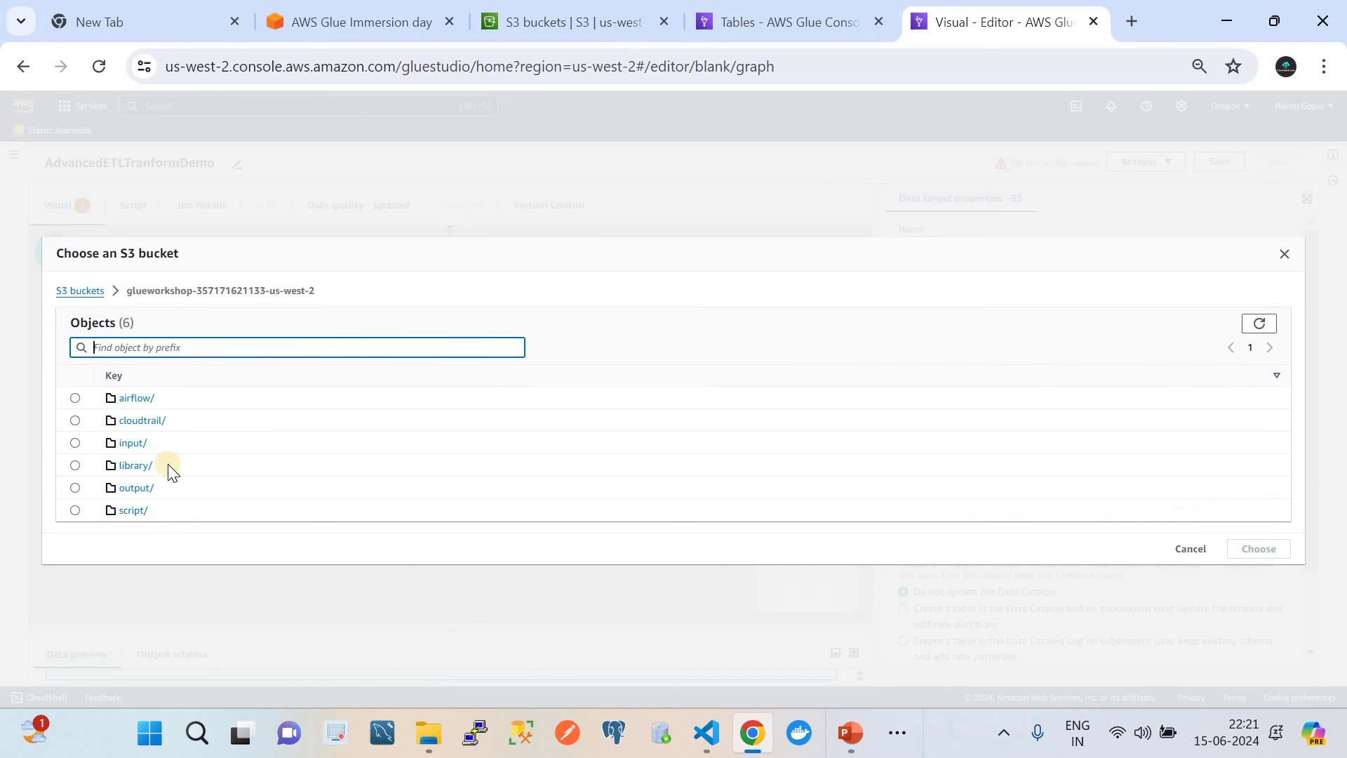
left_click(137, 487)
left_click(124, 456)
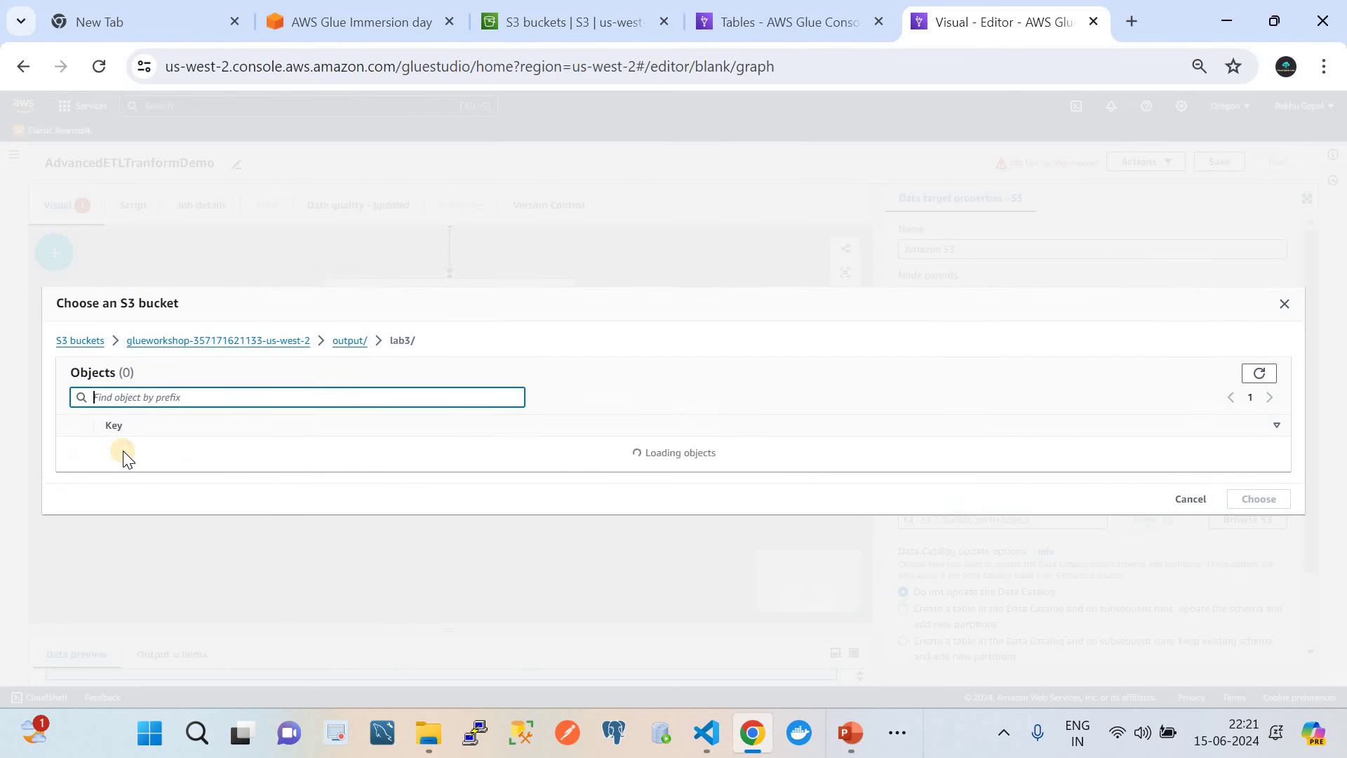
left_click(349, 336)
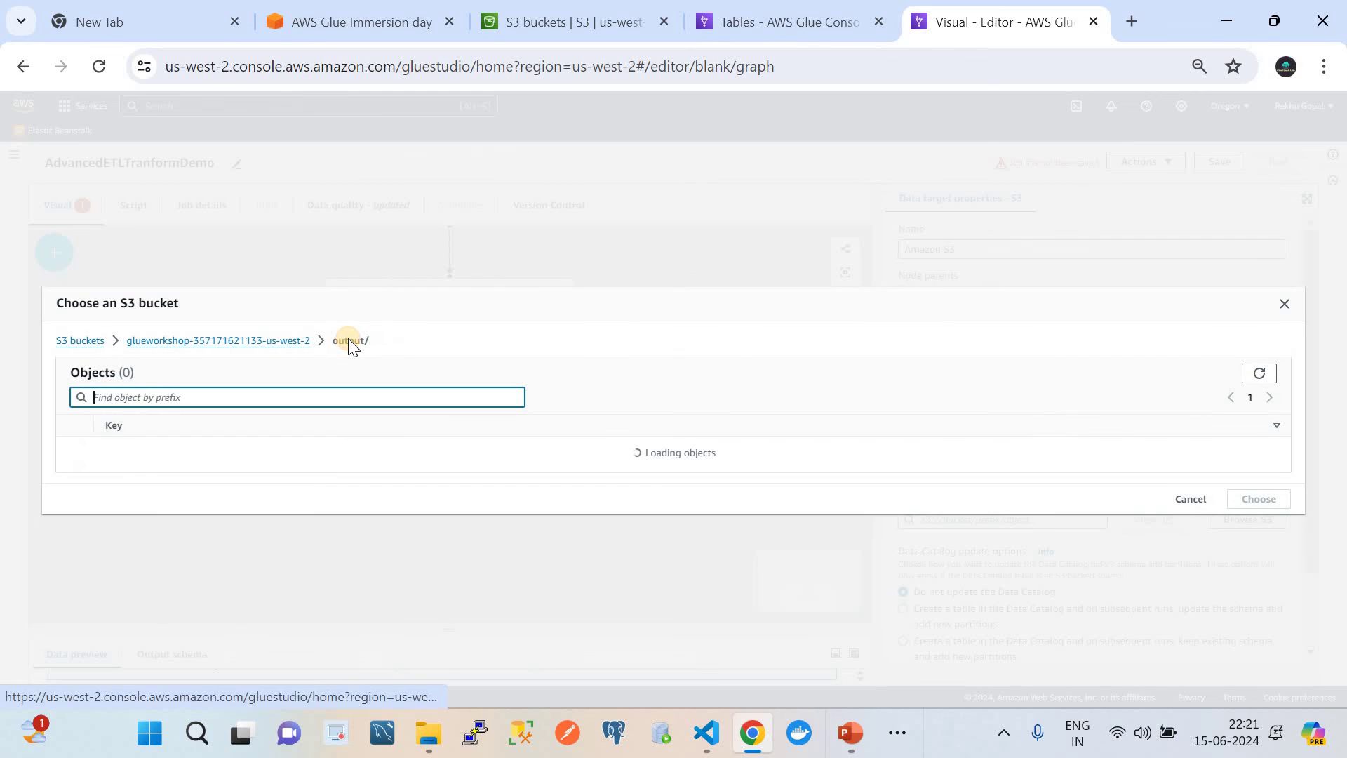
left_click(227, 346)
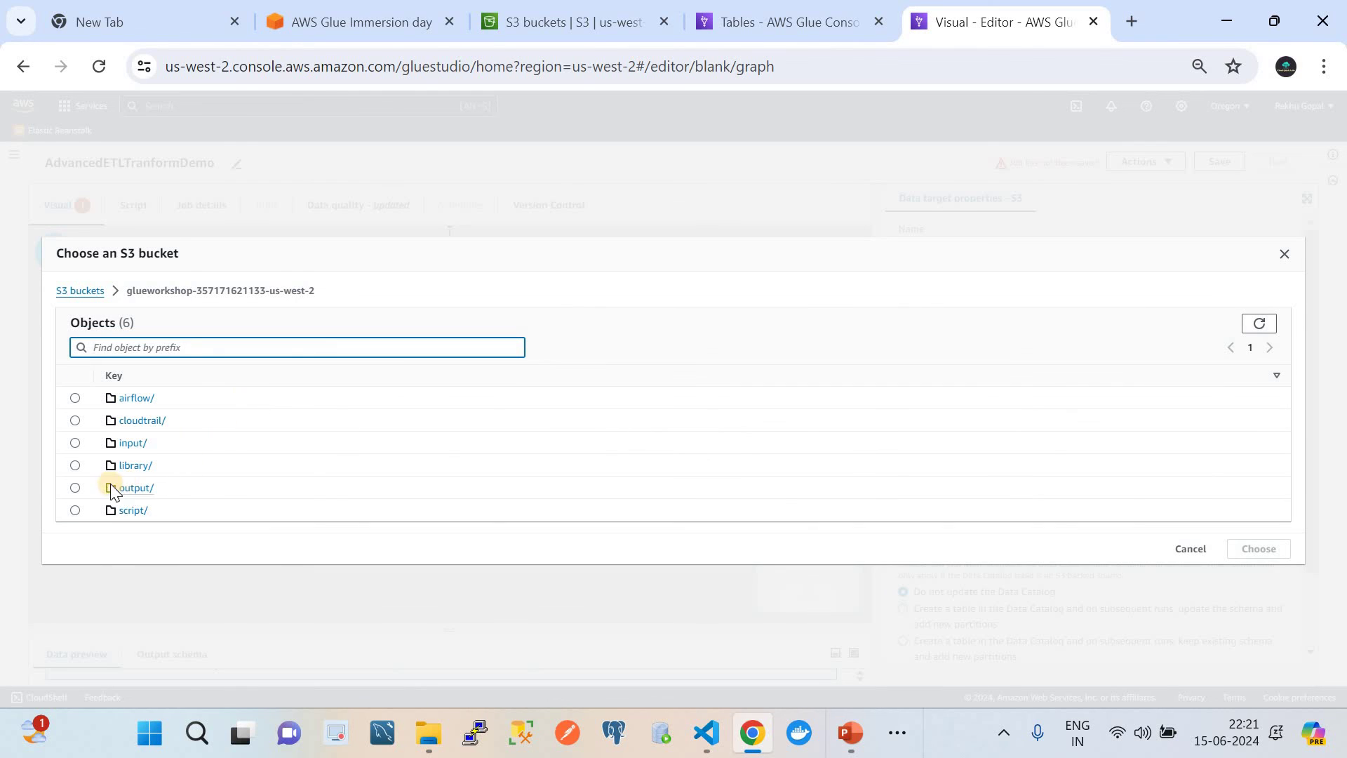
Choose the output/ folder as the S3 target location and review the target's format, compression and Data Catalog update options.
left_click(75, 488)
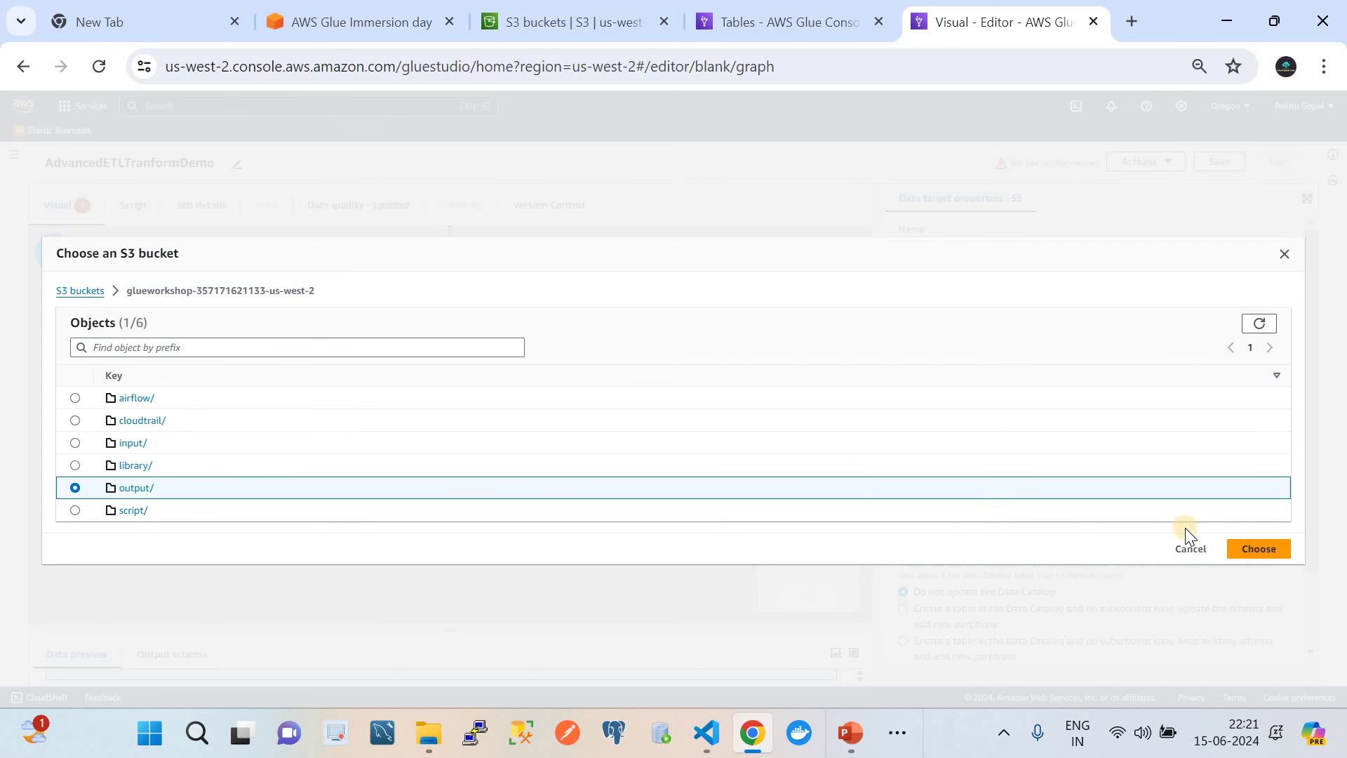
left_click(1254, 549)
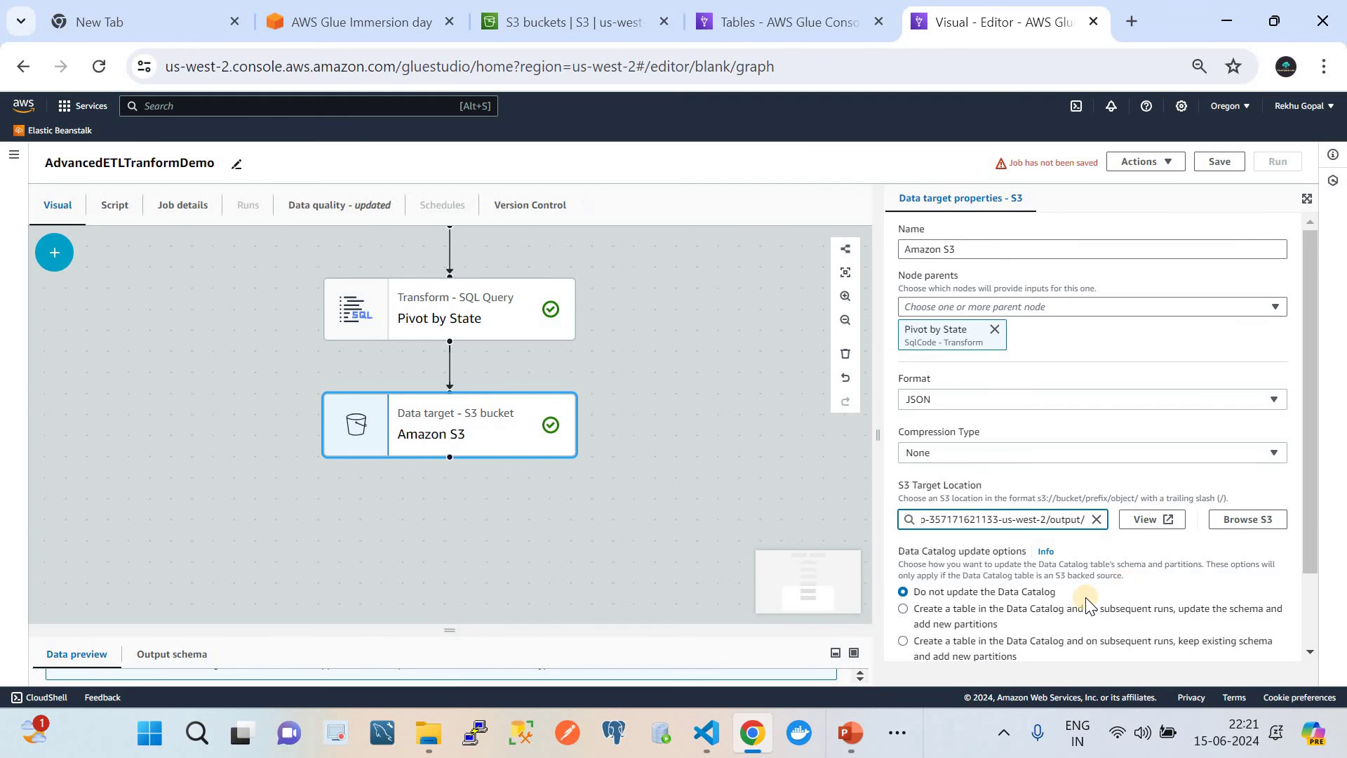
scroll(1085, 602, "down", 3)
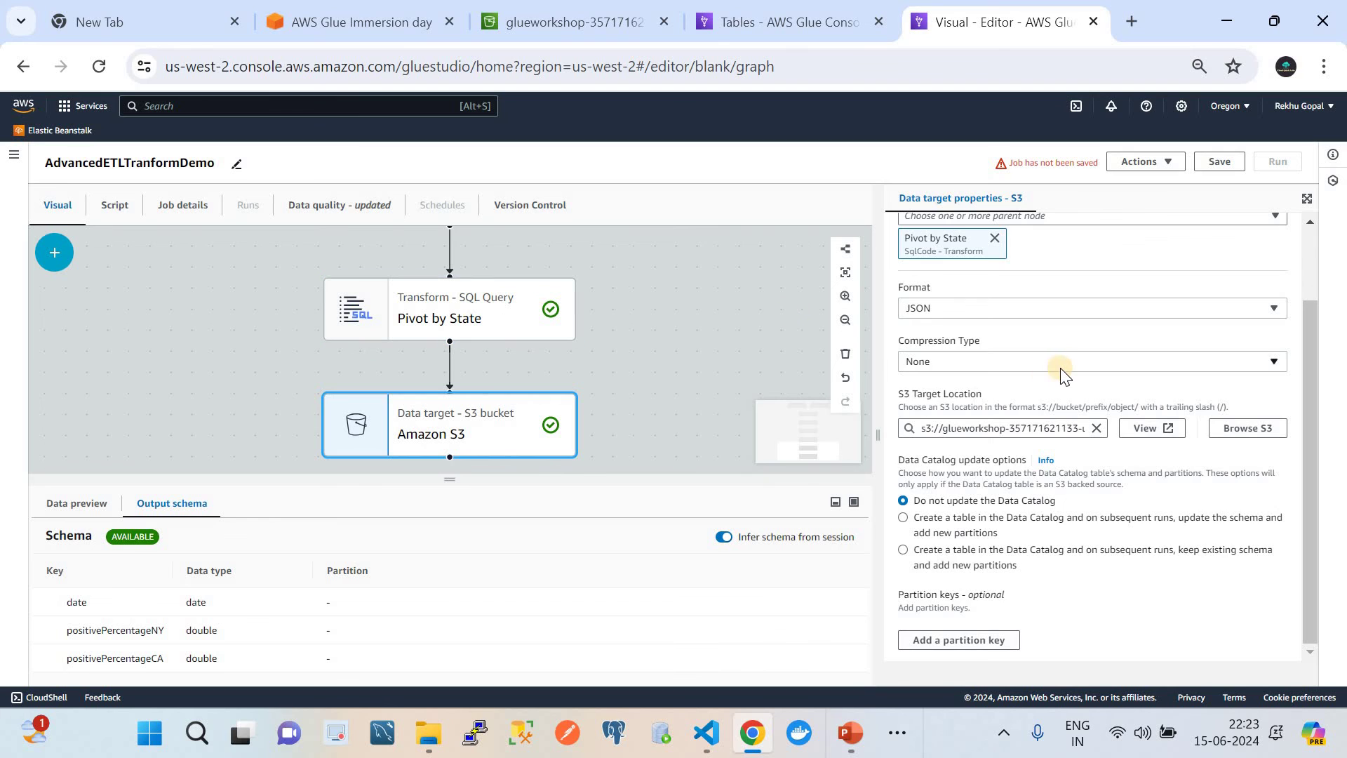
scroll(1060, 369, "up", 2)
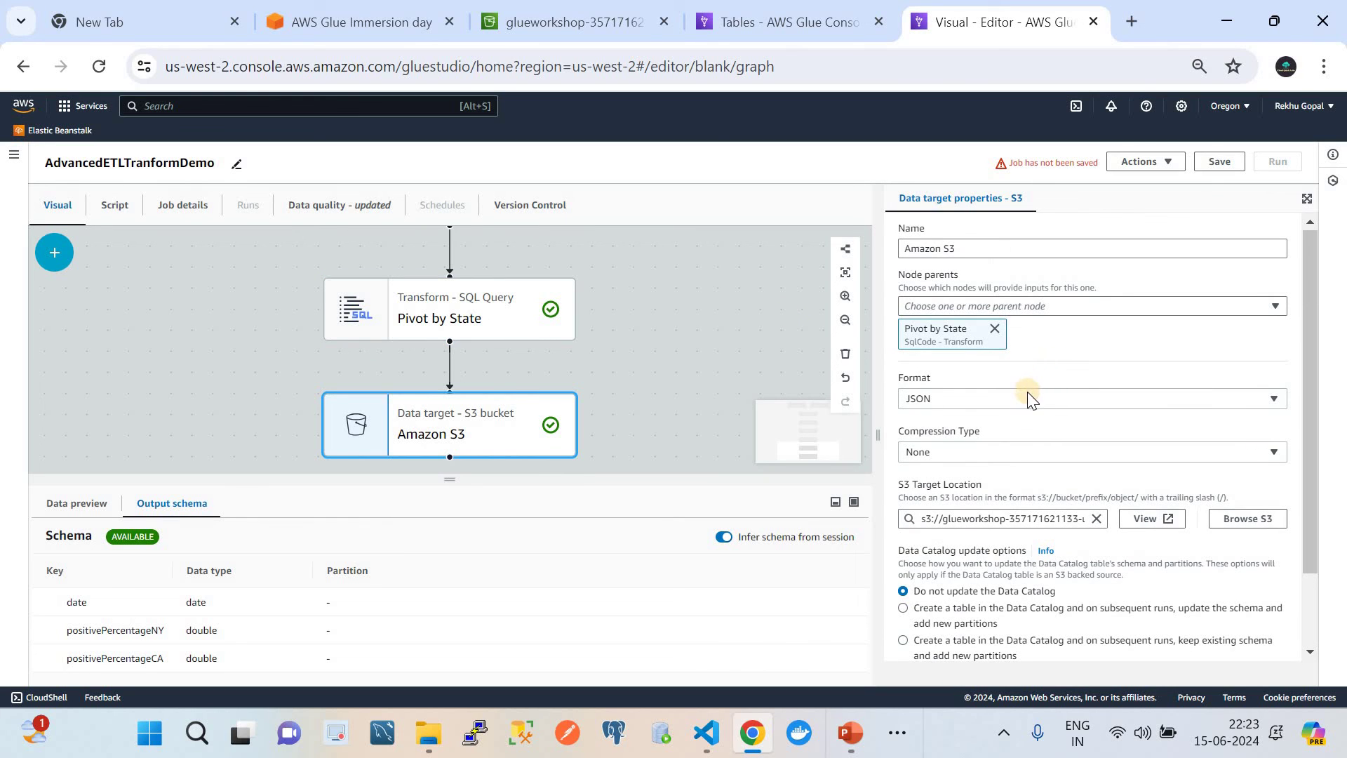
scroll(1027, 392, "down", 1)
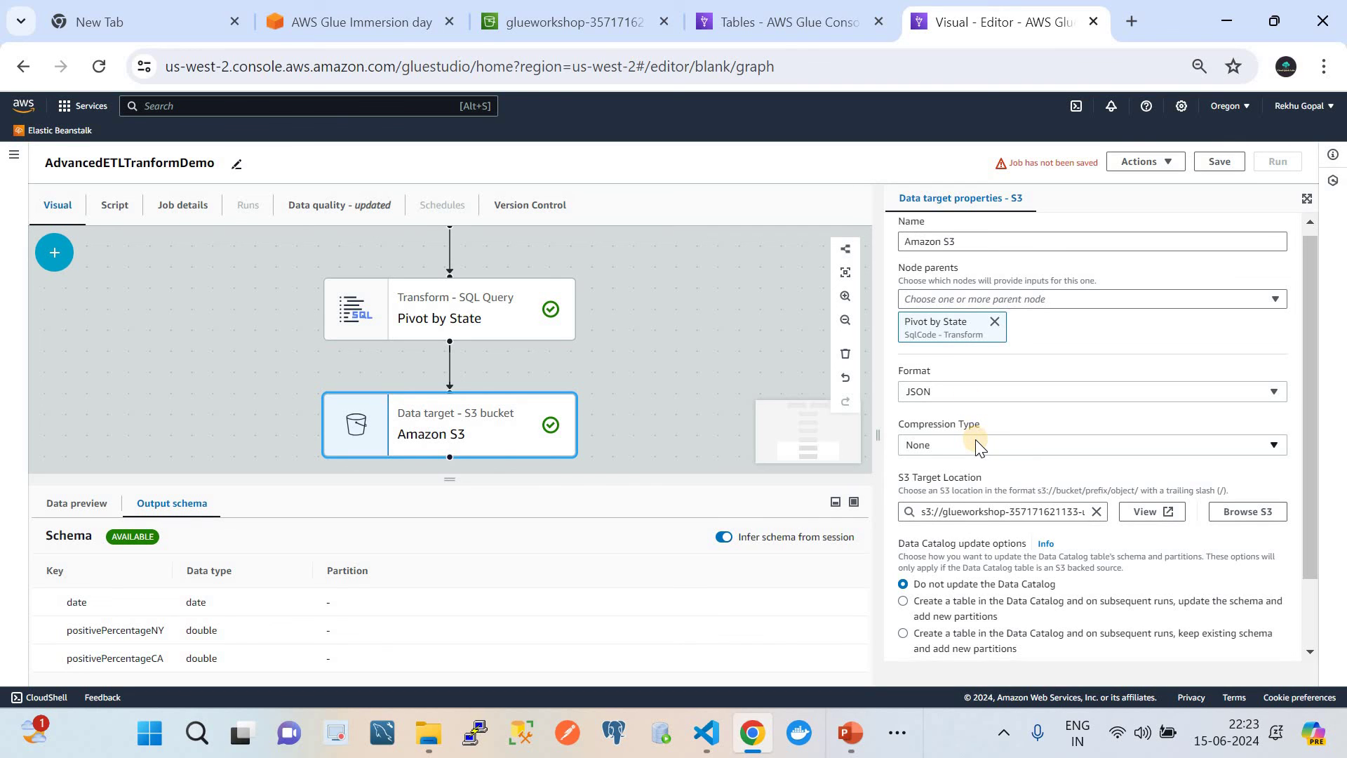
scroll(976, 439, "down", 2)
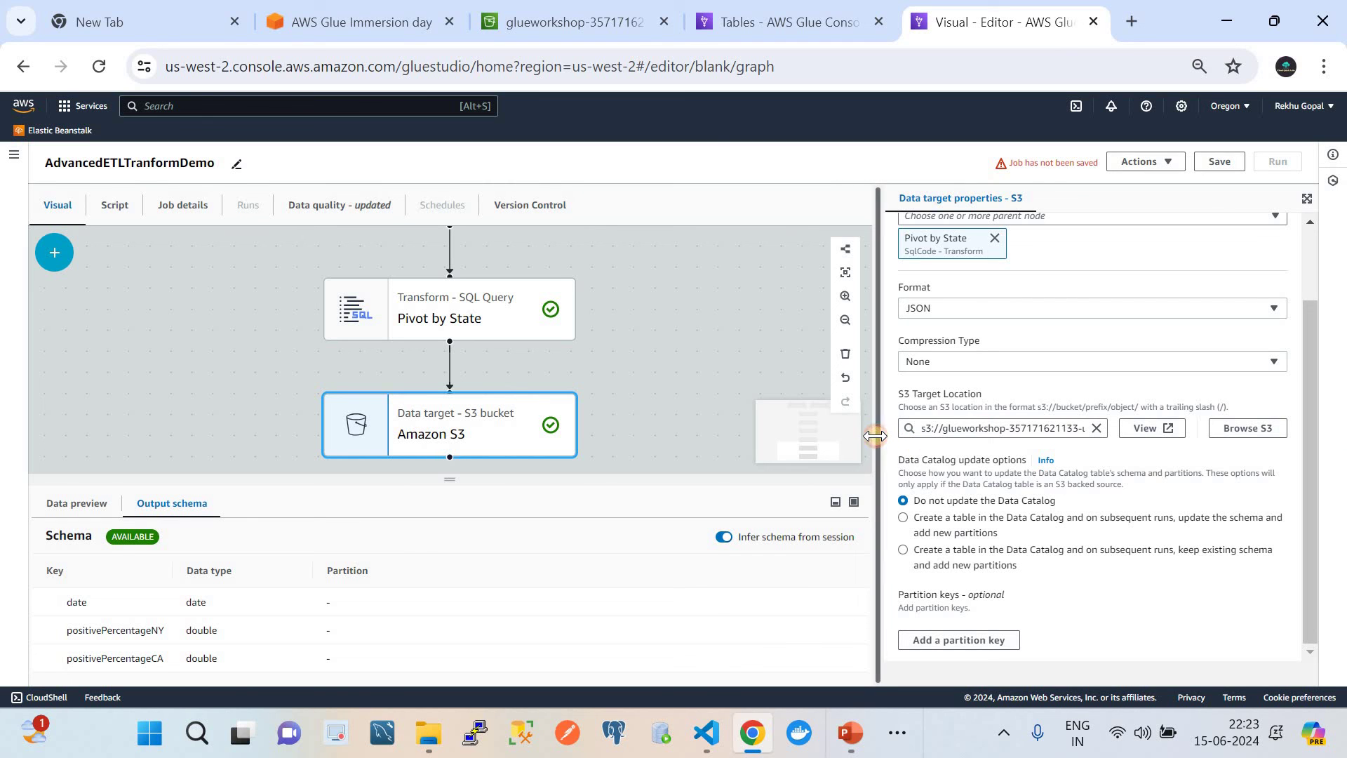
Add a Select From Collection transform node to the job canvas.
left_click(644, 325)
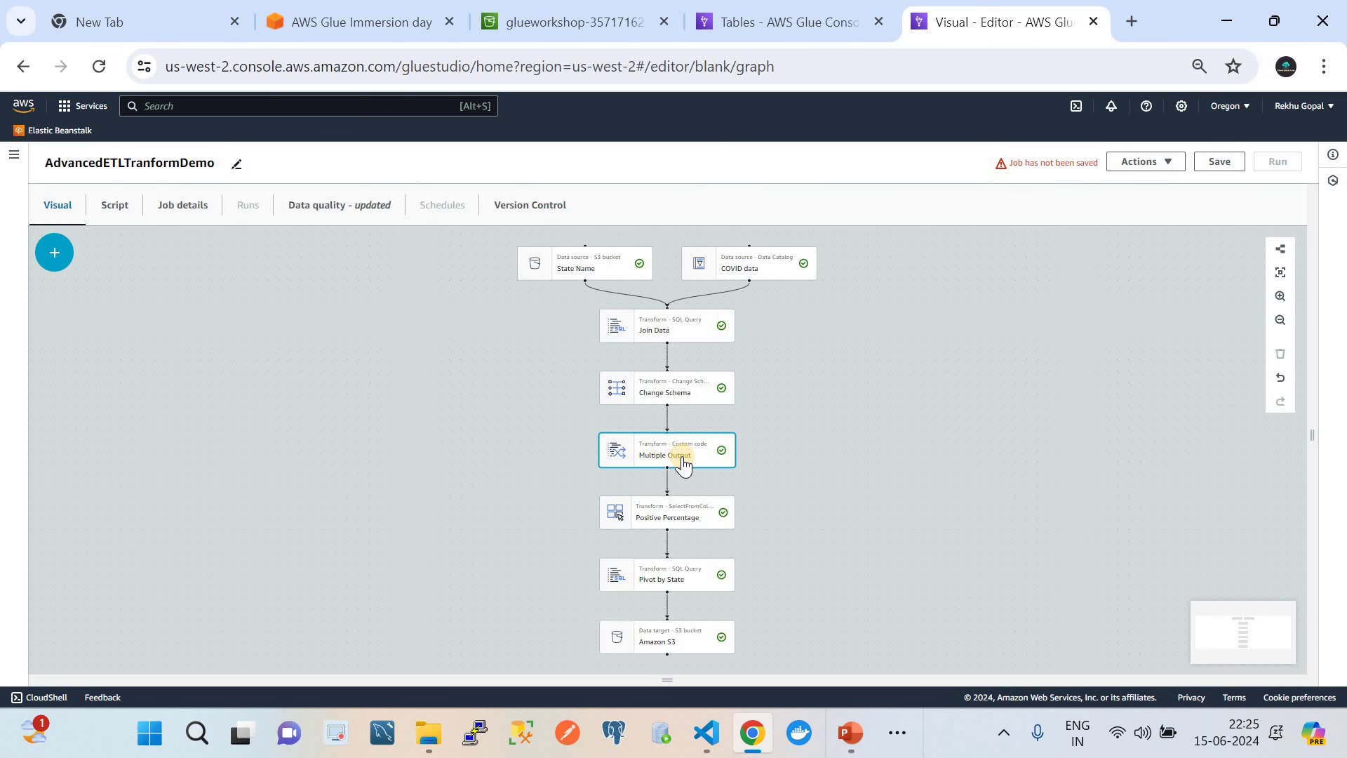
left_click(54, 265)
left_click(153, 312)
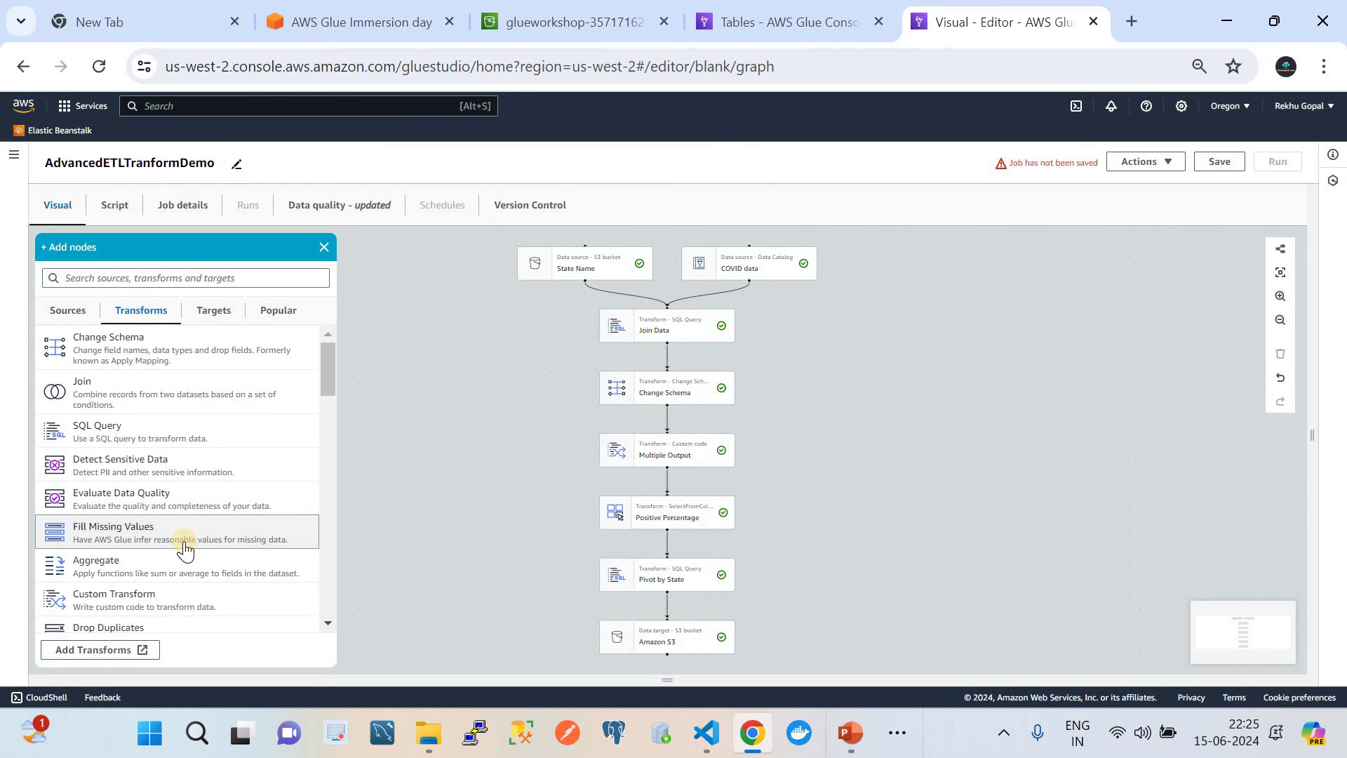
scroll(180, 506, "down", 1)
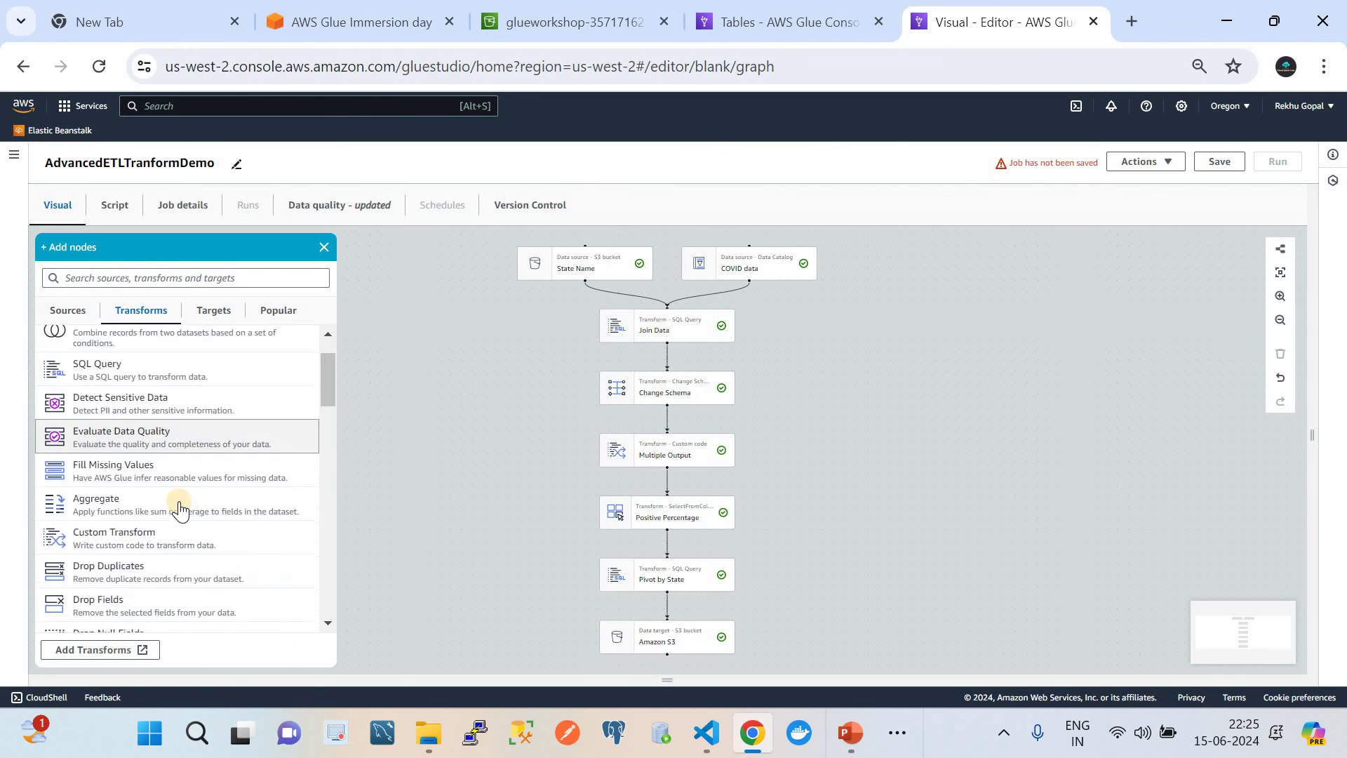
scroll(181, 509, "down", 1)
scroll(180, 509, "up", 2)
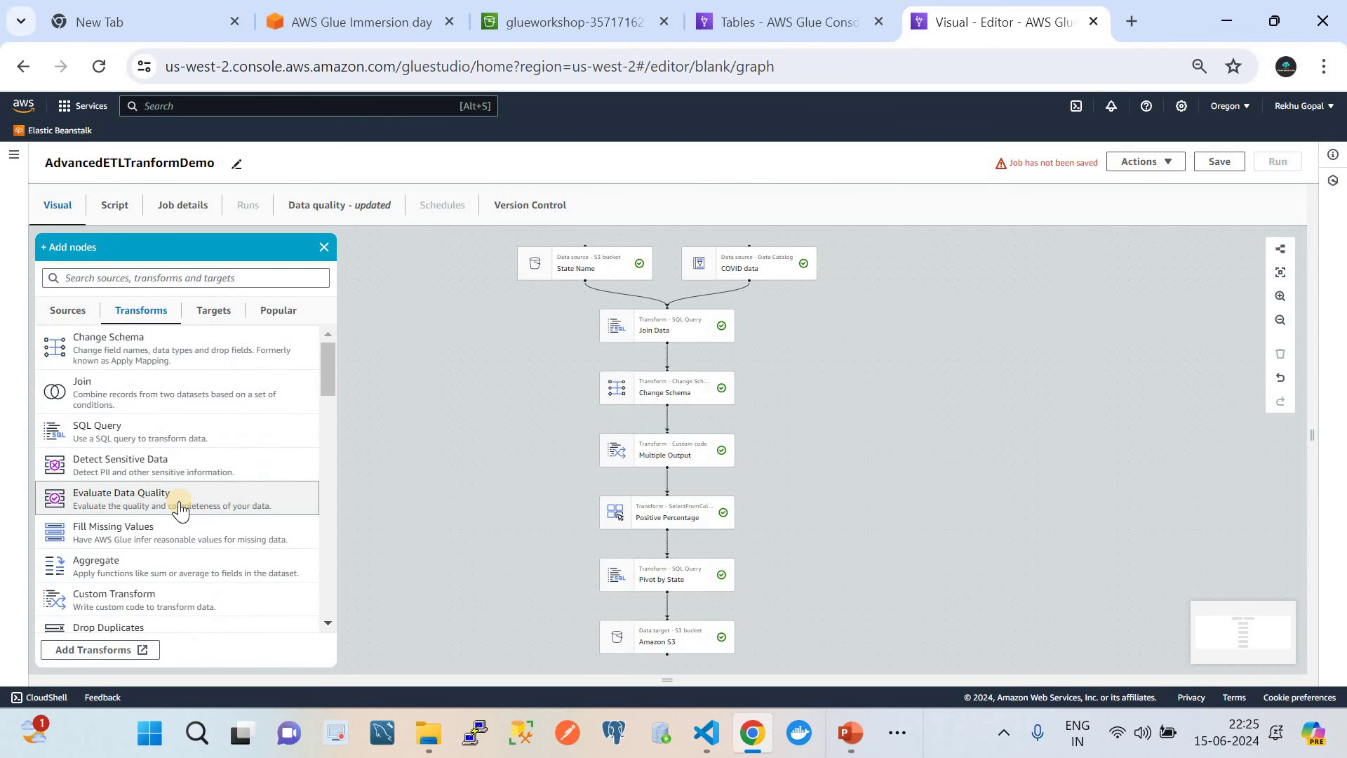
scroll(180, 507, "down", 2)
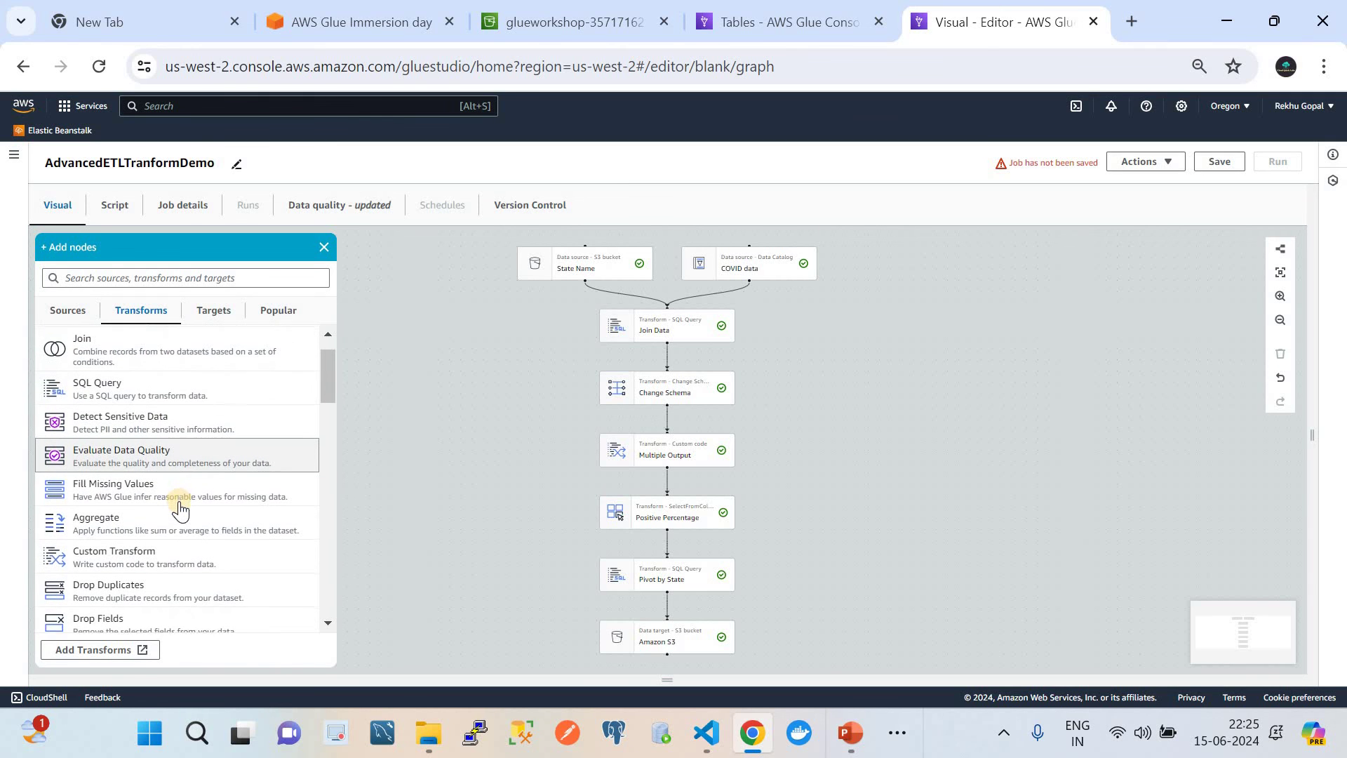
scroll(180, 509, "down", 3)
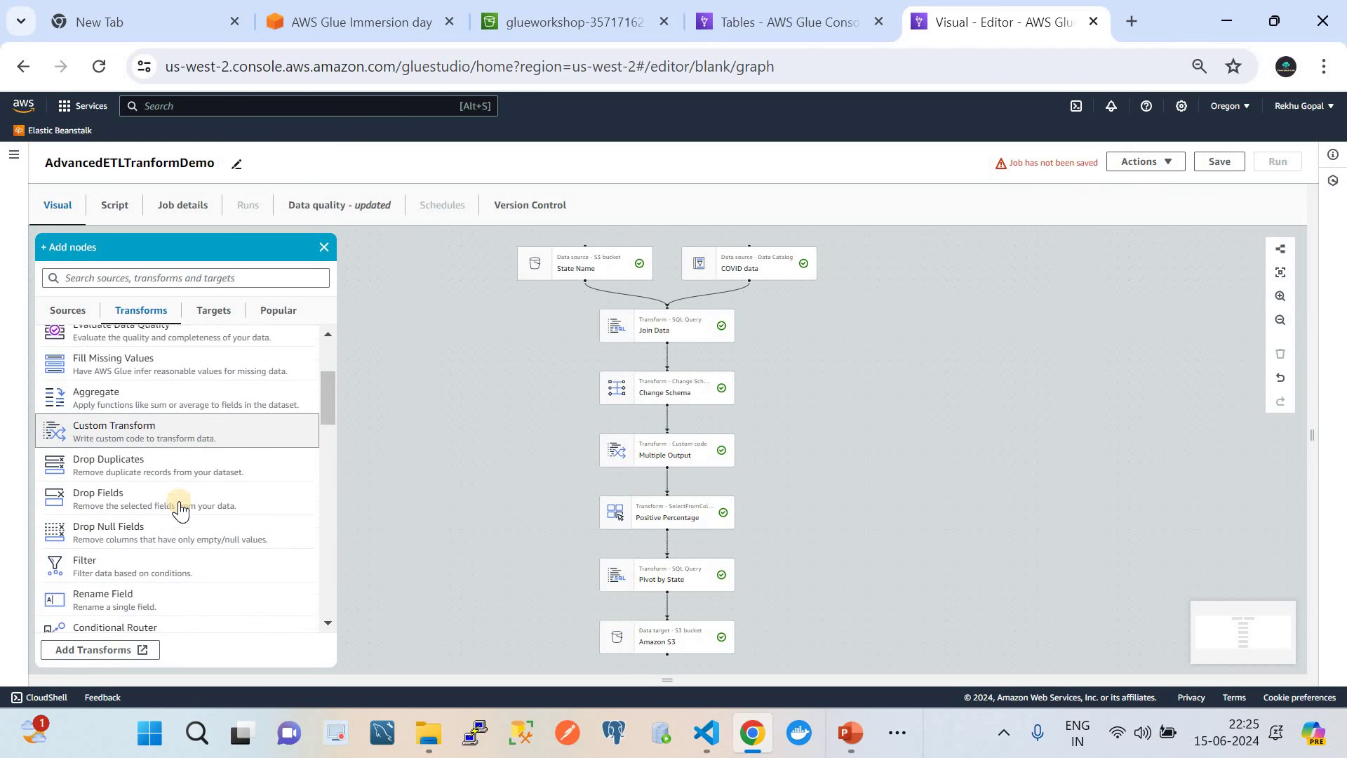
scroll(180, 509, "down", 4)
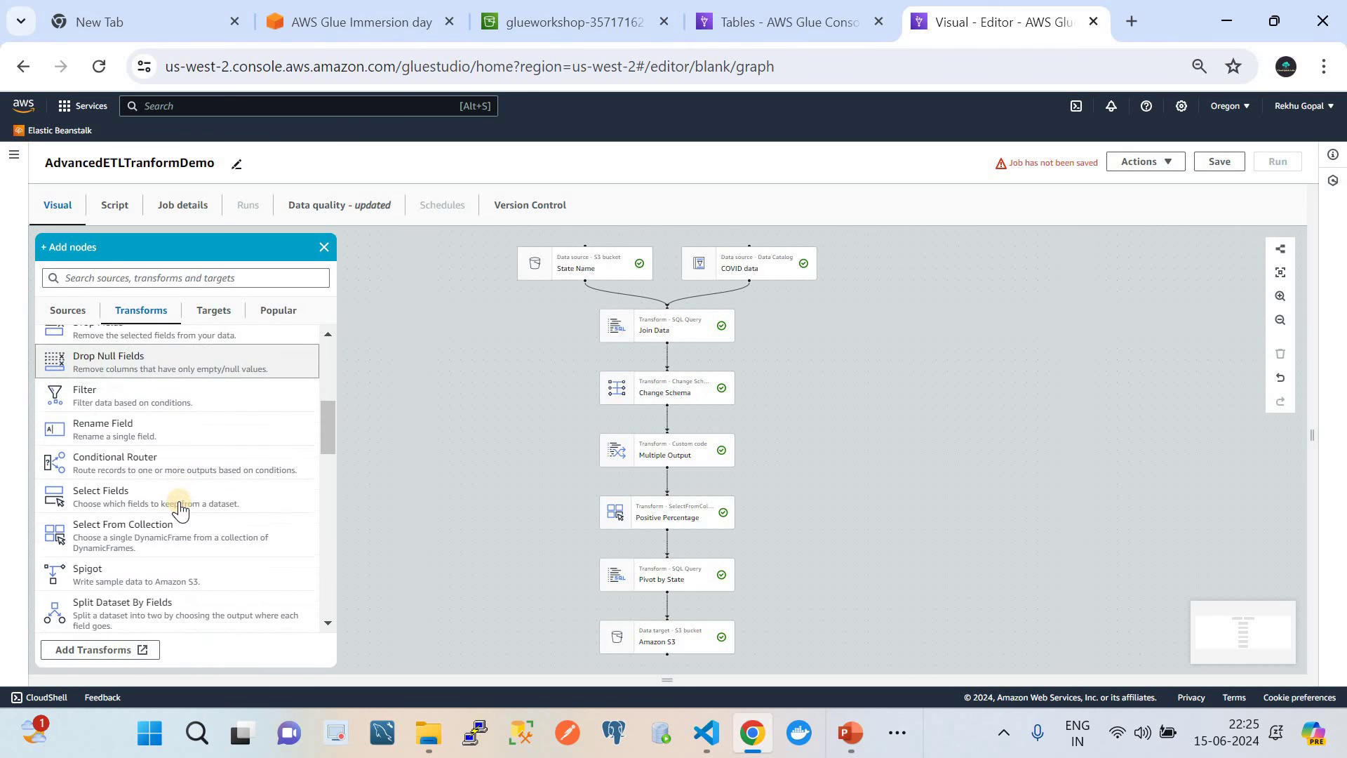
left_click(175, 519)
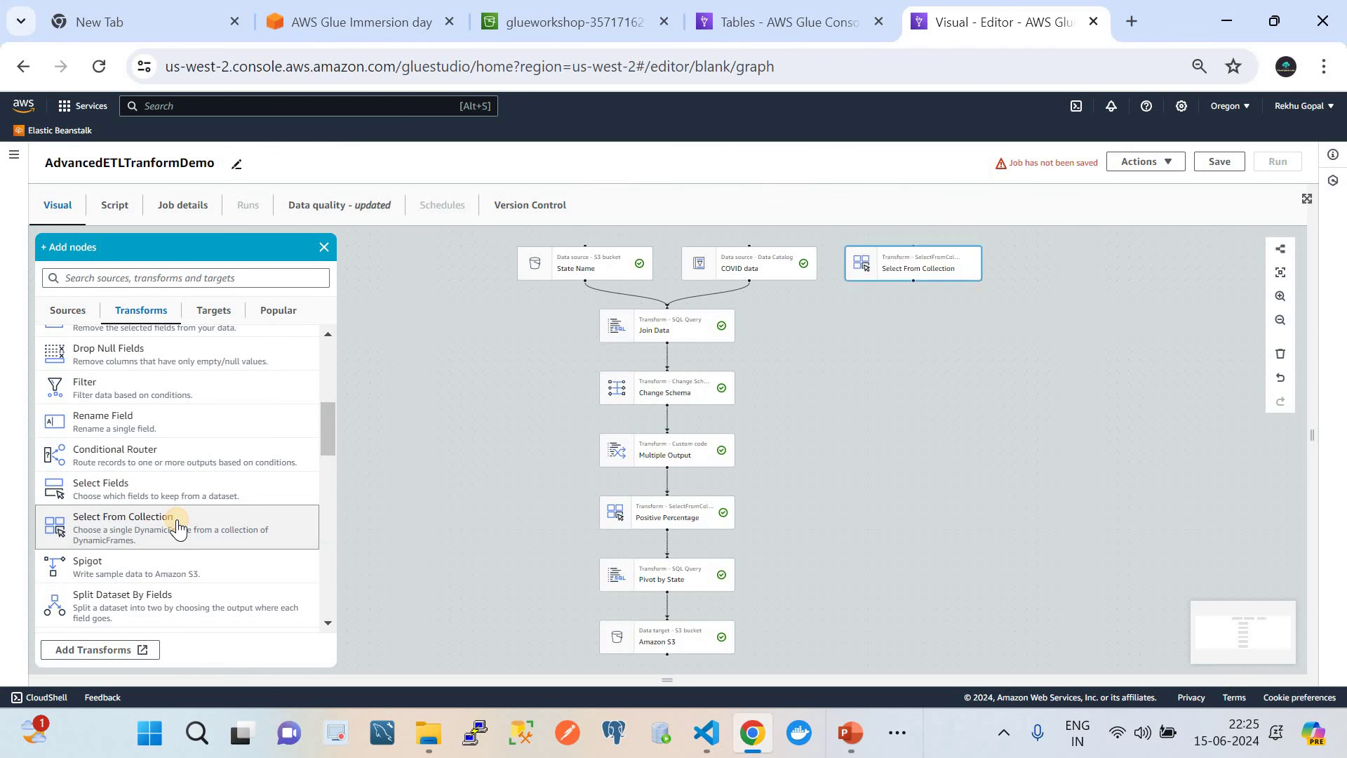
left_click(1249, 442)
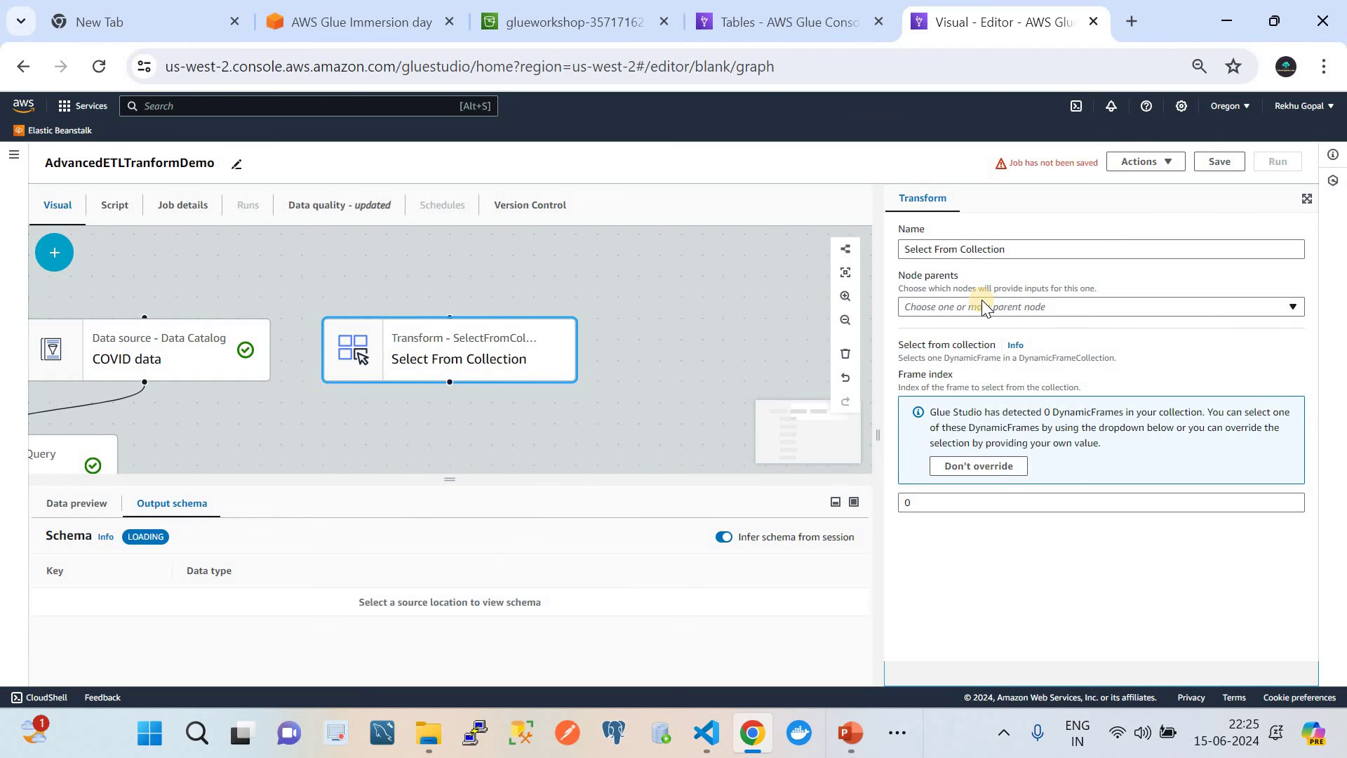
Set Multiple Output as the parent node of the Select From Collection transform.
left_click(983, 307)
scroll(1031, 470, "down", 1)
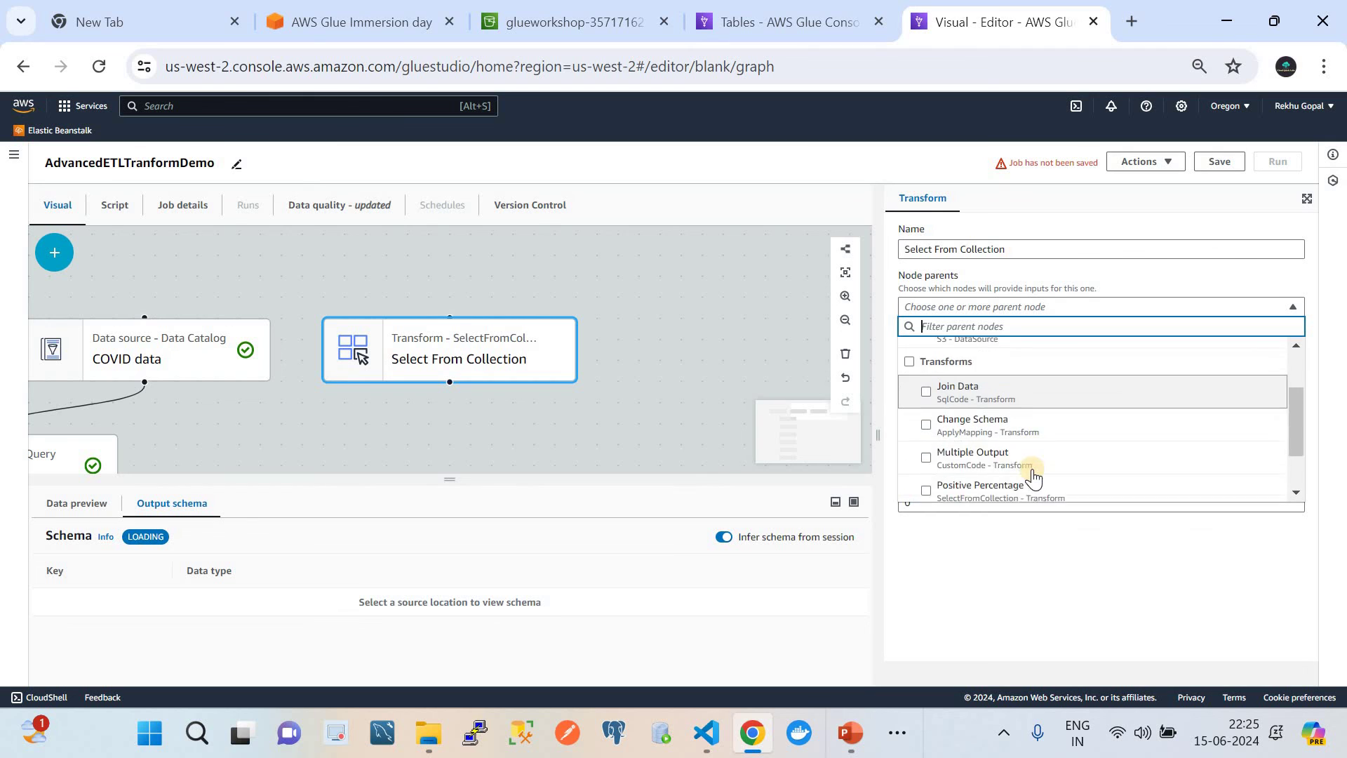
scroll(1032, 474, "down", 1)
left_click(926, 411)
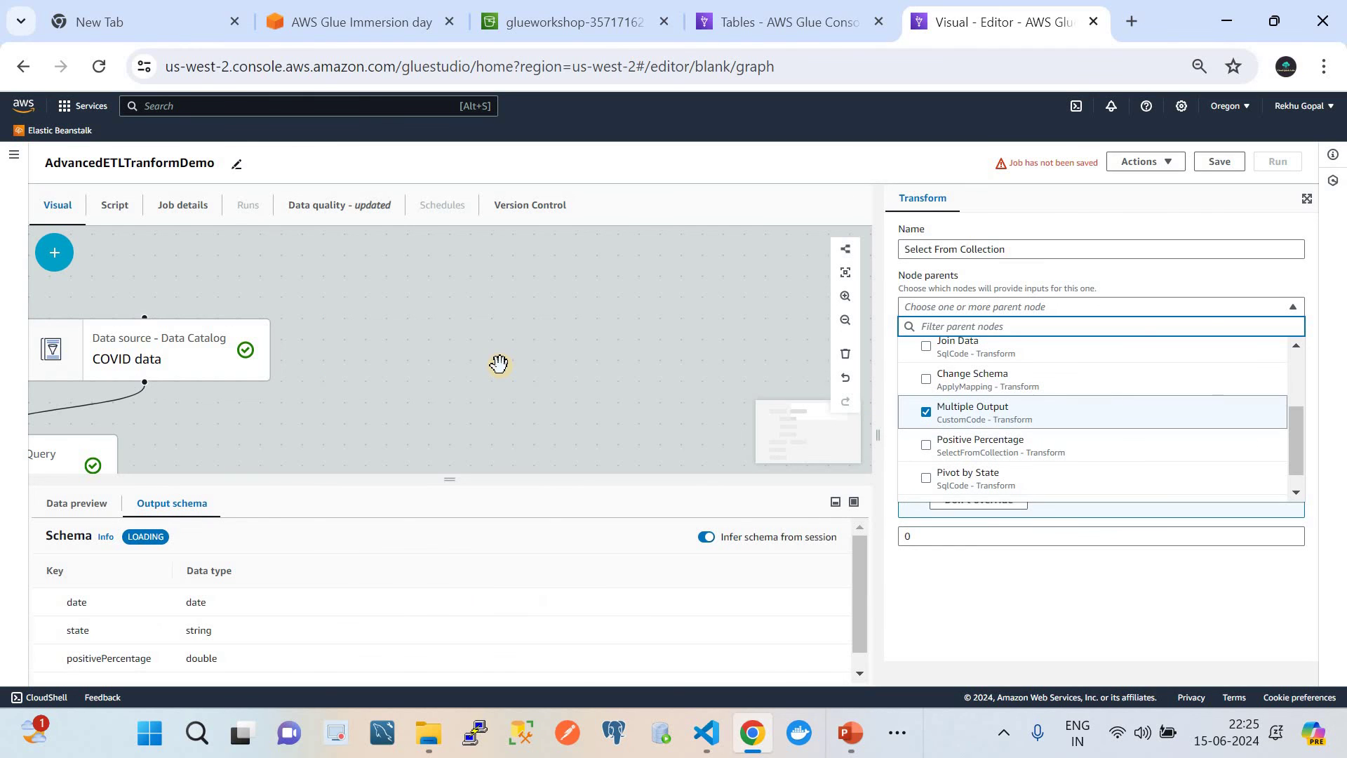
left_click(692, 295)
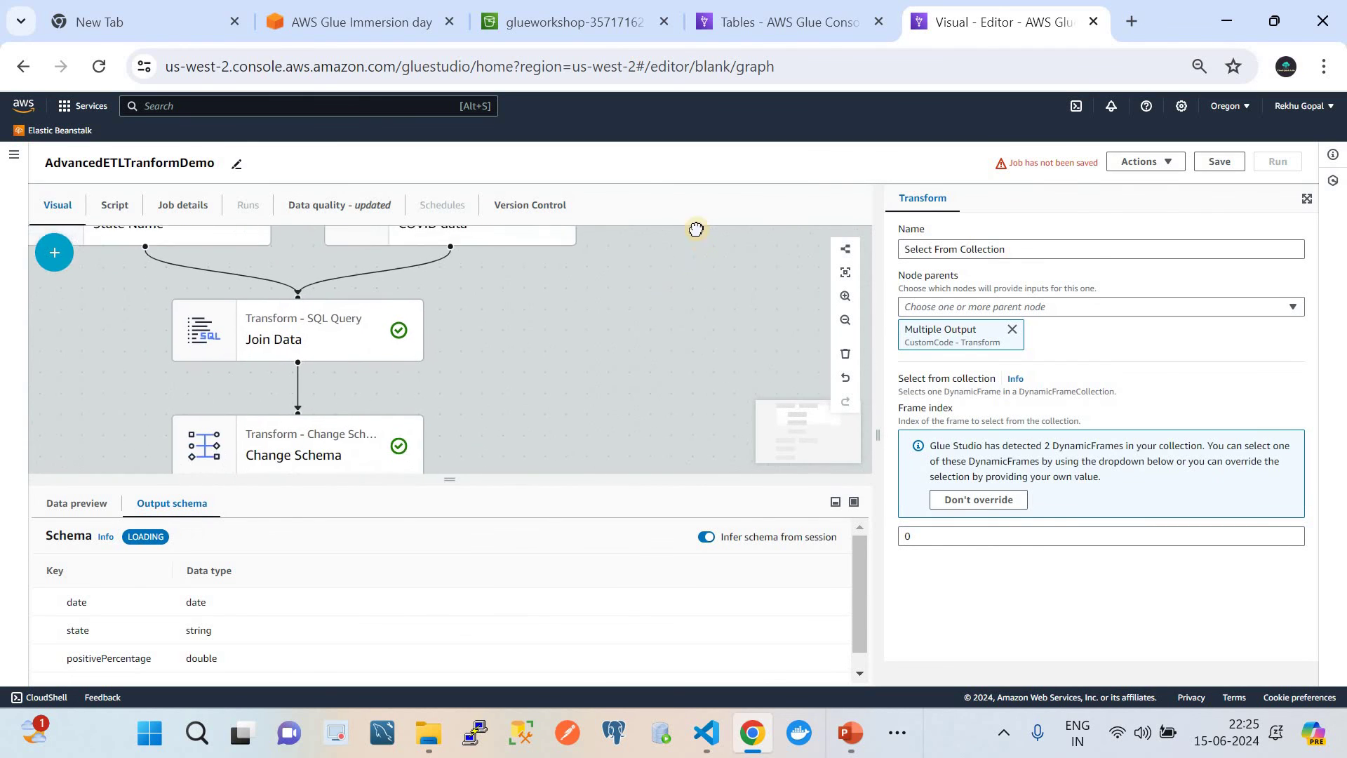
Rename the new Select From Collection node as "Increase cases".
scroll(628, 394, "down", 1)
scroll(599, 267, "down", 3)
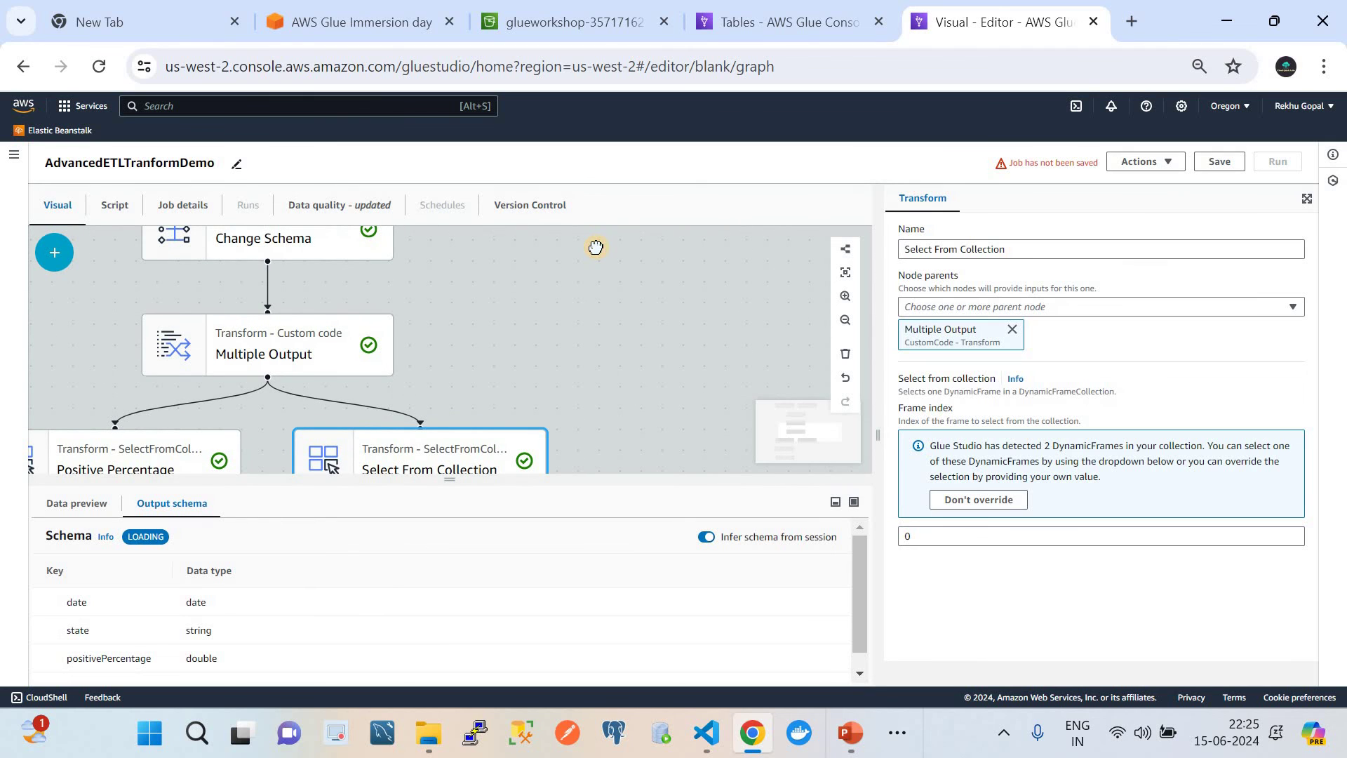
scroll(560, 280, "down", 2)
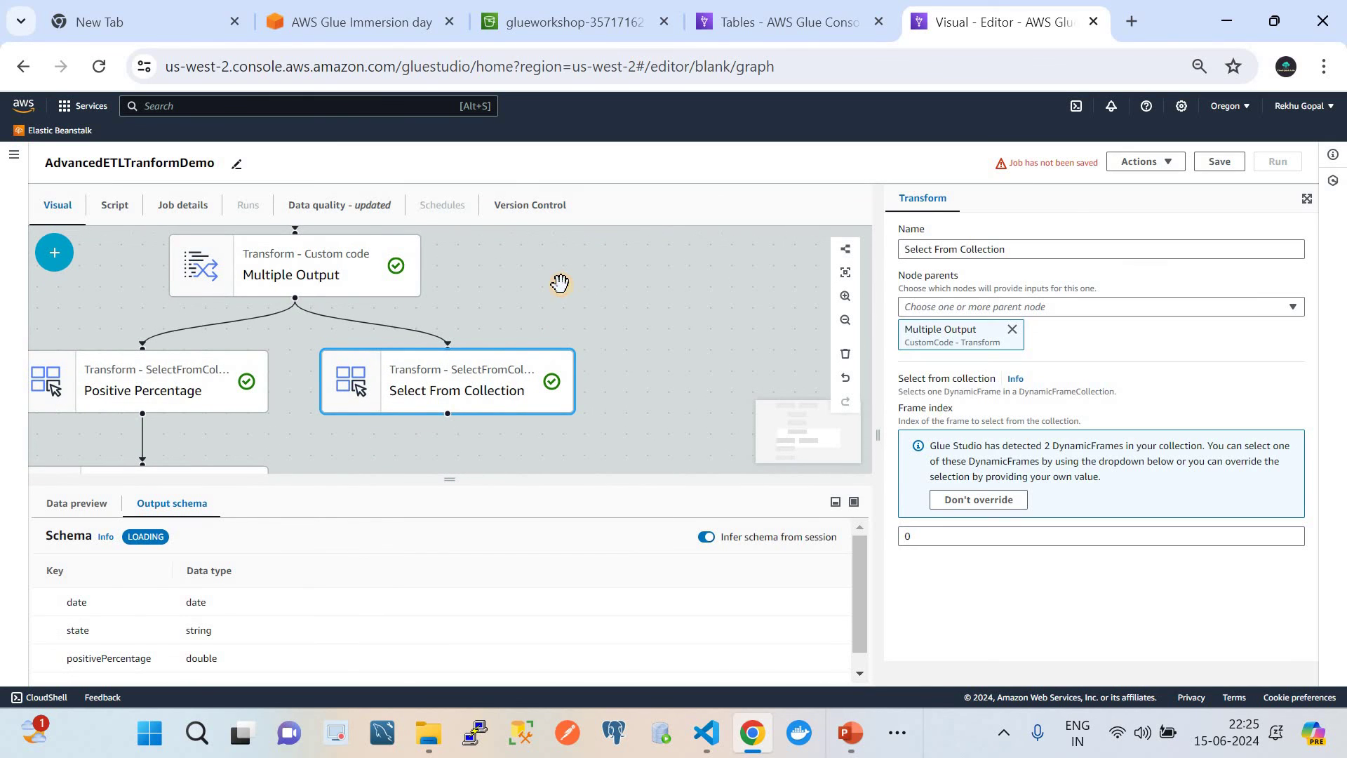
left_click(1030, 250)
triple_click(1030, 249)
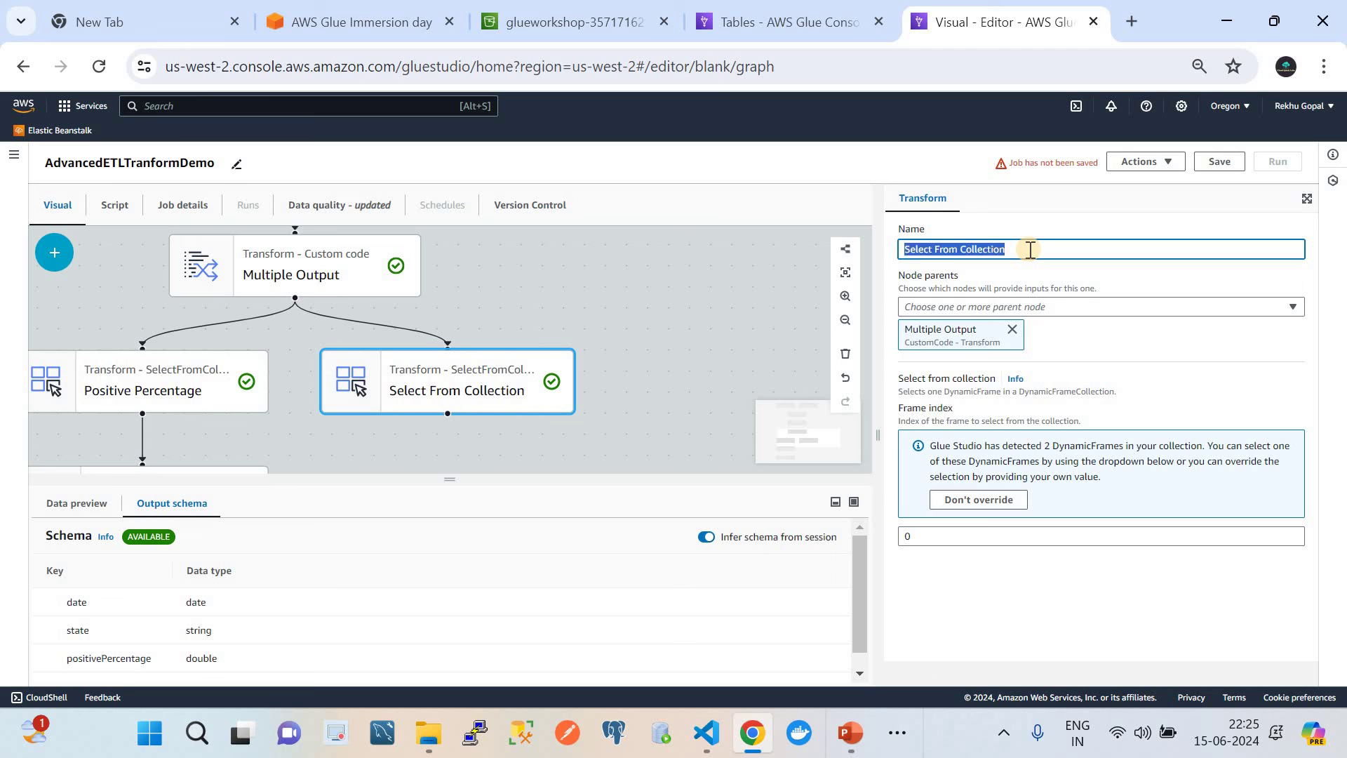
type("Increase cases")
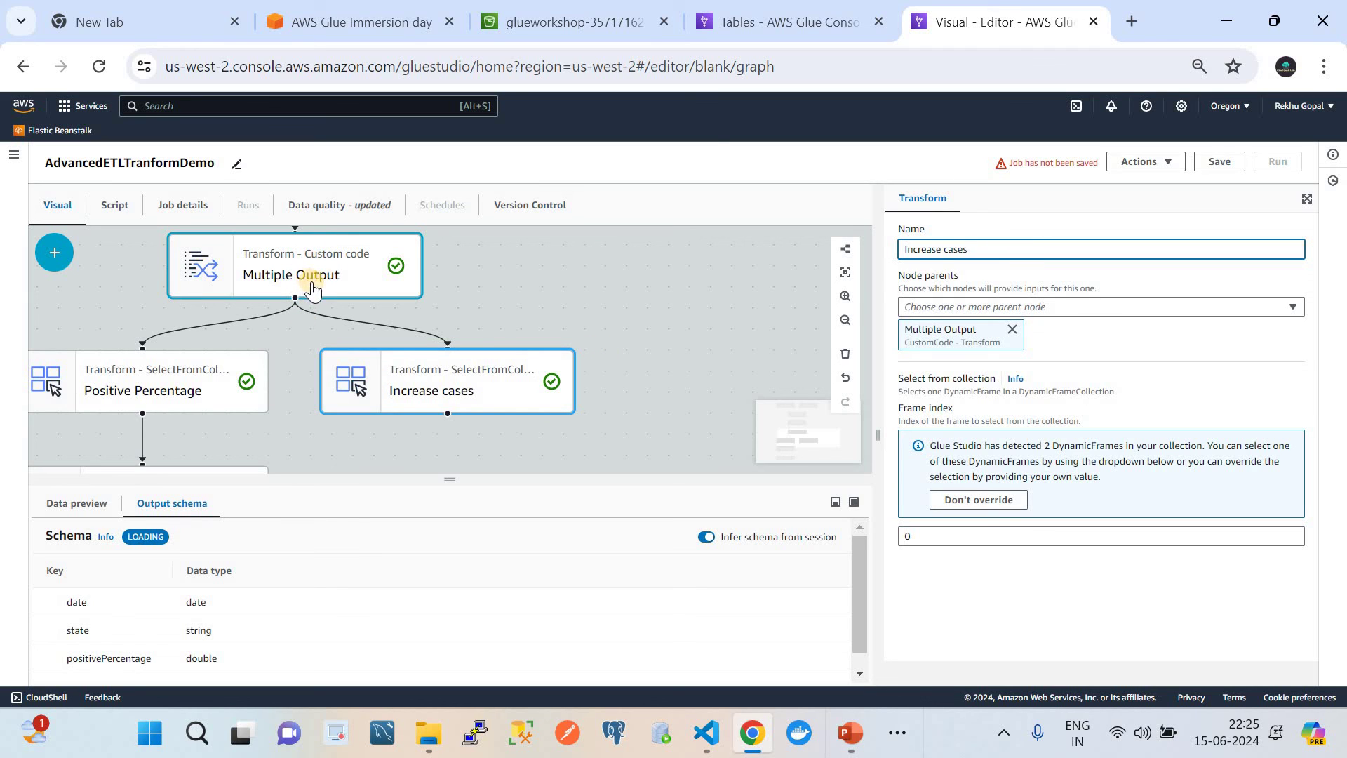
left_click(505, 285)
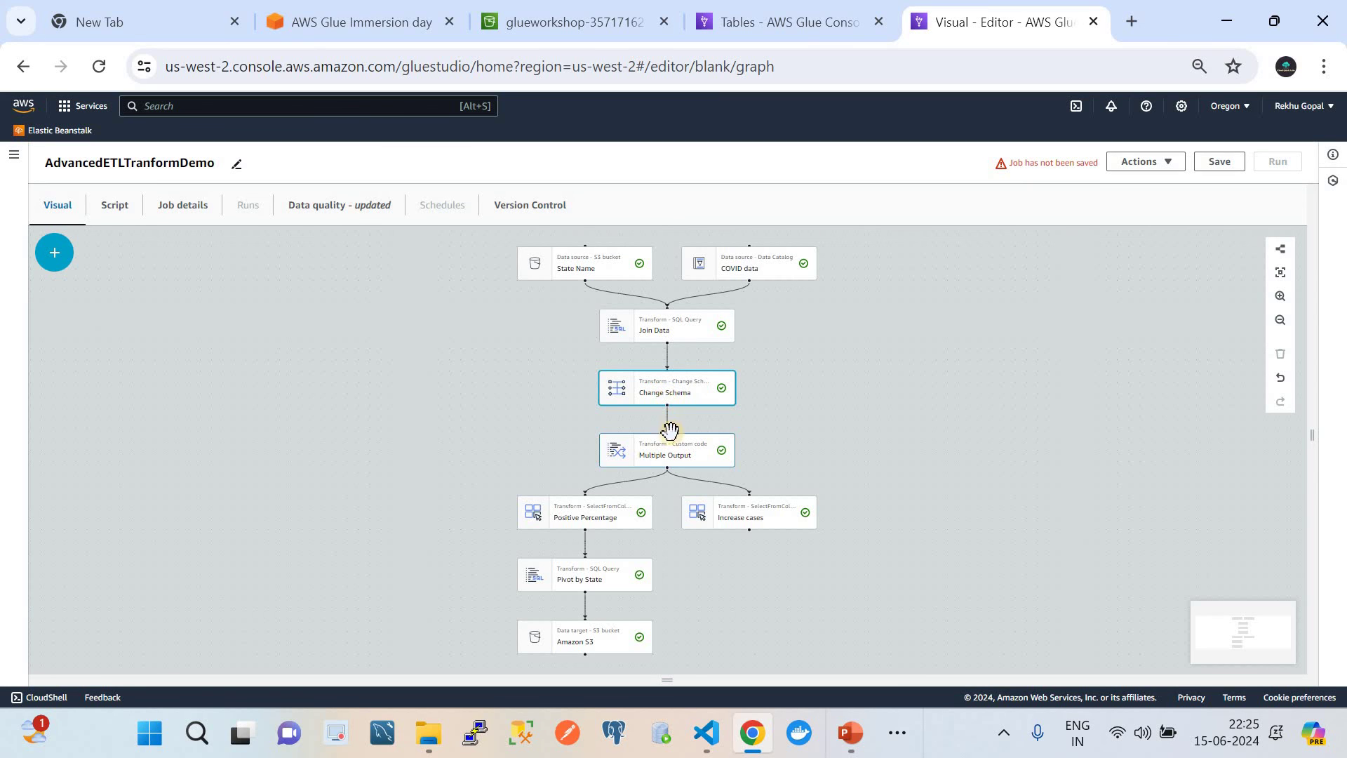
left_click(672, 463)
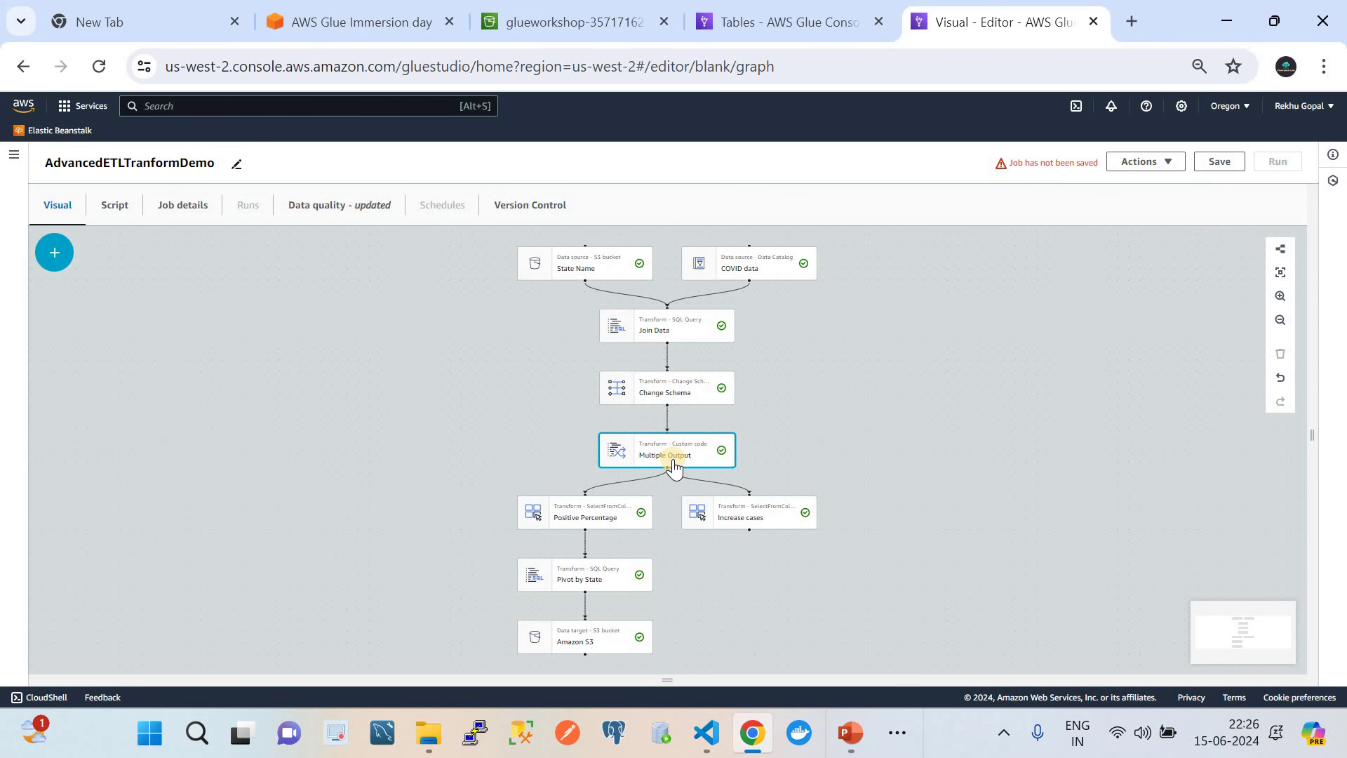
left_click(579, 572)
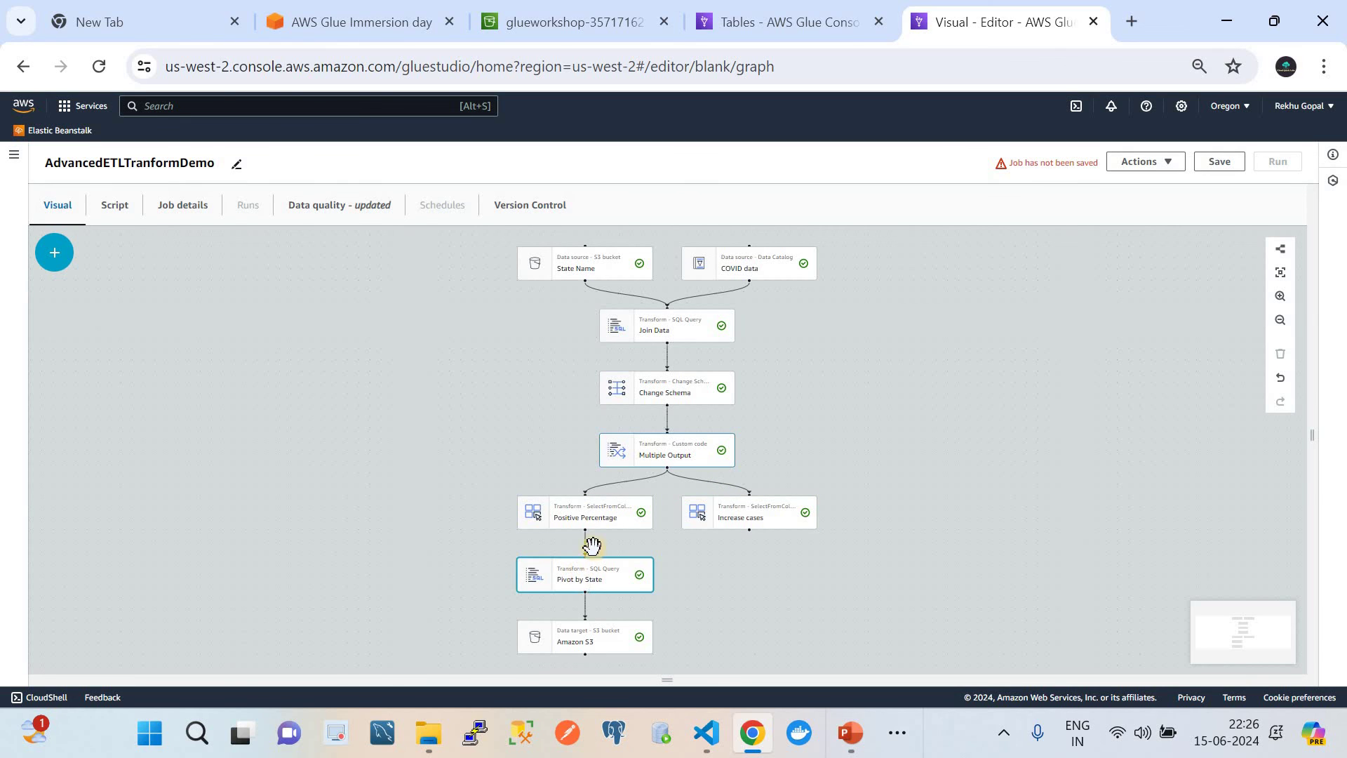
left_click(602, 532)
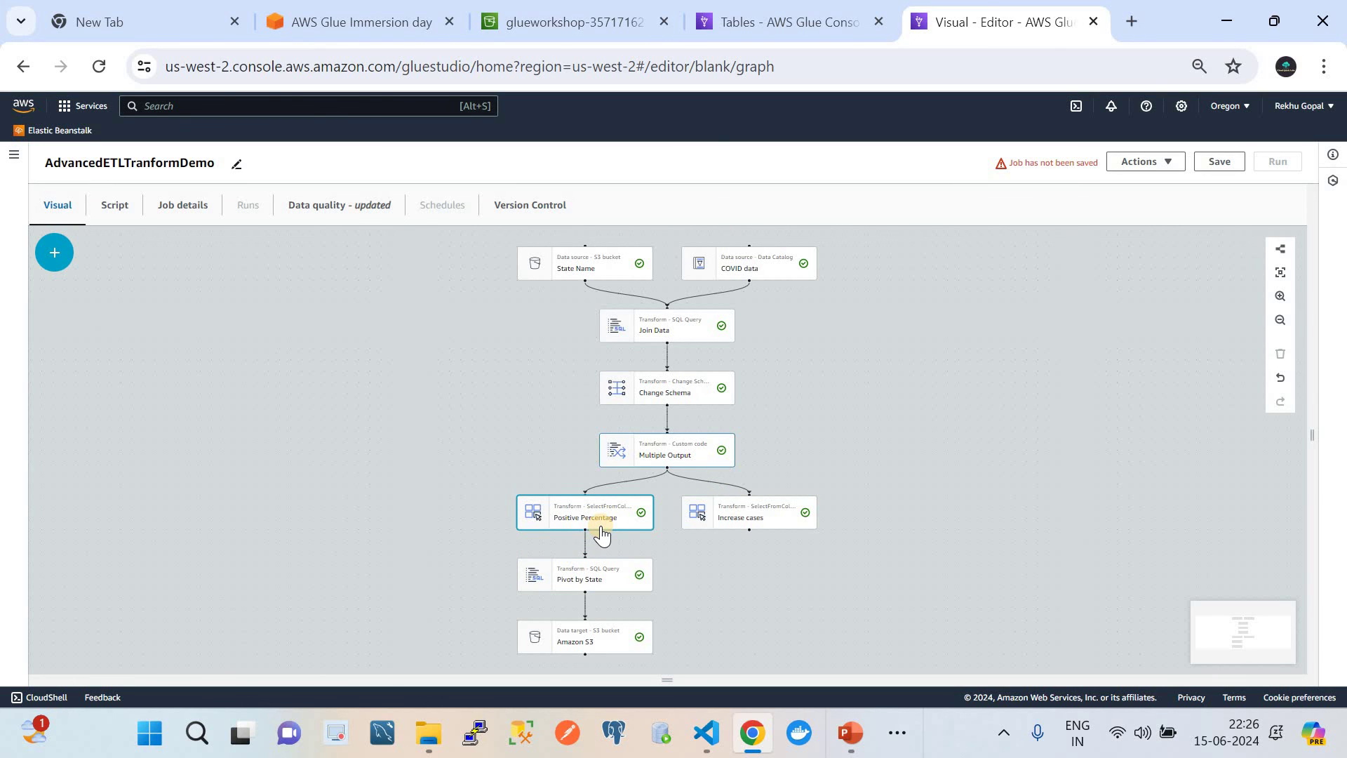
Set the frame index of the Increase cases node to 1.
left_click(733, 518)
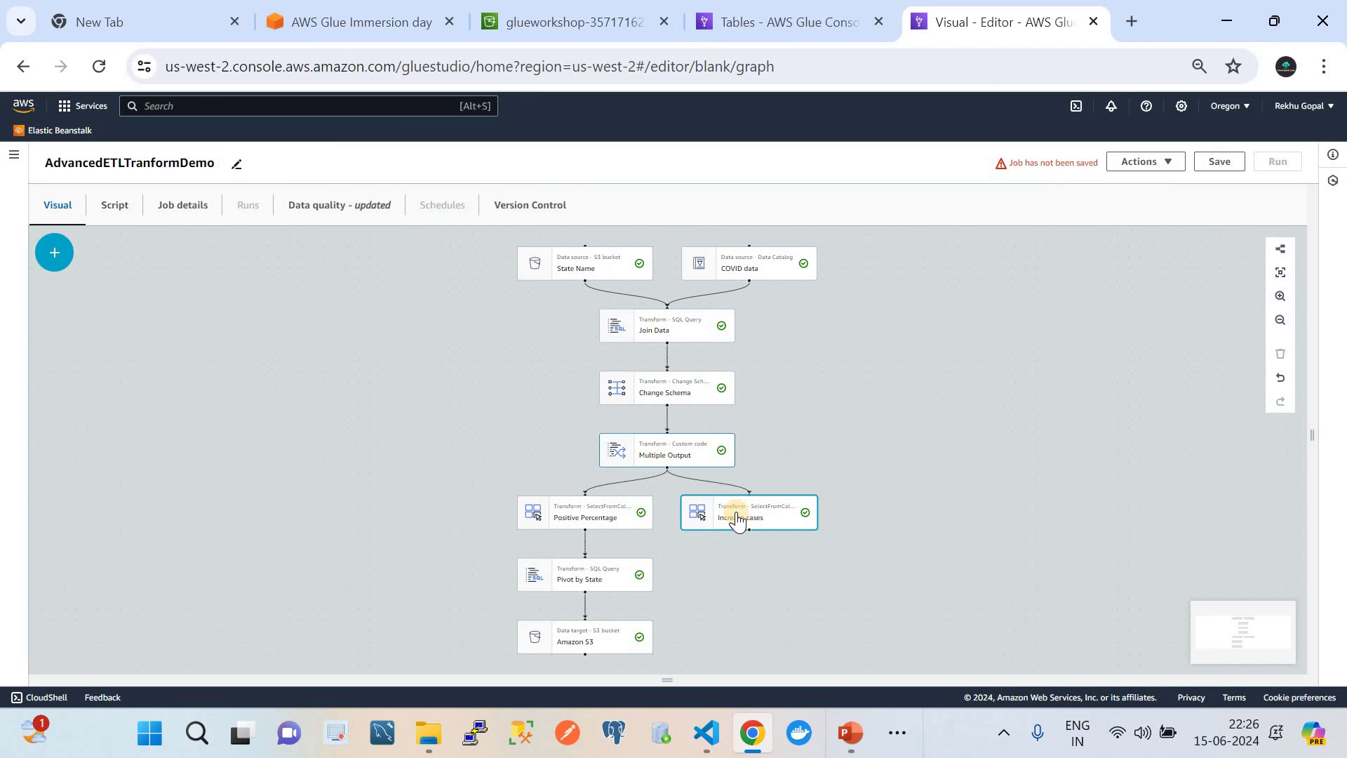
left_click(736, 517)
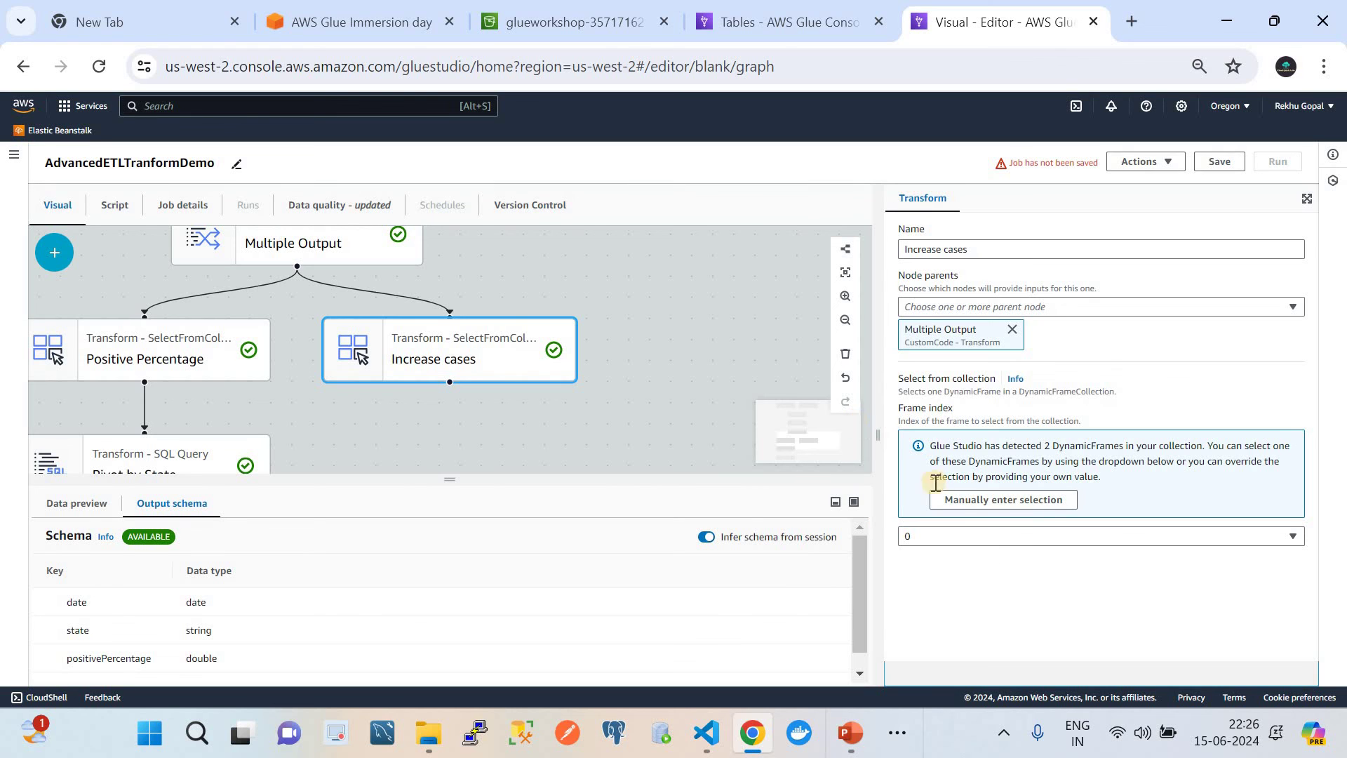
left_click(983, 539)
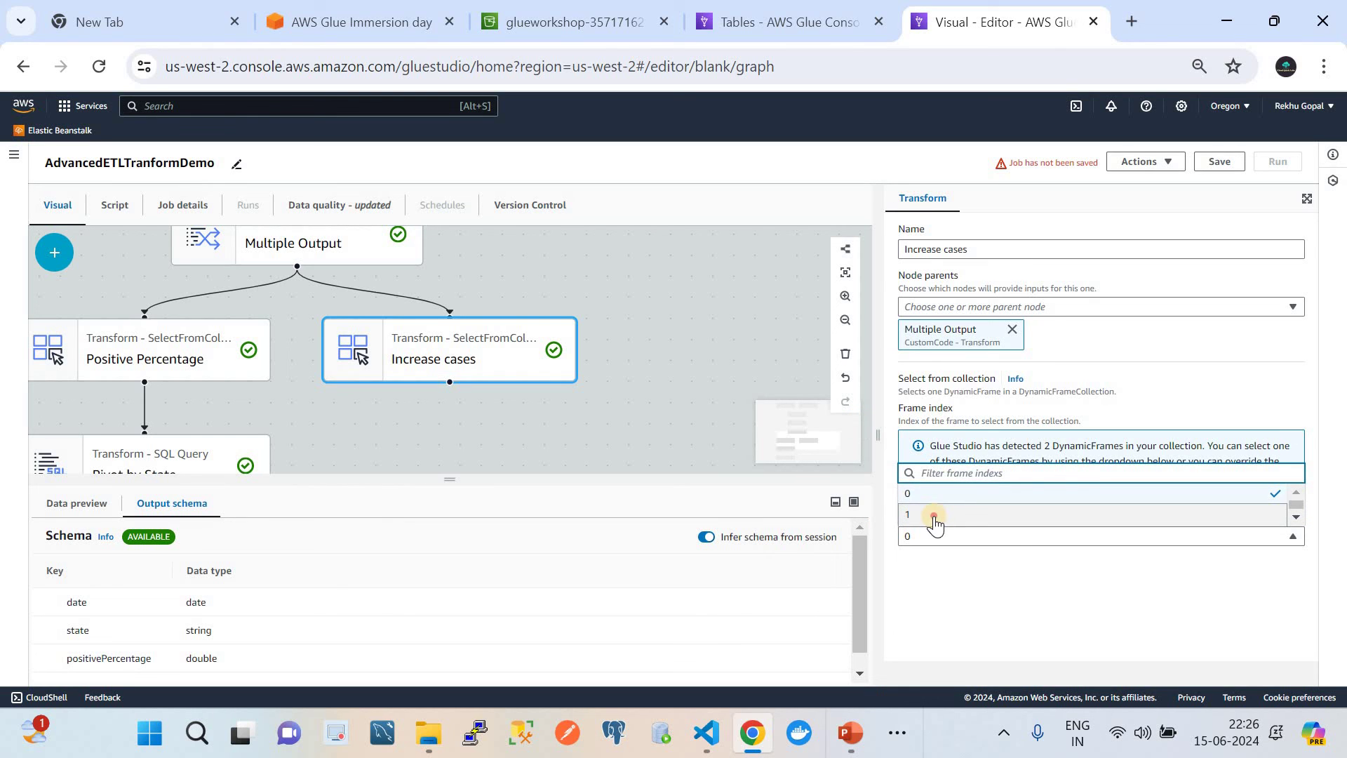
left_click(934, 515)
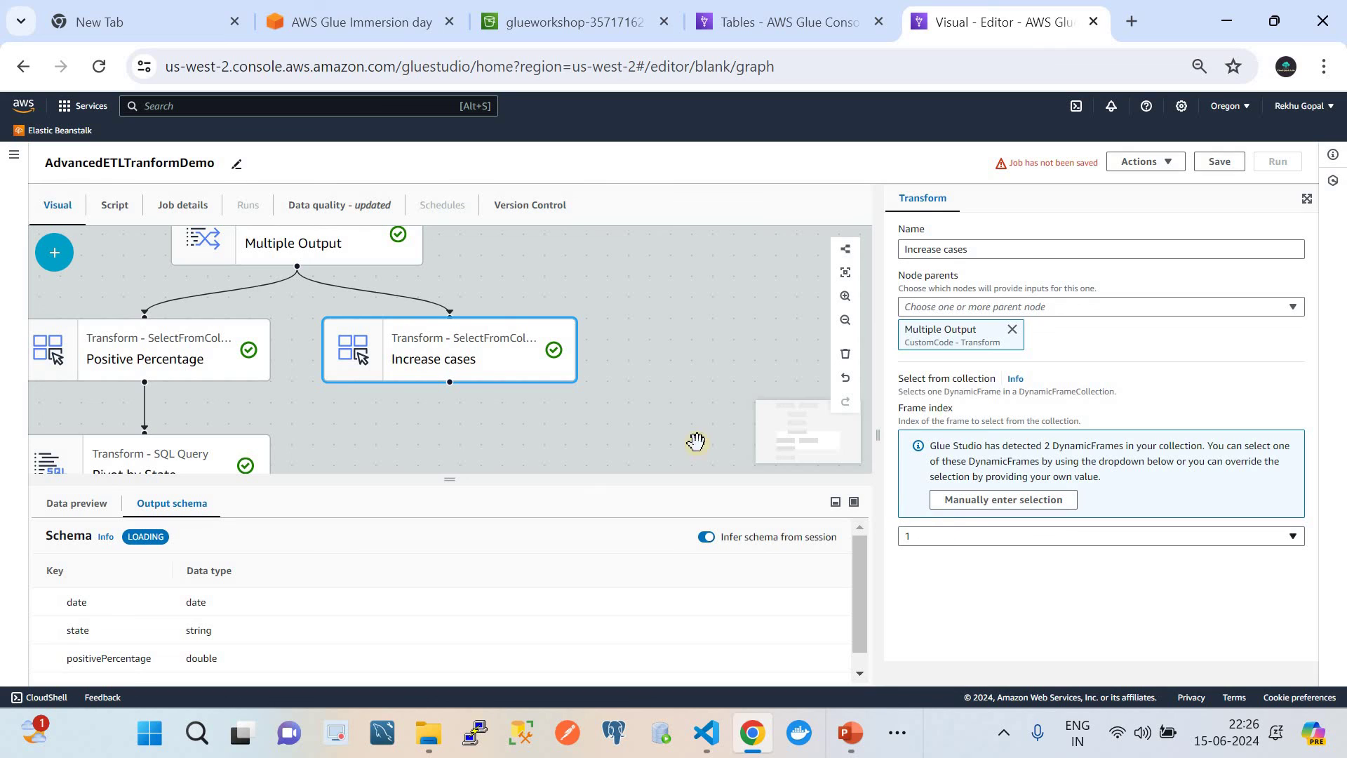
left_click(200, 370)
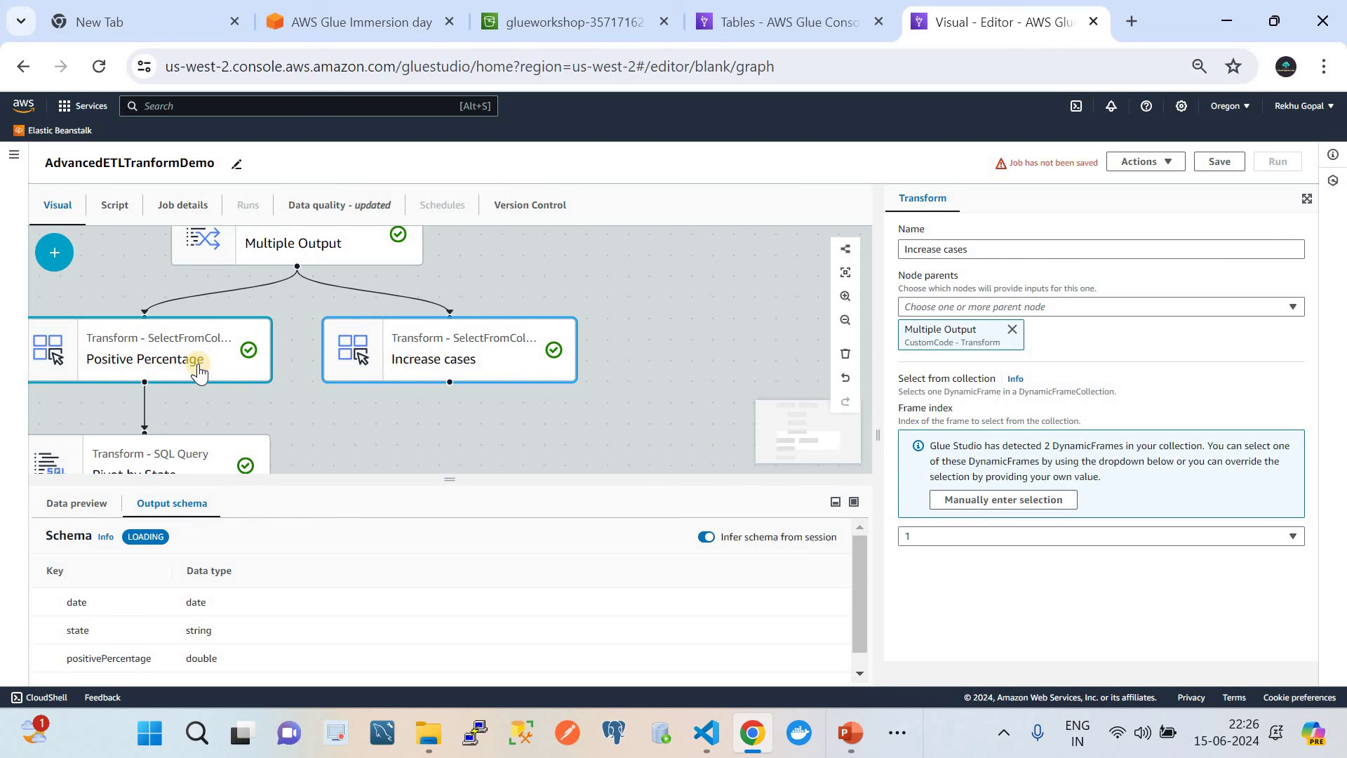
left_click(475, 369)
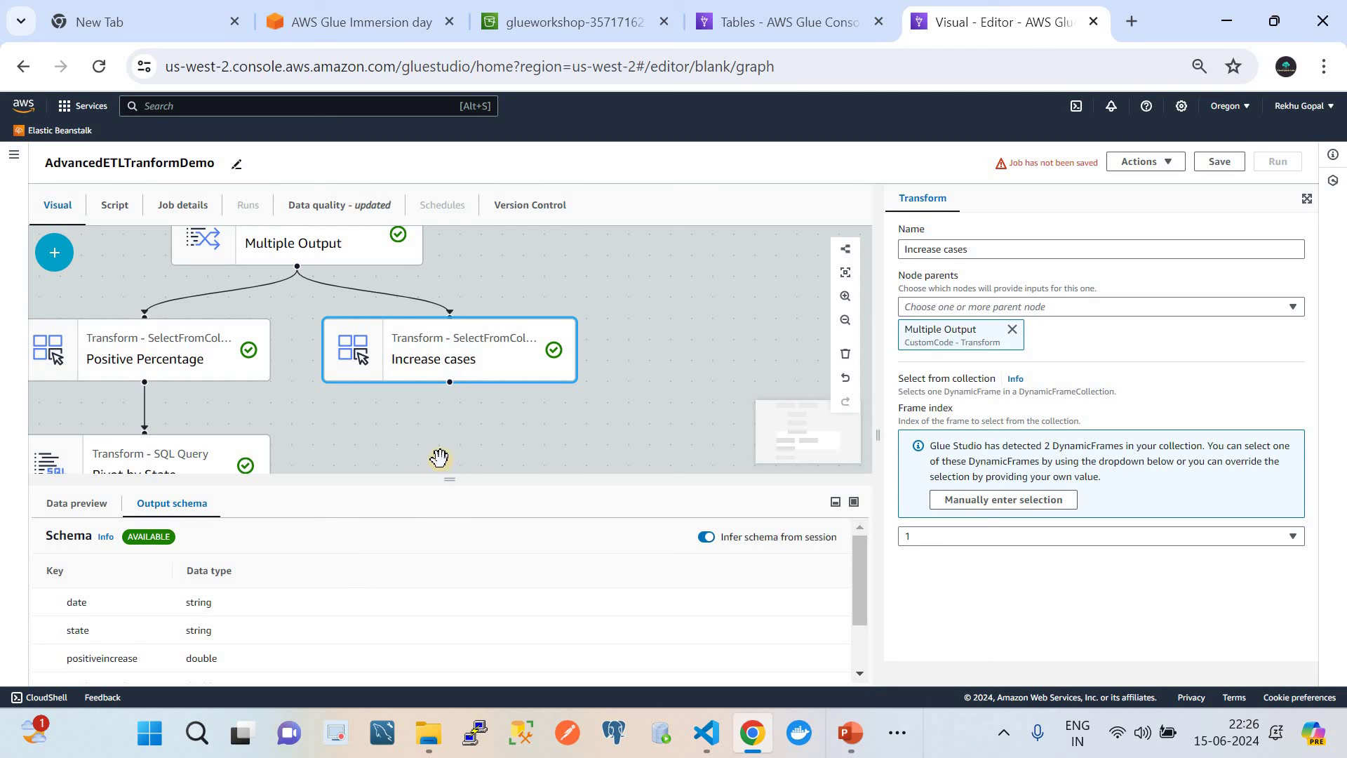
left_click(966, 537)
left_click(918, 495)
left_click(932, 535)
left_click(912, 514)
Review the output schema and data preview of the Increase cases node.
left_click_drag(448, 482, 467, 397)
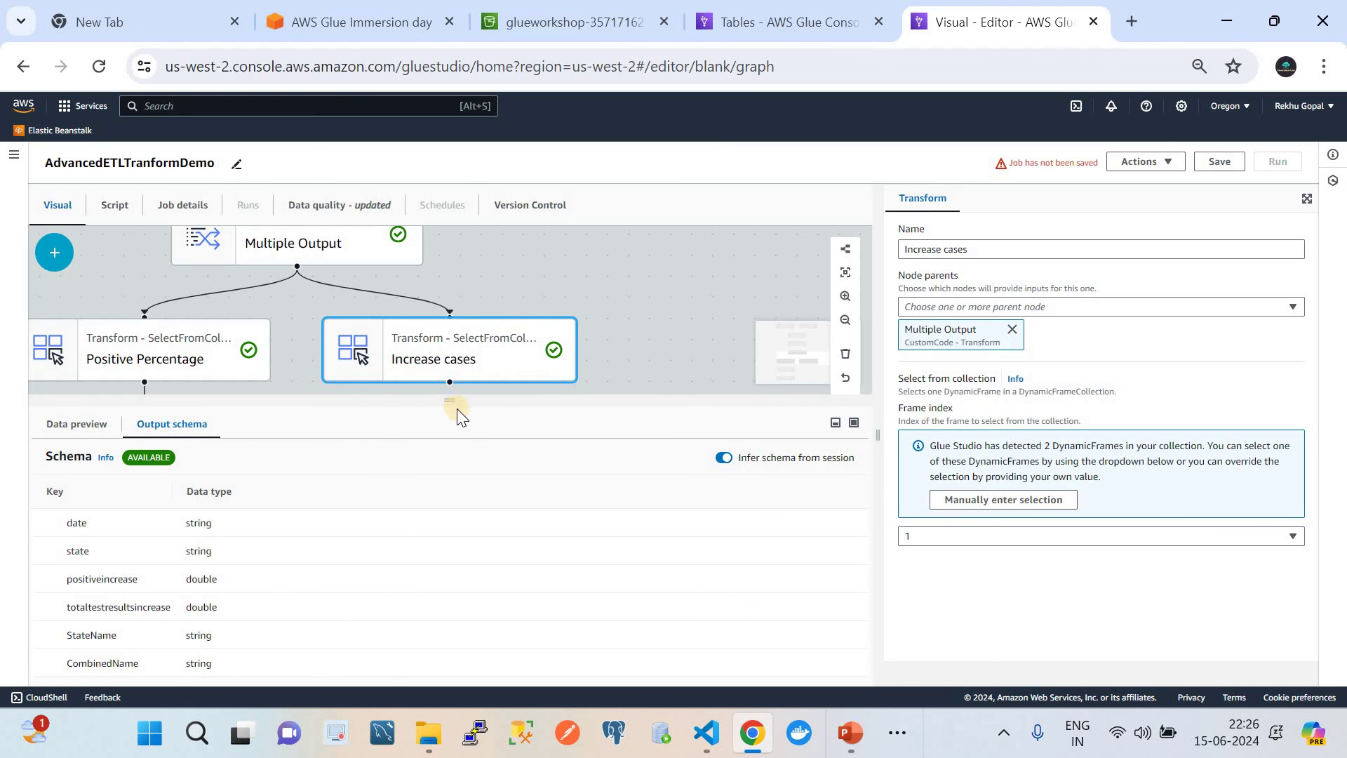
left_click_drag(457, 400, 451, 383)
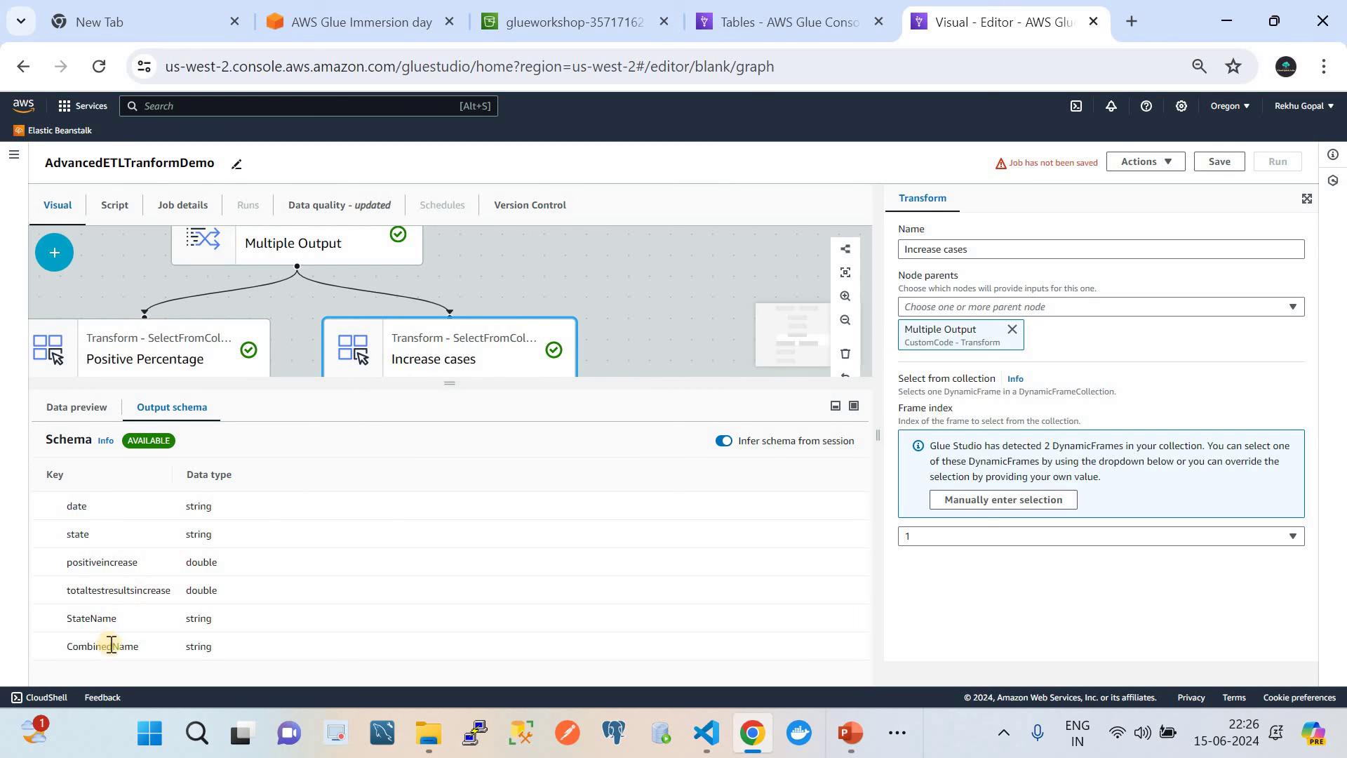
left_click(74, 410)
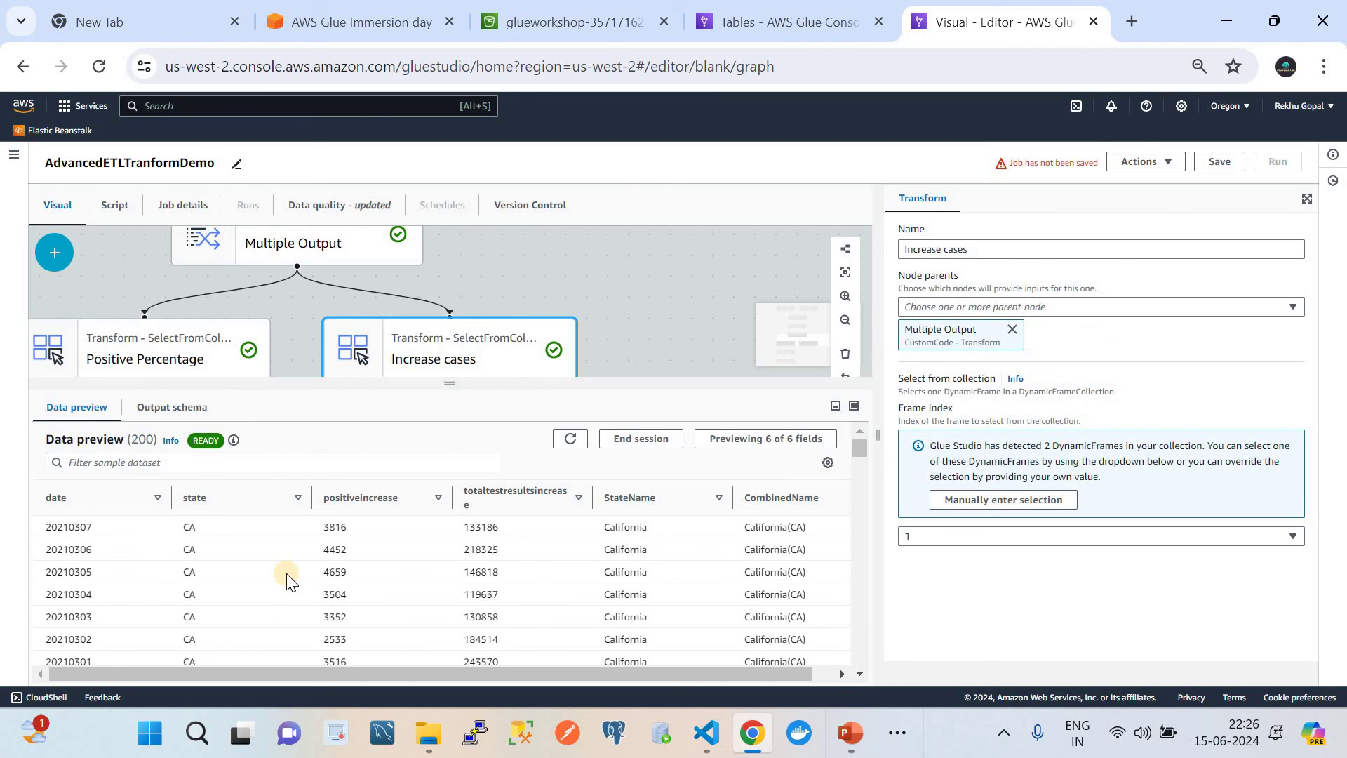
left_click_drag(450, 382, 455, 555)
Add a Custom Transform node as a child of the Increase cases node.
left_click(366, 362)
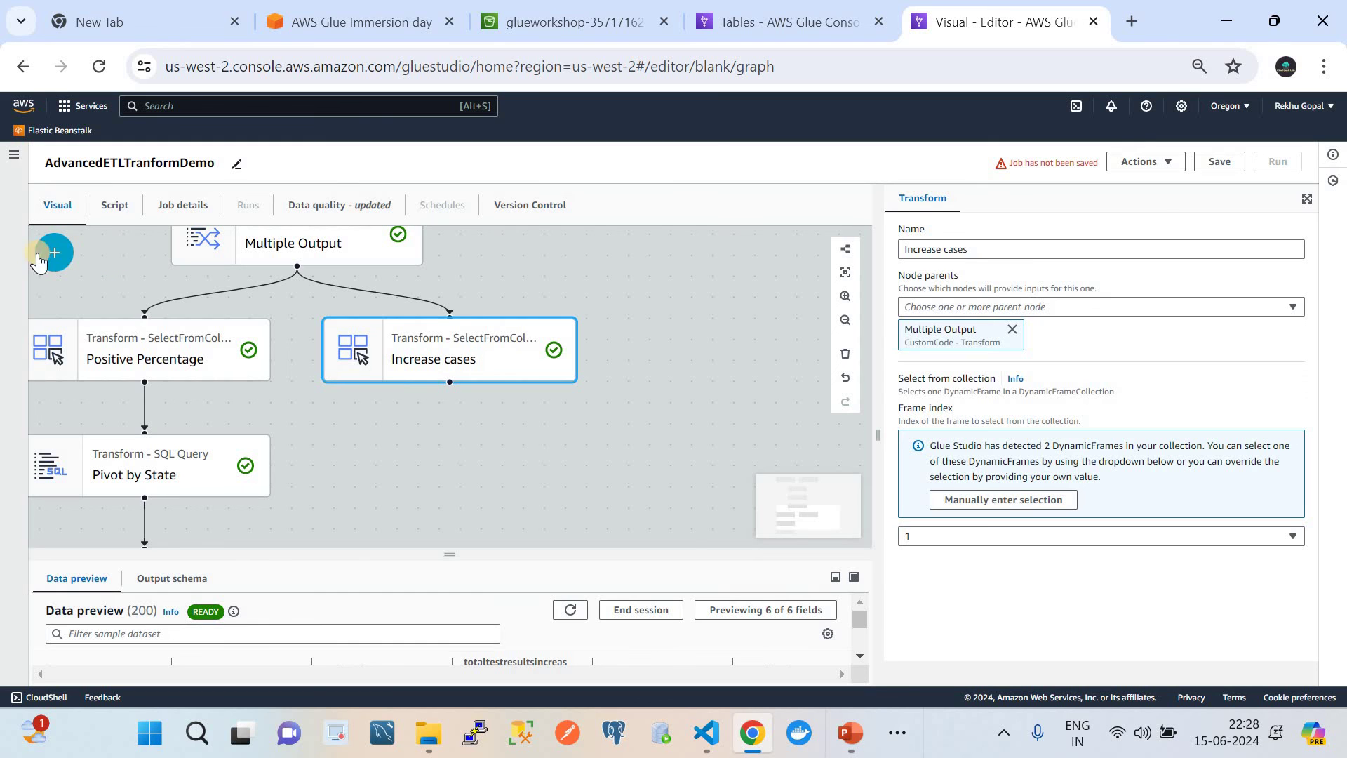
left_click(59, 253)
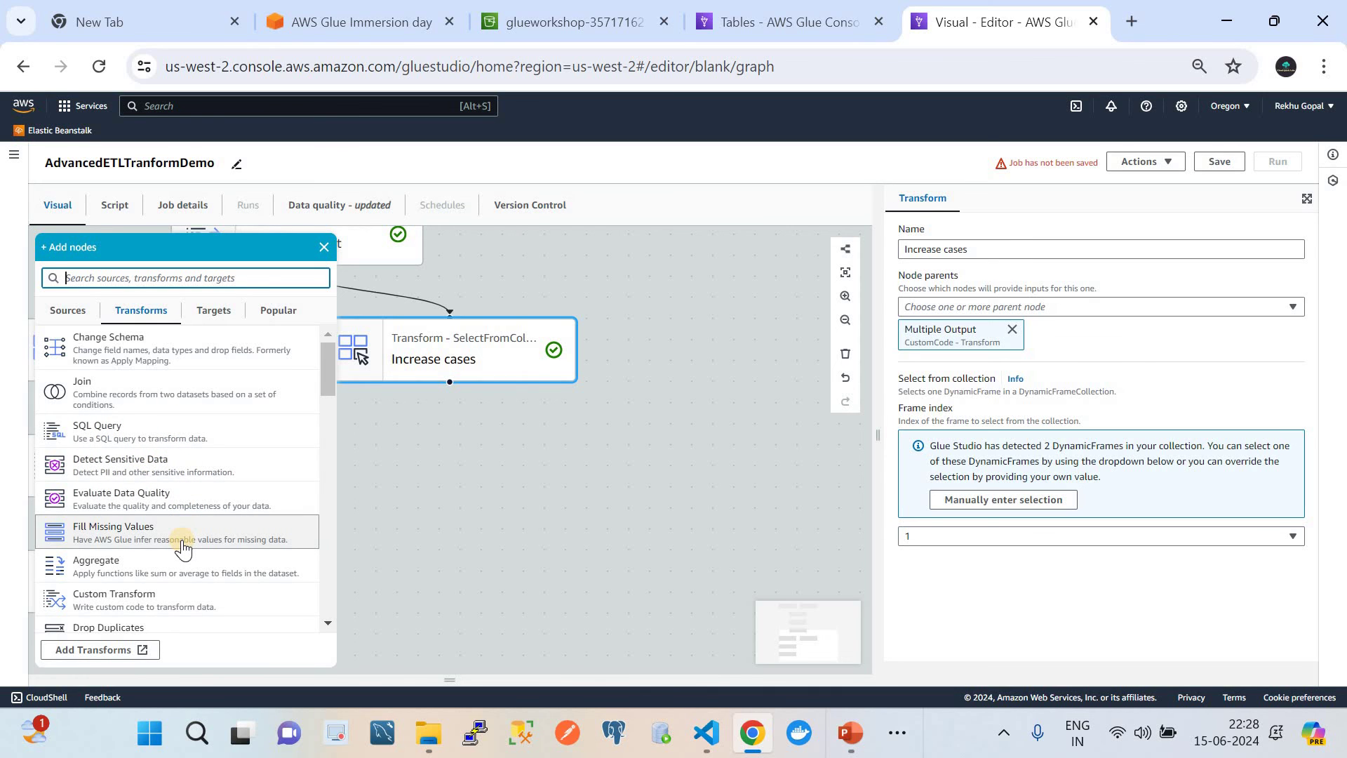
scroll(183, 548, "down", 1)
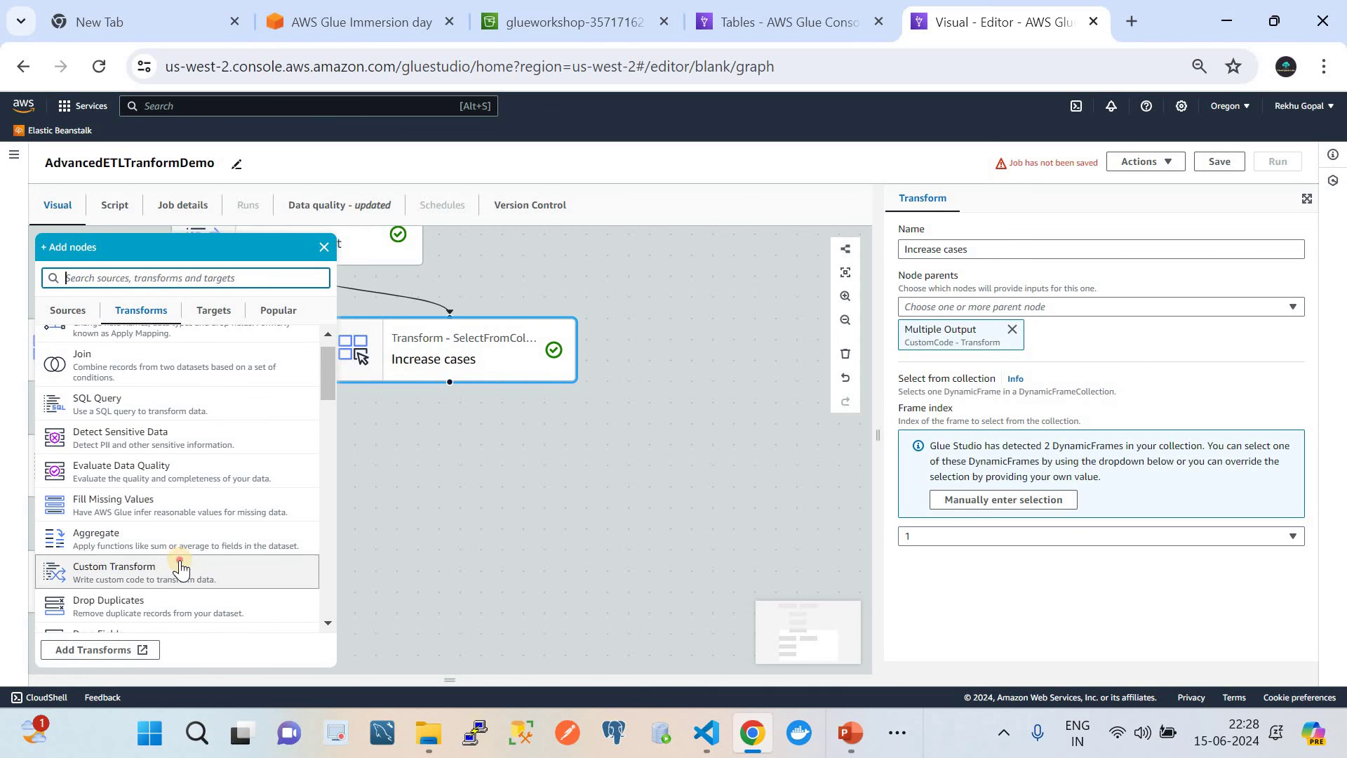
left_click(180, 568)
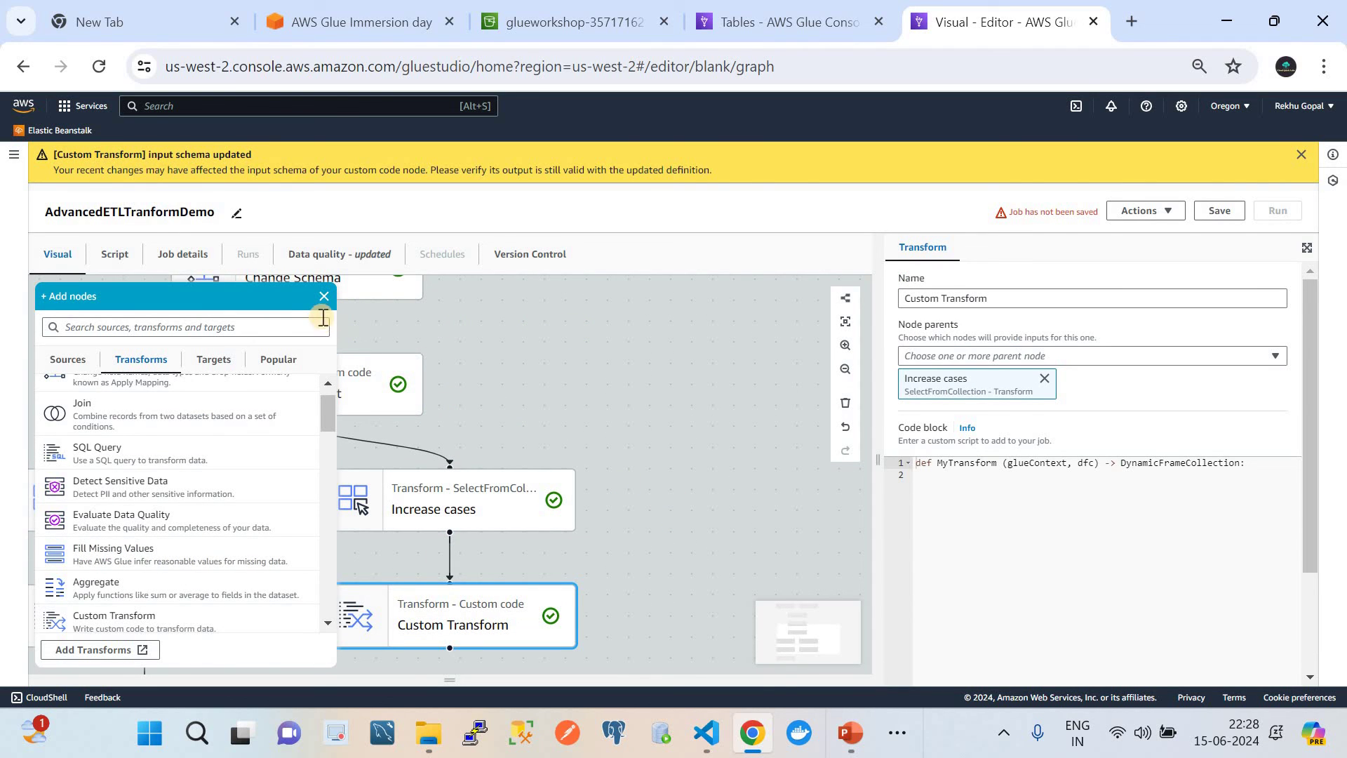
left_click(324, 296)
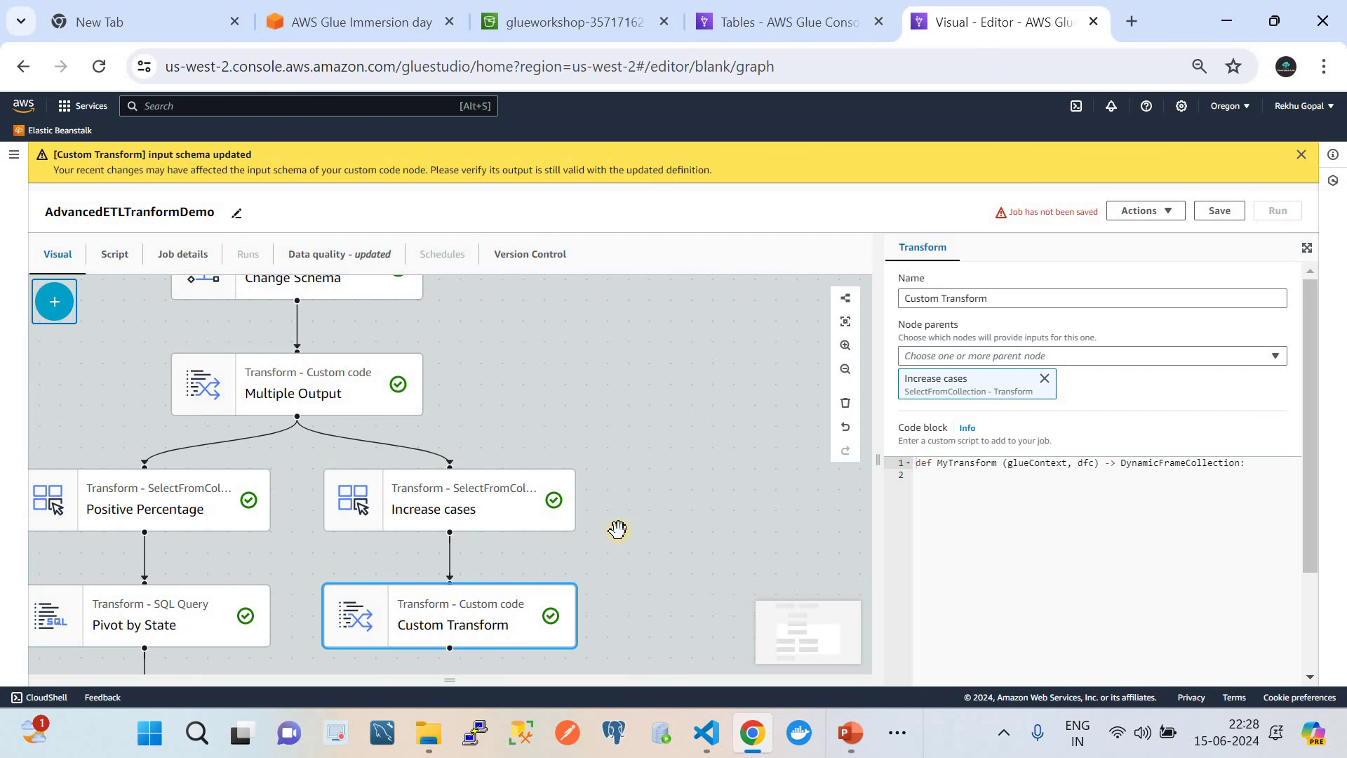
left_click(467, 519)
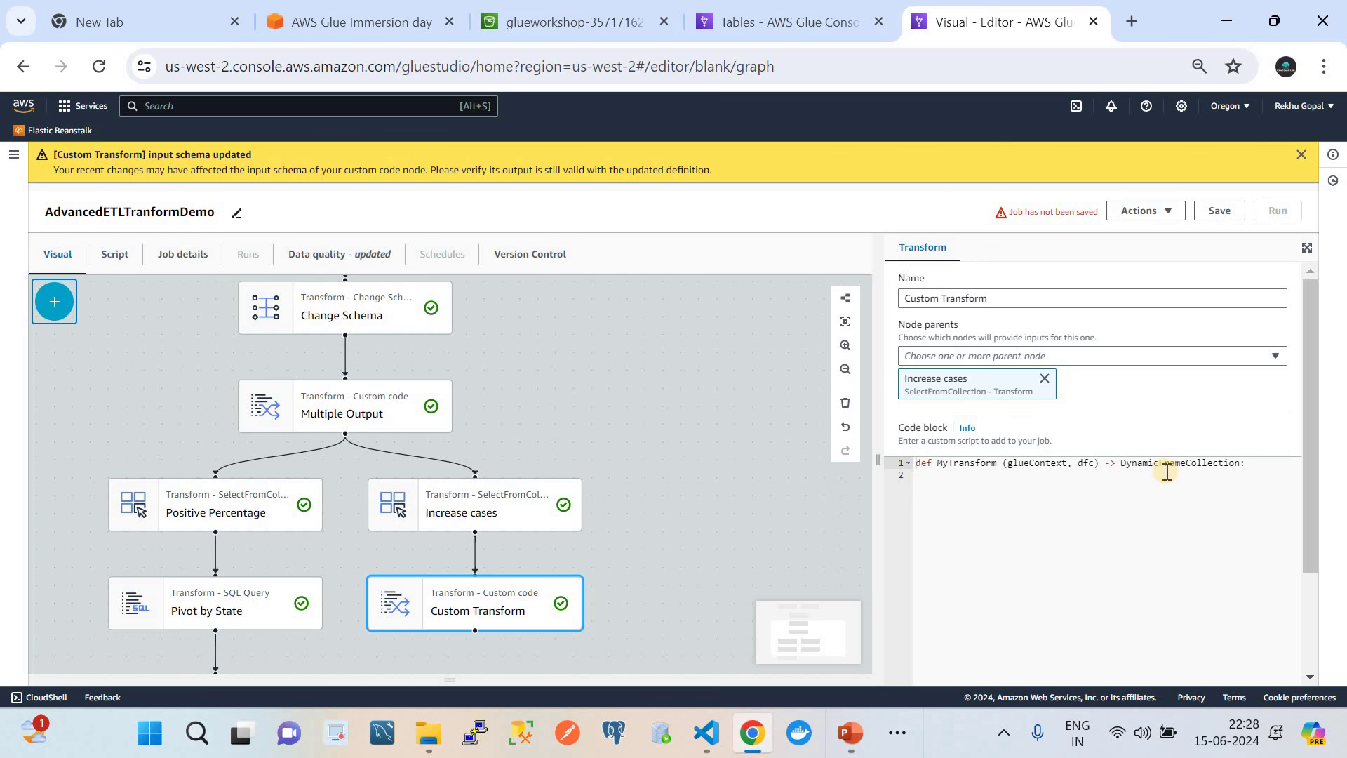
Remove the Custom Transform's parent node and choose Increase cases as its parent again.
left_click(1246, 461)
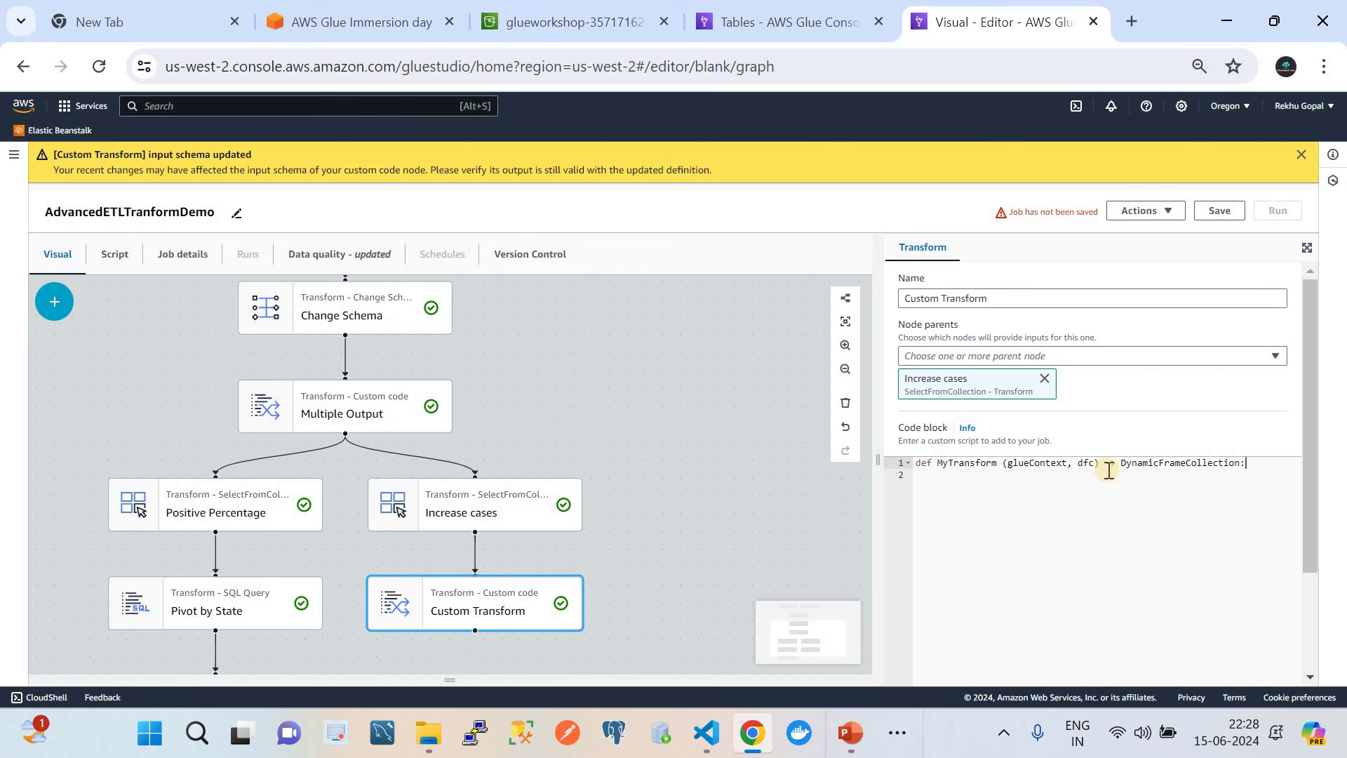
left_click(991, 485)
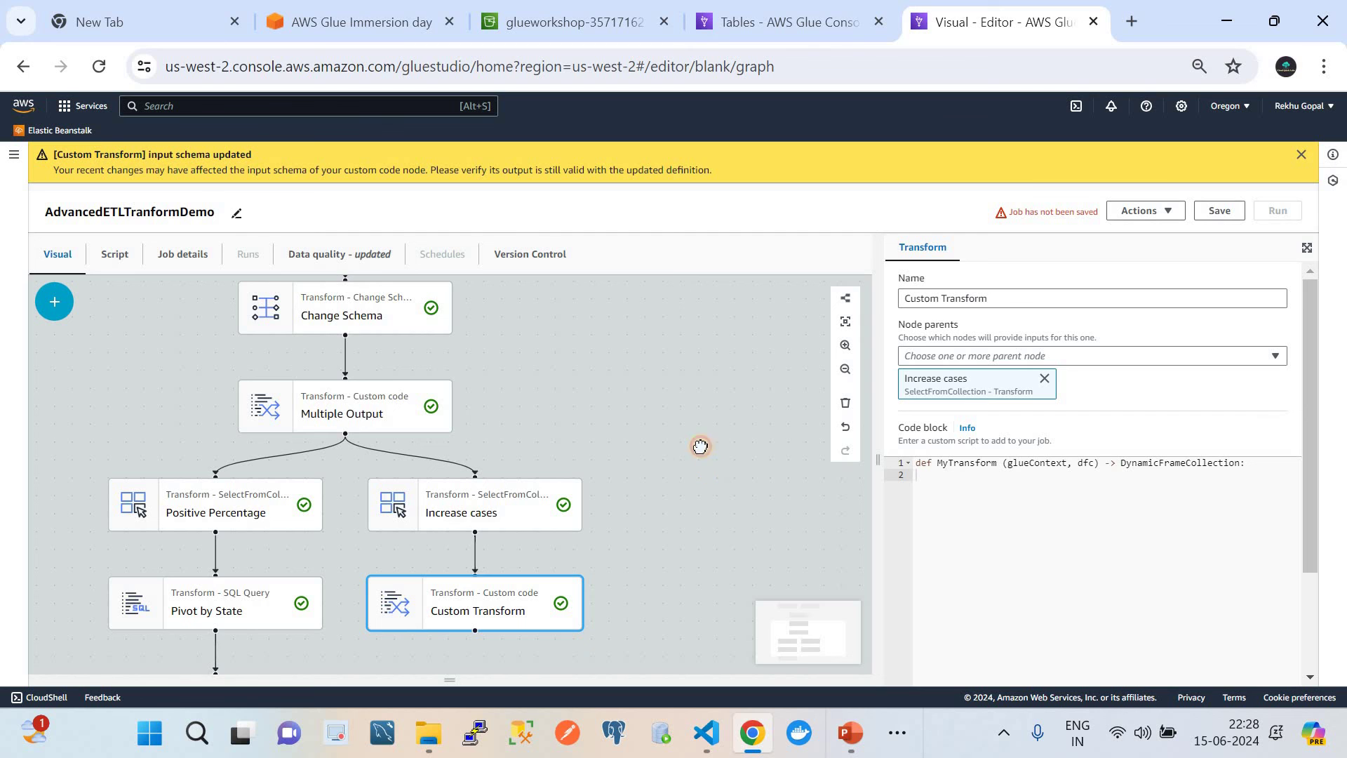
left_click_drag(702, 450, 692, 383)
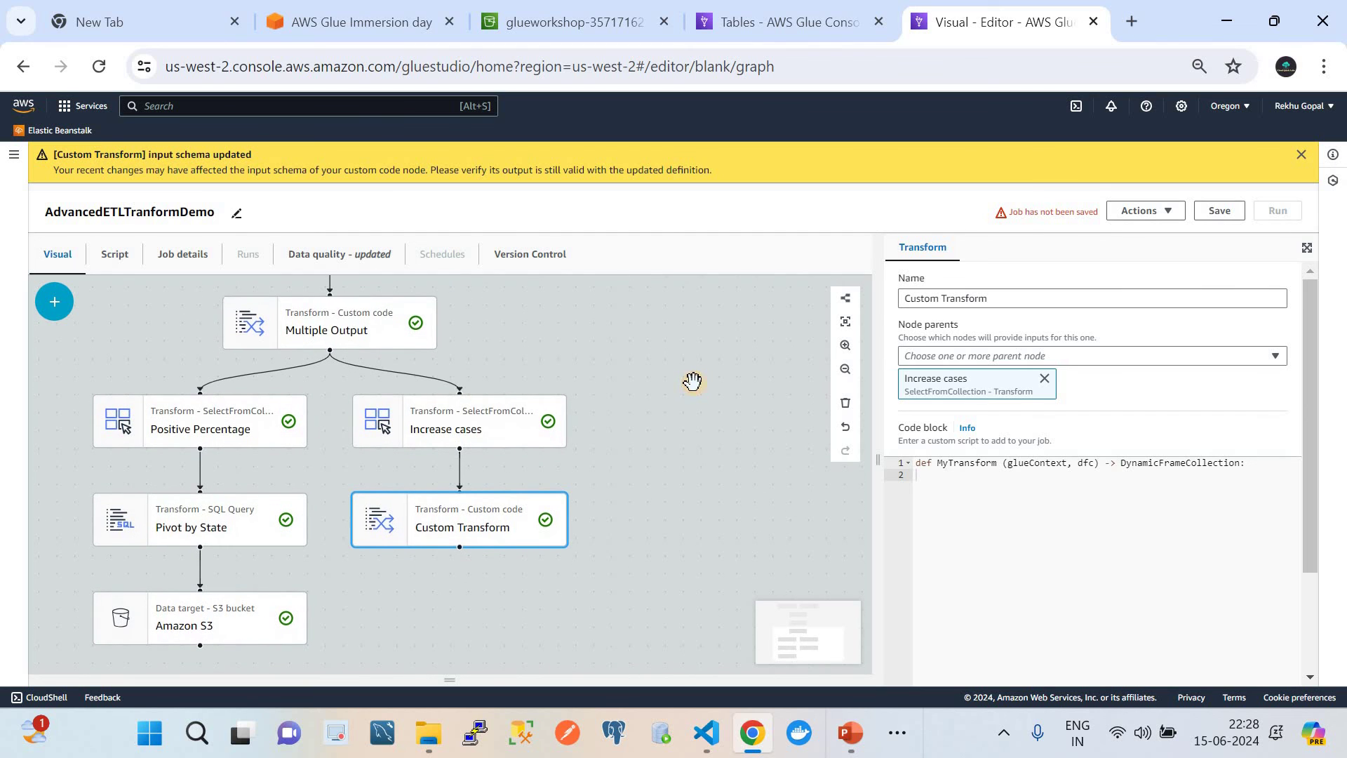
left_click(1046, 381)
left_click(957, 308)
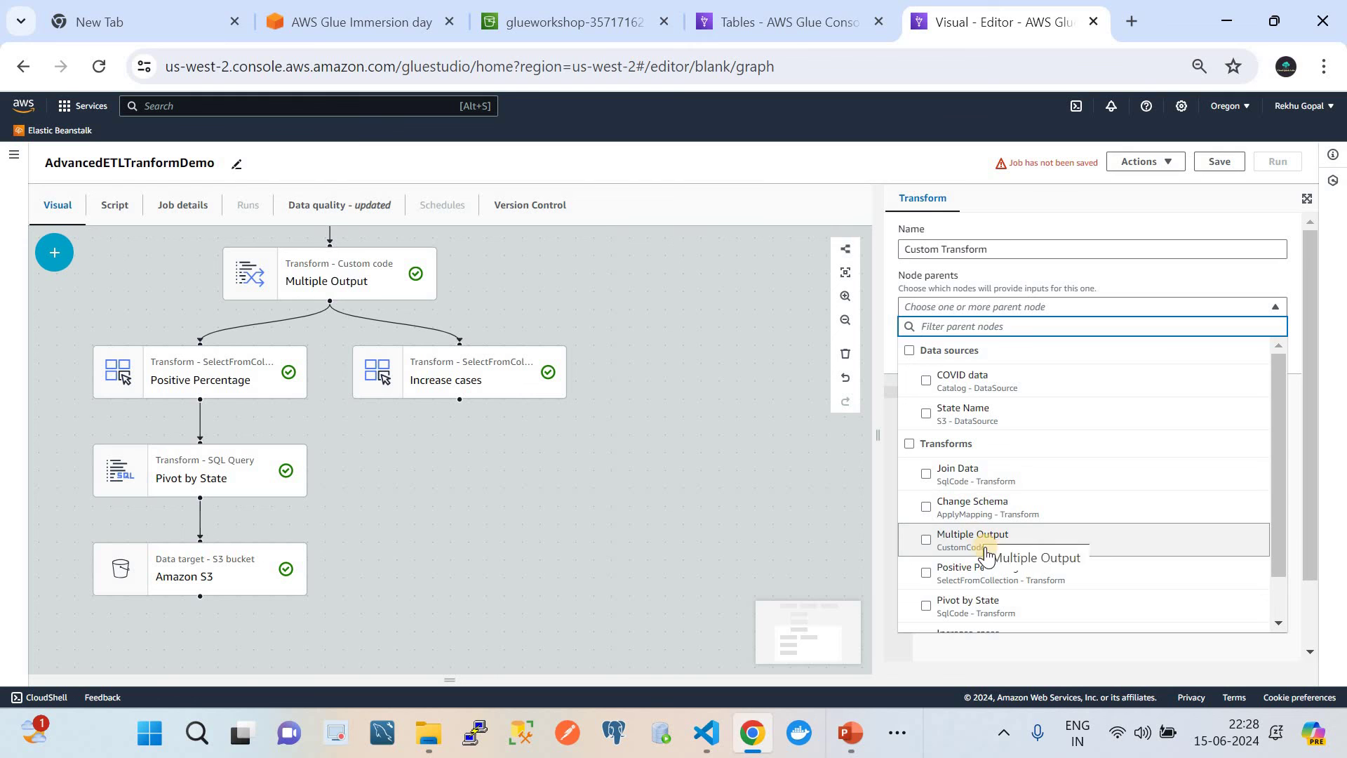
scroll(987, 557, "down", 1)
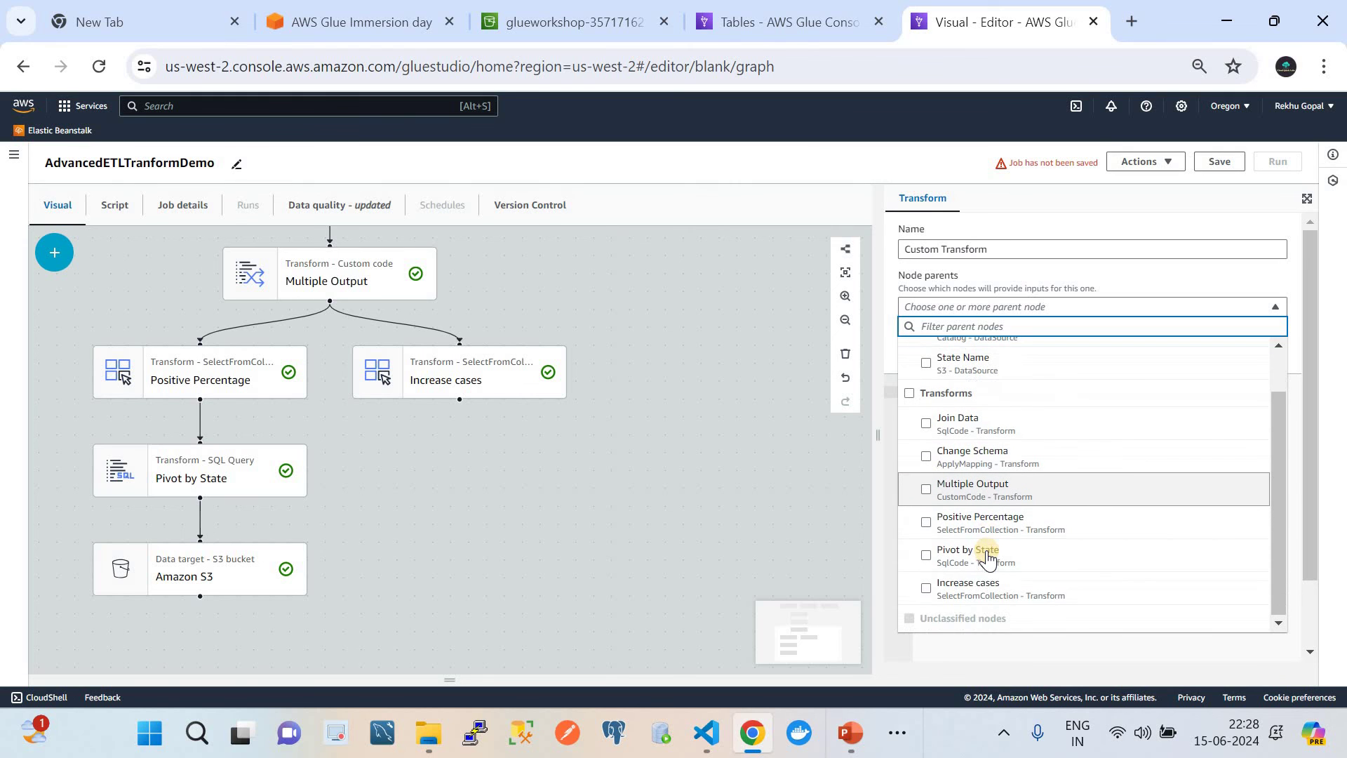
left_click(944, 588)
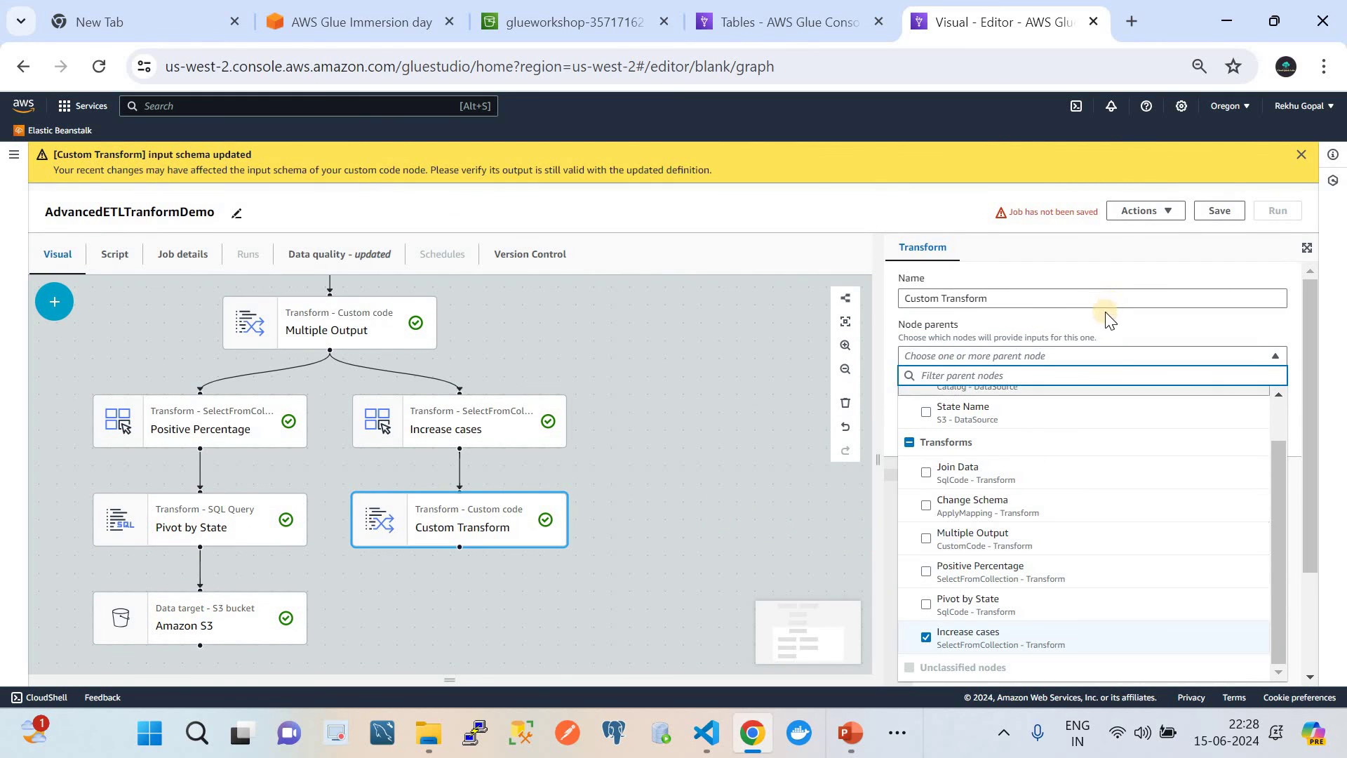
Rename the Custom Transform node as "aggregated data".
left_click(1088, 297)
key("BackSpace")
key("BackSpace")
key("BackSpace")
key("BackSpace")
key("BackSpace")
key("BackSpace")
key("BackSpace")
key("BackSpace")
key("BackSpace")
key("BackSpace")
key("BackSpace")
key("BackSpace")
key("BackSpace")
key("BackSpace")
key("BackSpace")
key("BackSpace")
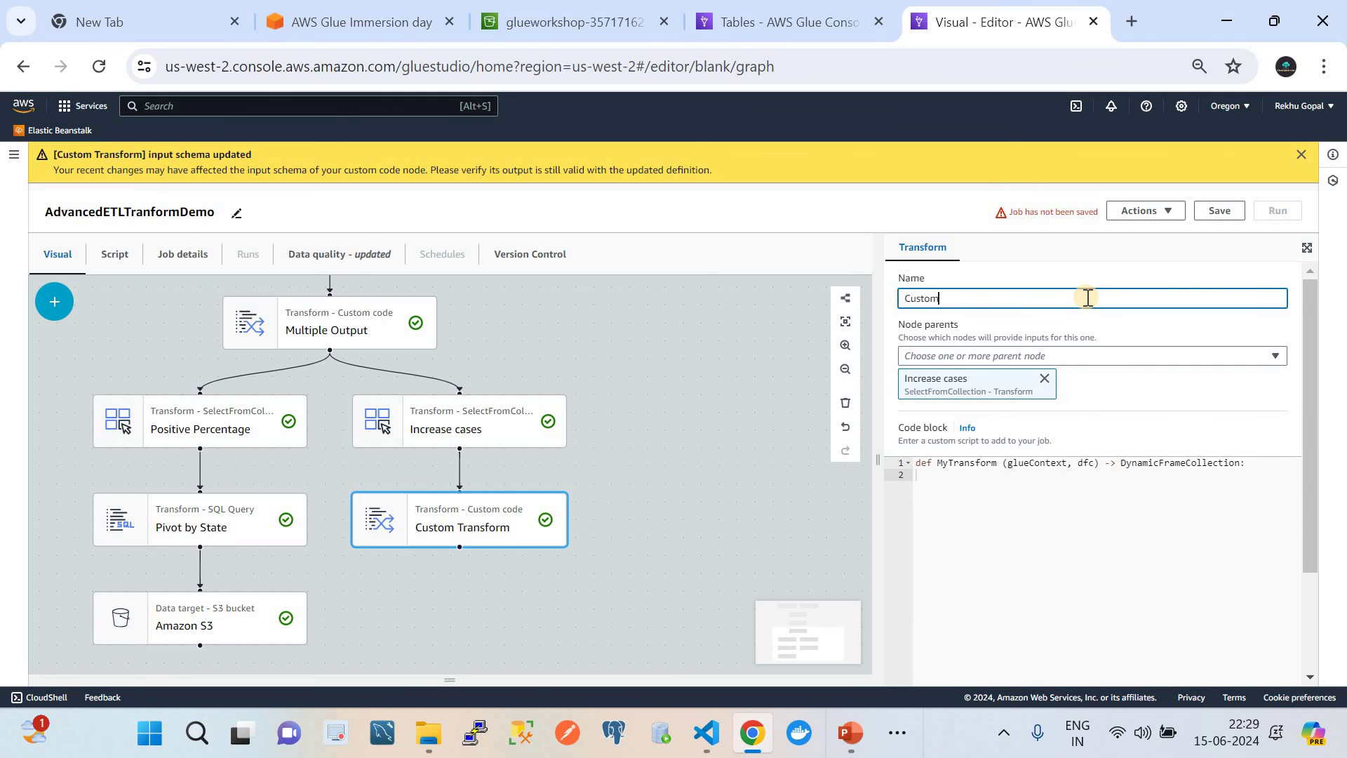
type("aggr")
key("BackSpace")
key("BackSpace")
key("BackSpace")
key("BackSpace")
type("aggregated")
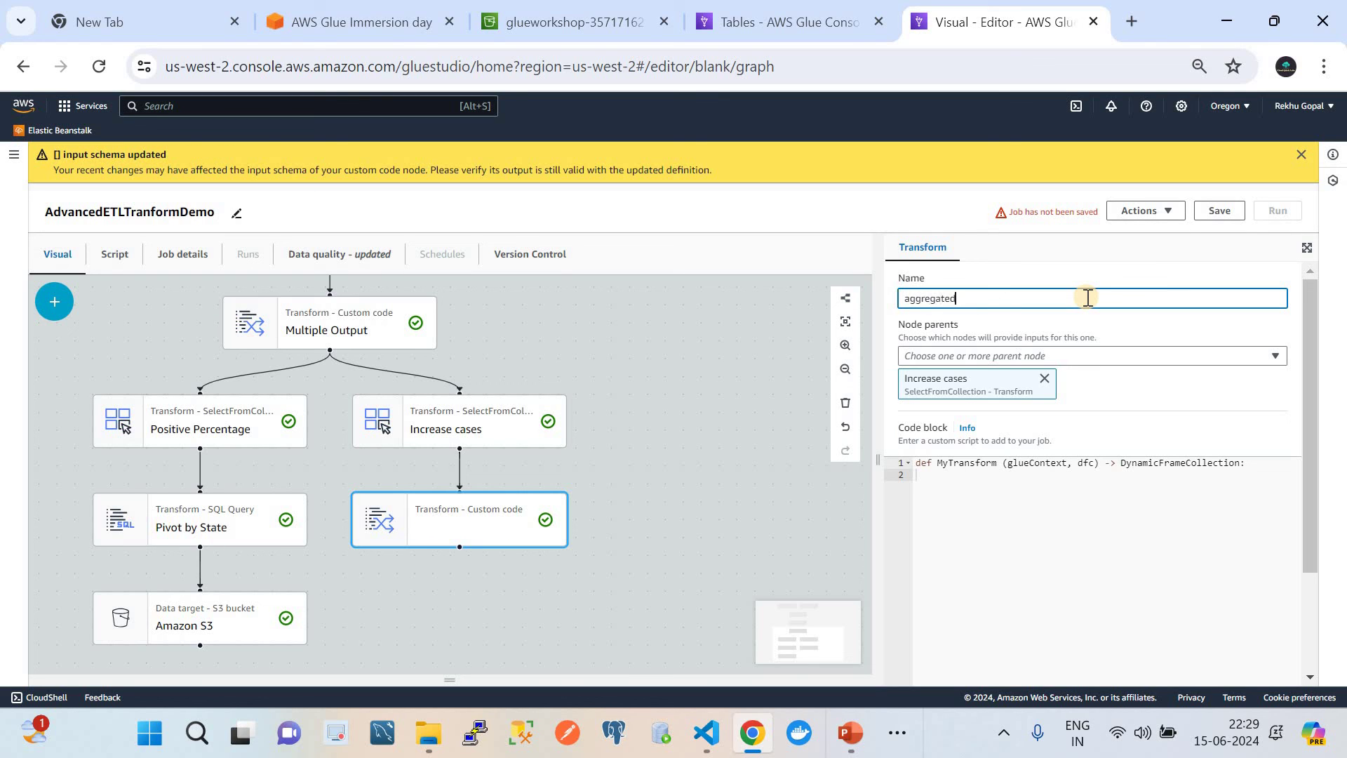
type(" data")
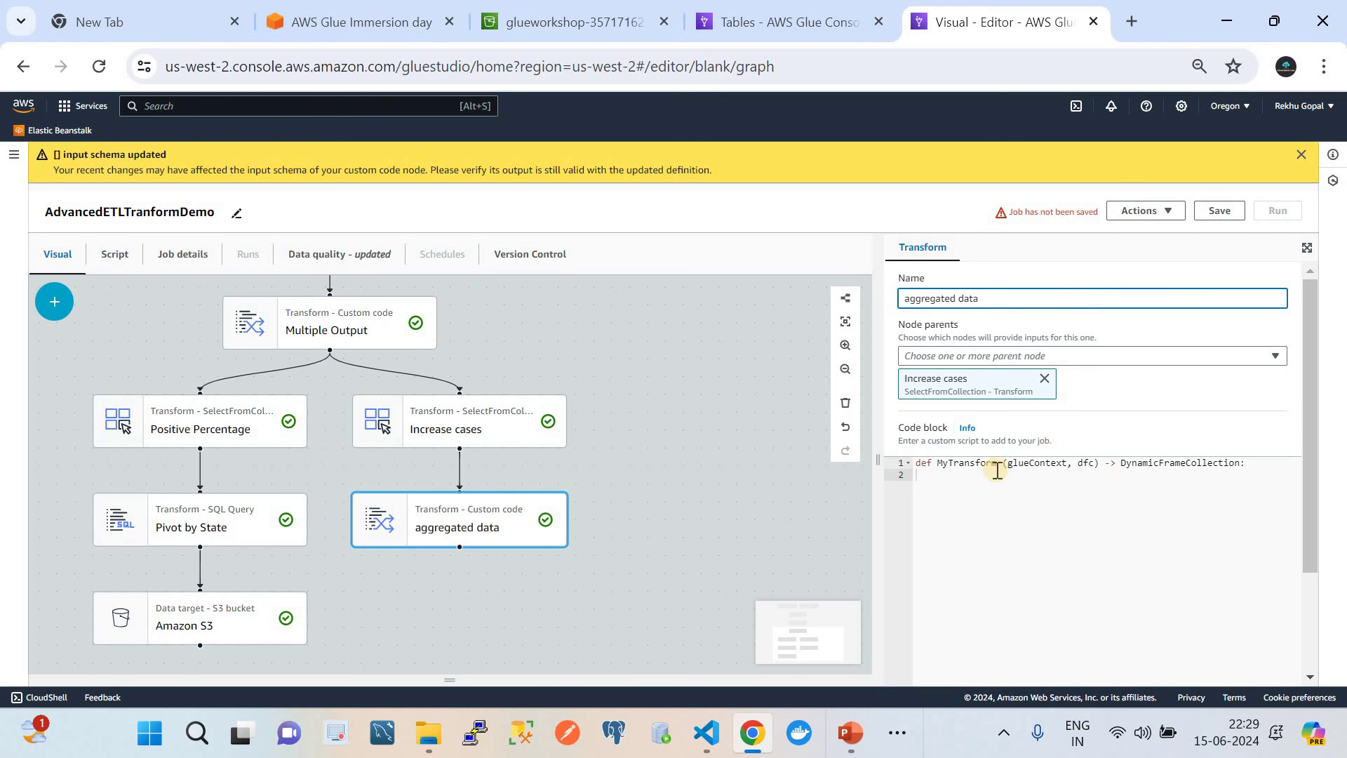
Replace the node's default code with the AggregateCaseCount function summing positiveincrease and totaltestresultsincrease by combinedname, and remove the trailing blank lines.
left_click(975, 477)
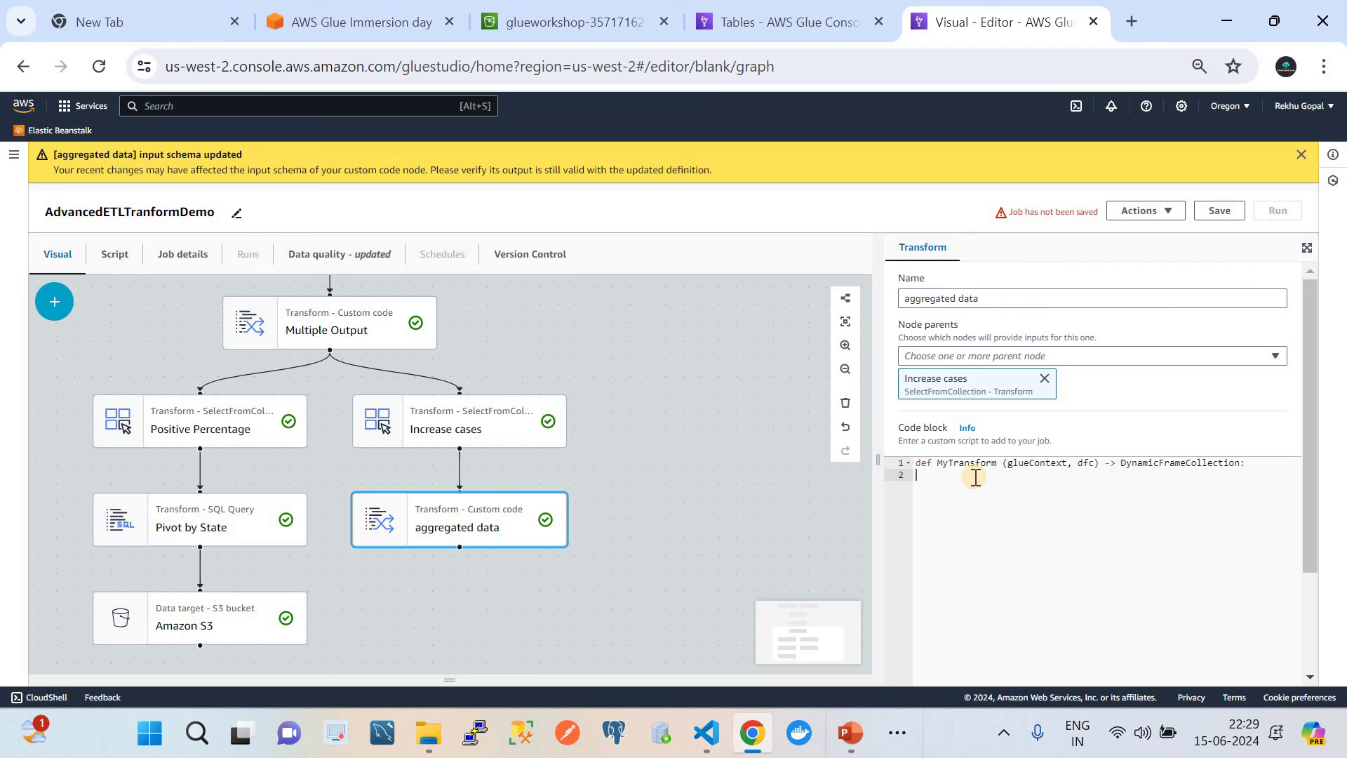
left_click_drag(1248, 463, 901, 466)
key("ctrl+v")
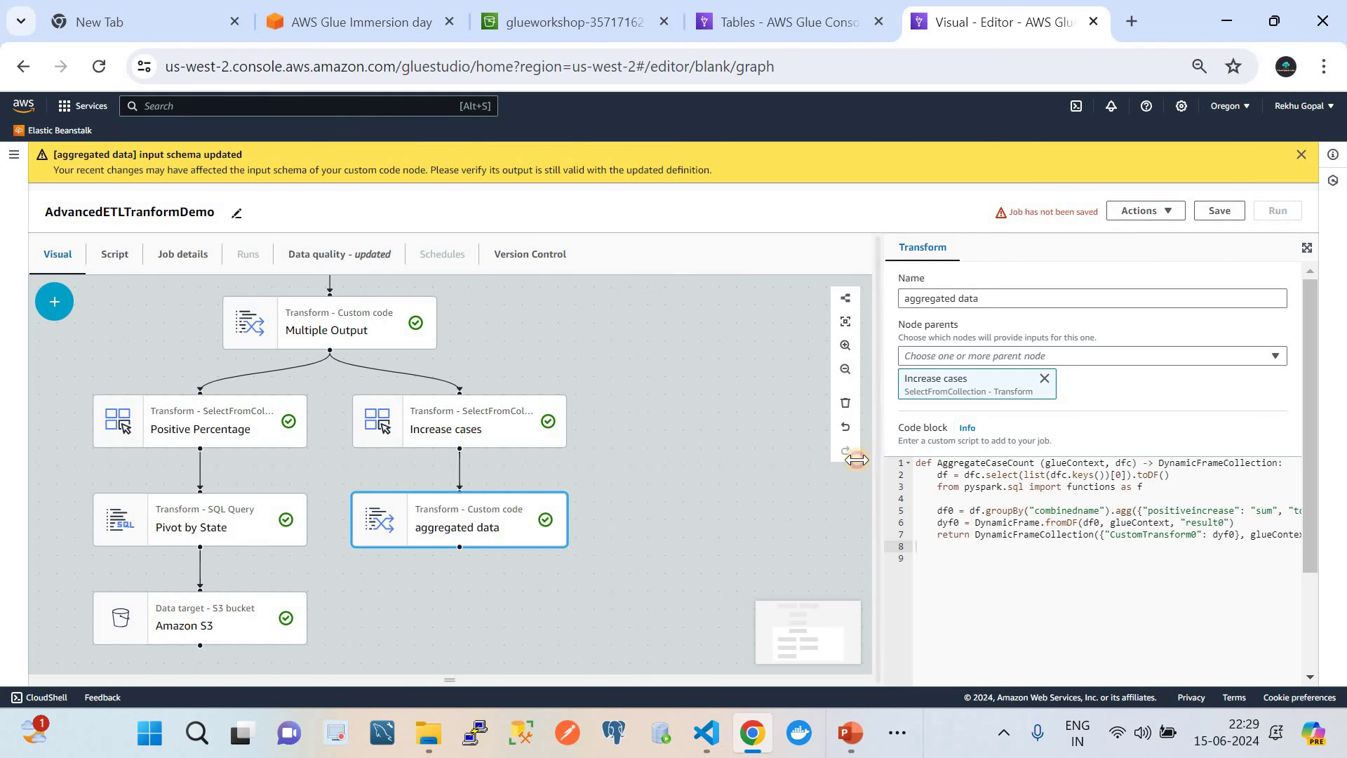
left_click_drag(878, 460, 652, 456)
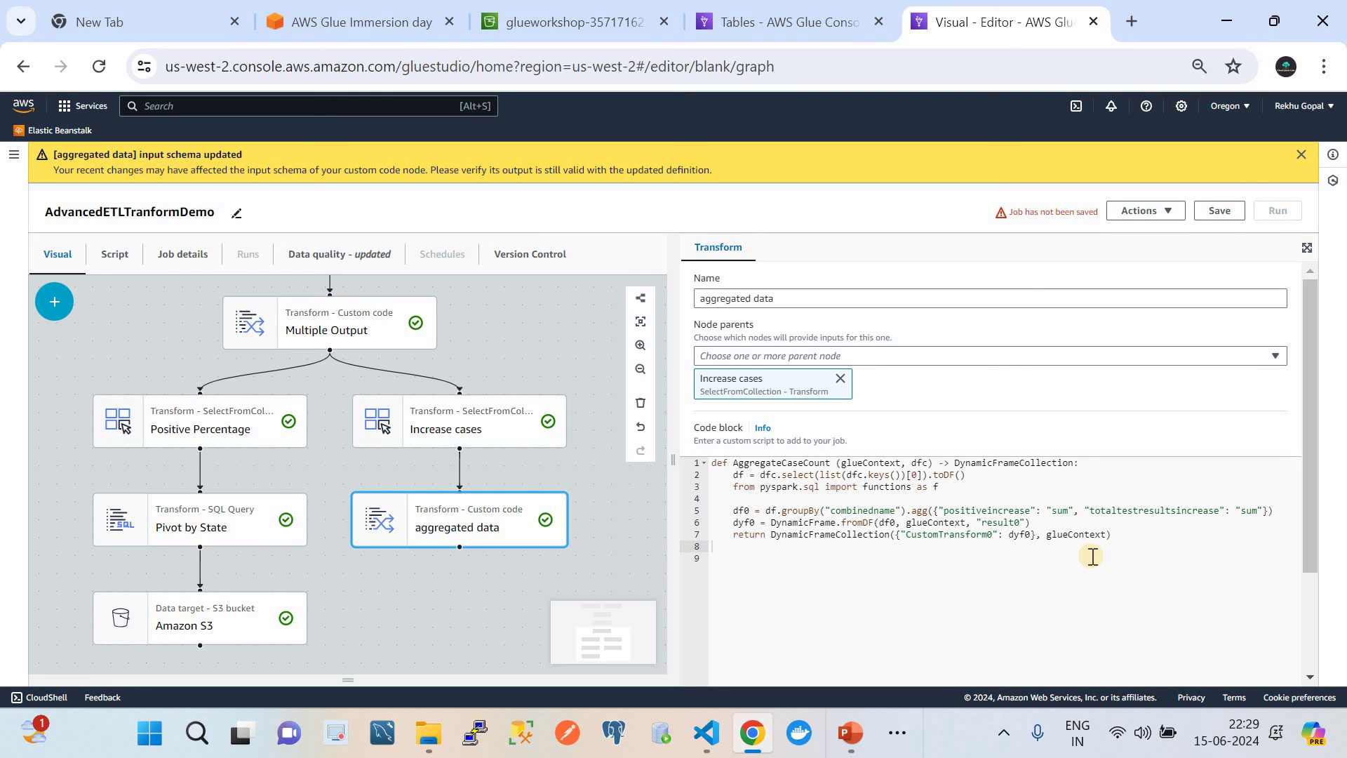
left_click(721, 560)
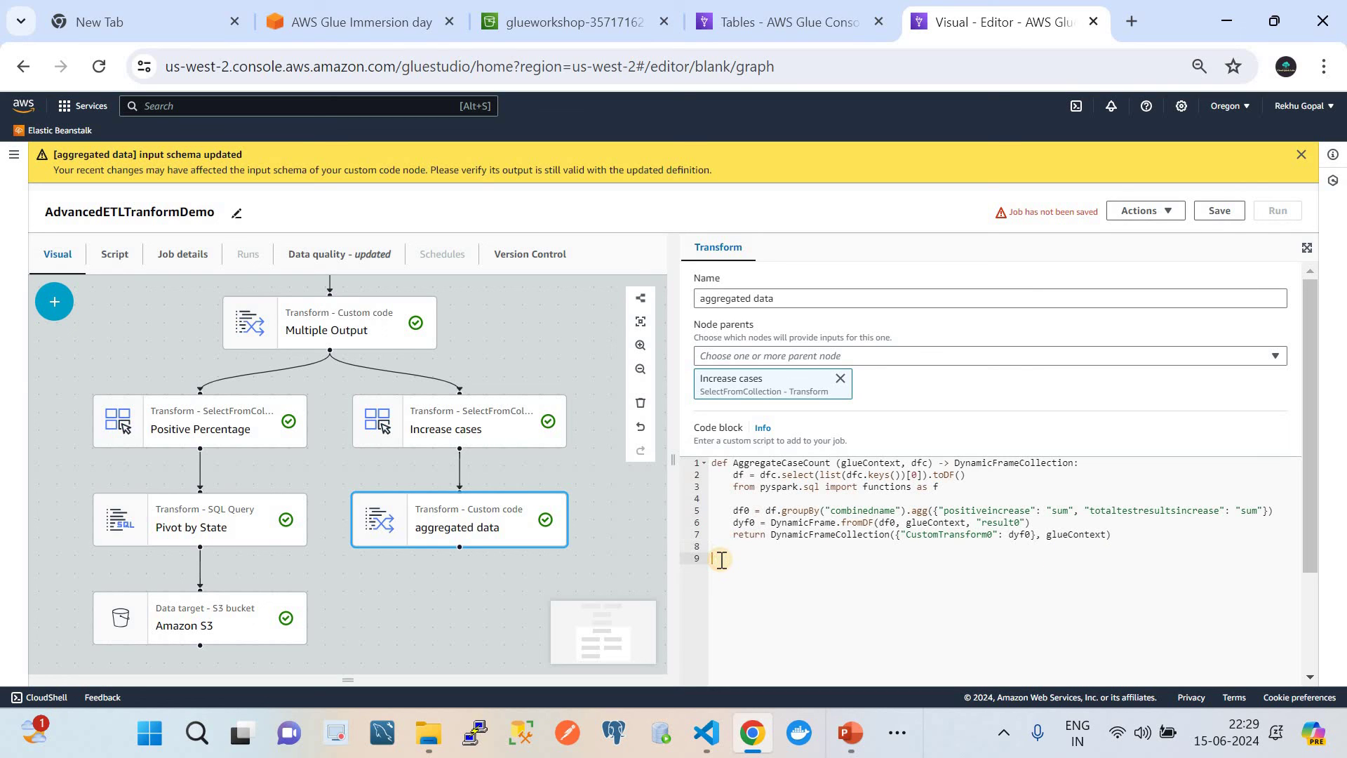
key("BackSpace")
key("BackSpace")
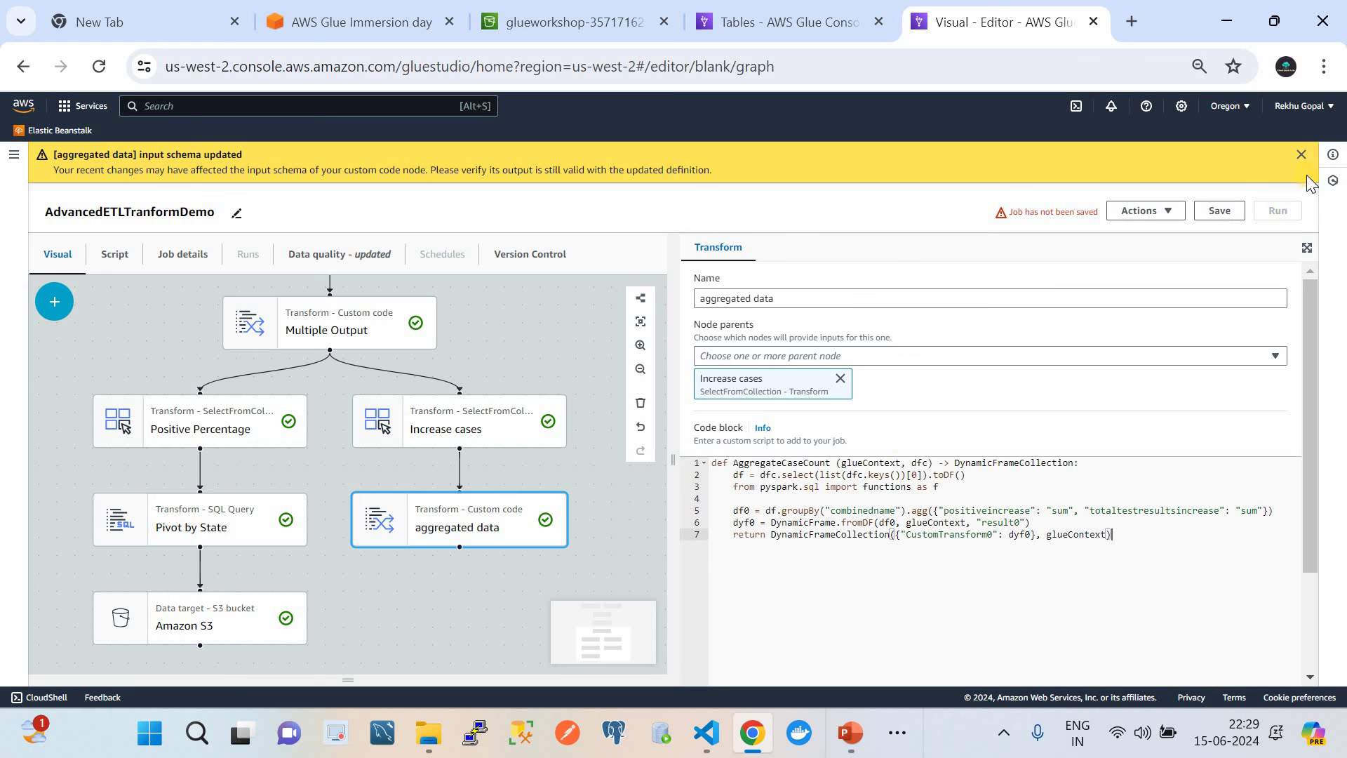
left_click(1300, 156)
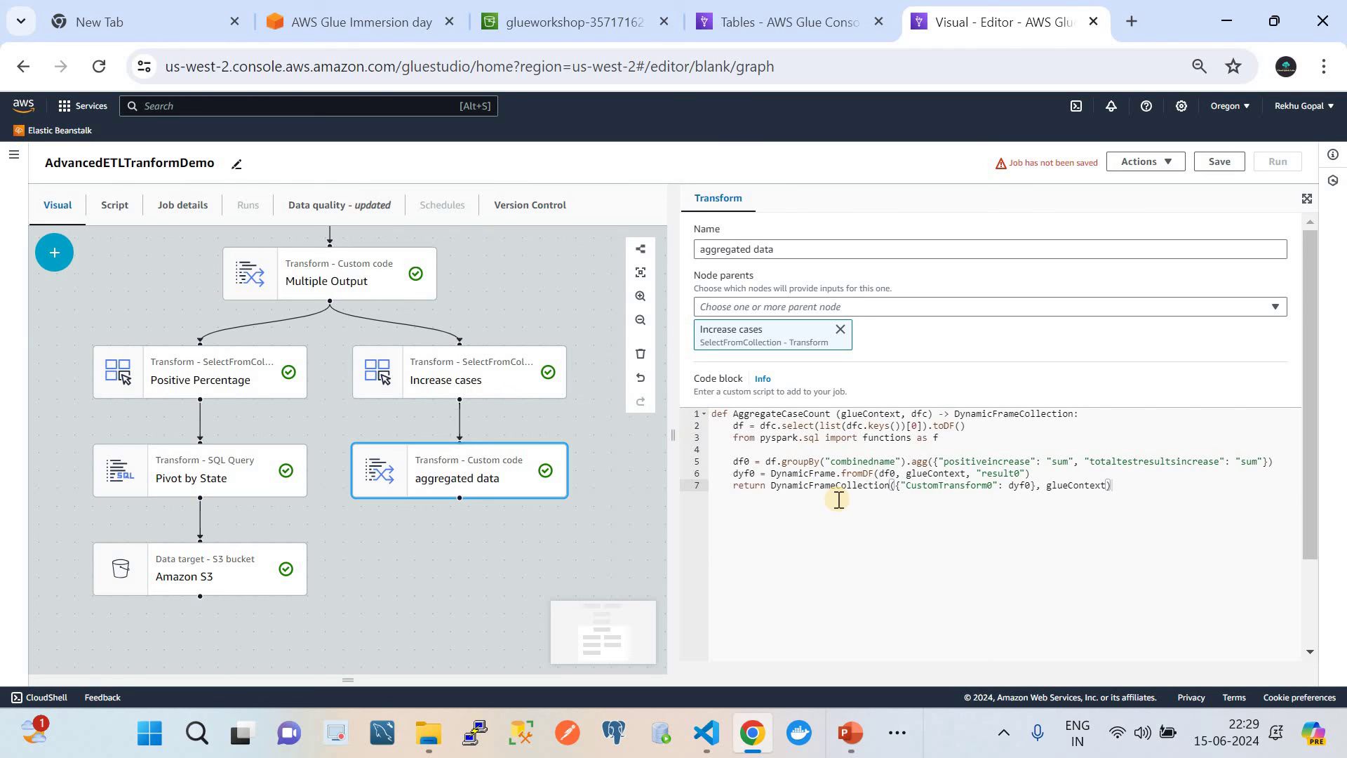
Rename the aggregated data node as "Aggregate Case Count", based on the function name in its code.
double_click(777, 414)
key("ctrl+c")
left_click_drag(776, 249, 698, 250)
key("ctrl+v")
left_click(745, 250)
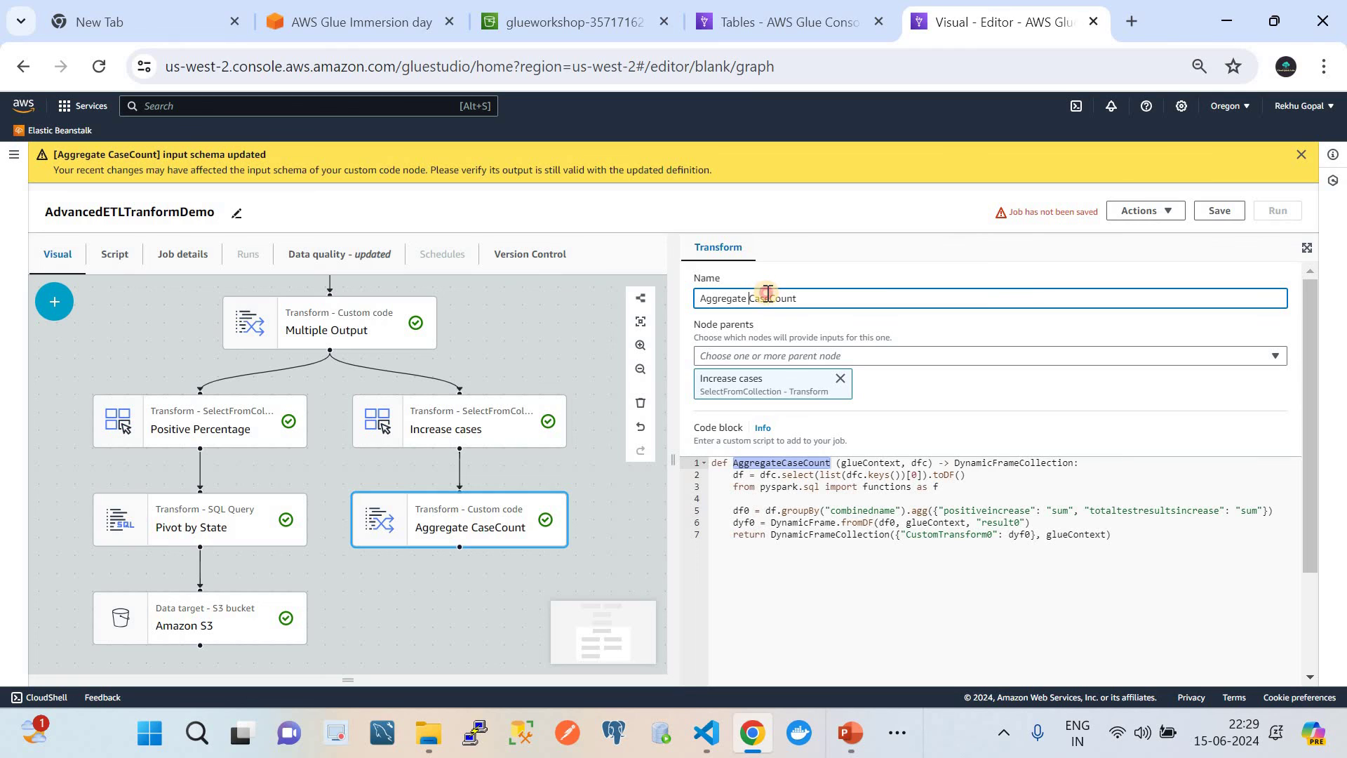
left_click(772, 299)
left_click(832, 555)
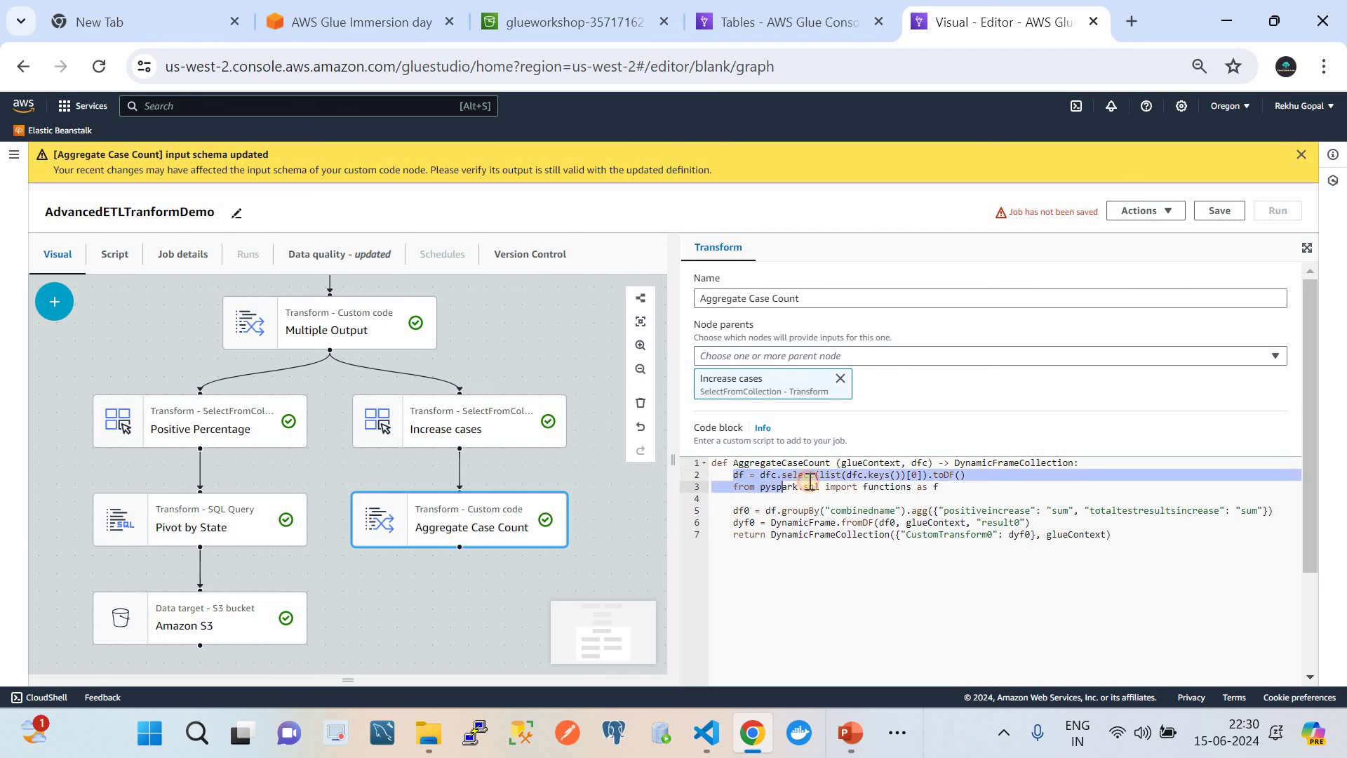
Examine the DataFrame conversion, import and aggregation lines in the Aggregate Case Count code.
left_click_drag(735, 475, 999, 487)
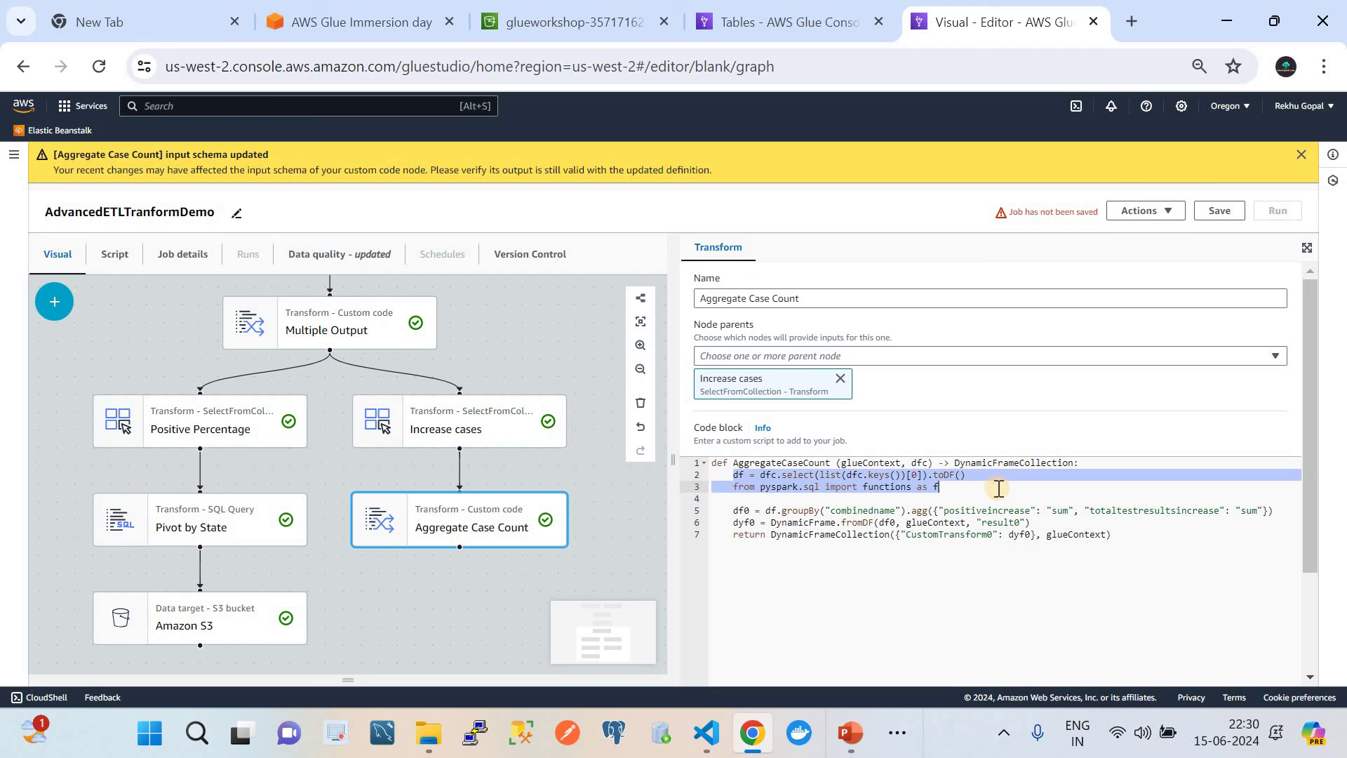
left_click(783, 489)
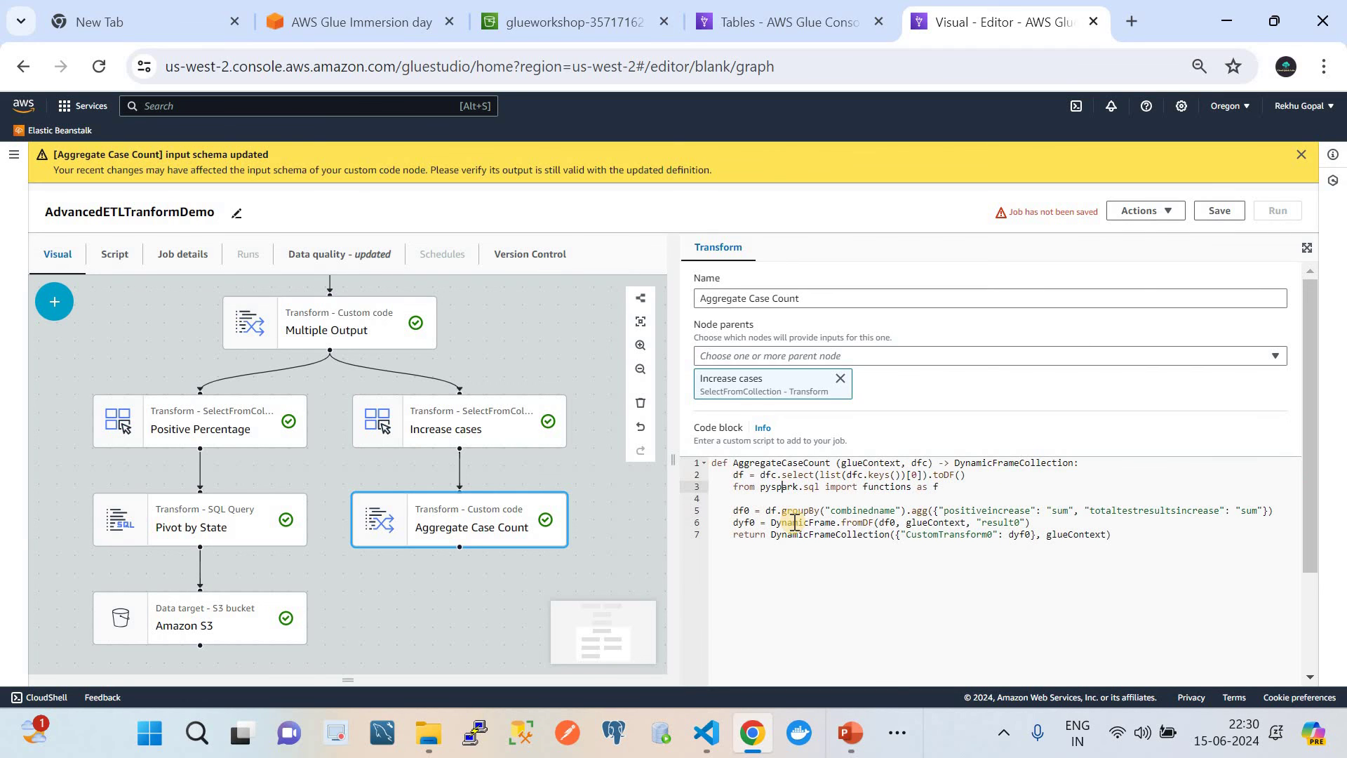
scroll(795, 522, "down", 1)
scroll(795, 522, "down", 1)
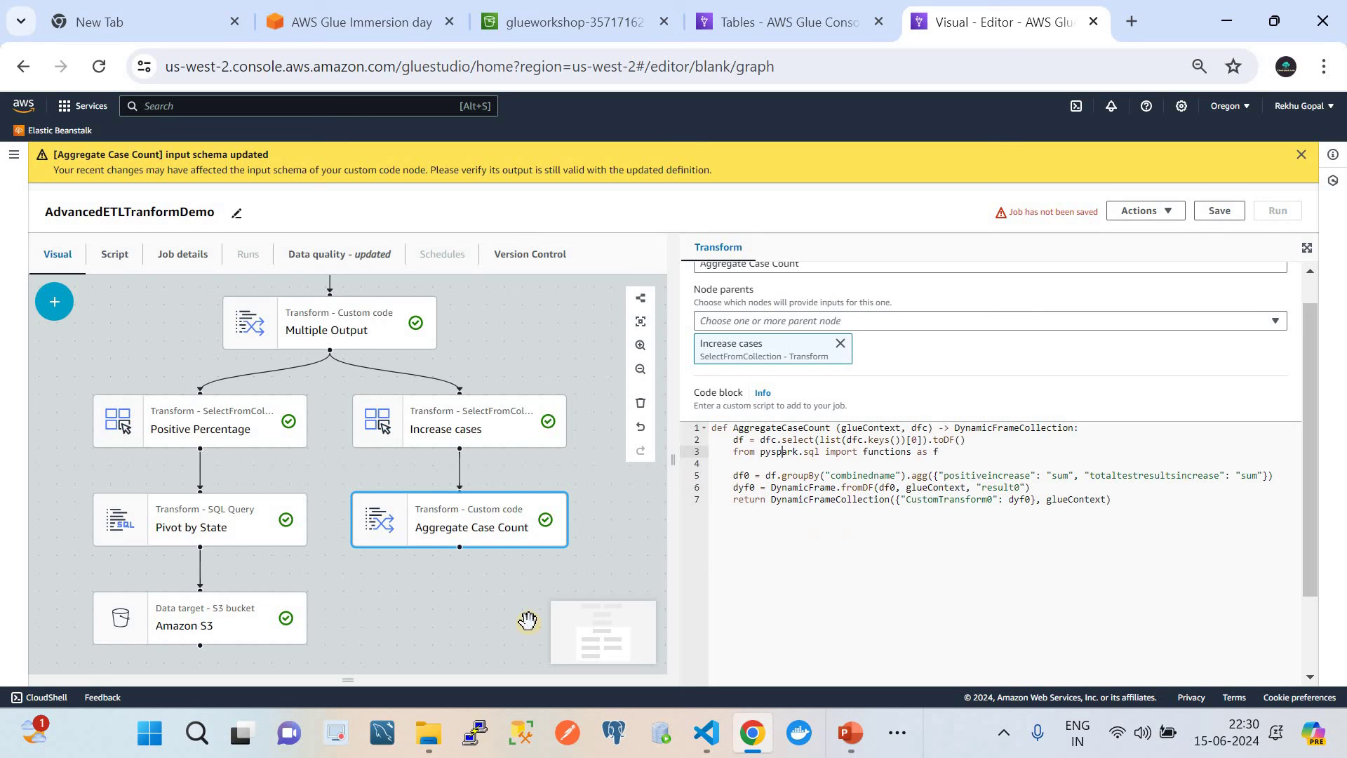
Examine the Aggregate Case Count node's data preview and output schema, widening the schema's Key column, and dismiss the input schema notification.
left_click_drag(353, 680, 377, 500)
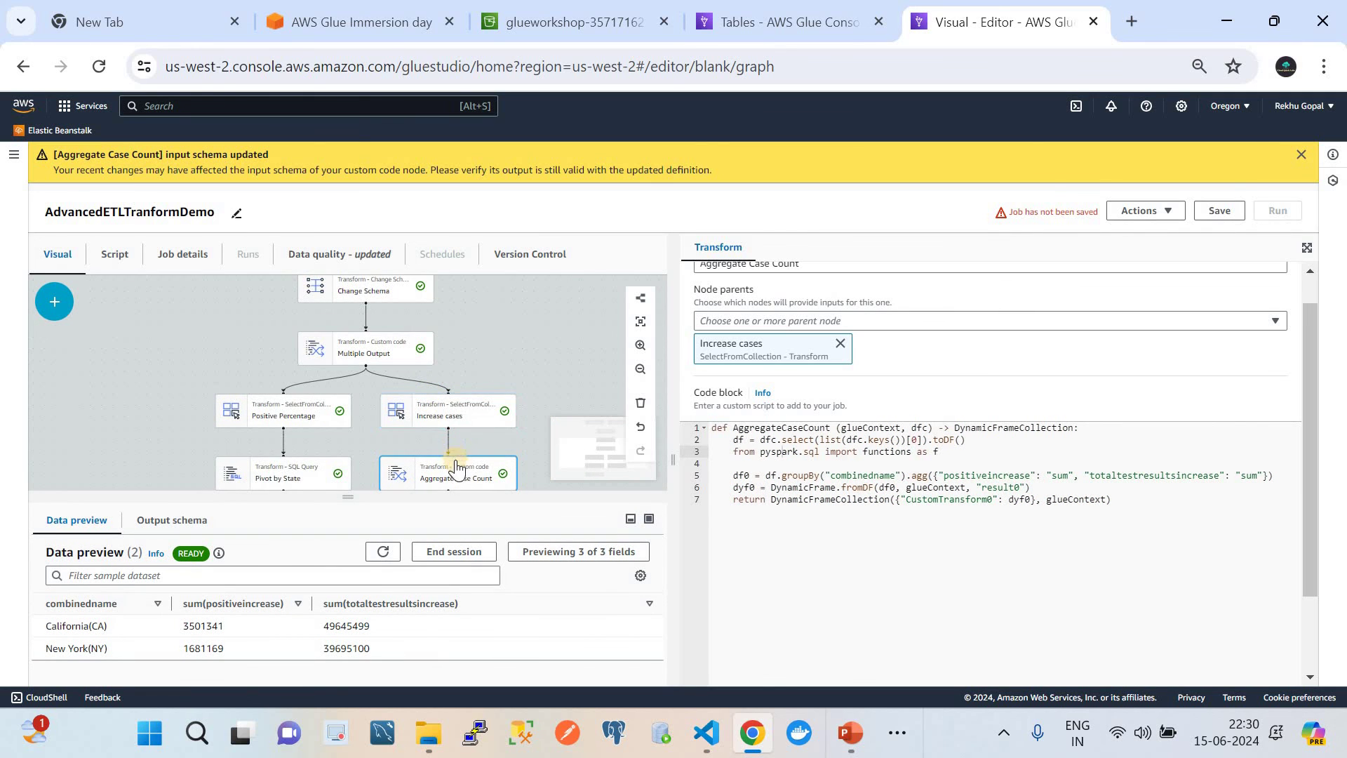
scroll(457, 464, "up", 3)
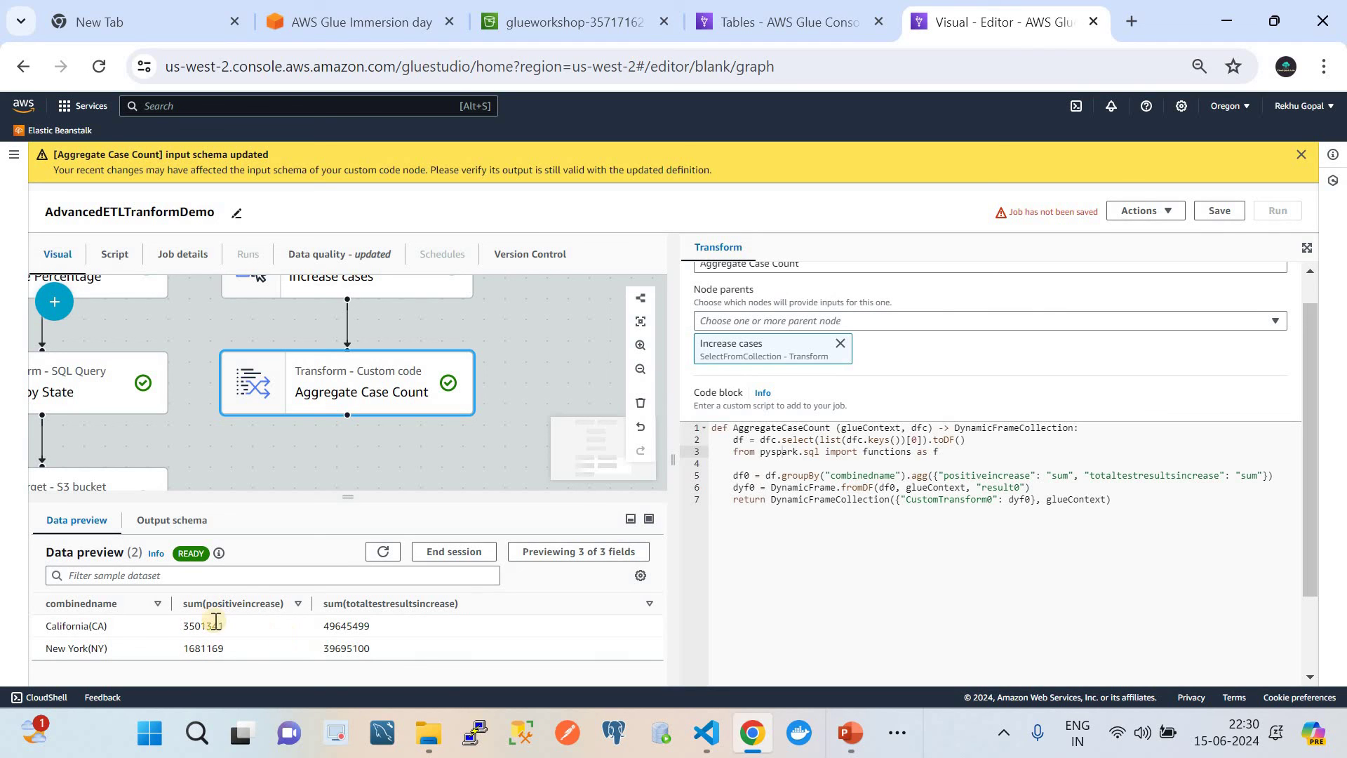
left_click(166, 523)
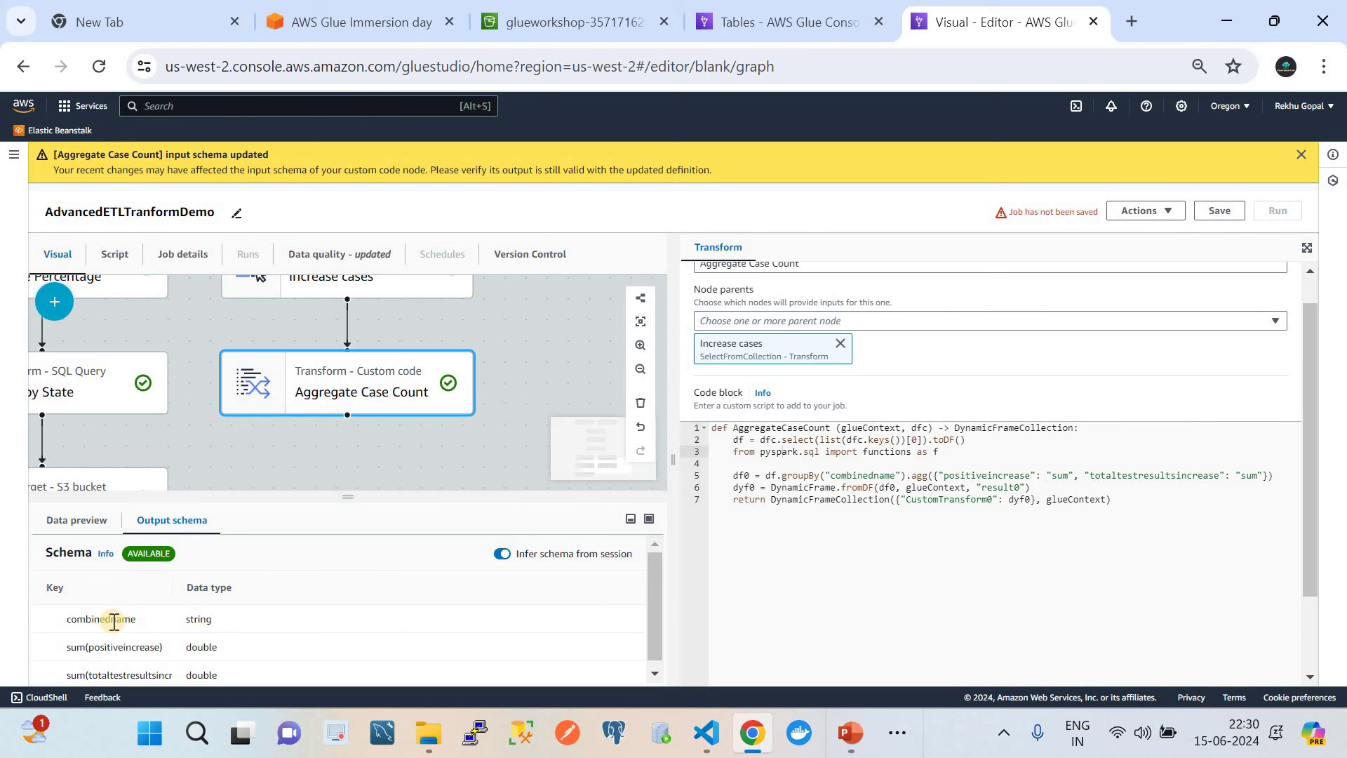
scroll(159, 644, "down", 1)
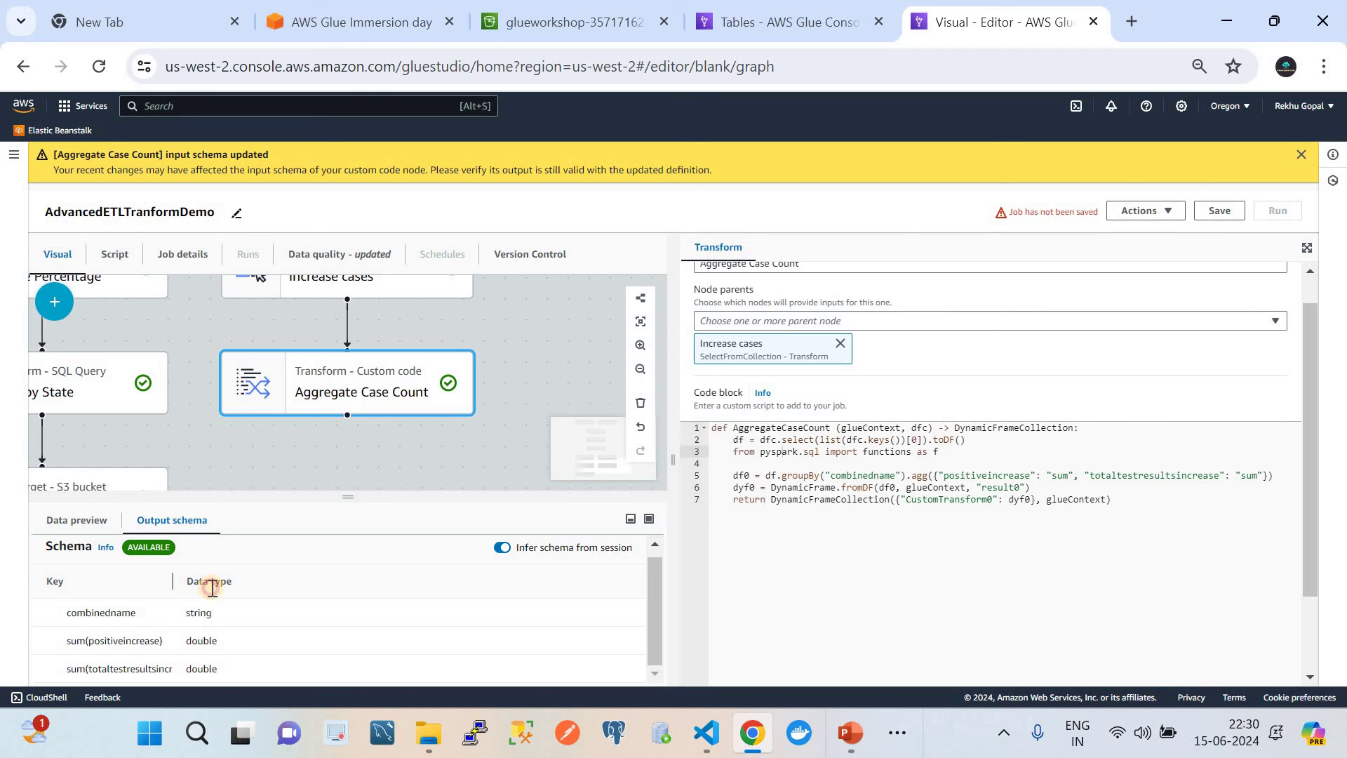
left_click_drag(212, 589, 295, 588)
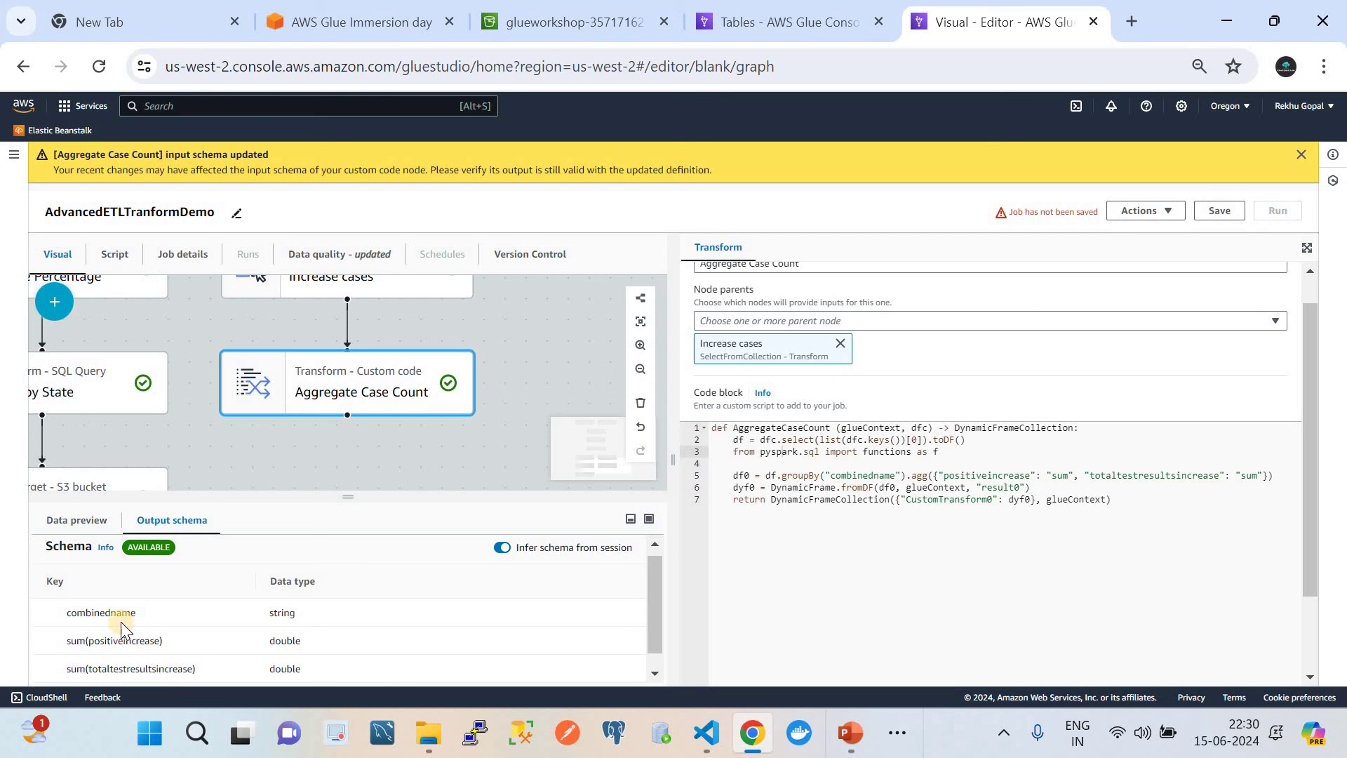
left_click(77, 521)
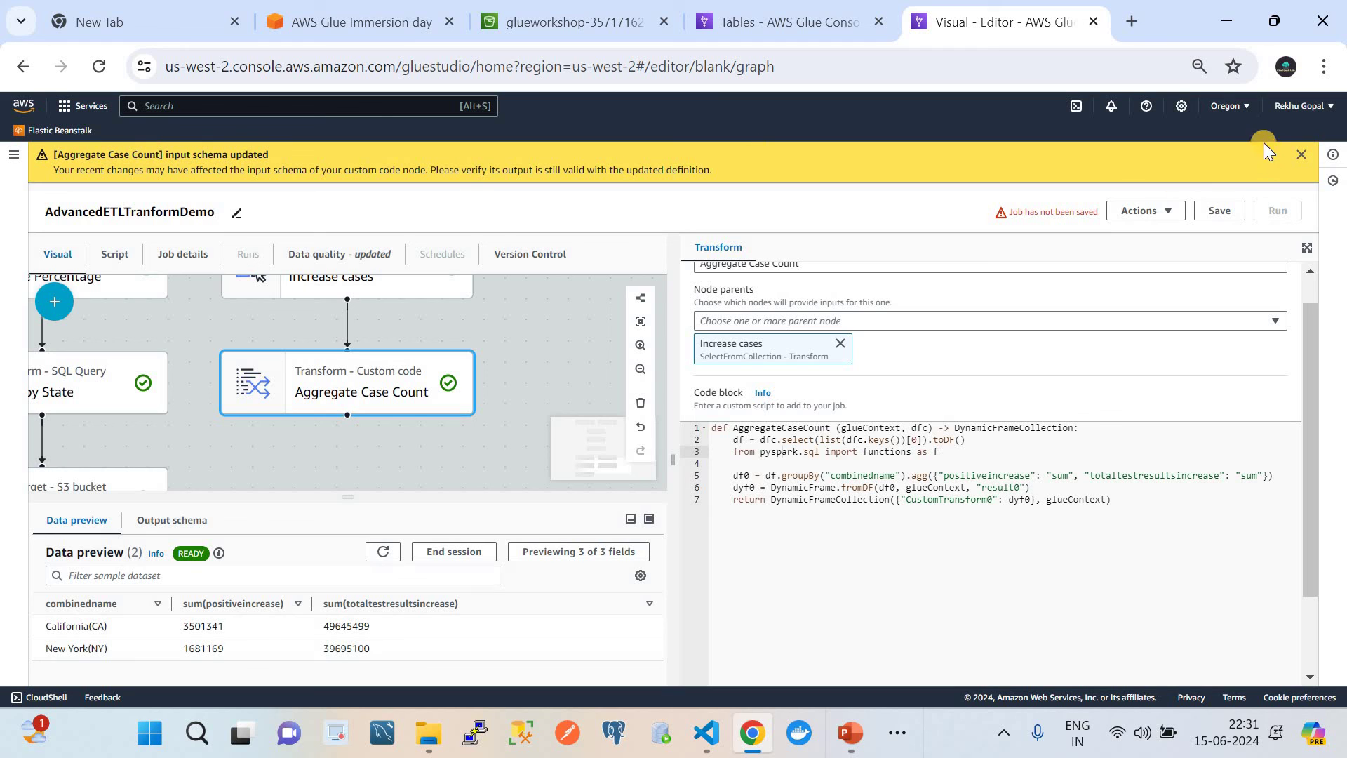
left_click(1301, 155)
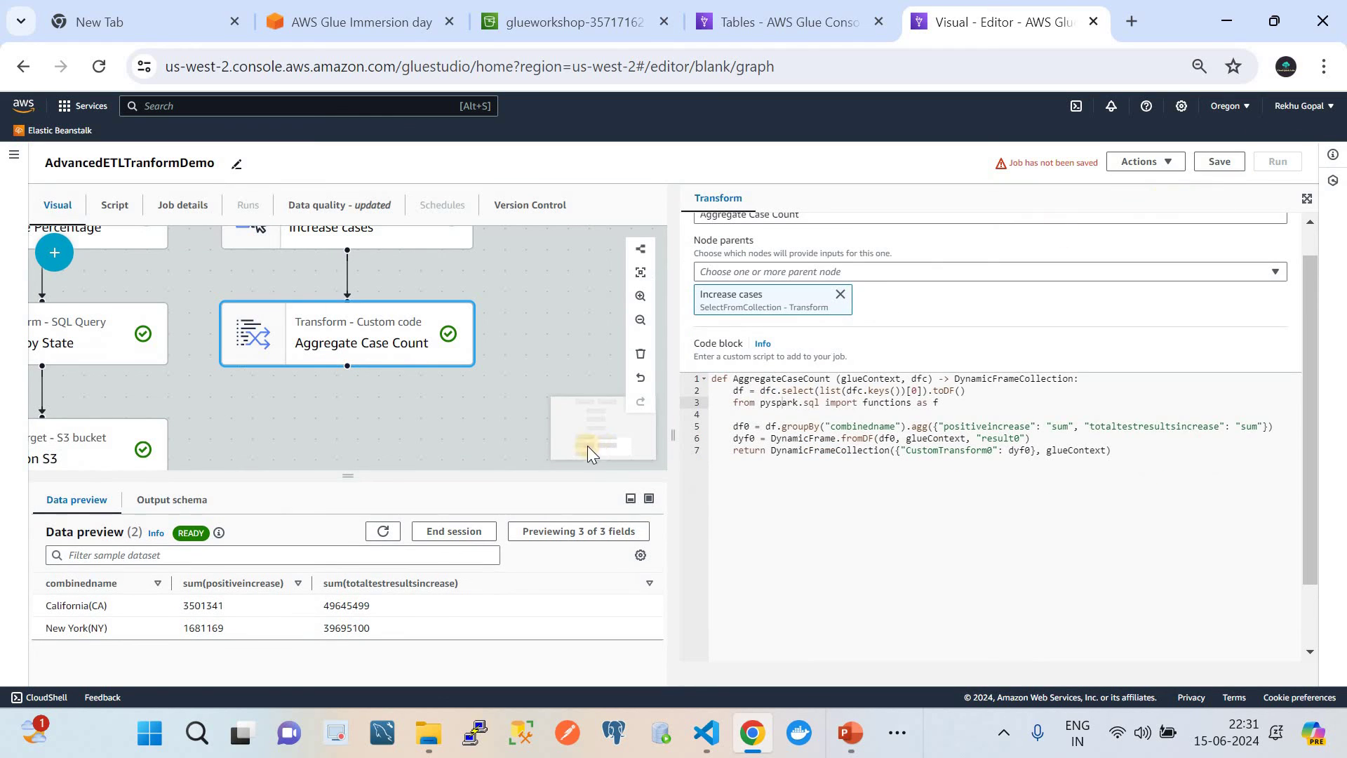
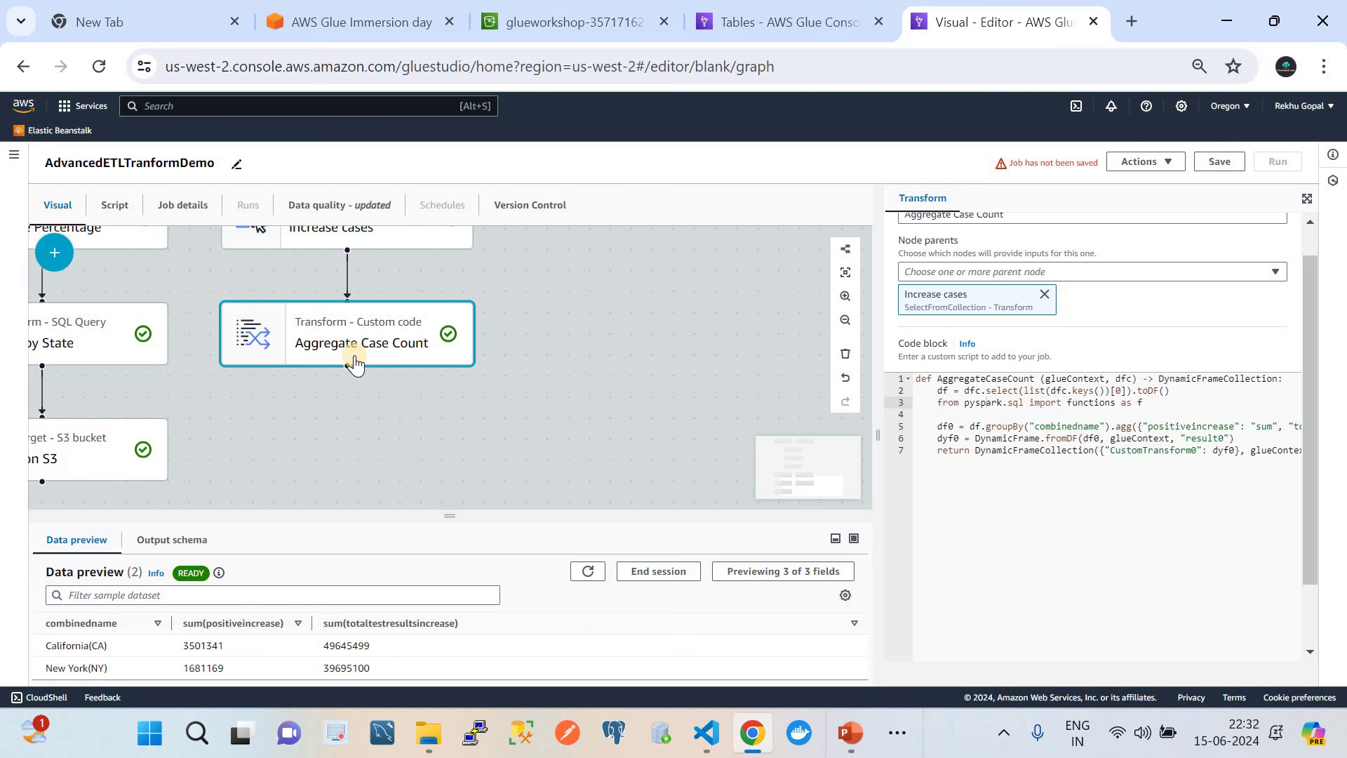
Add a Select From Collection transform as a child of the Aggregate Case Count node.
left_click_drag(356, 363, 547, 396)
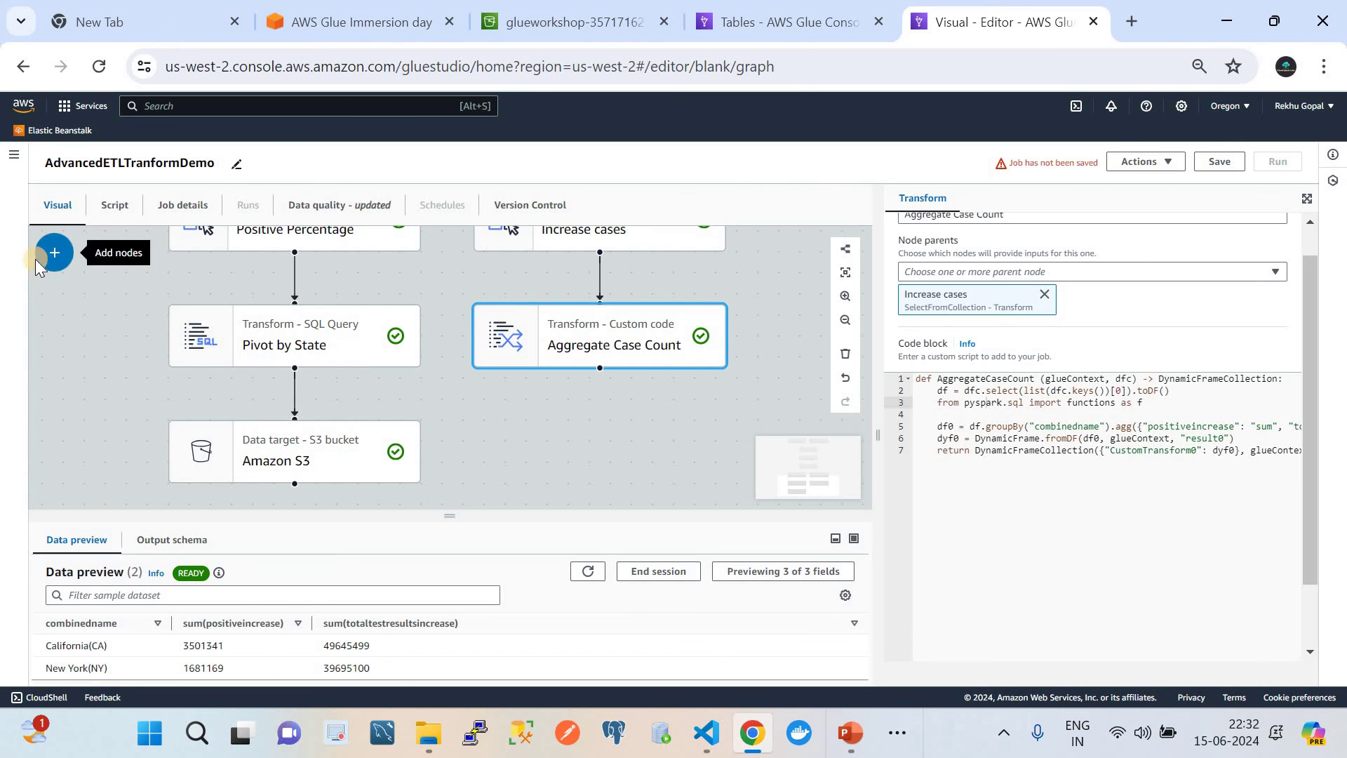
left_click(55, 258)
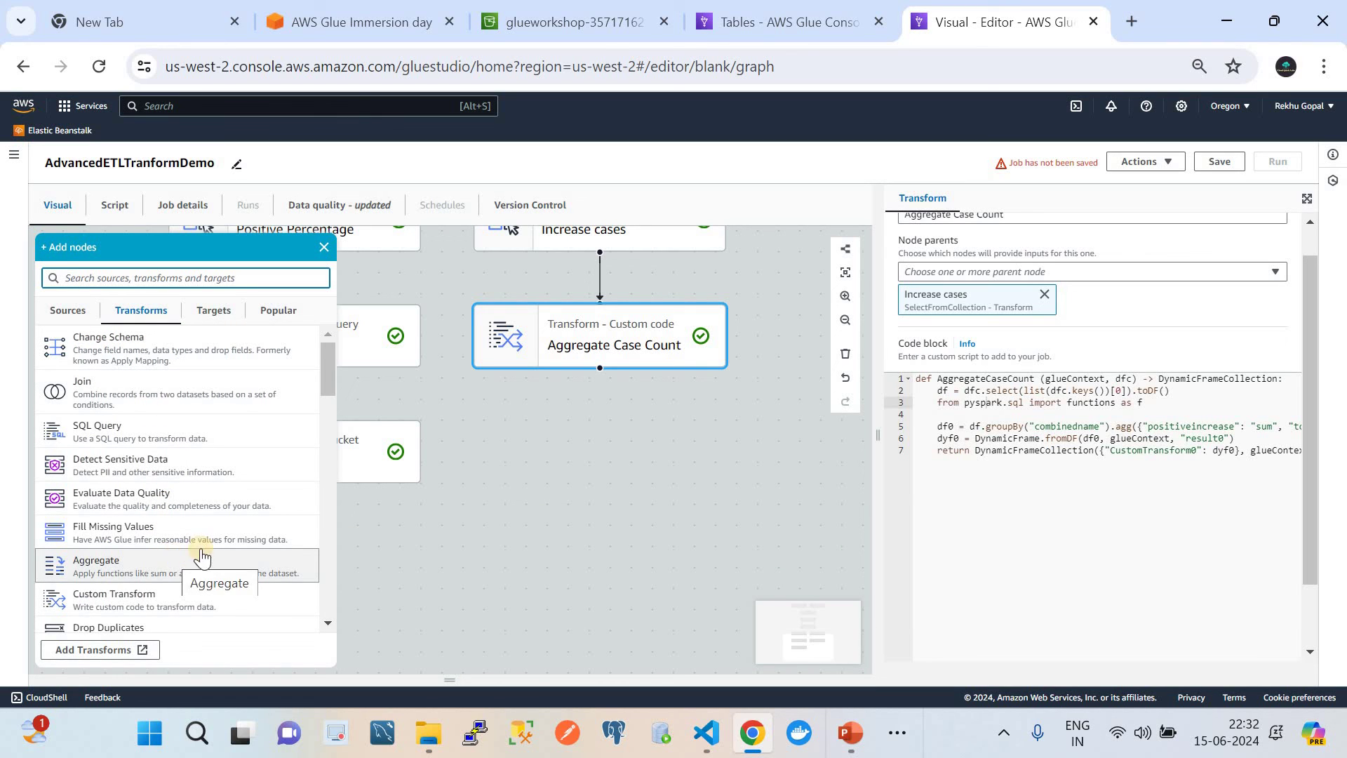
scroll(221, 553, "down", 1)
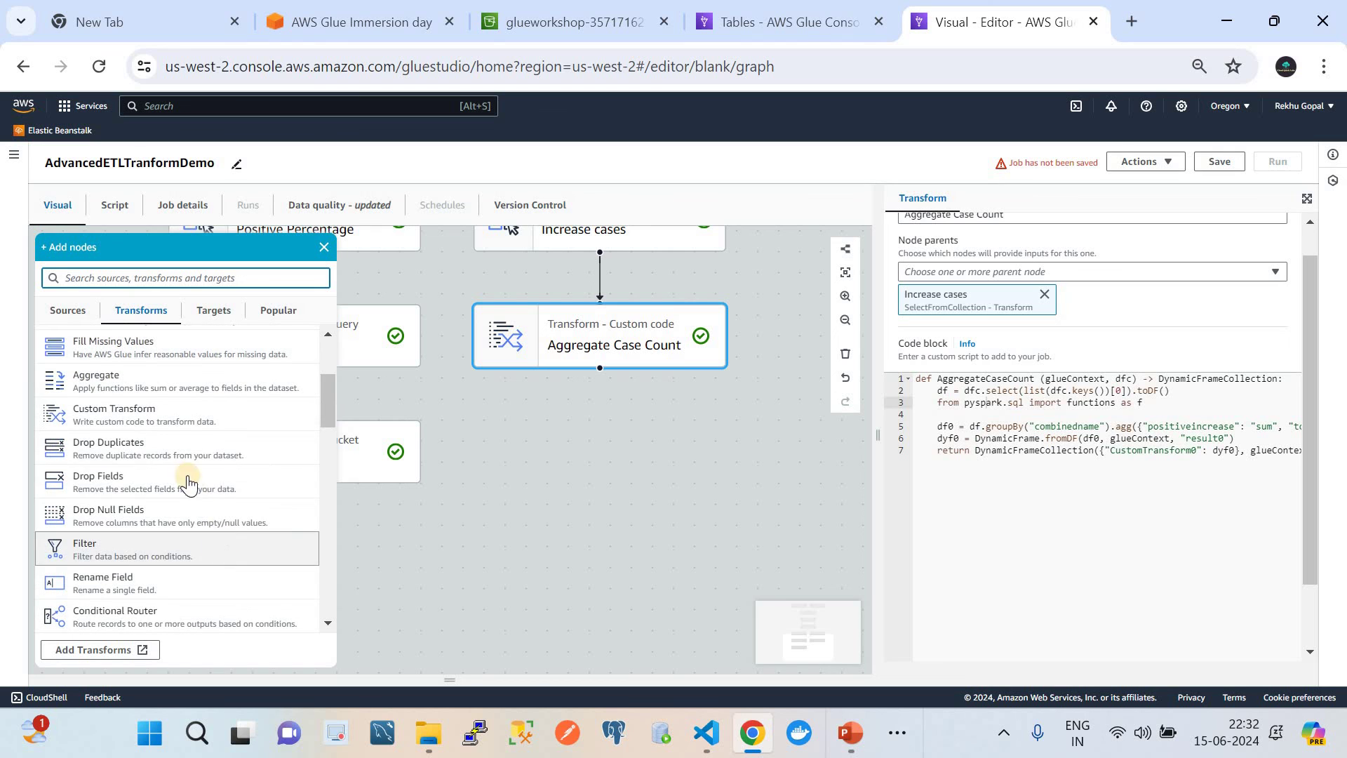
scroll(188, 468, "up", 3)
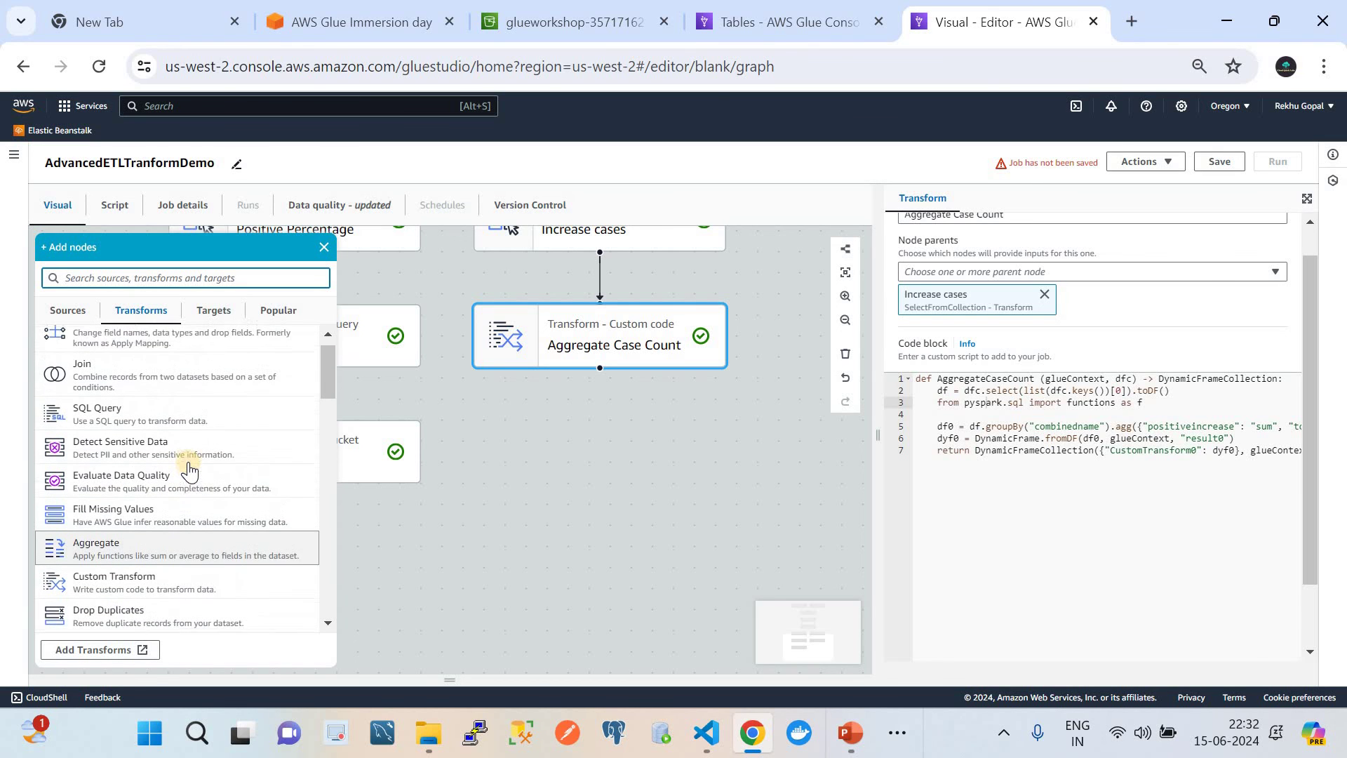
scroll(188, 468, "down", 3)
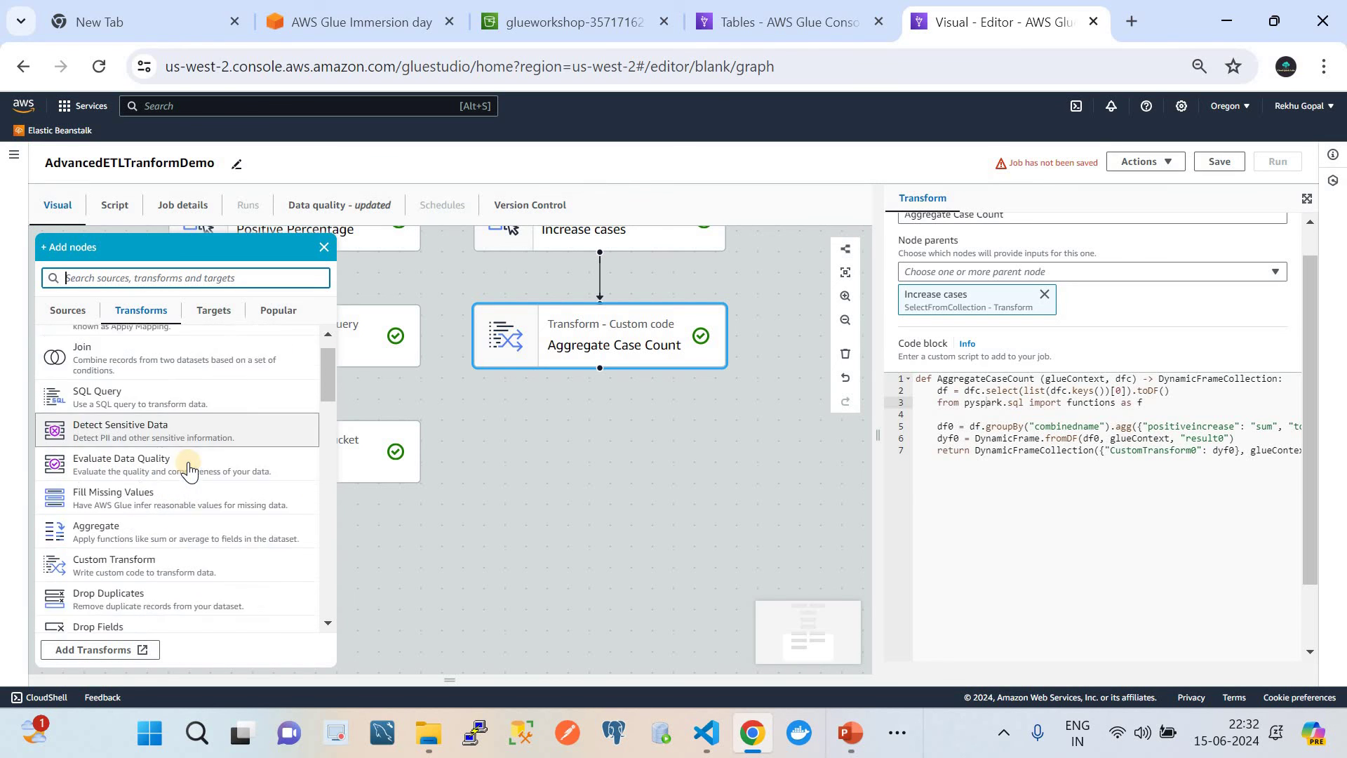
scroll(188, 469, "down", 3)
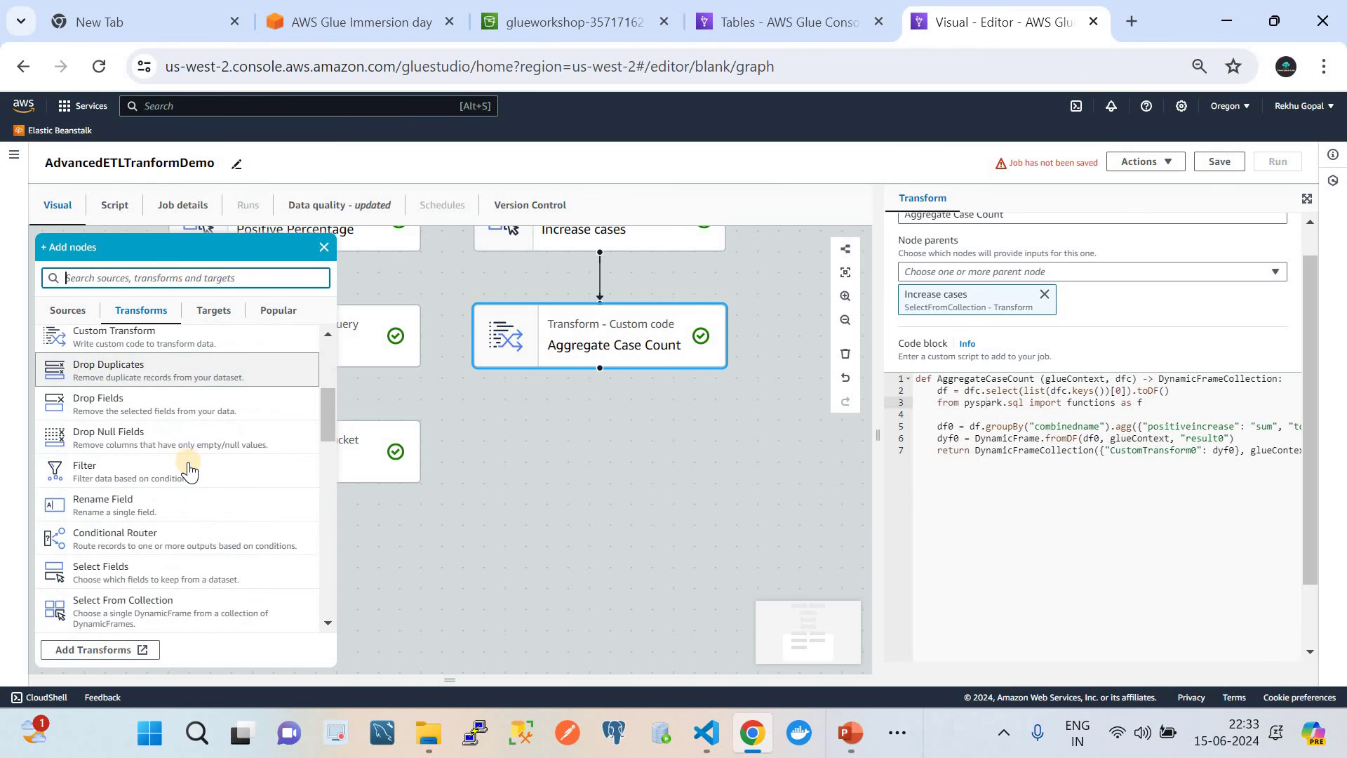
left_click(173, 595)
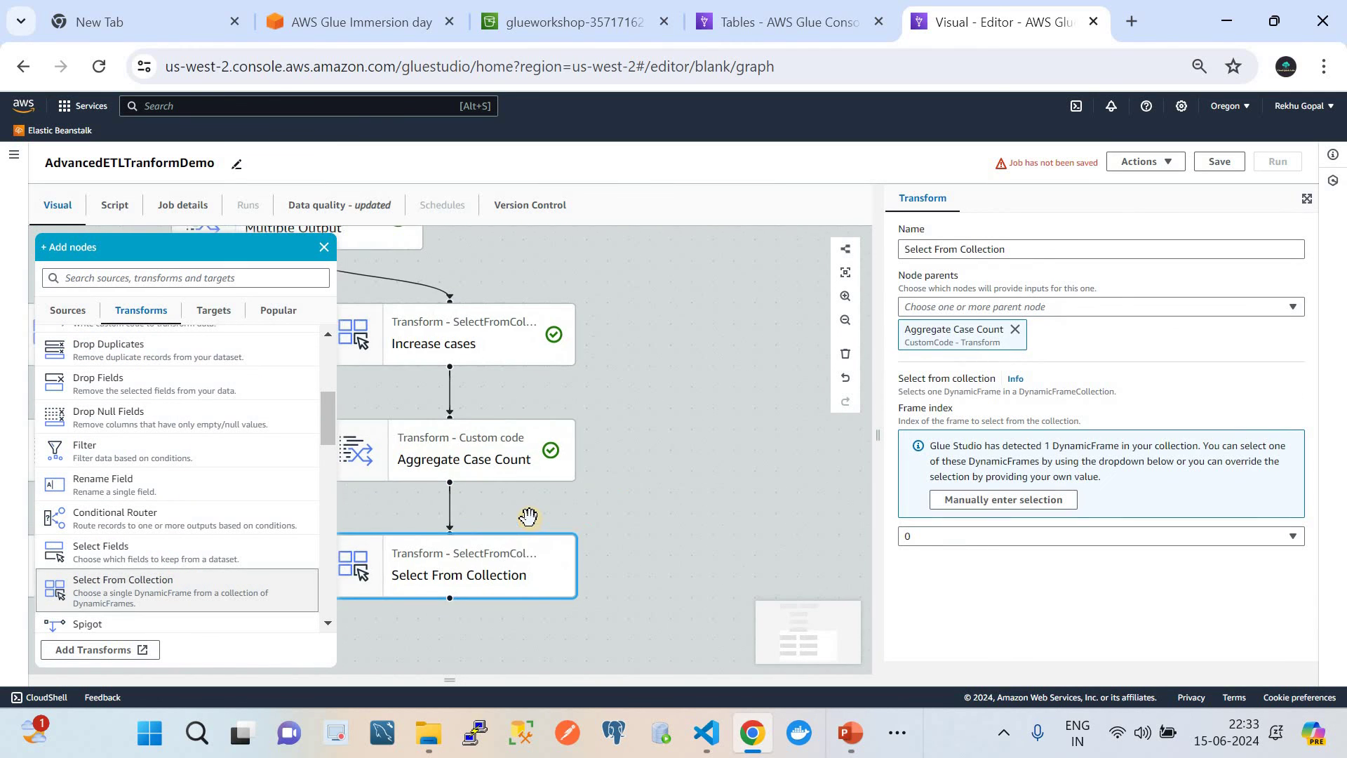
Rename the new Select From Collection node below Aggregate Case Count as "Aggregate result".
left_click(528, 553)
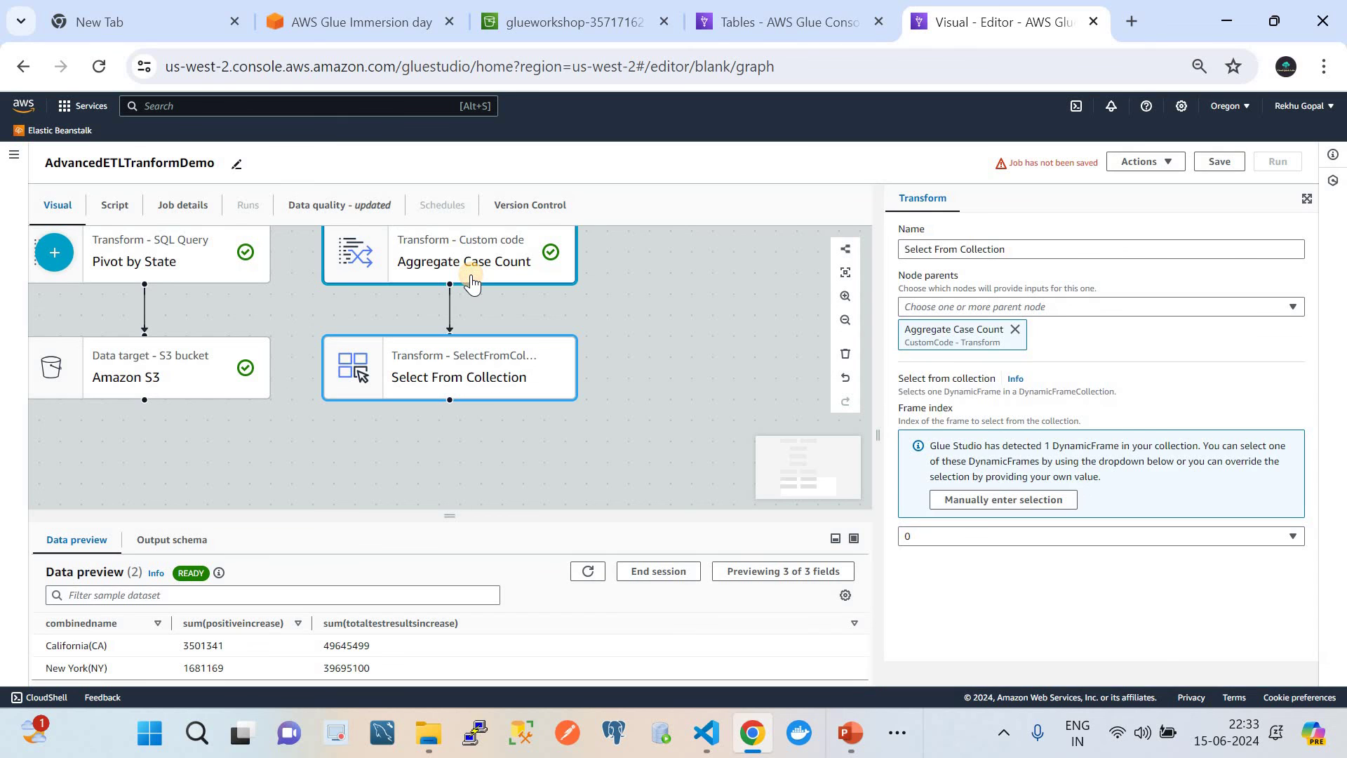
left_click(471, 282)
scroll(574, 374, "down", 3)
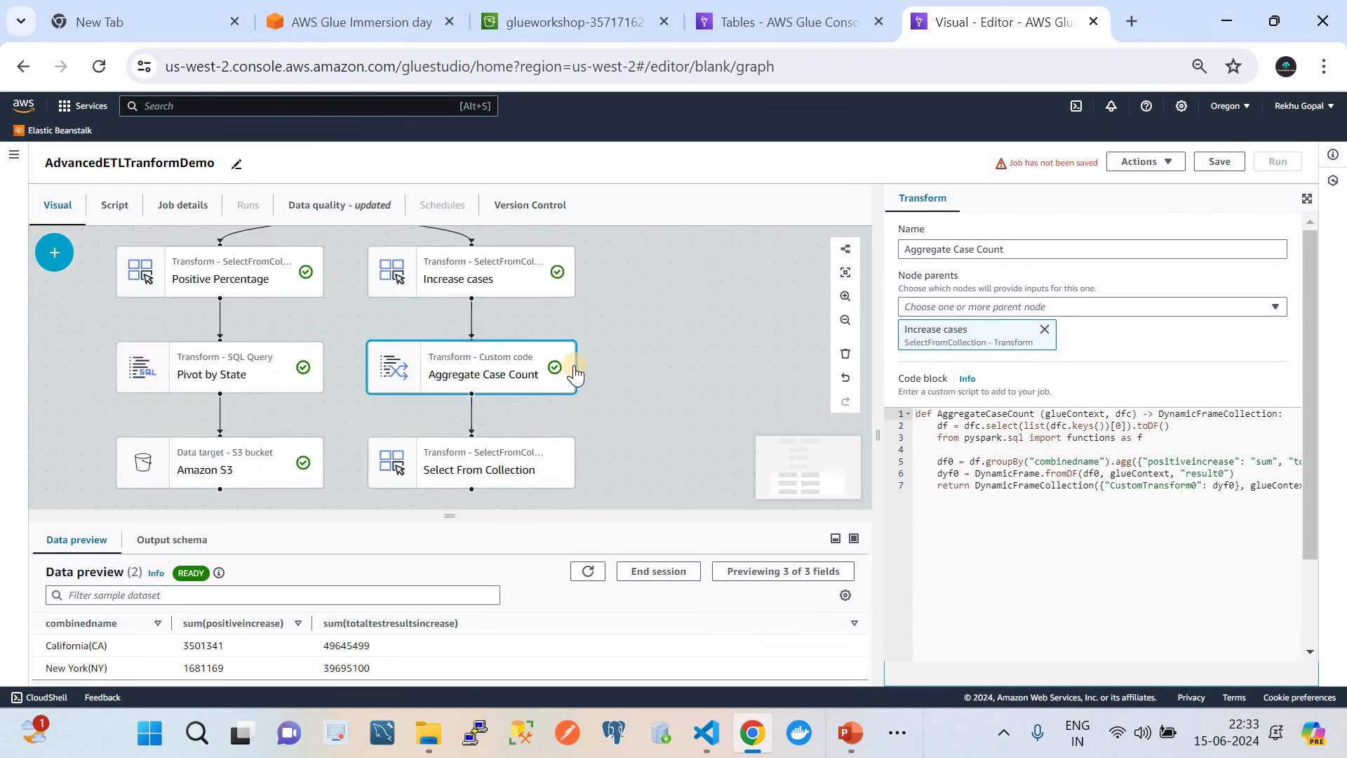
left_click(520, 456)
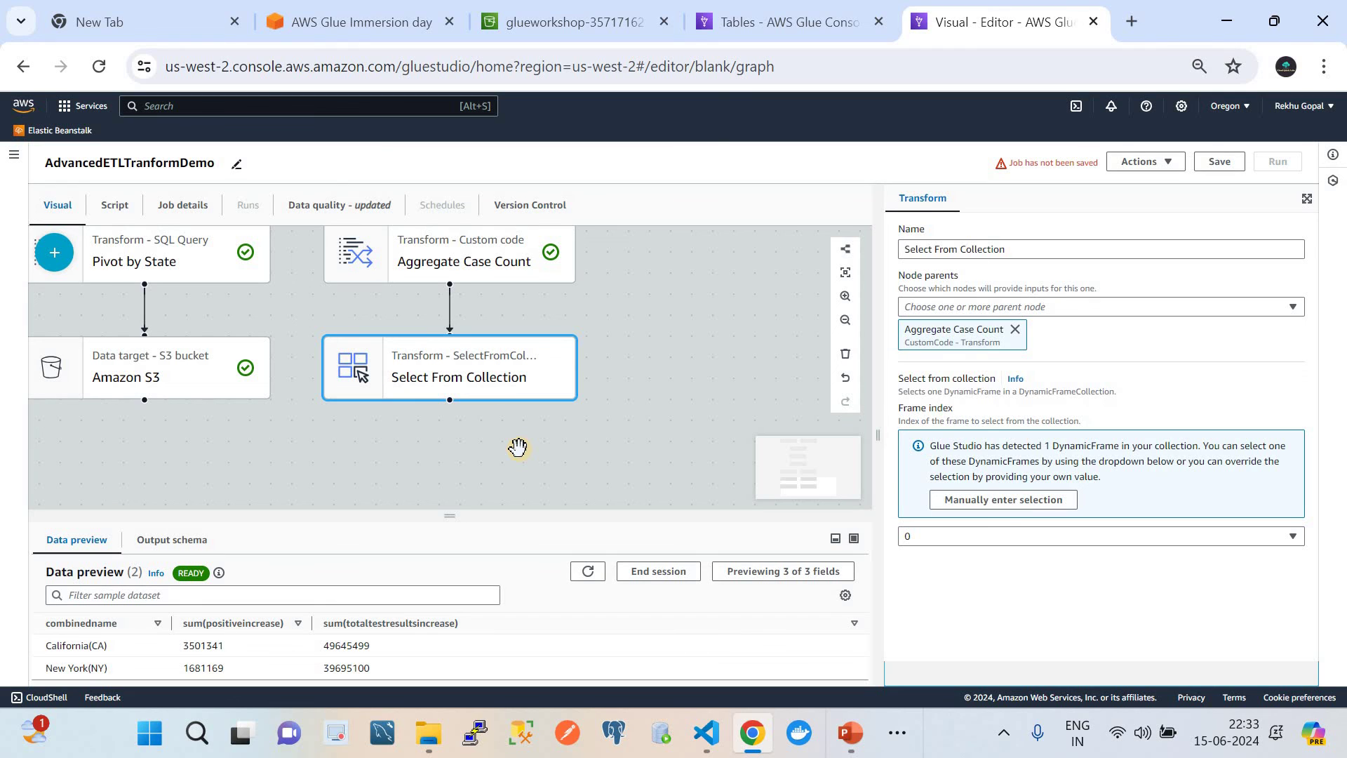
left_click(1034, 249)
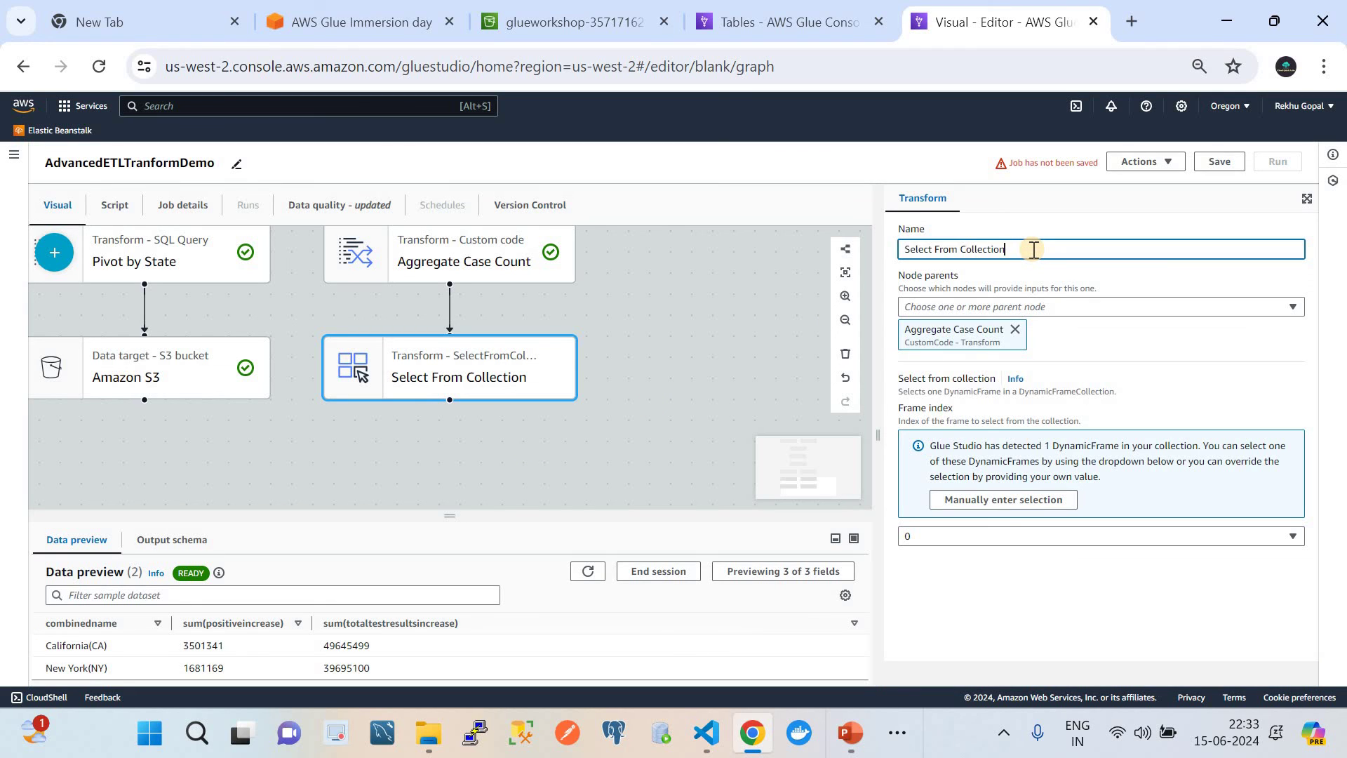
key("ctrl+a")
type("Aggregate result")
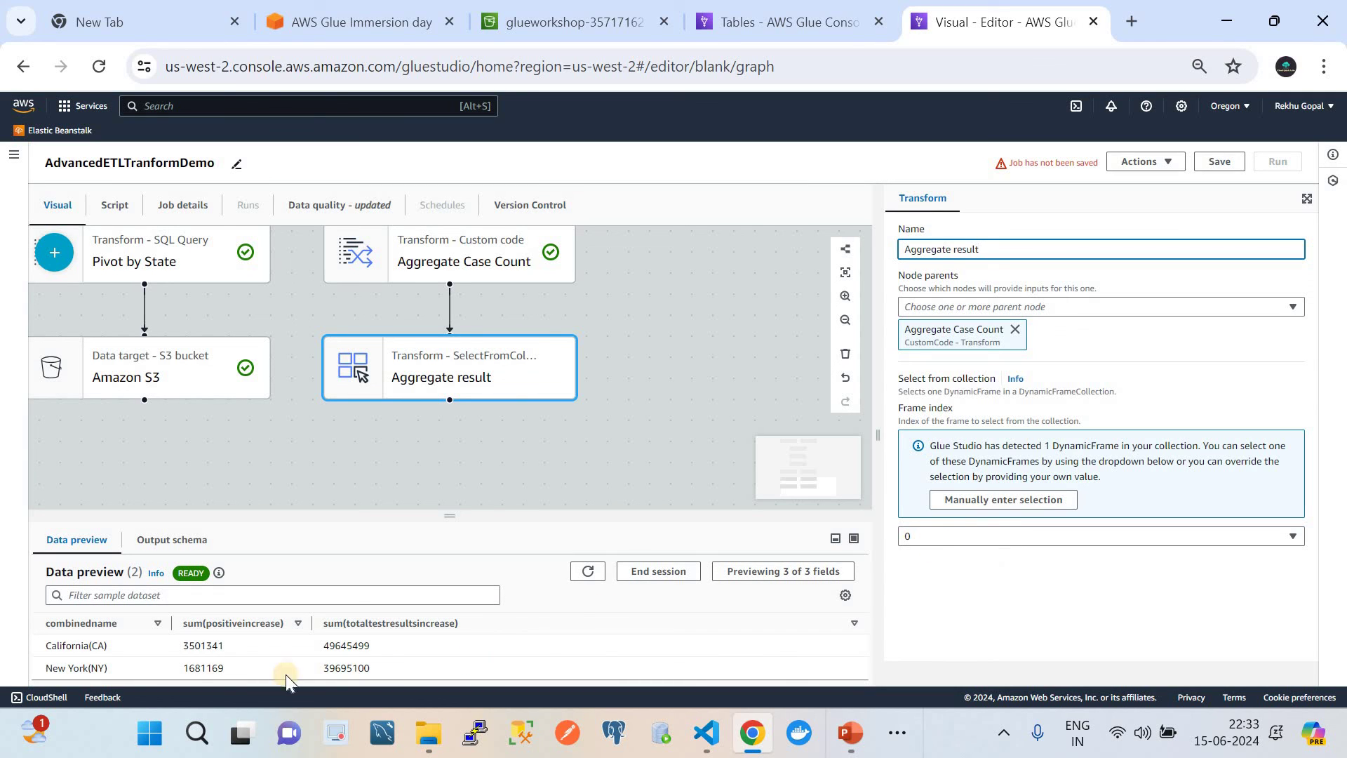
View the output schema of the Aggregate result node.
left_click(167, 539)
left_click_drag(452, 514, 440, 570)
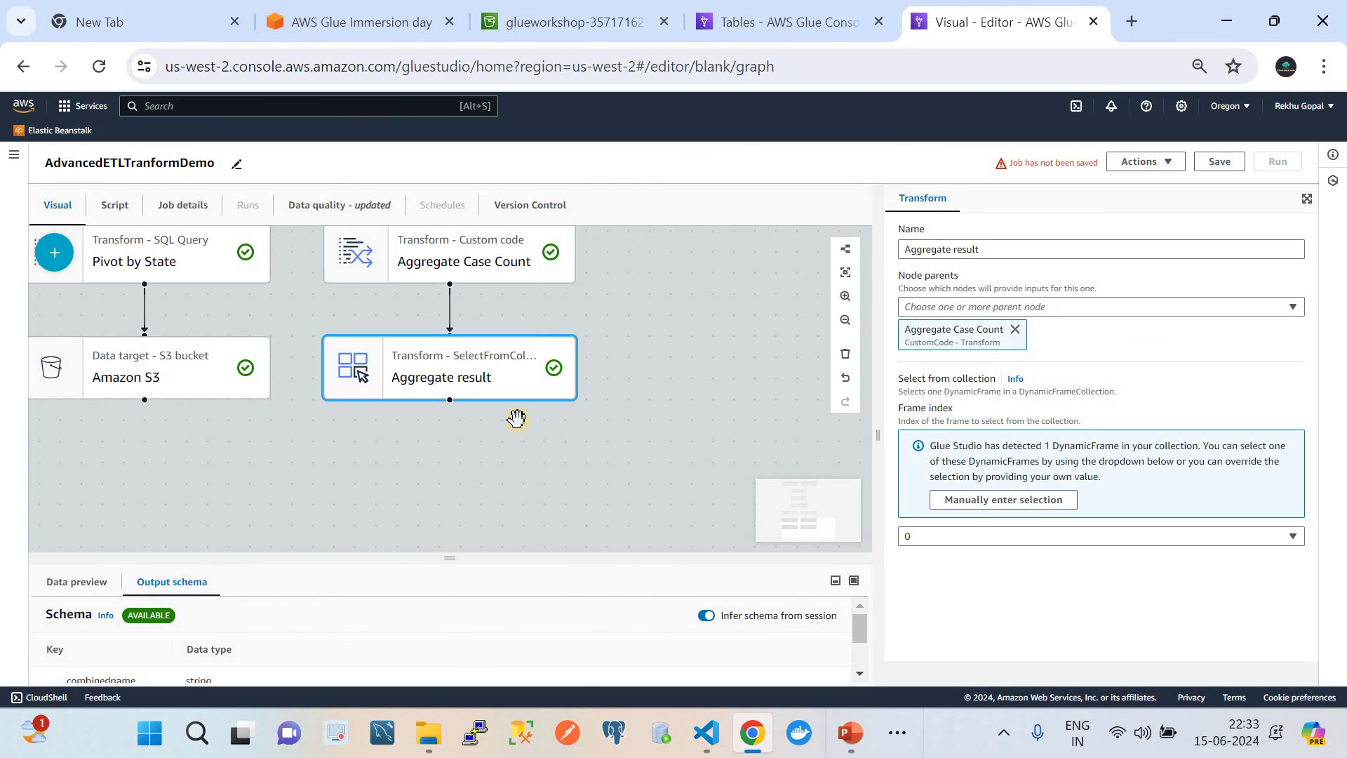
scroll(517, 419, "up", 2)
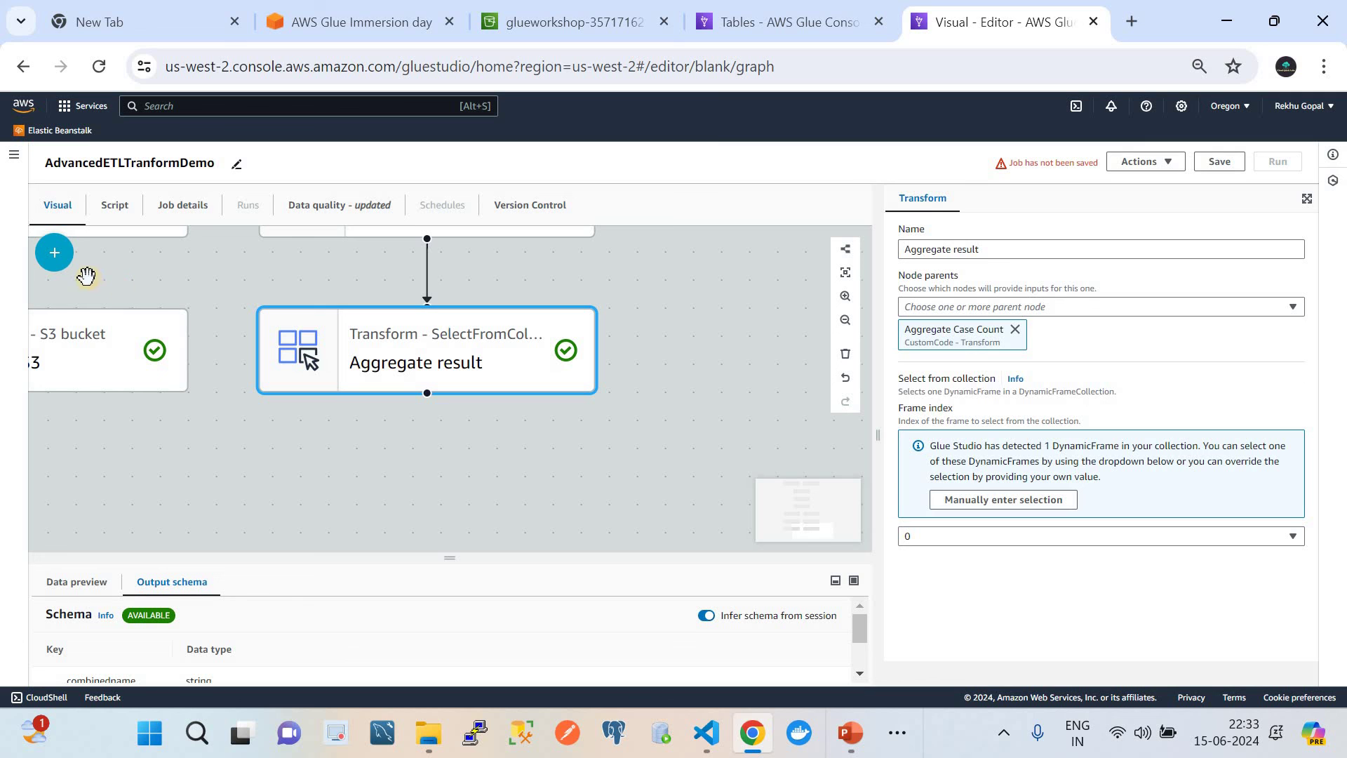
Add an Amazon S3 target below the Aggregate result node with JSON format and no compression type.
left_click(52, 257)
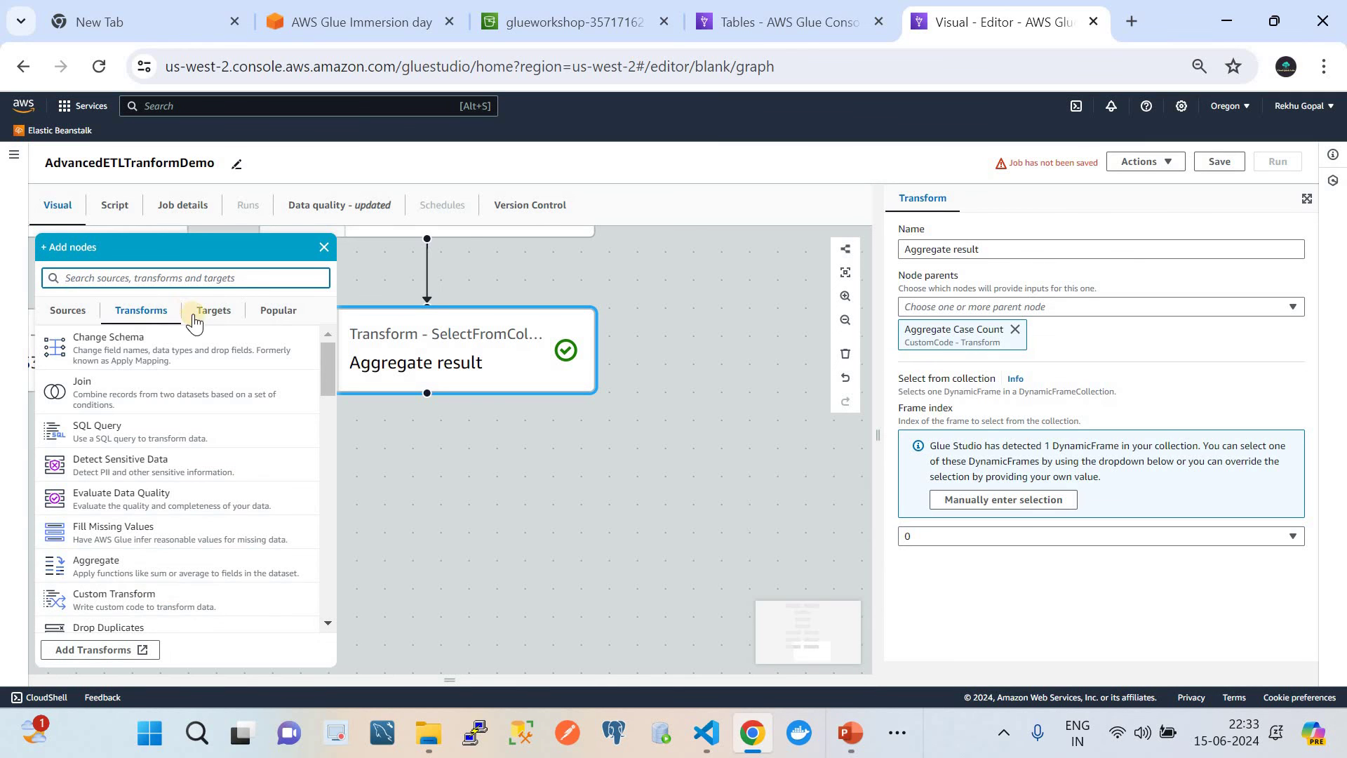
left_click(220, 313)
left_click(169, 379)
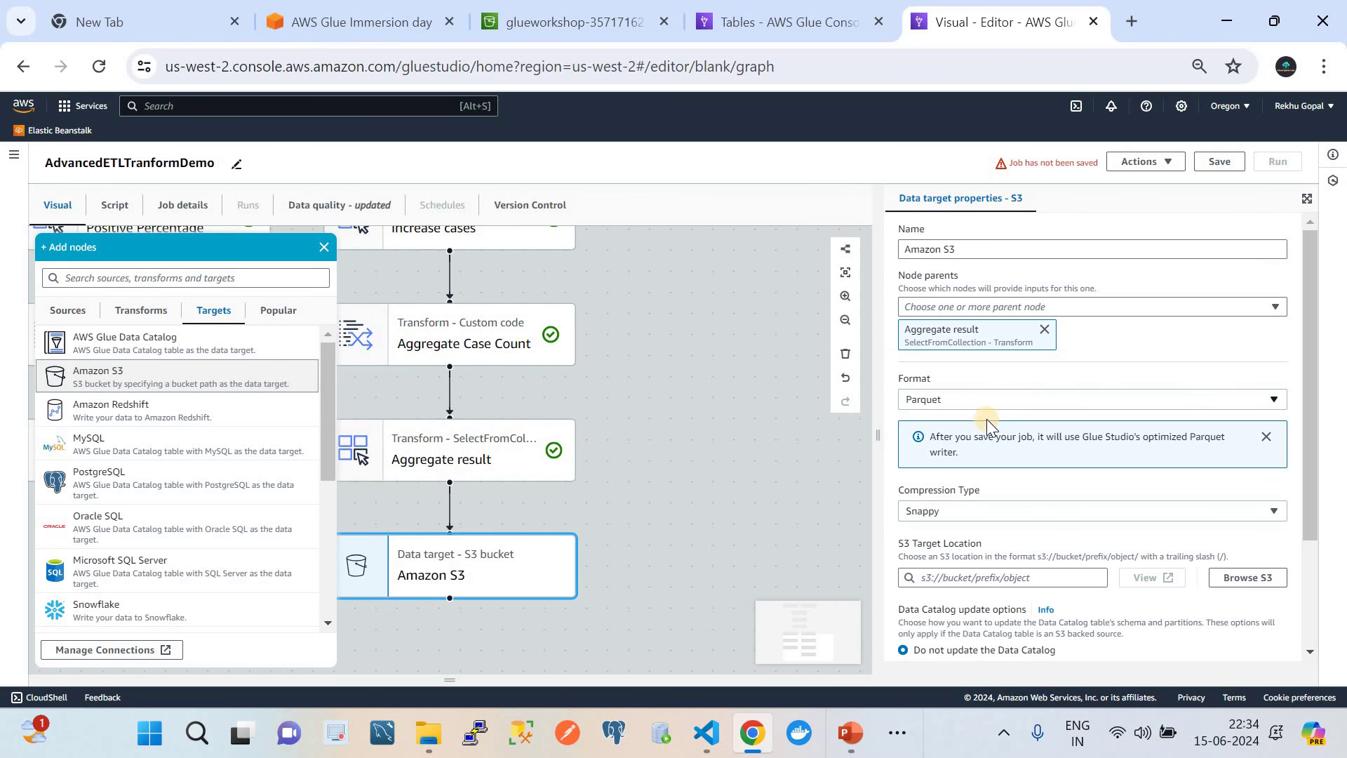
left_click(962, 406)
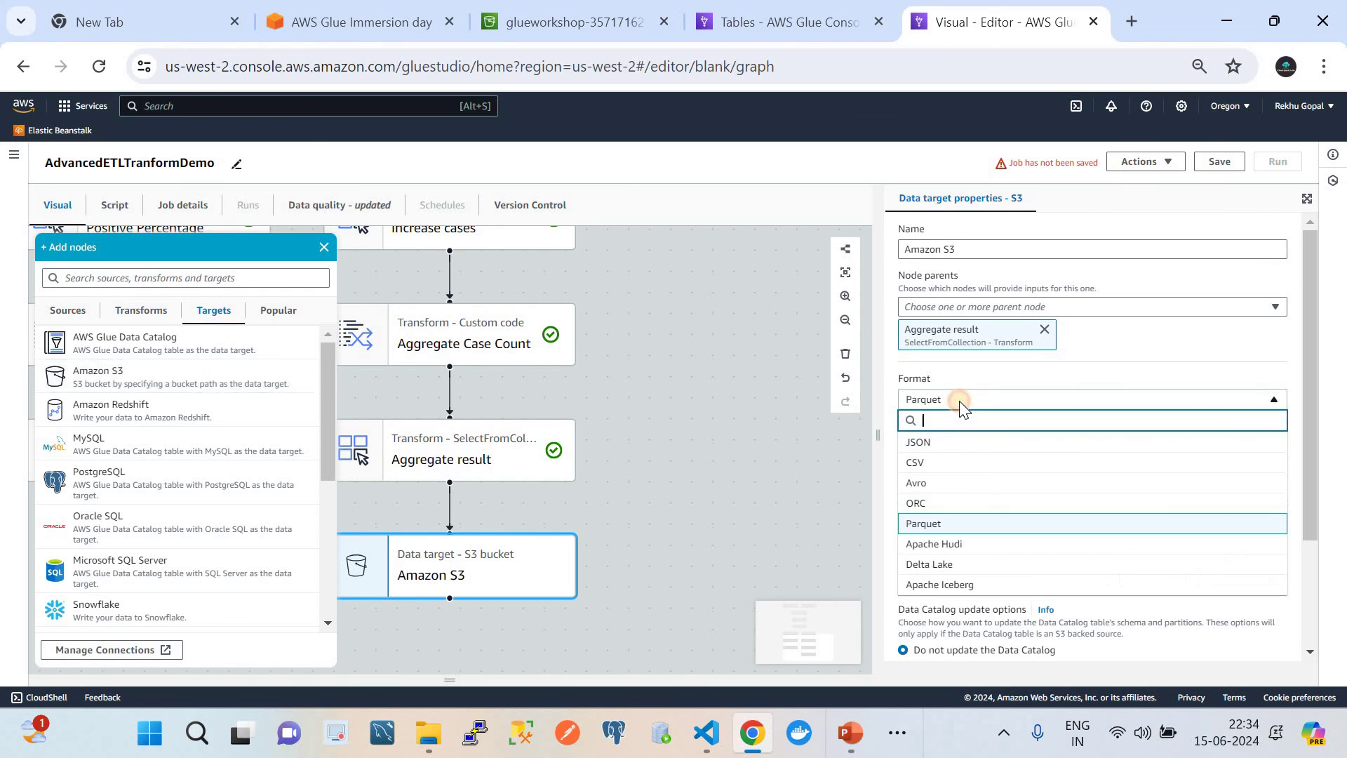
left_click(940, 442)
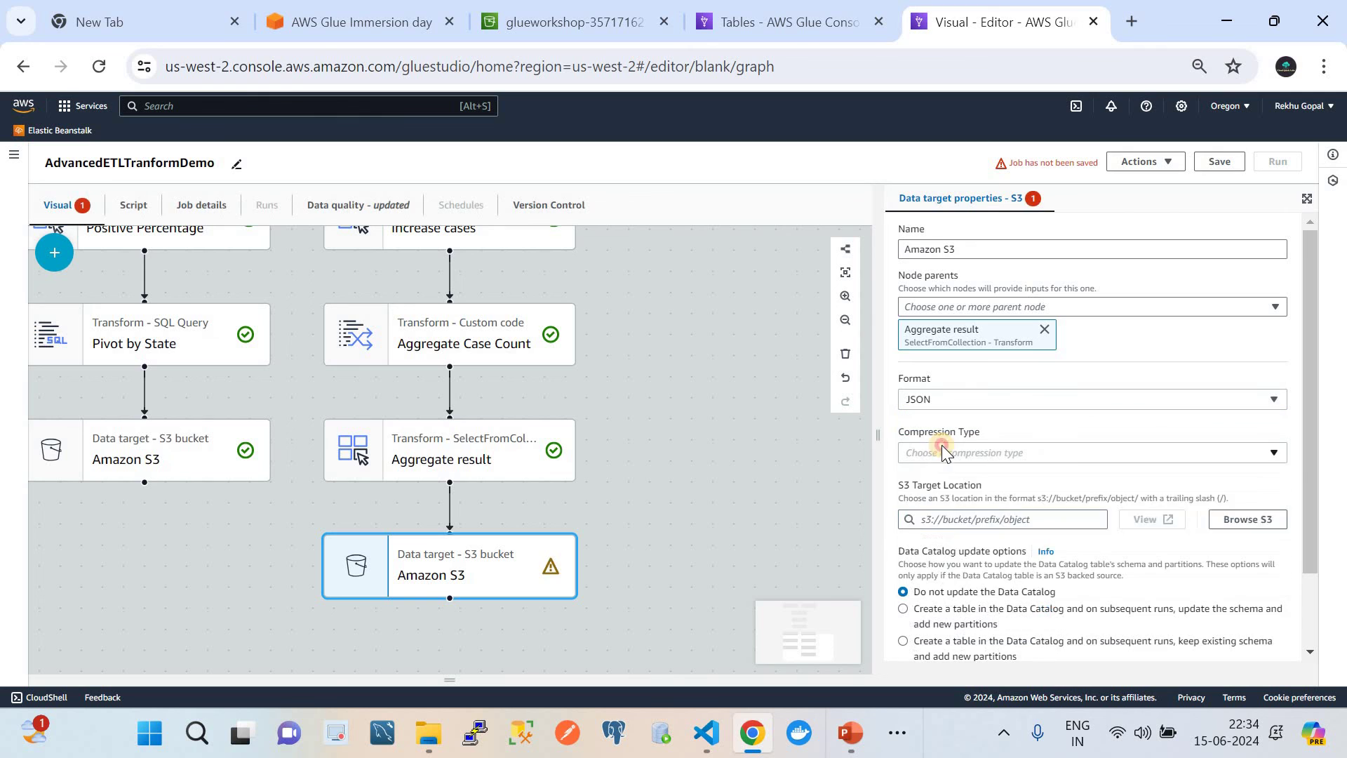
left_click(947, 454)
left_click(1081, 452)
Try the output/lab3/sparklog/ folder of the glueworkshop bucket as the new target's S3 location, and clear the location.
left_click(1239, 521)
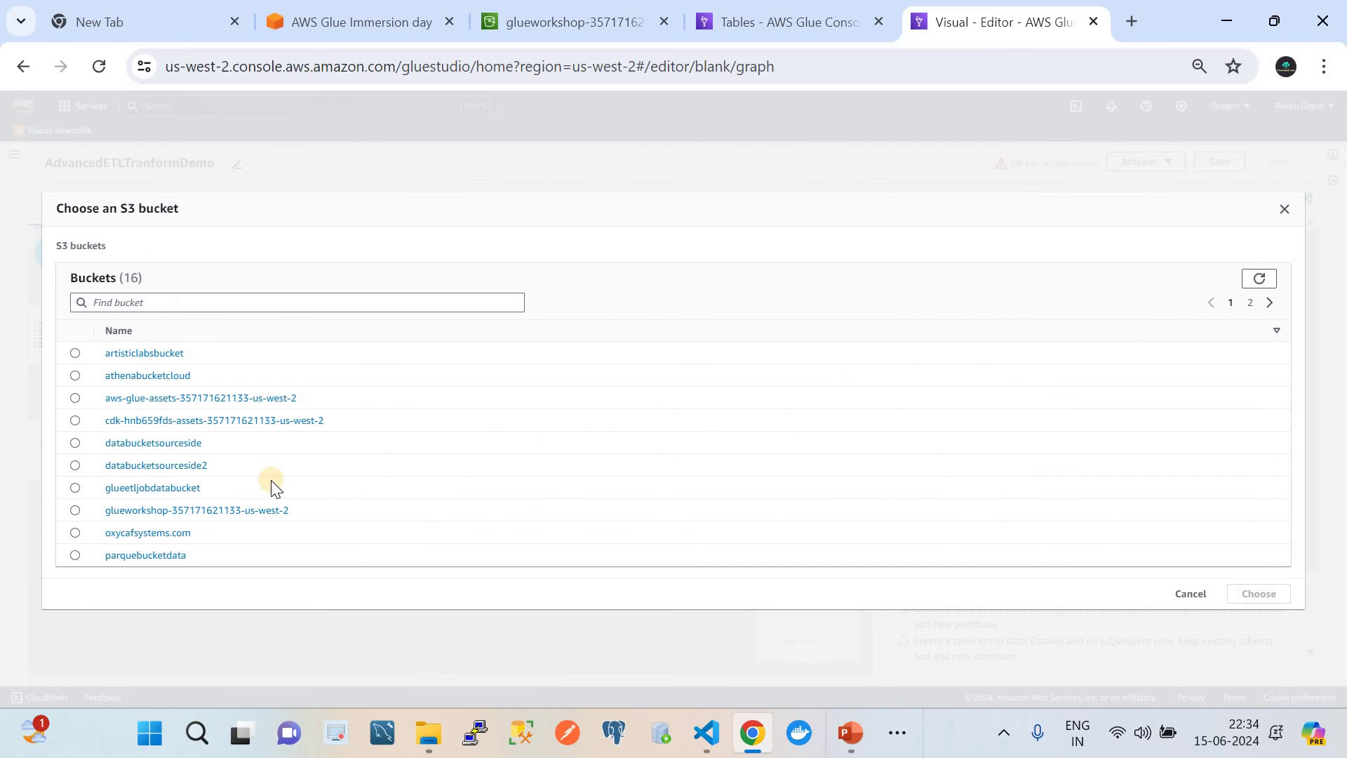
left_click(225, 508)
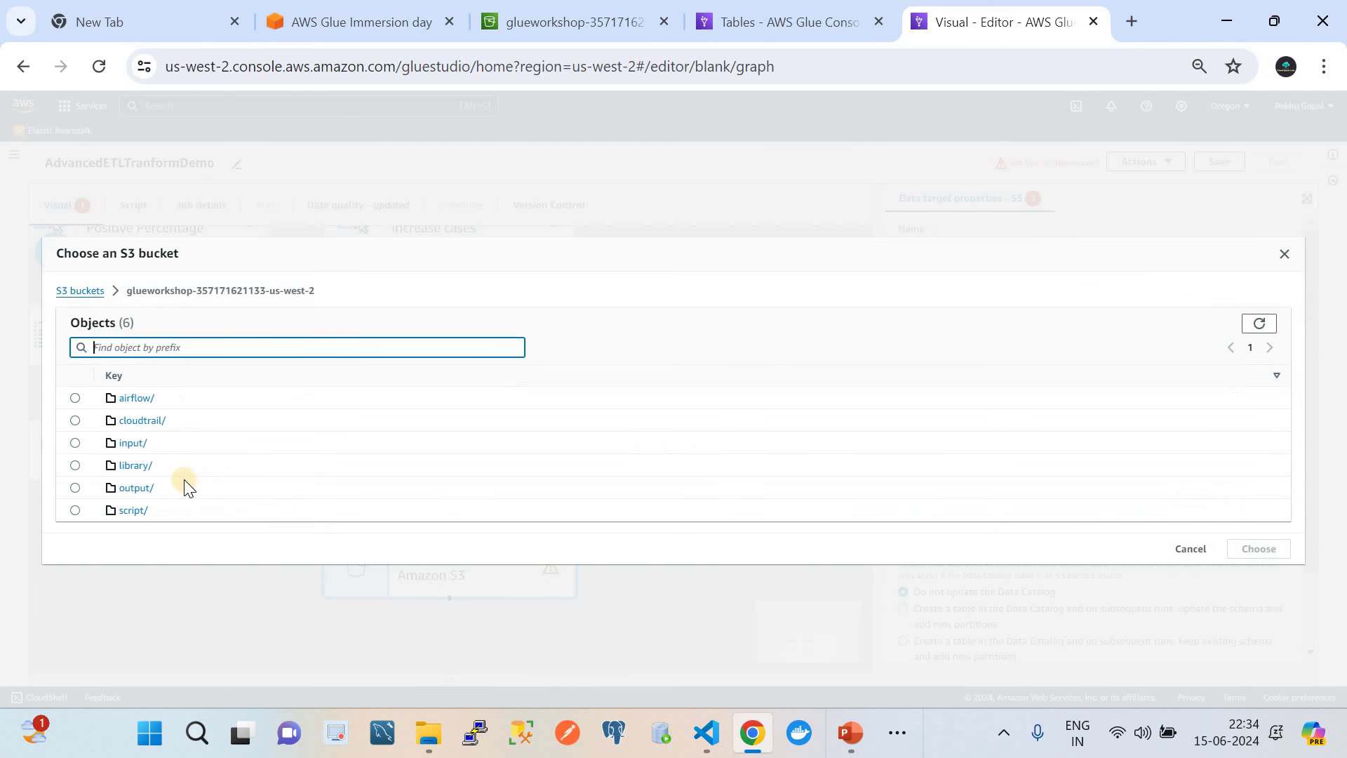
left_click(140, 488)
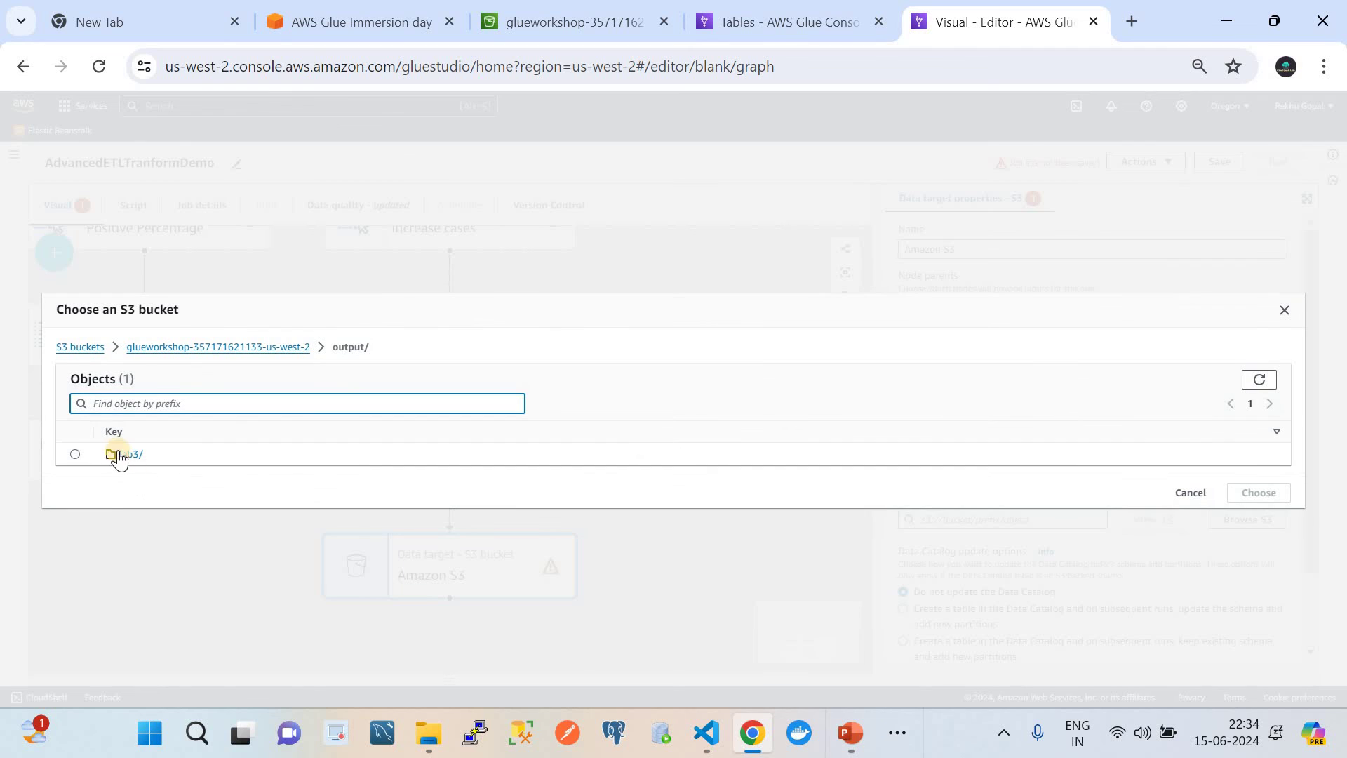
left_click(130, 454)
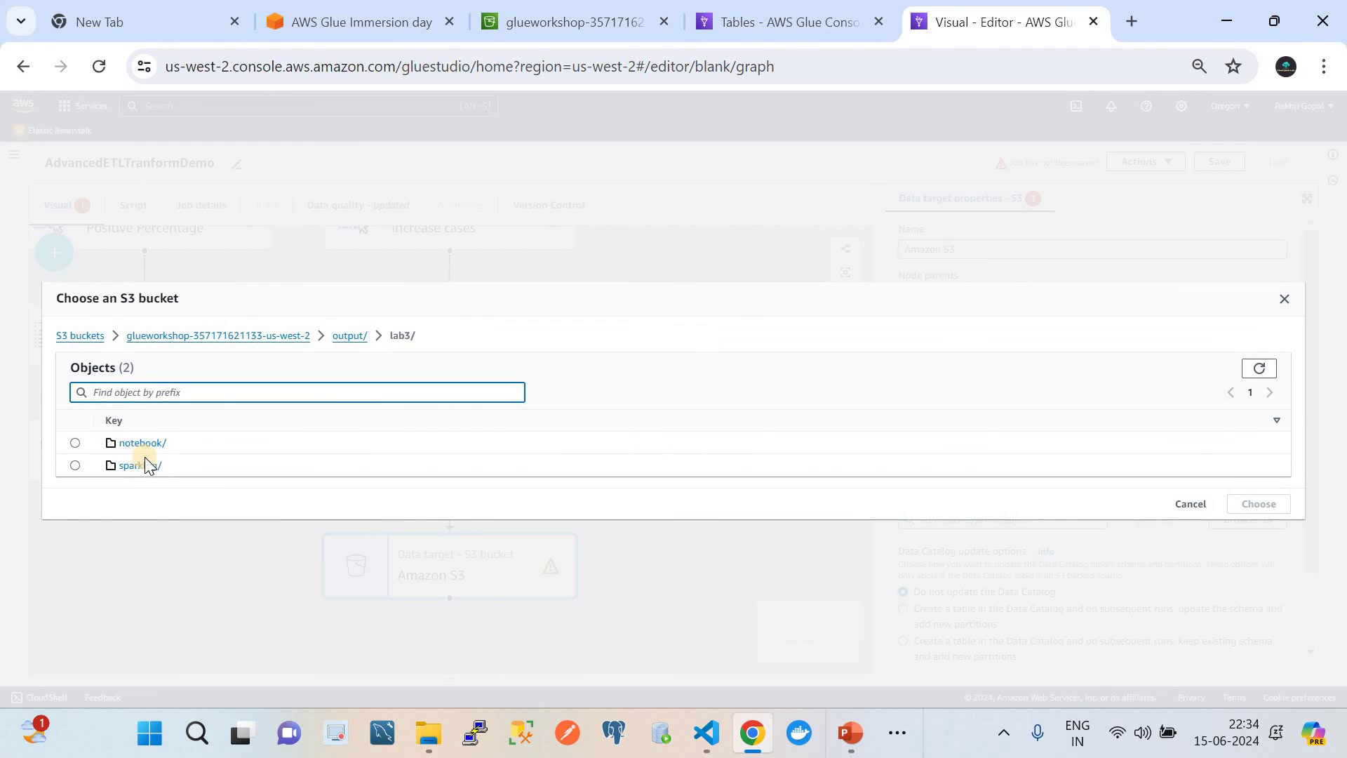
left_click(74, 444)
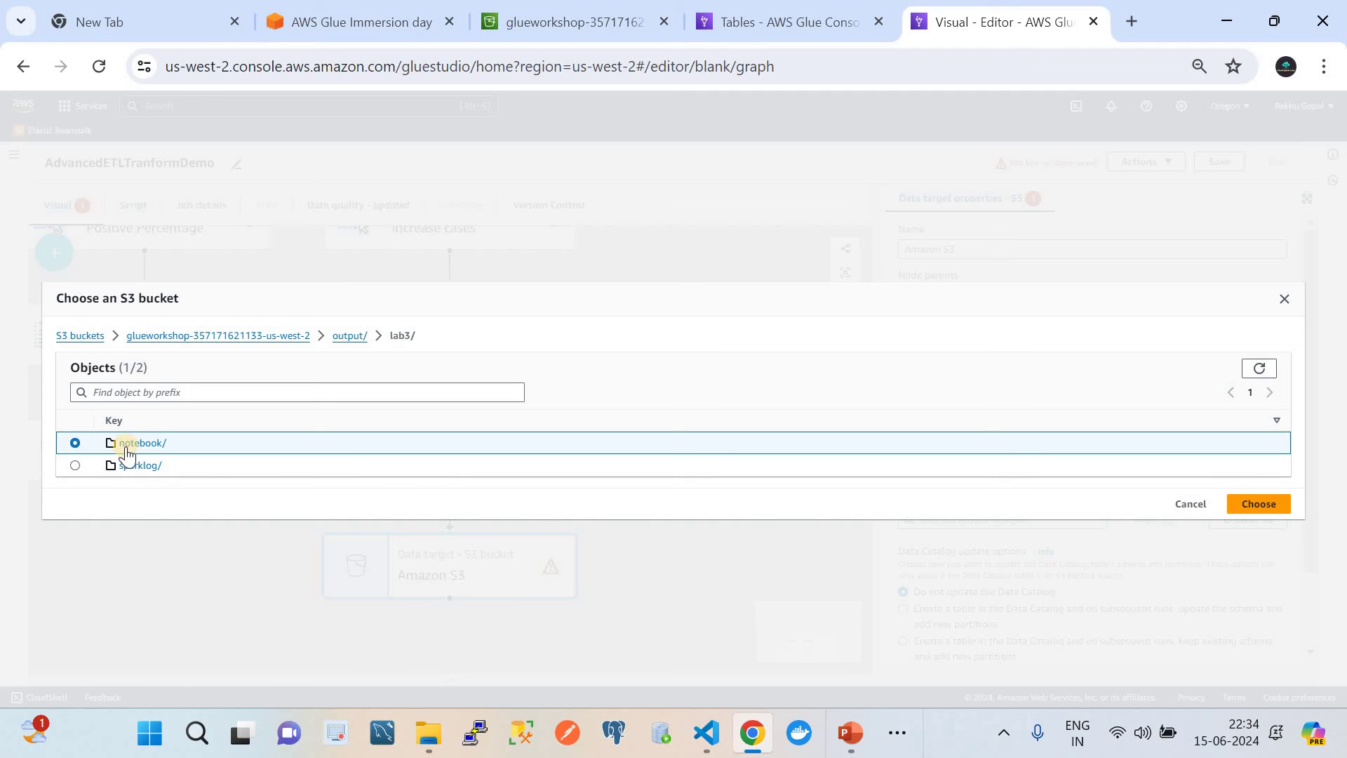
left_click(75, 466)
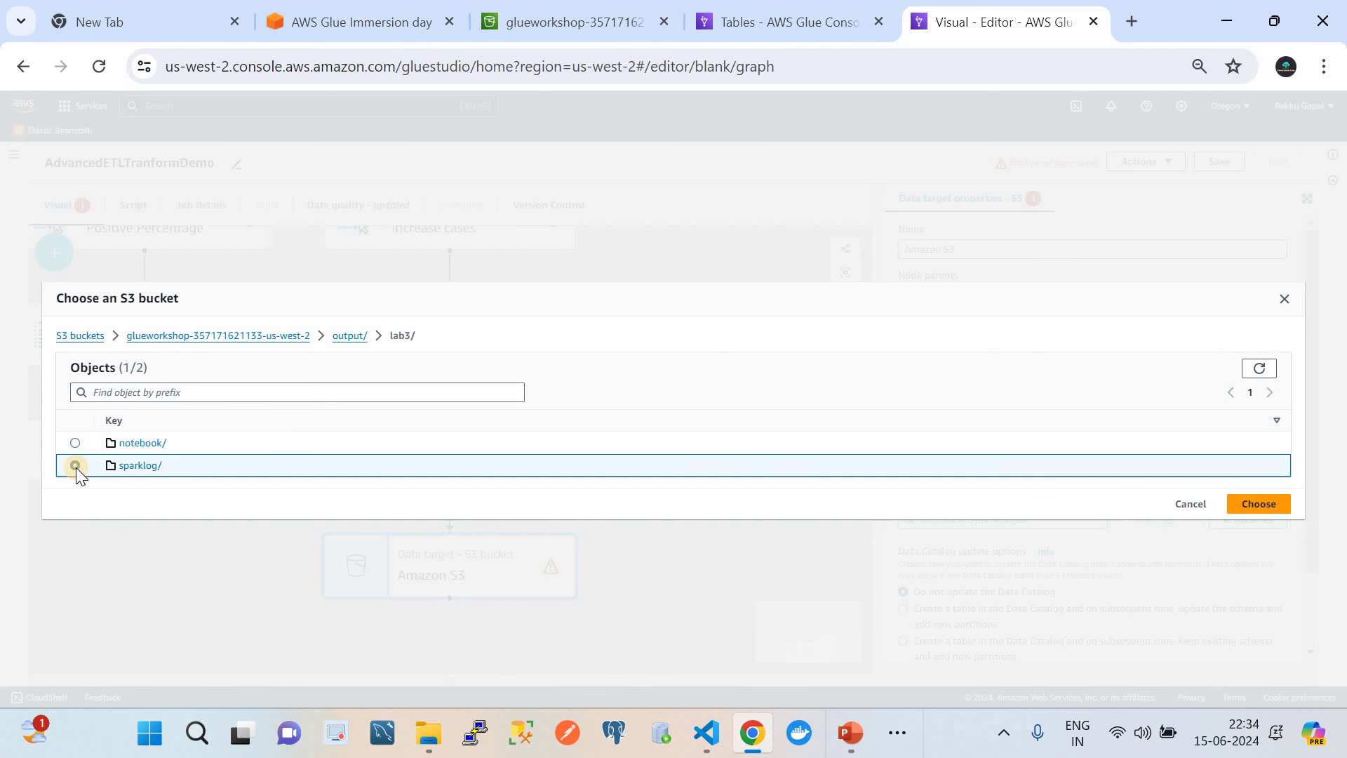
left_click(1247, 503)
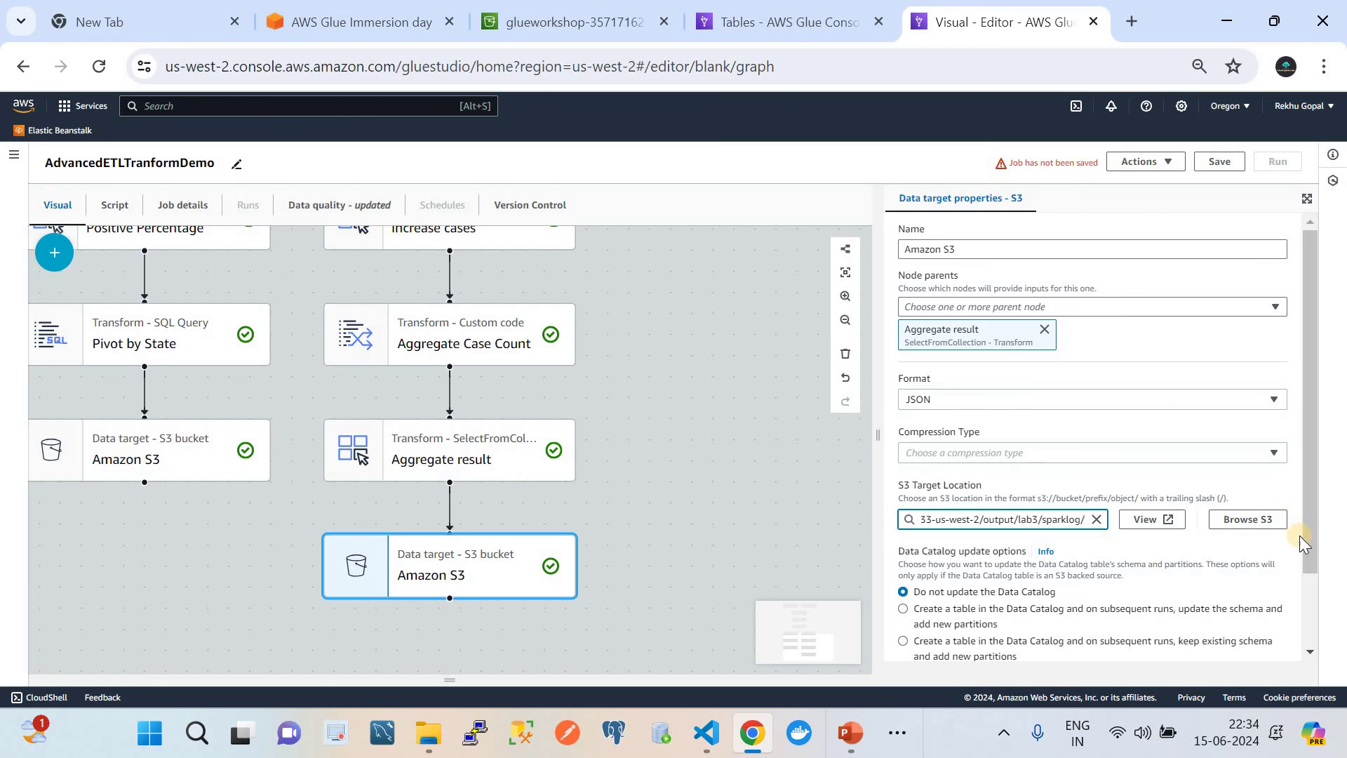
left_click_drag(1313, 548, 1307, 596)
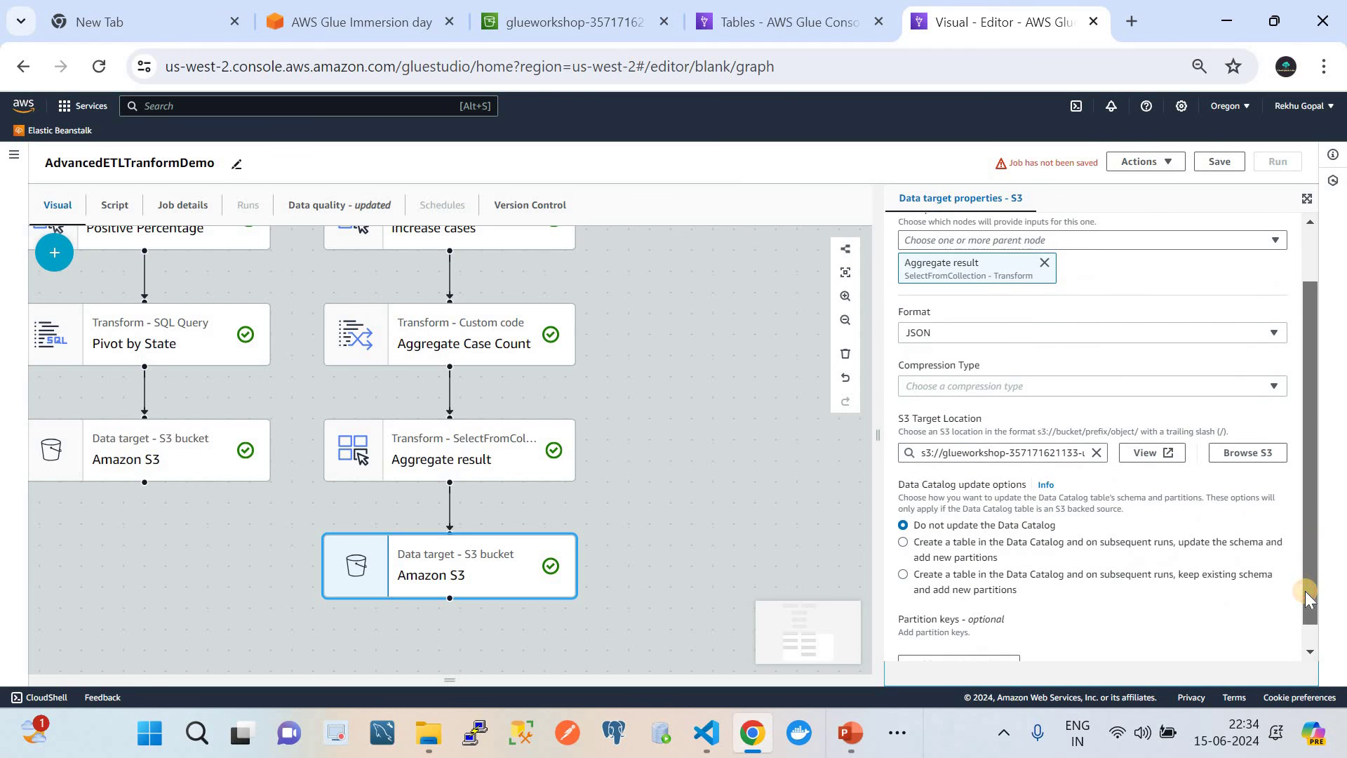
left_click(1099, 454)
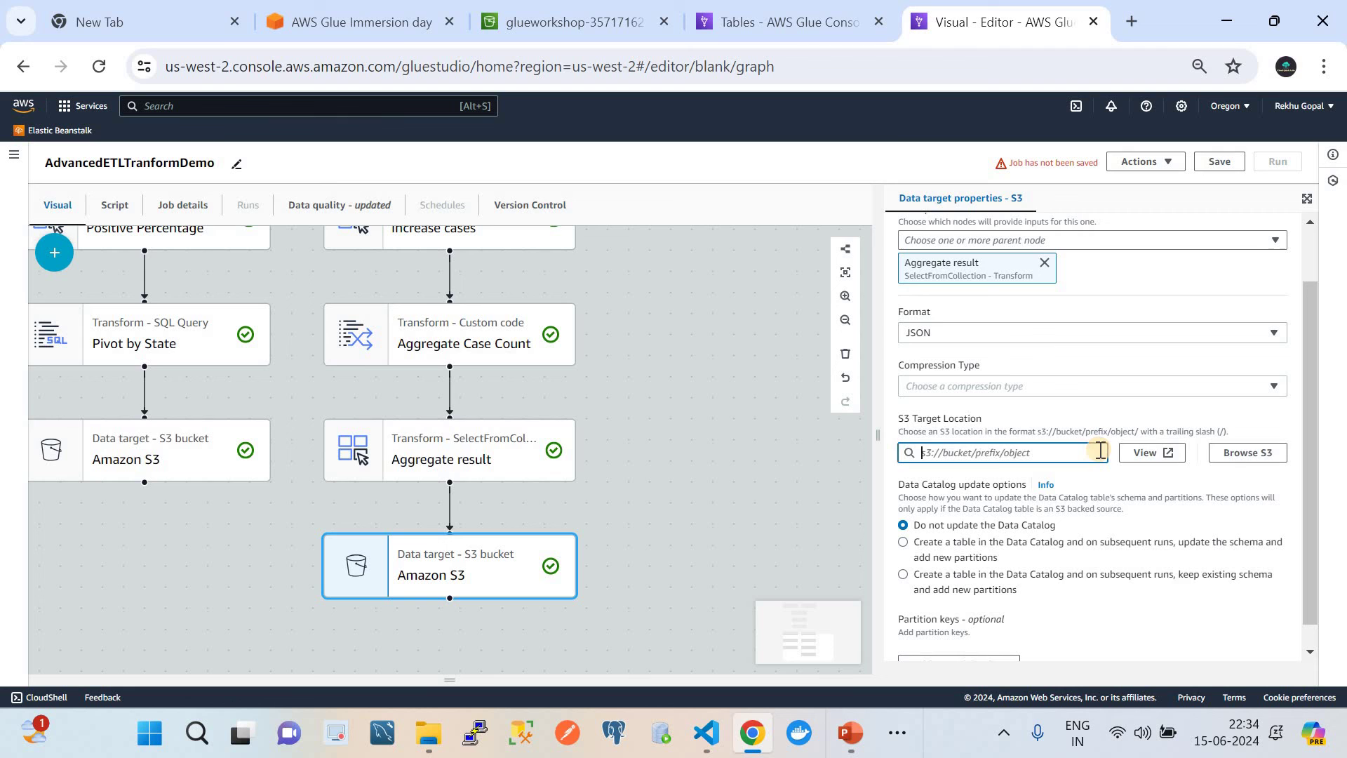
Set the new Amazon S3 target's location to the output/lab3/ folder of the glueworkshop bucket.
left_click(1247, 453)
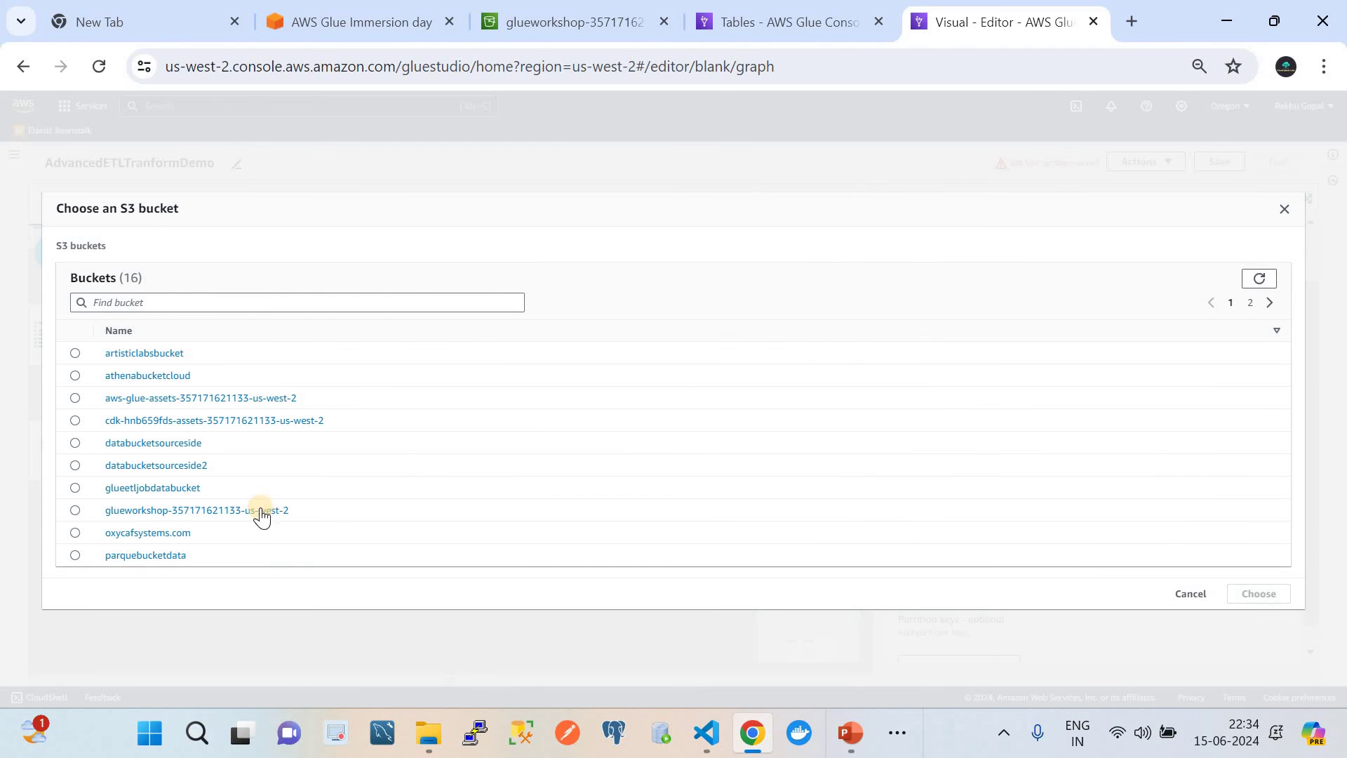
left_click(260, 507)
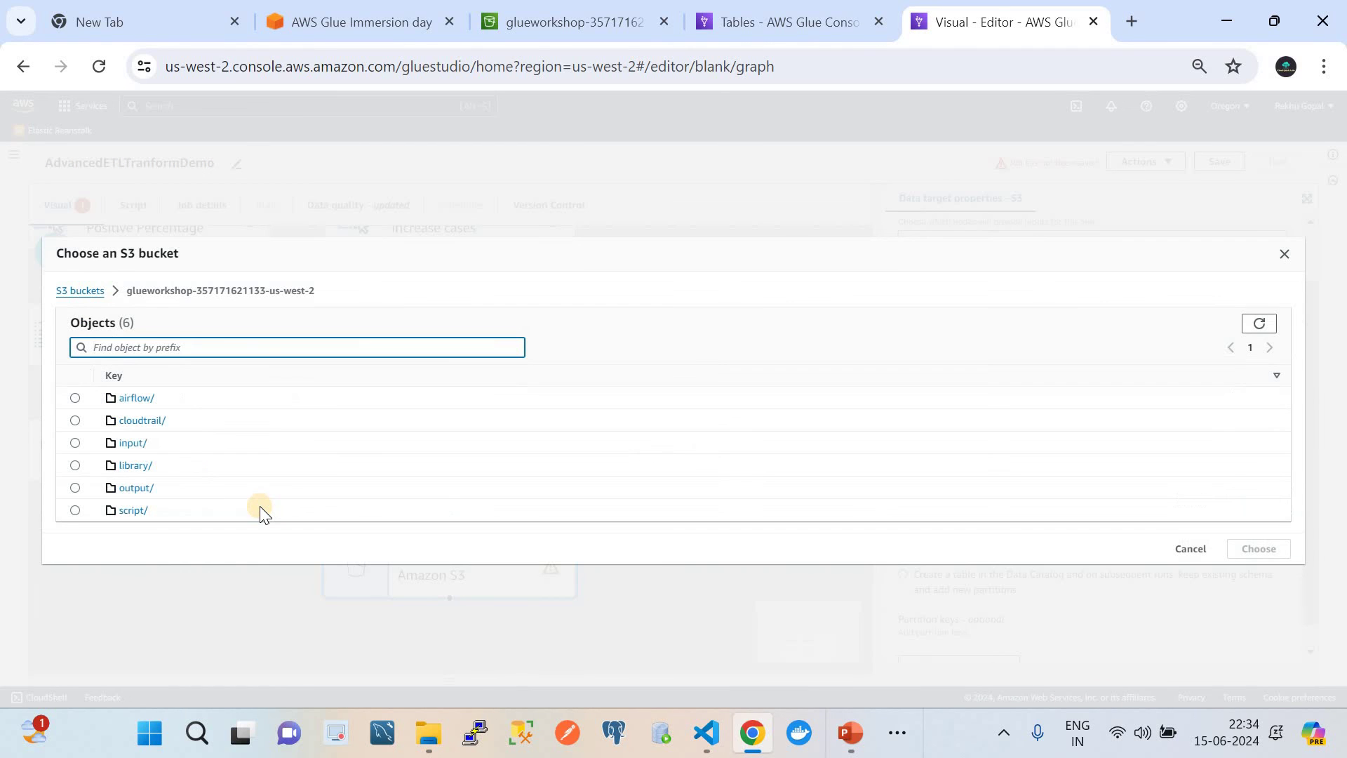
left_click(133, 488)
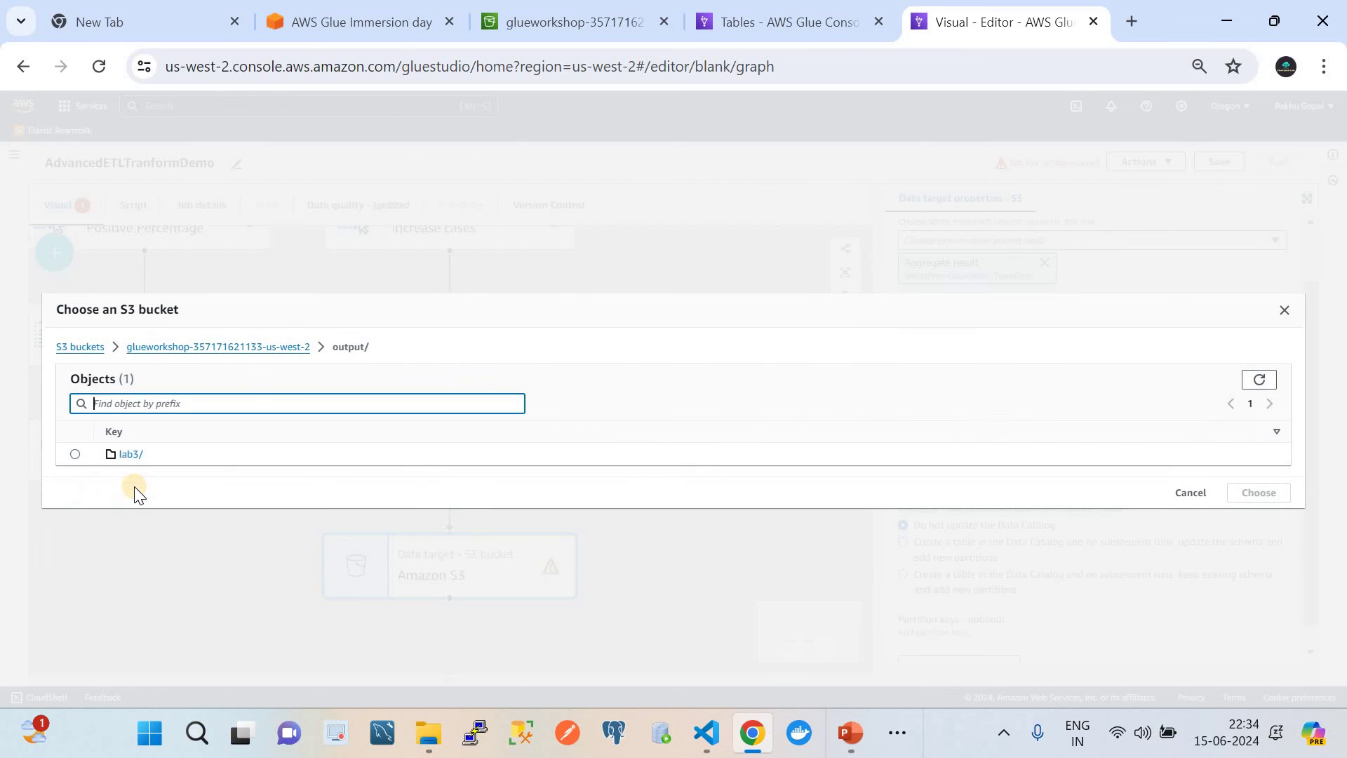
left_click(76, 454)
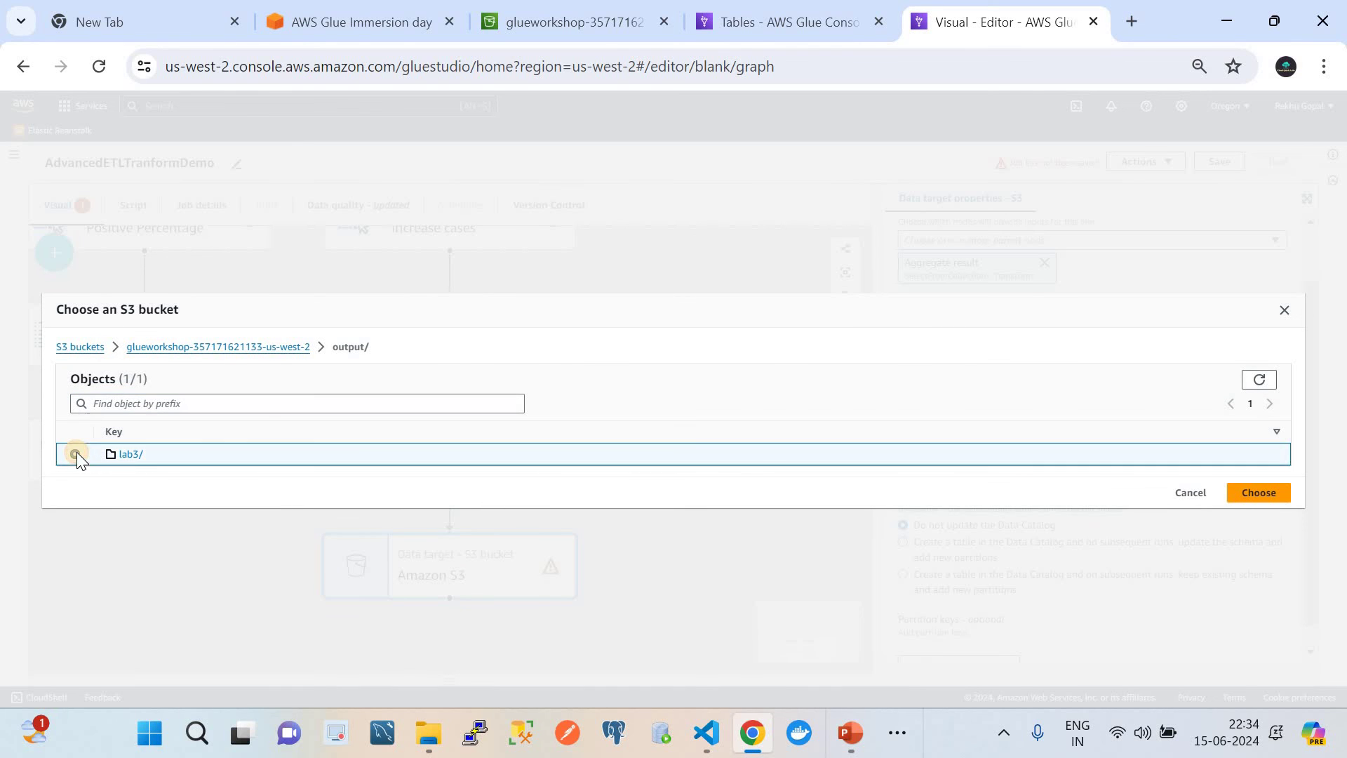
left_click(1247, 492)
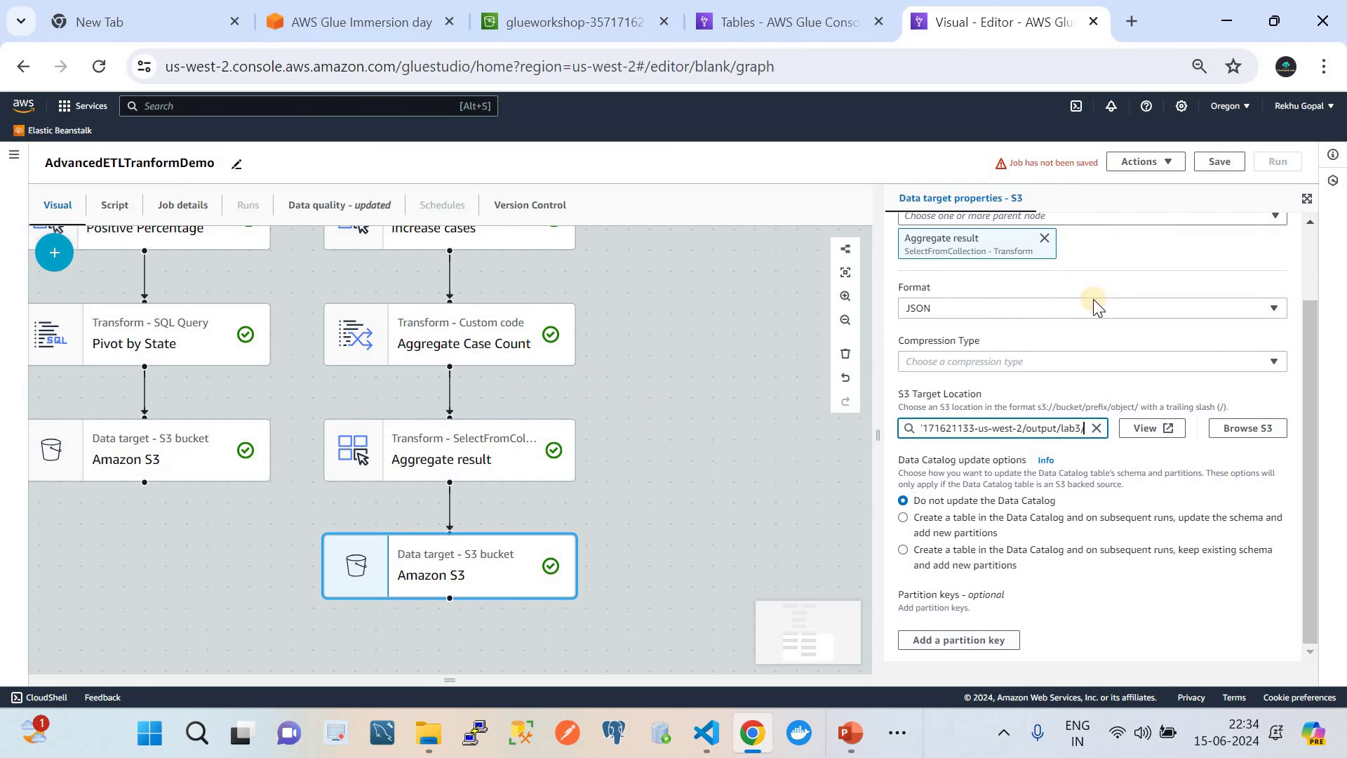
Save the AdvancedETLTranformDemo job and review the new S3 target's properties at full width.
key("super+Tab")
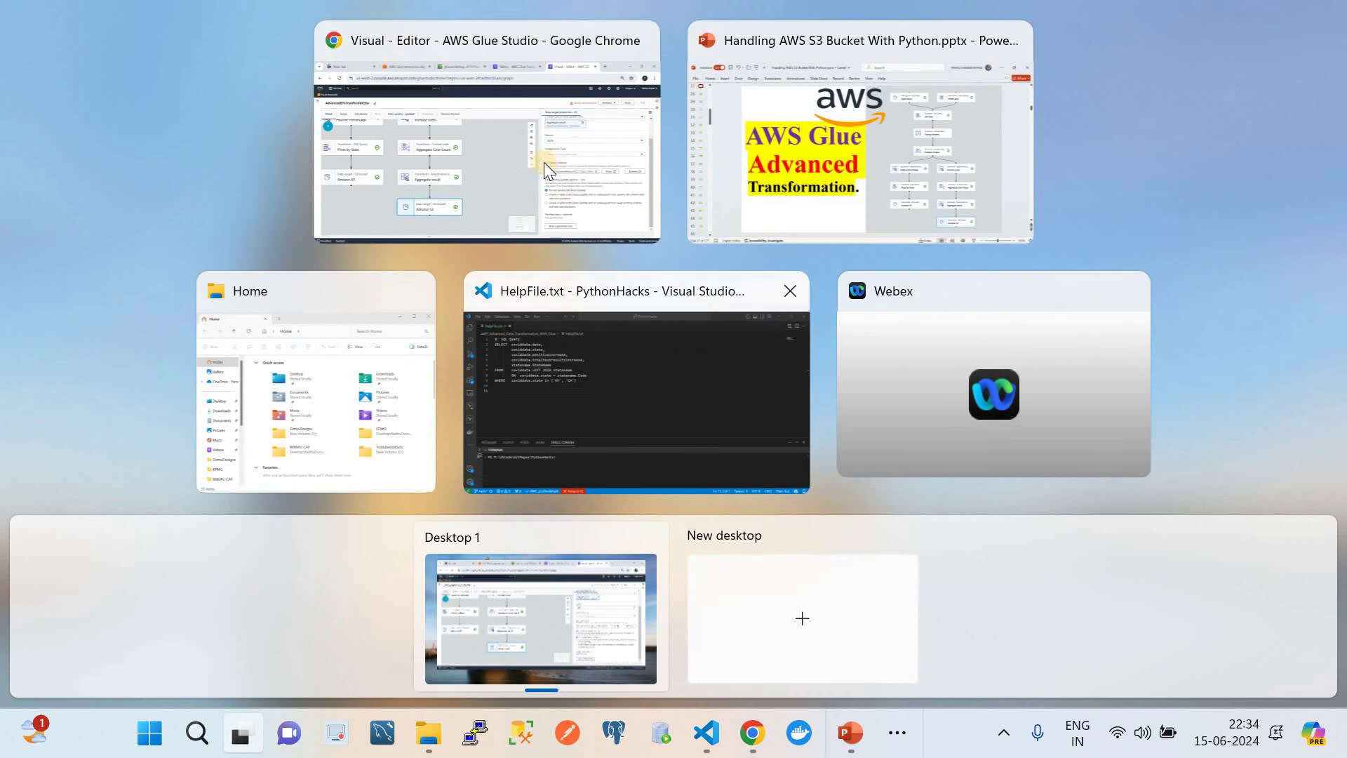
left_click(537, 157)
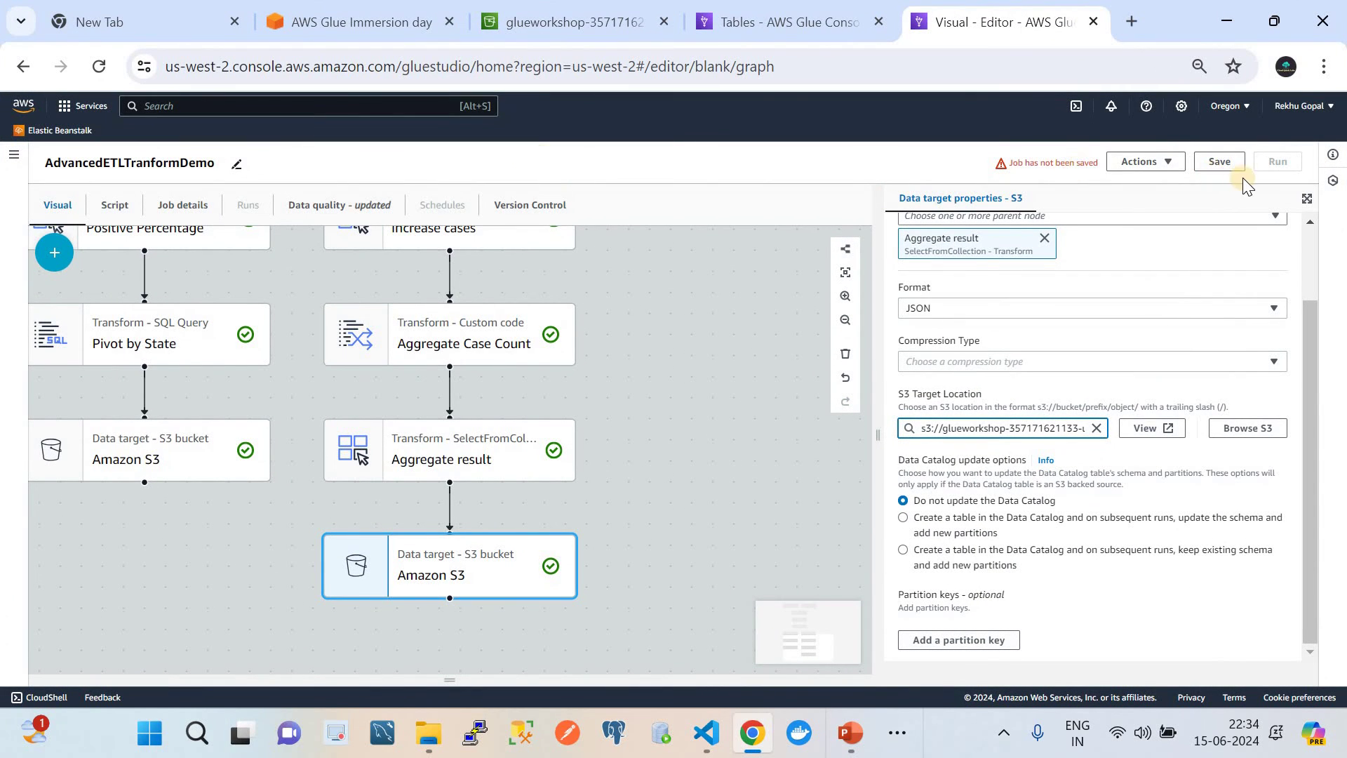
left_click(1219, 162)
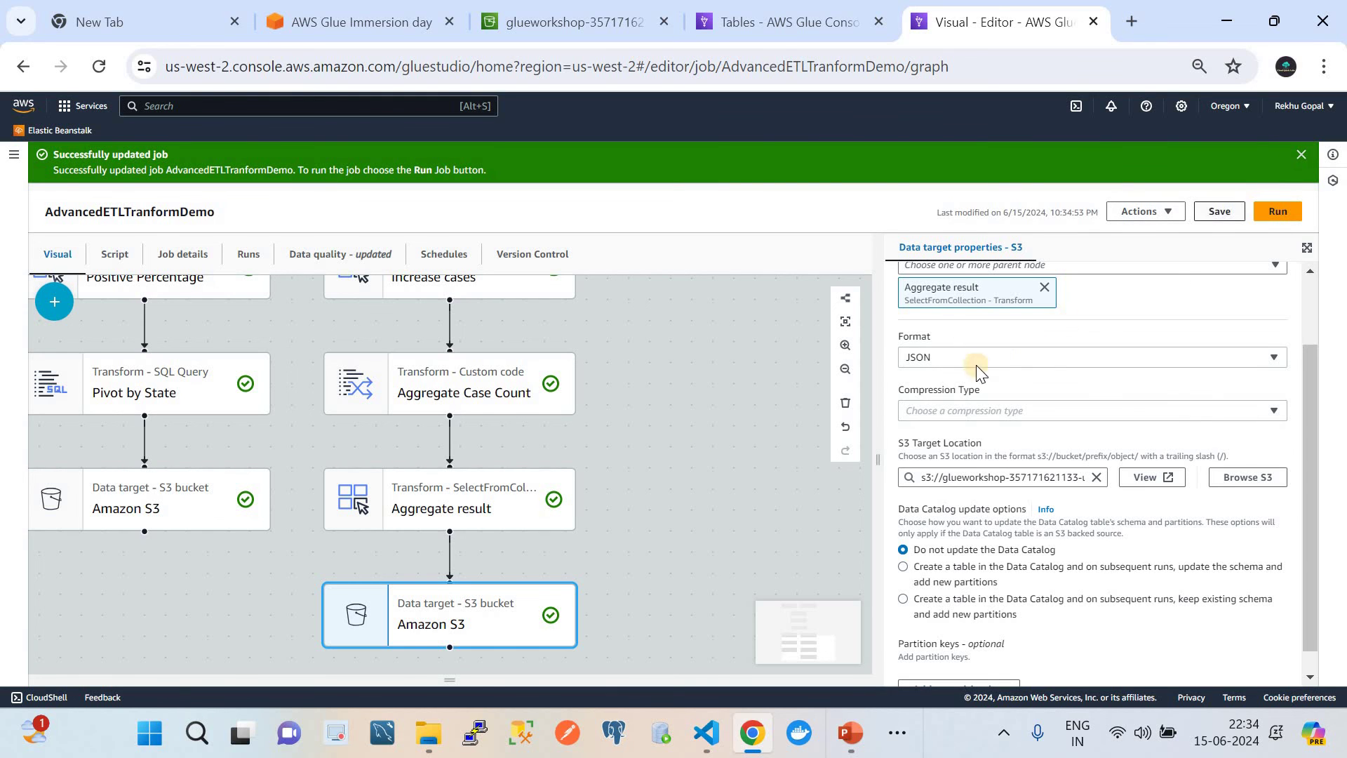
left_click(1300, 155)
left_click(1304, 199)
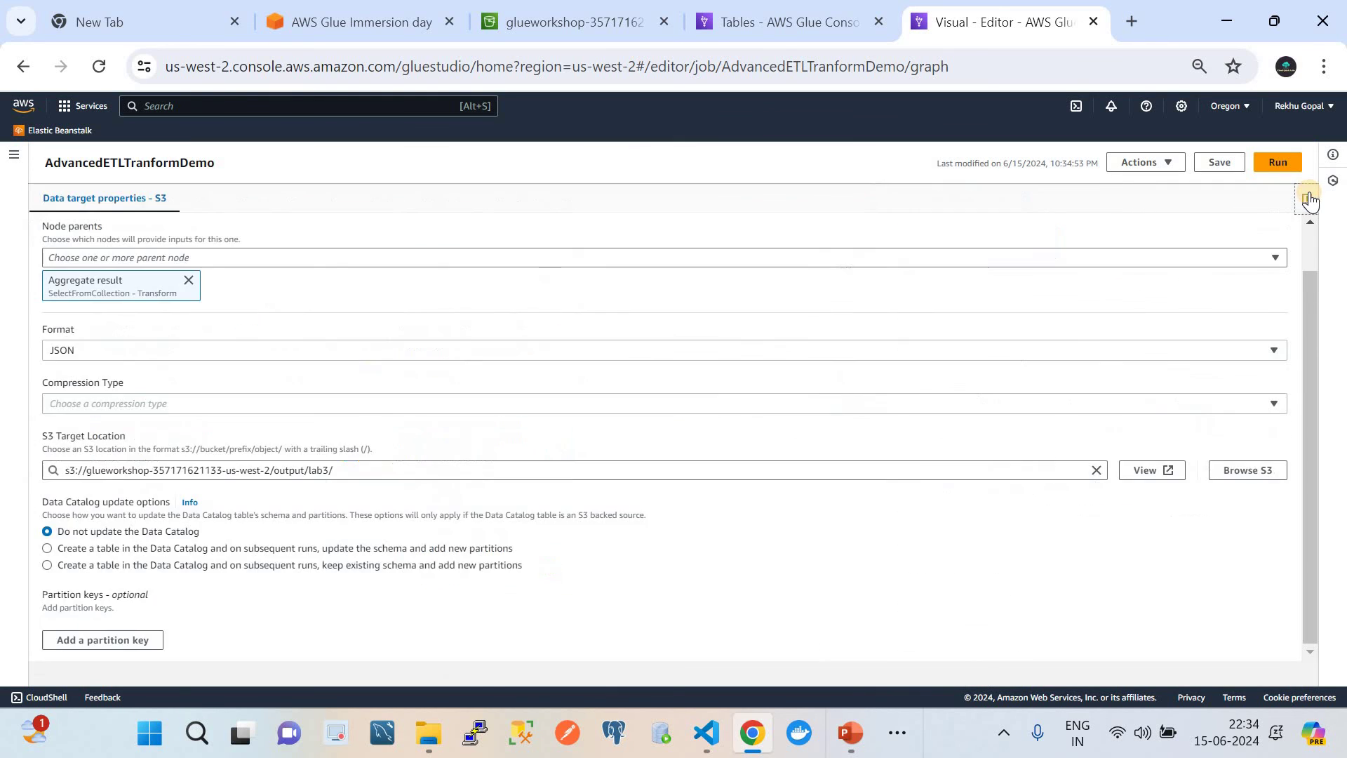
left_click(1307, 200)
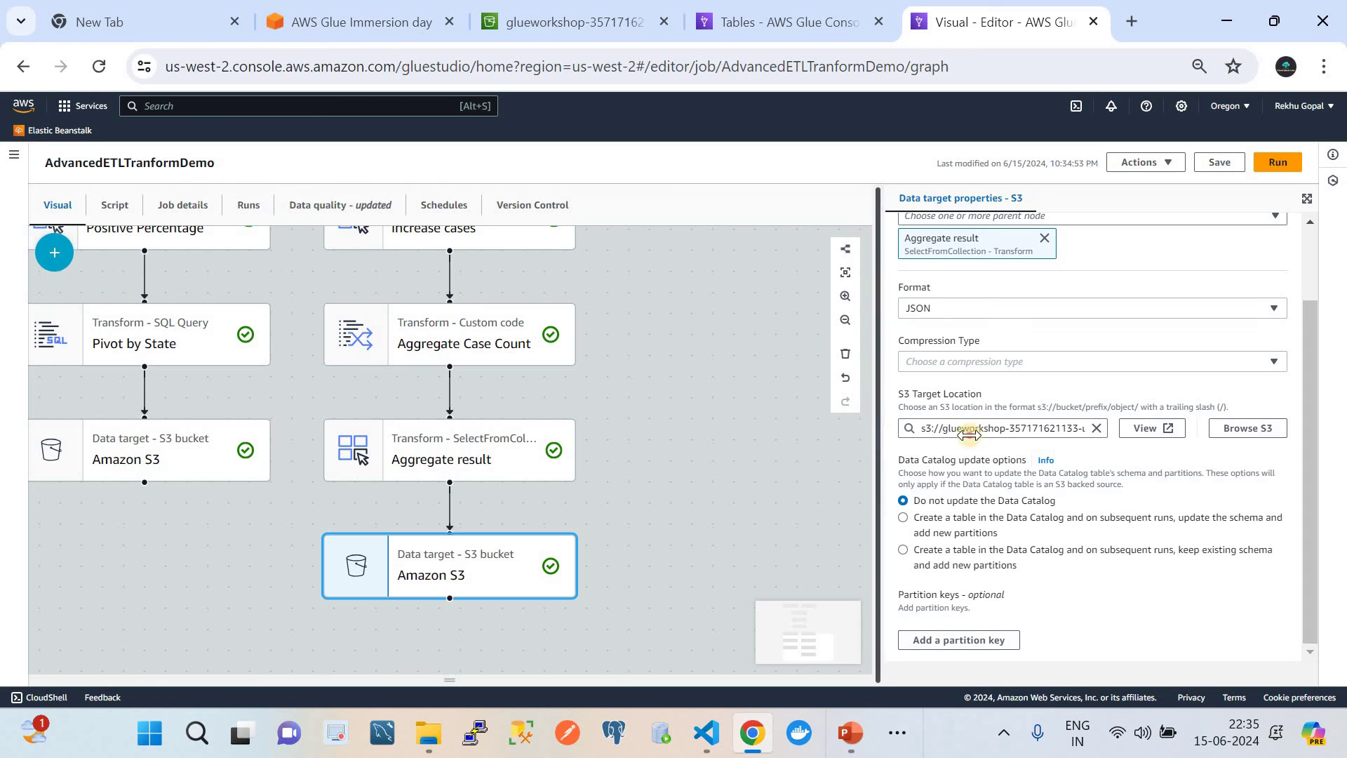
Compare the complete job graph with the reference diagram on the AWS Glue Advanced Transformation slide in PowerPoint.
left_click(846, 278)
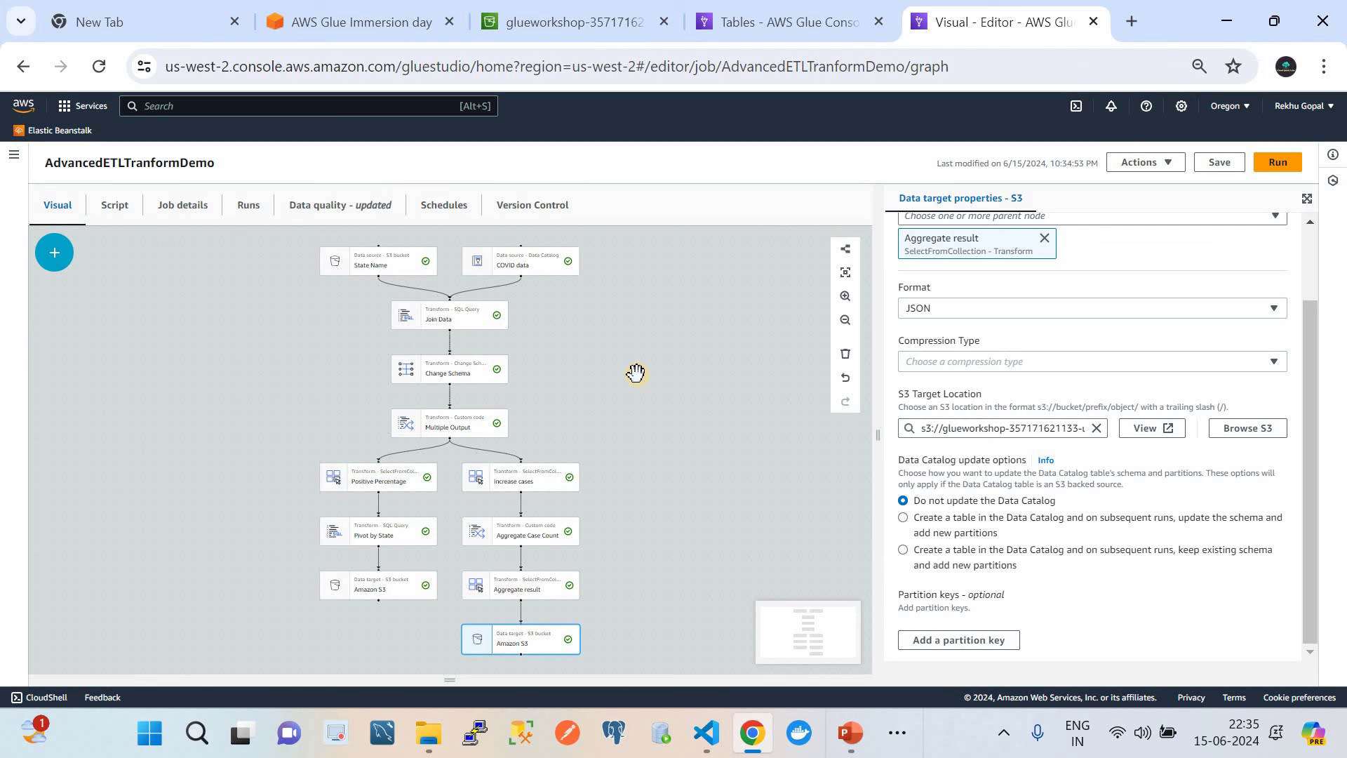
left_click(847, 734)
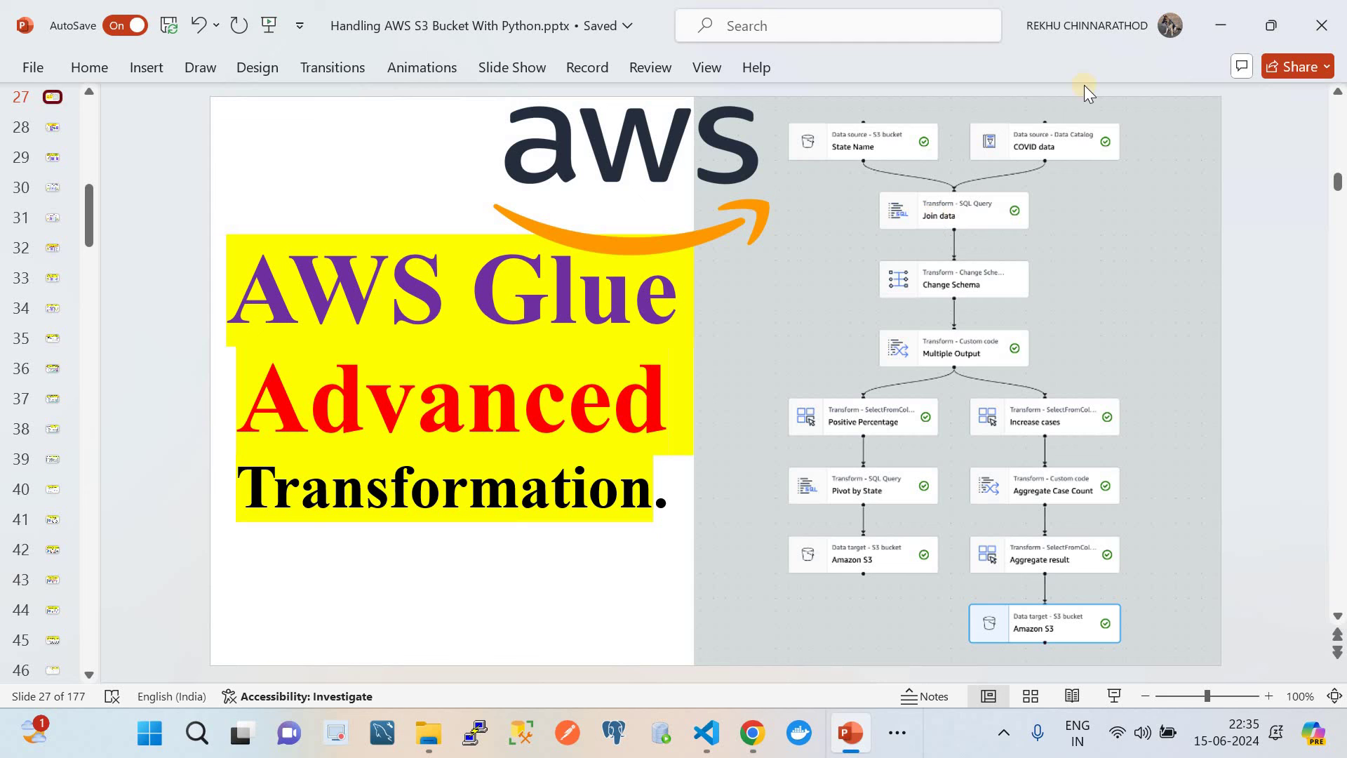
left_click(1222, 24)
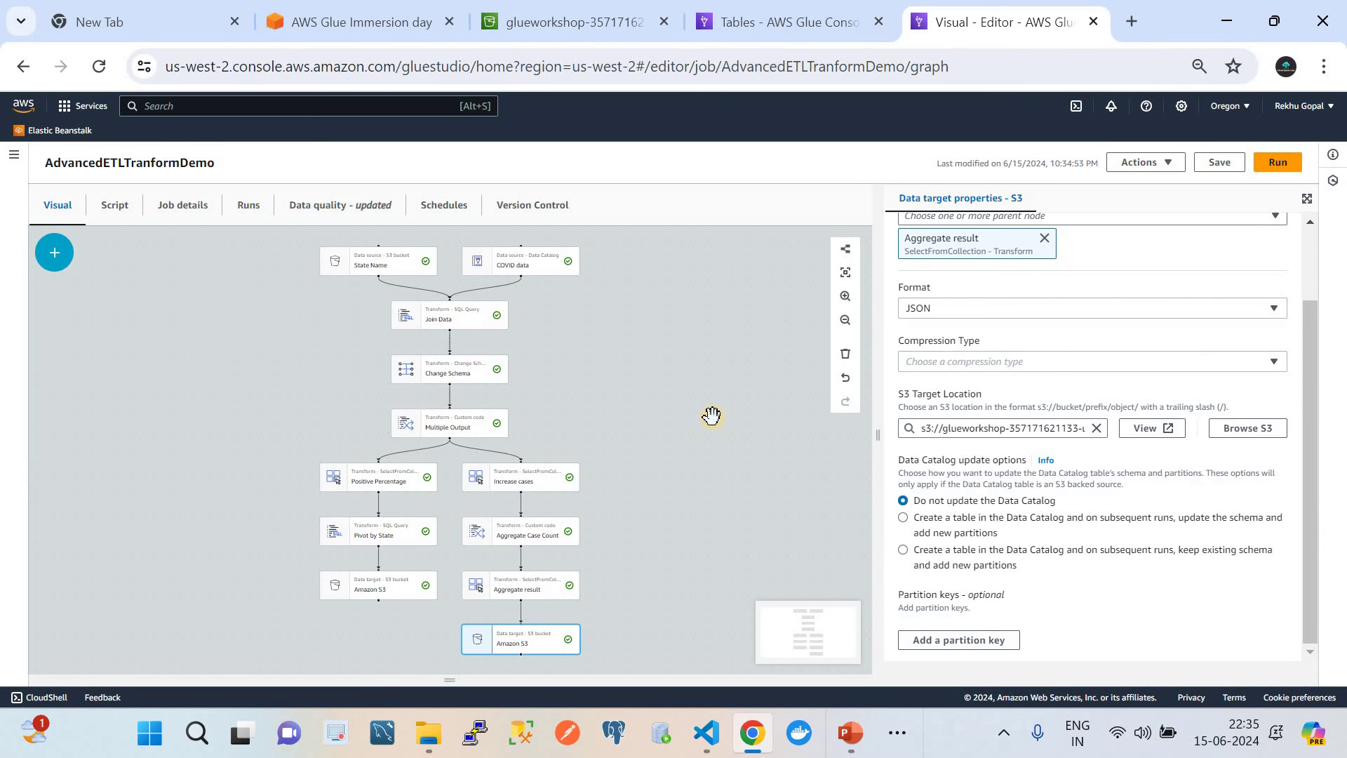
Review the script generated for the job and return to the visual graph.
left_click(127, 214)
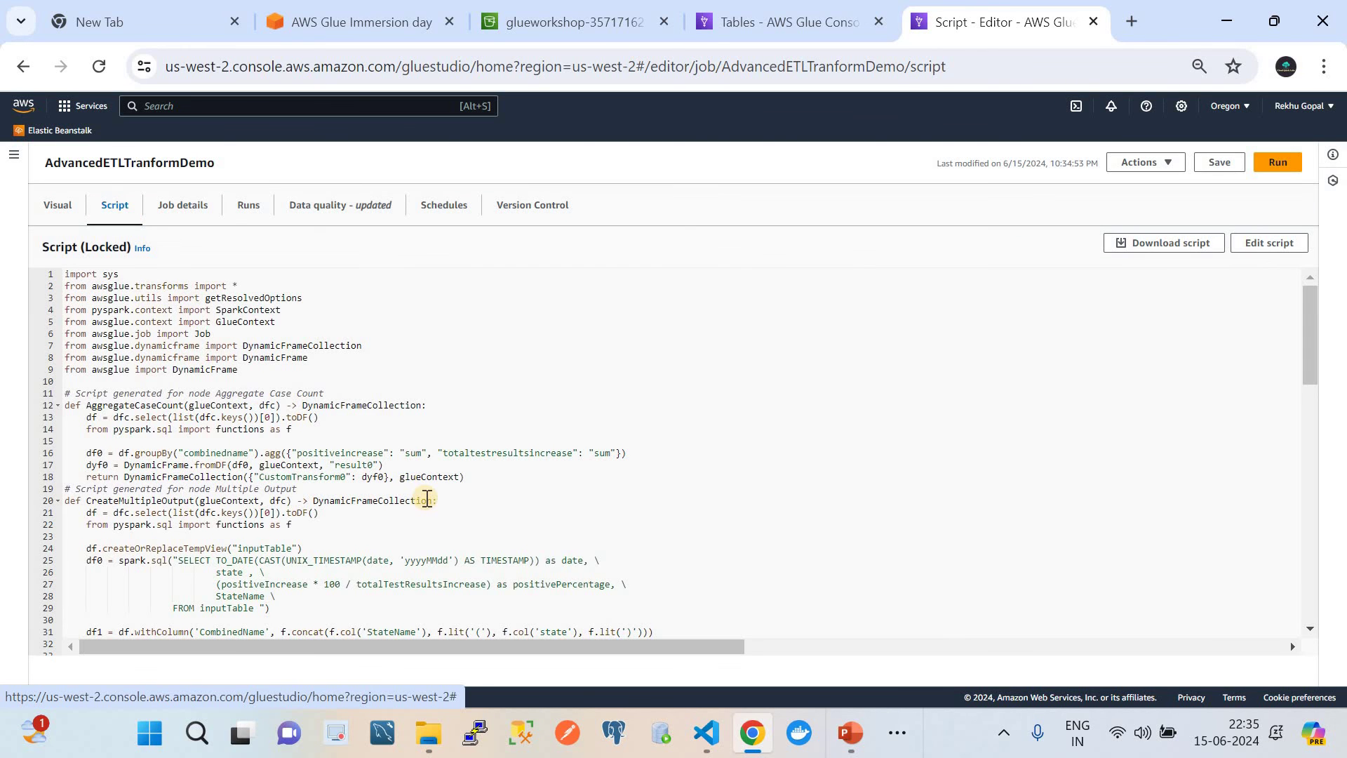
scroll(427, 499, "down", 2)
scroll(426, 499, "down", 10)
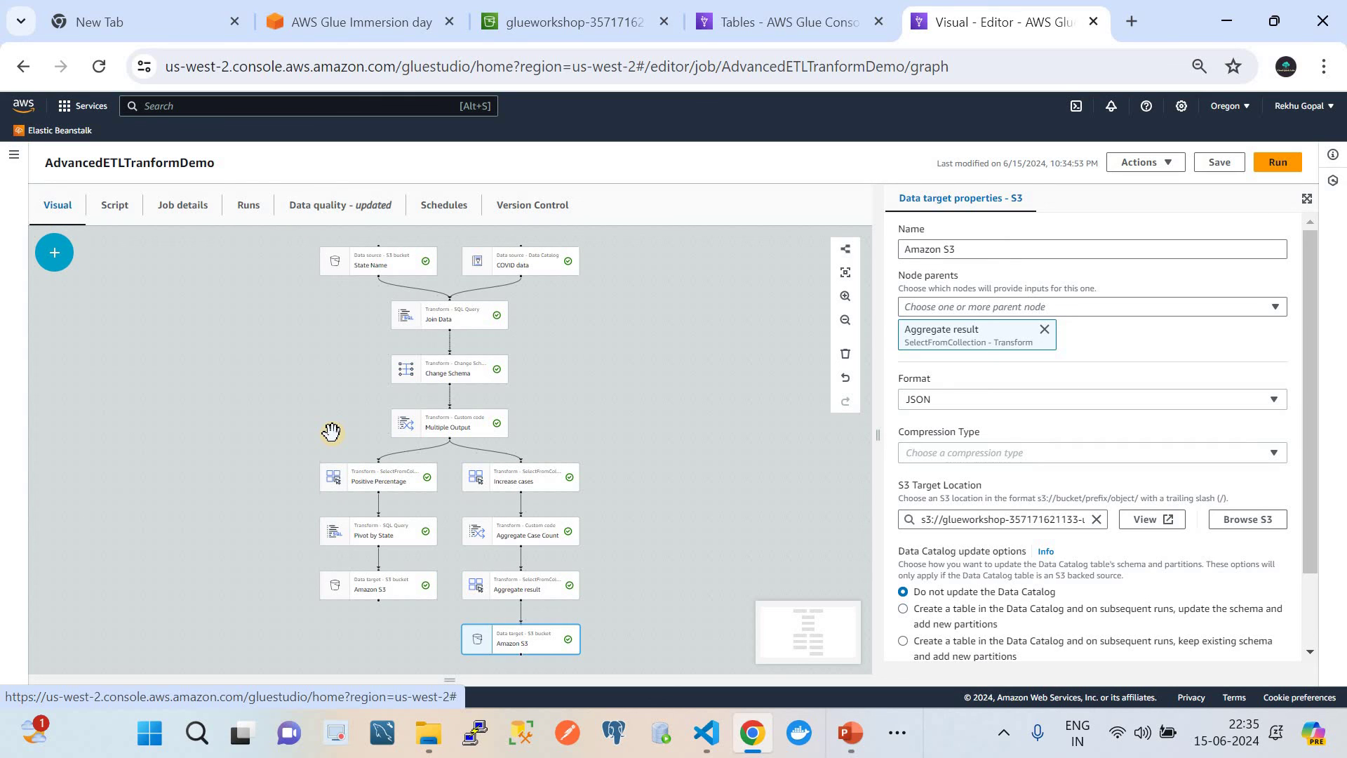
left_click(115, 210)
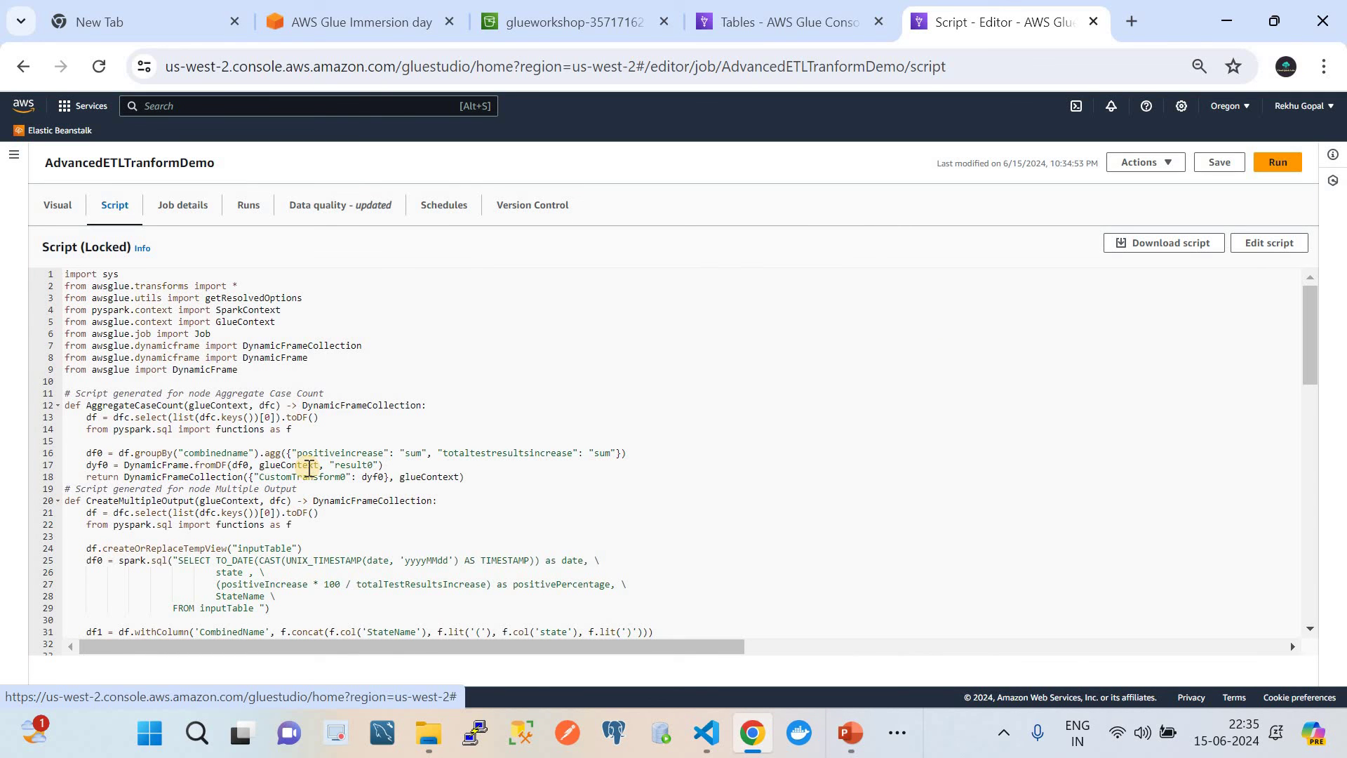
left_click(40, 222)
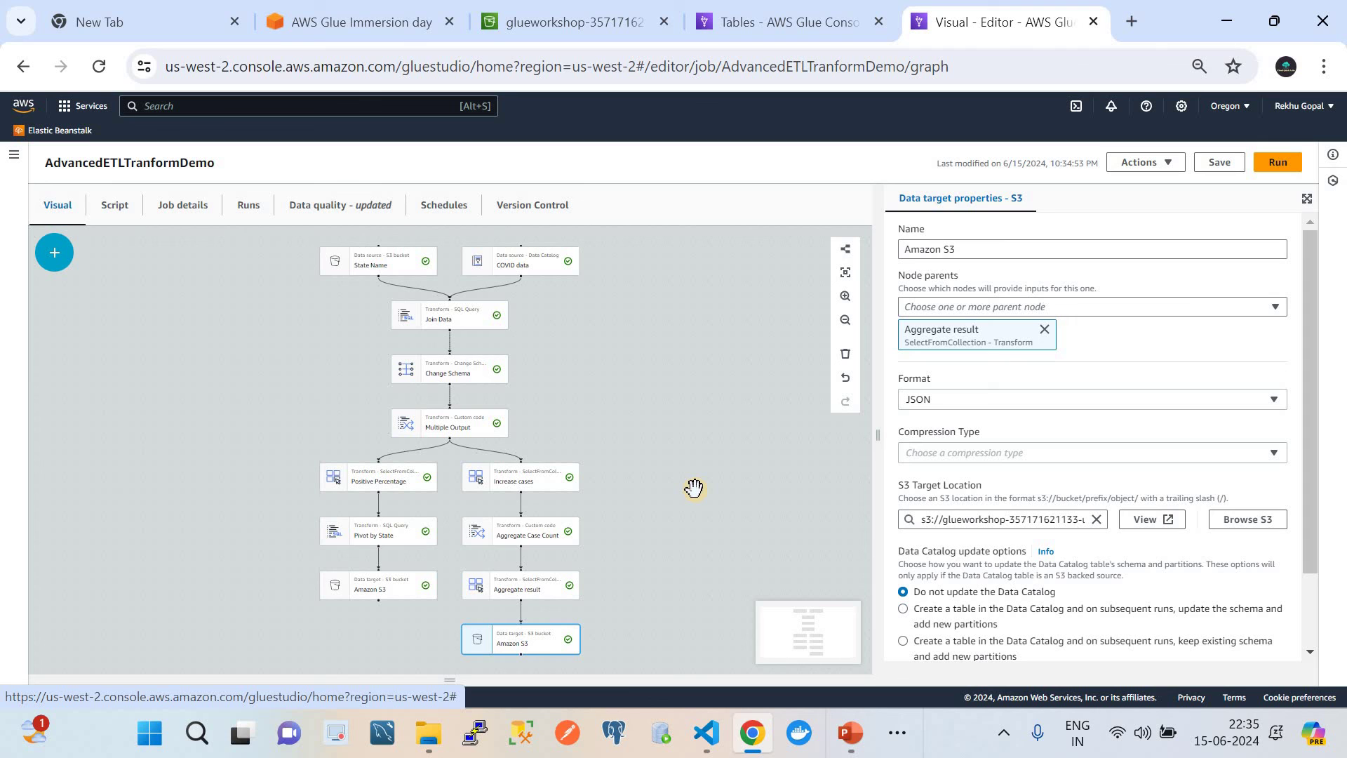
Run the AdvancedETLTranformDemo job from the list of Glue Studio jobs.
left_click(13, 156)
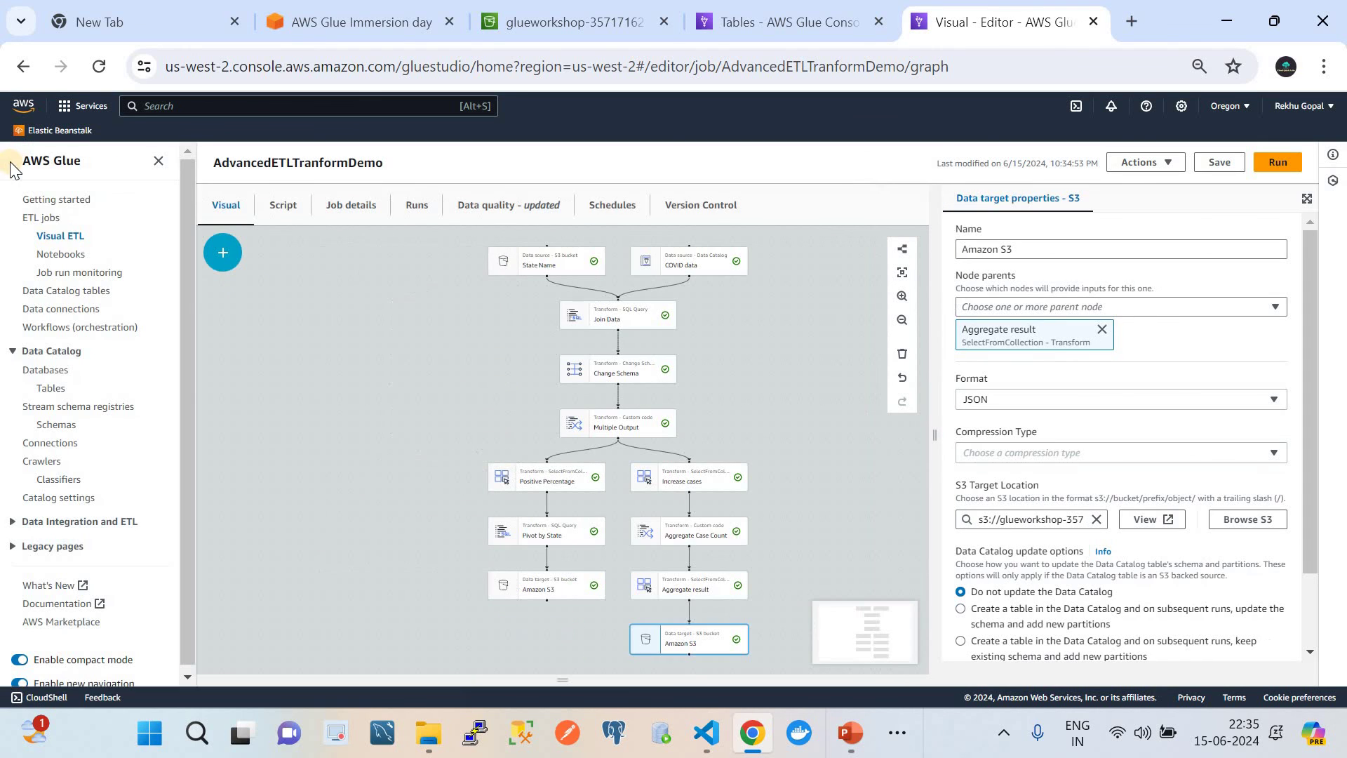
left_click(56, 238)
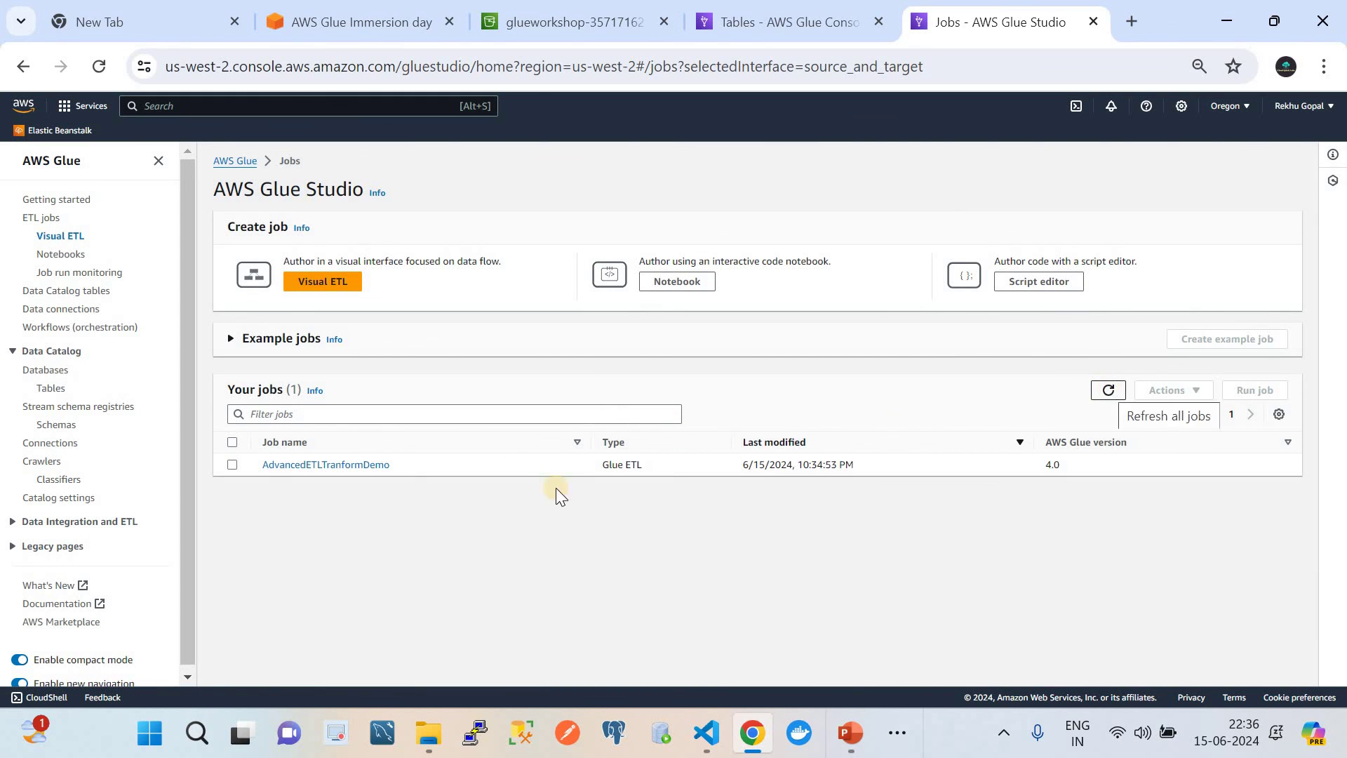
left_click(232, 443)
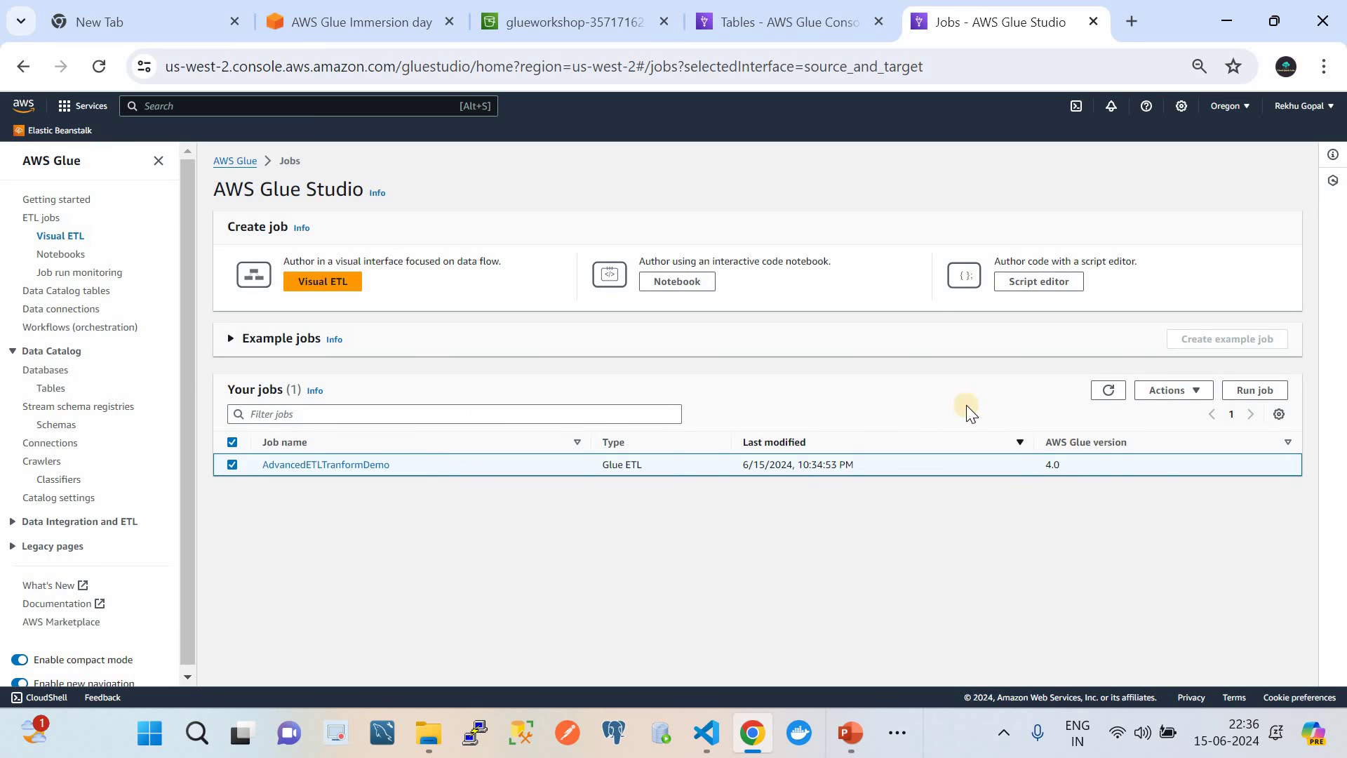
left_click(1260, 393)
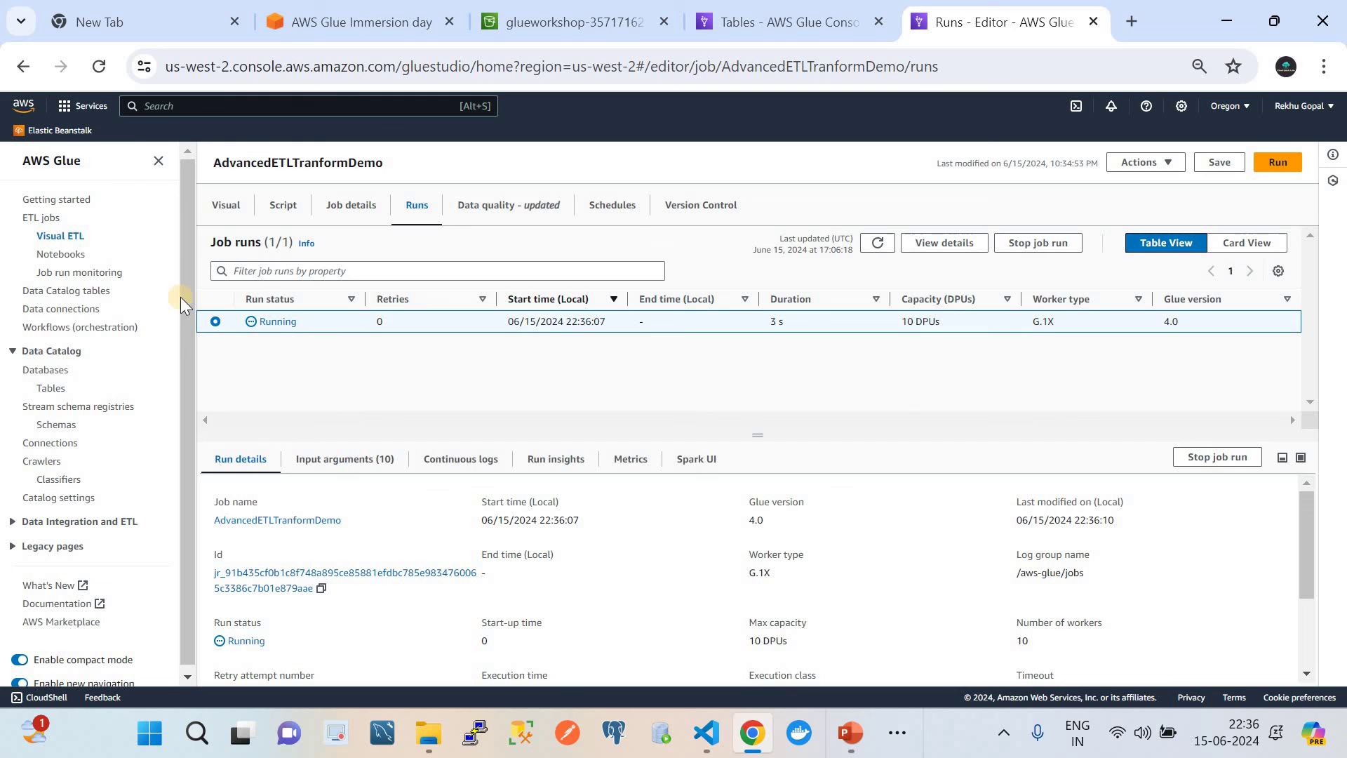
Reopen AdvancedETLTranformDemo from the jobs list and check the refreshed status of its current run.
left_click(60, 236)
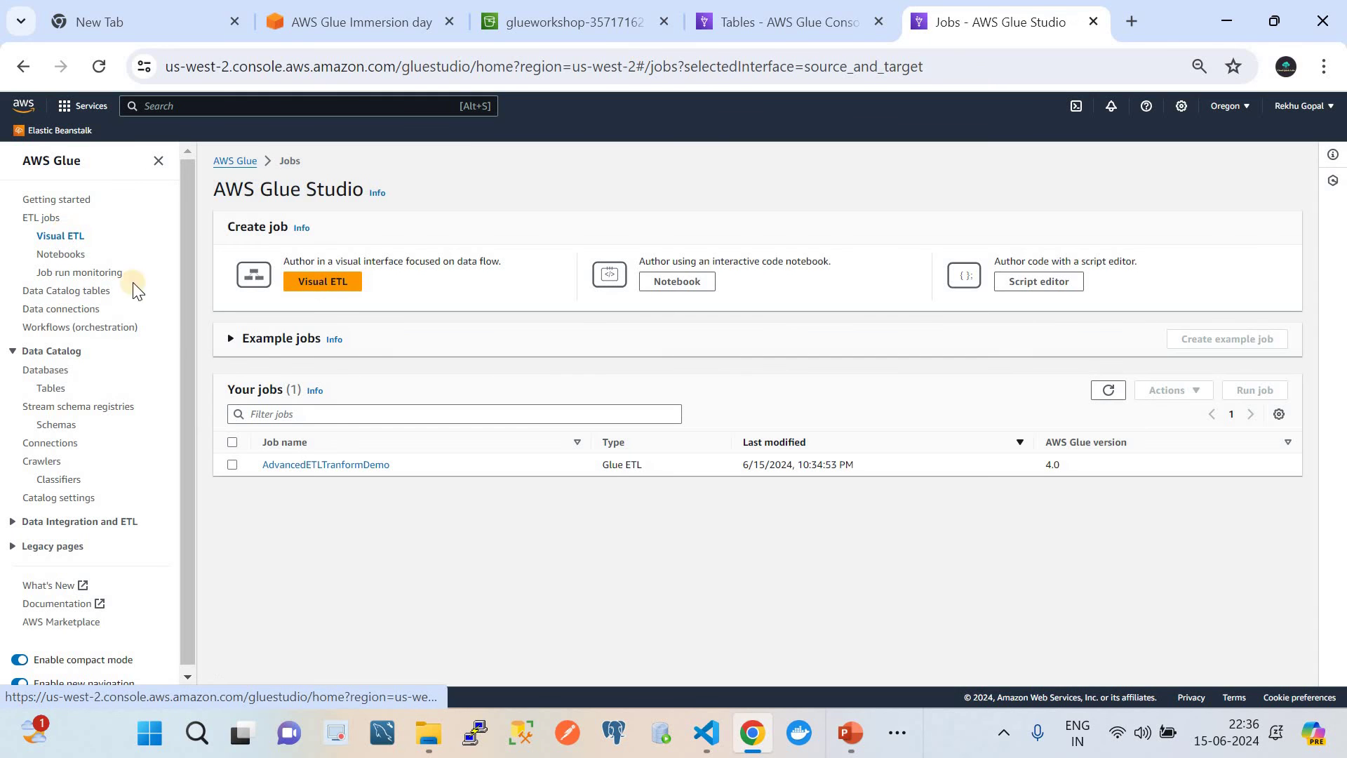
left_click(341, 463)
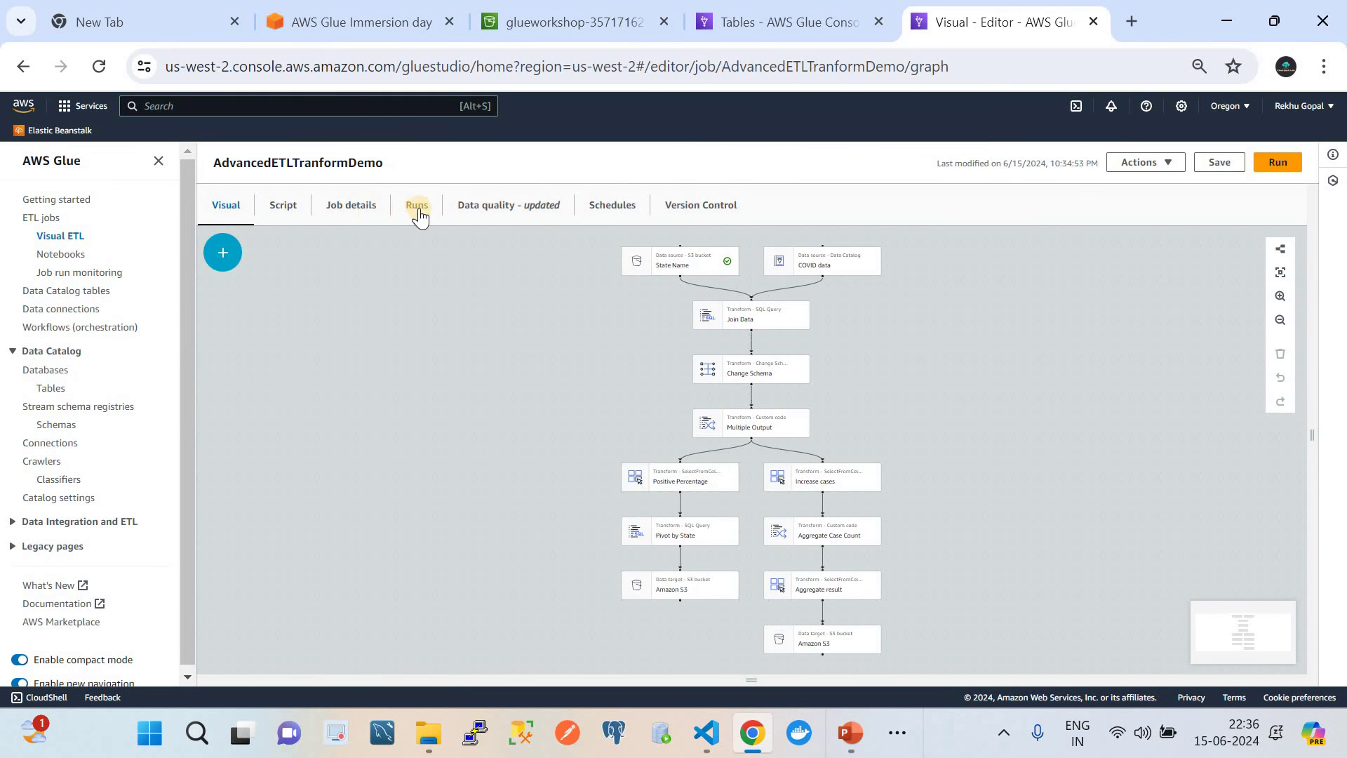
left_click(427, 211)
left_click(420, 214)
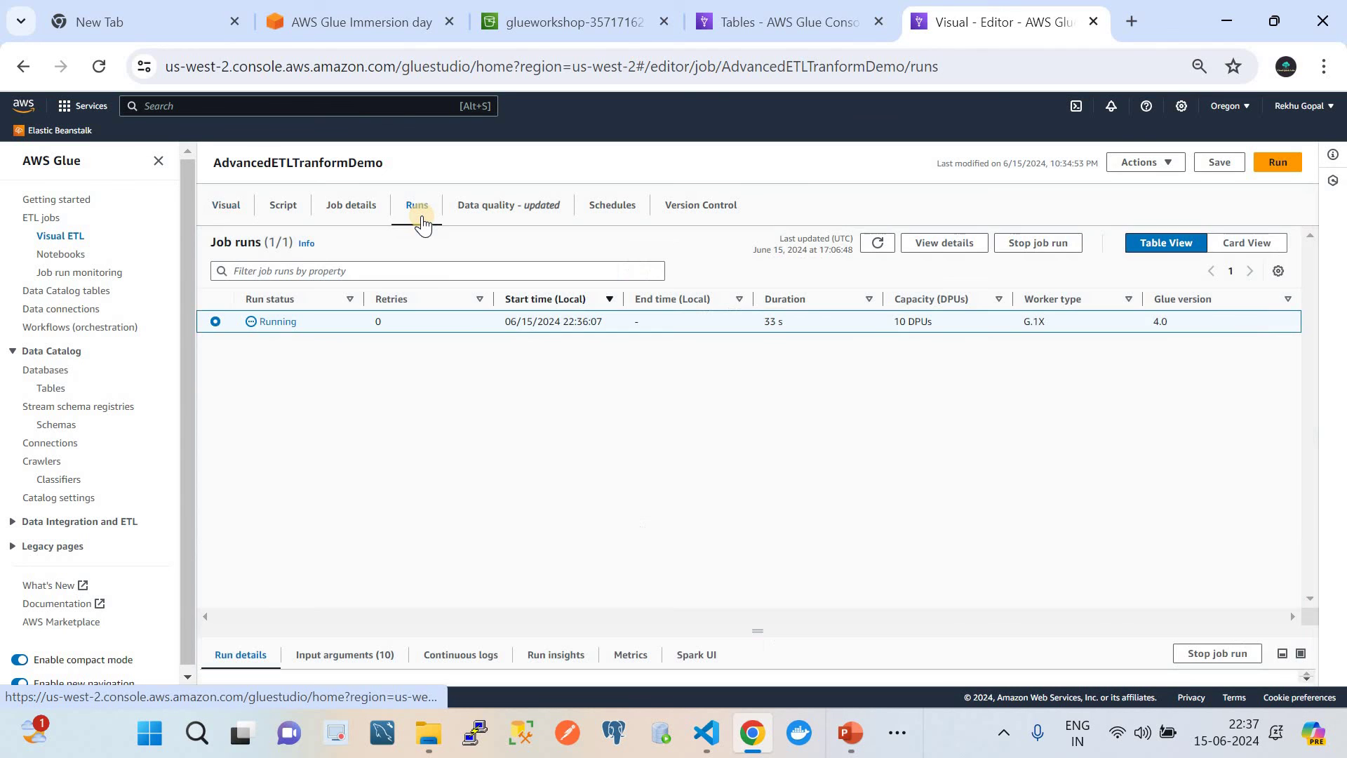
left_click(877, 242)
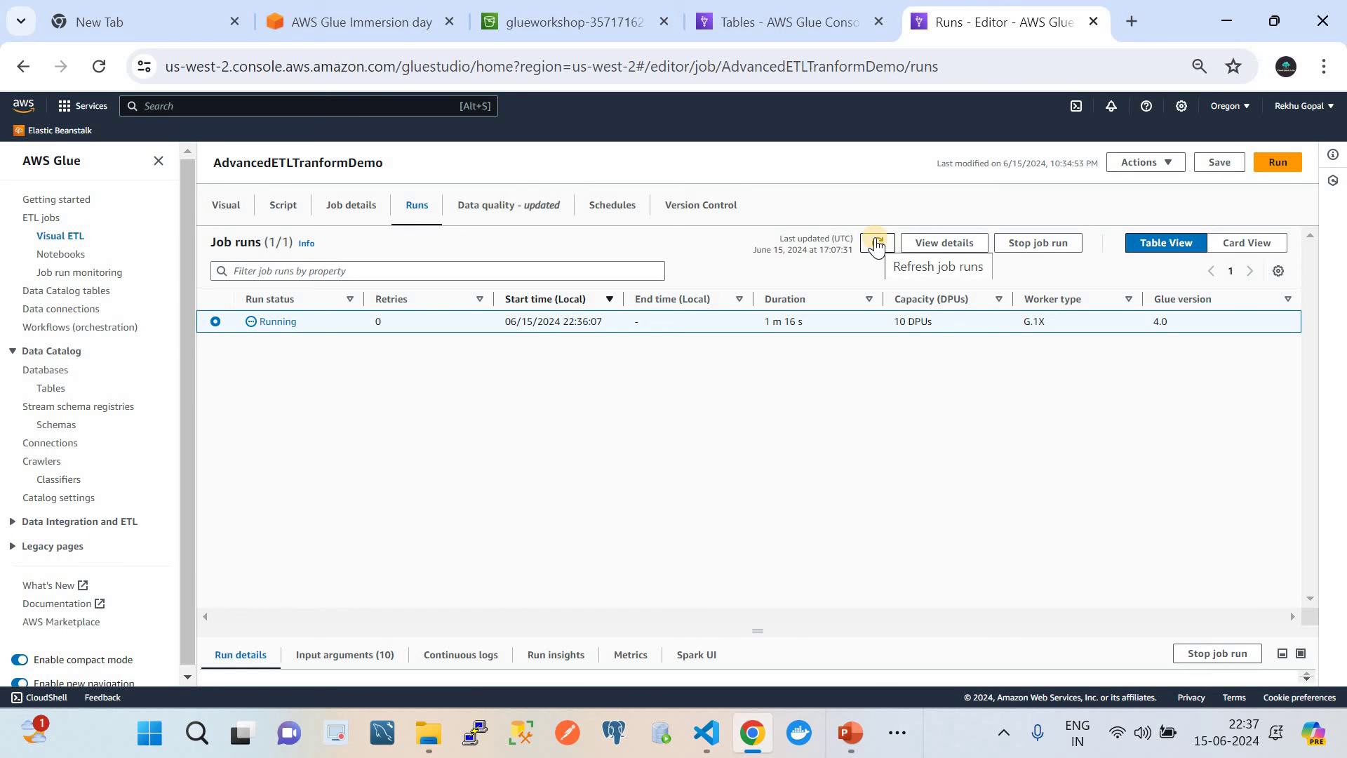
Look over the transform nodes available for the job's visual graph and close the node list.
left_click(227, 214)
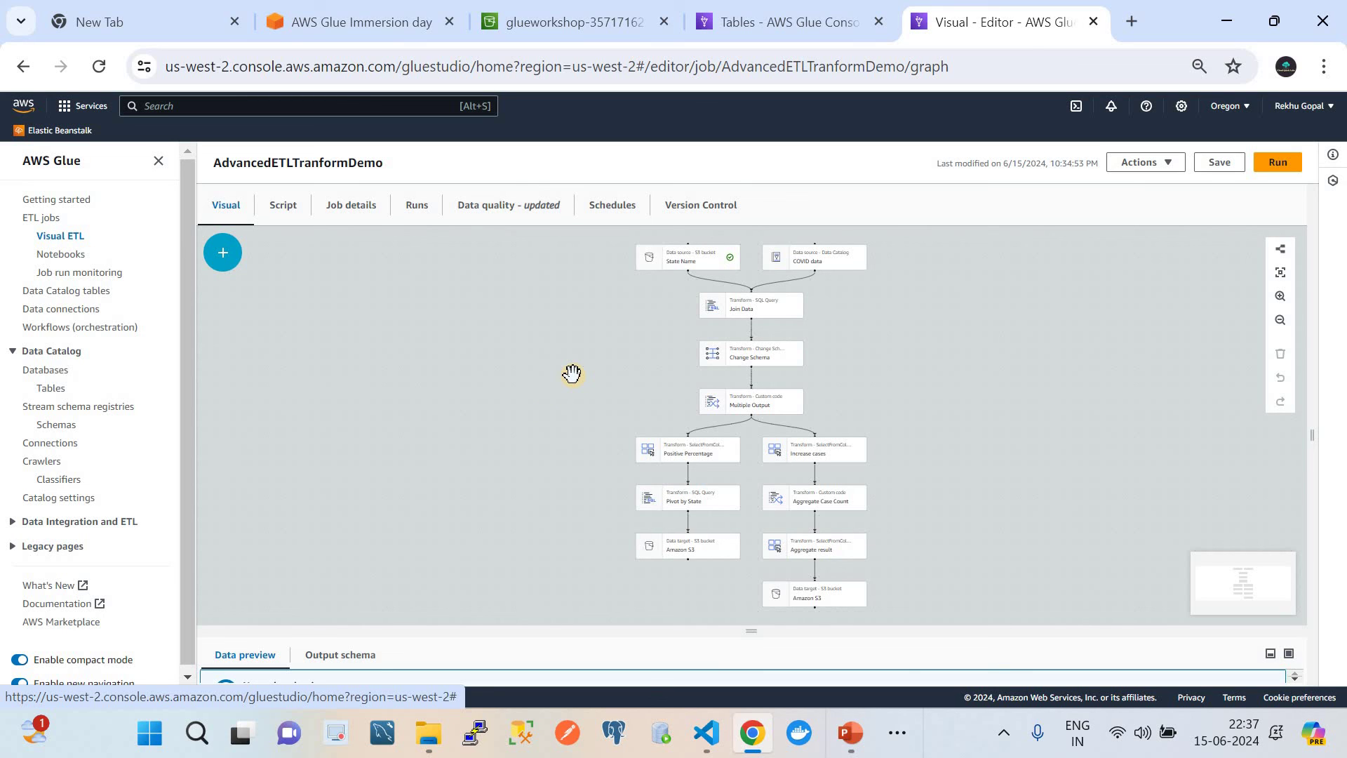
left_click(231, 257)
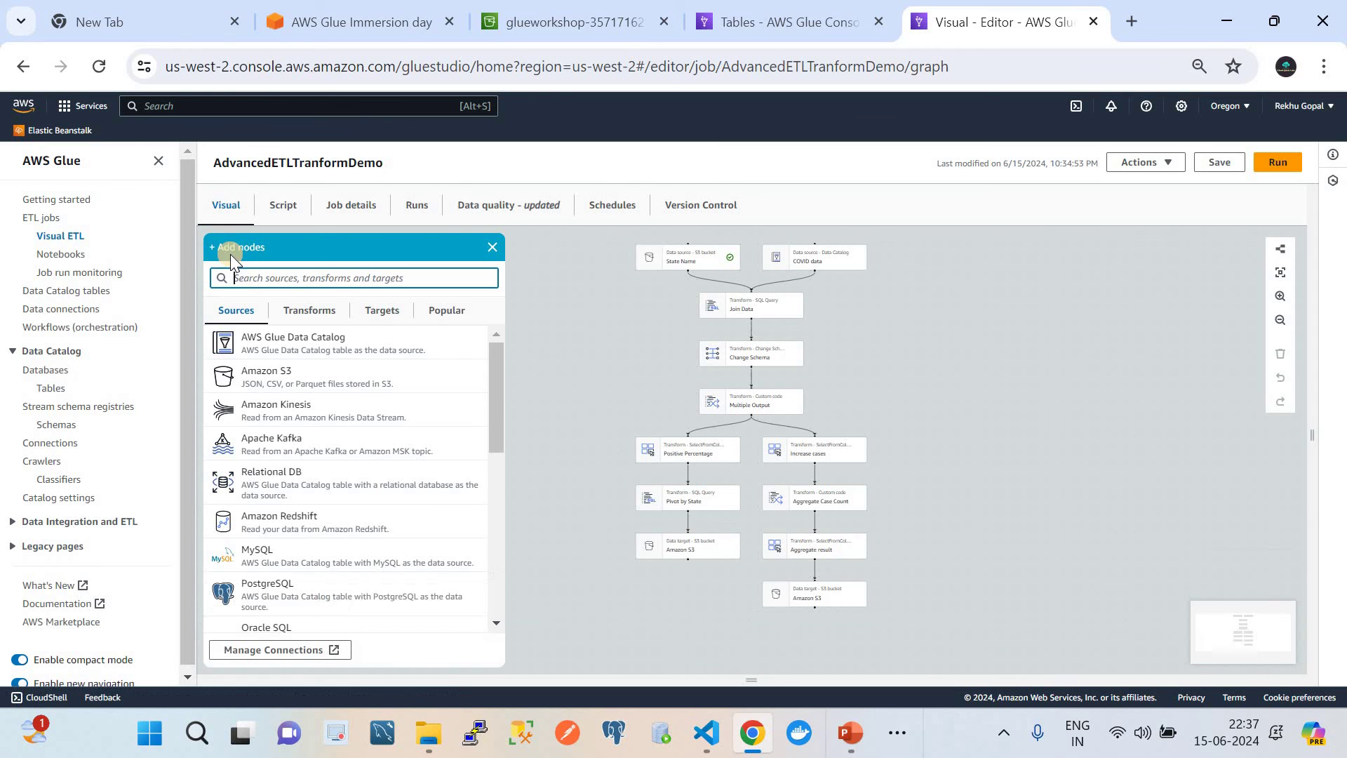
left_click(309, 316)
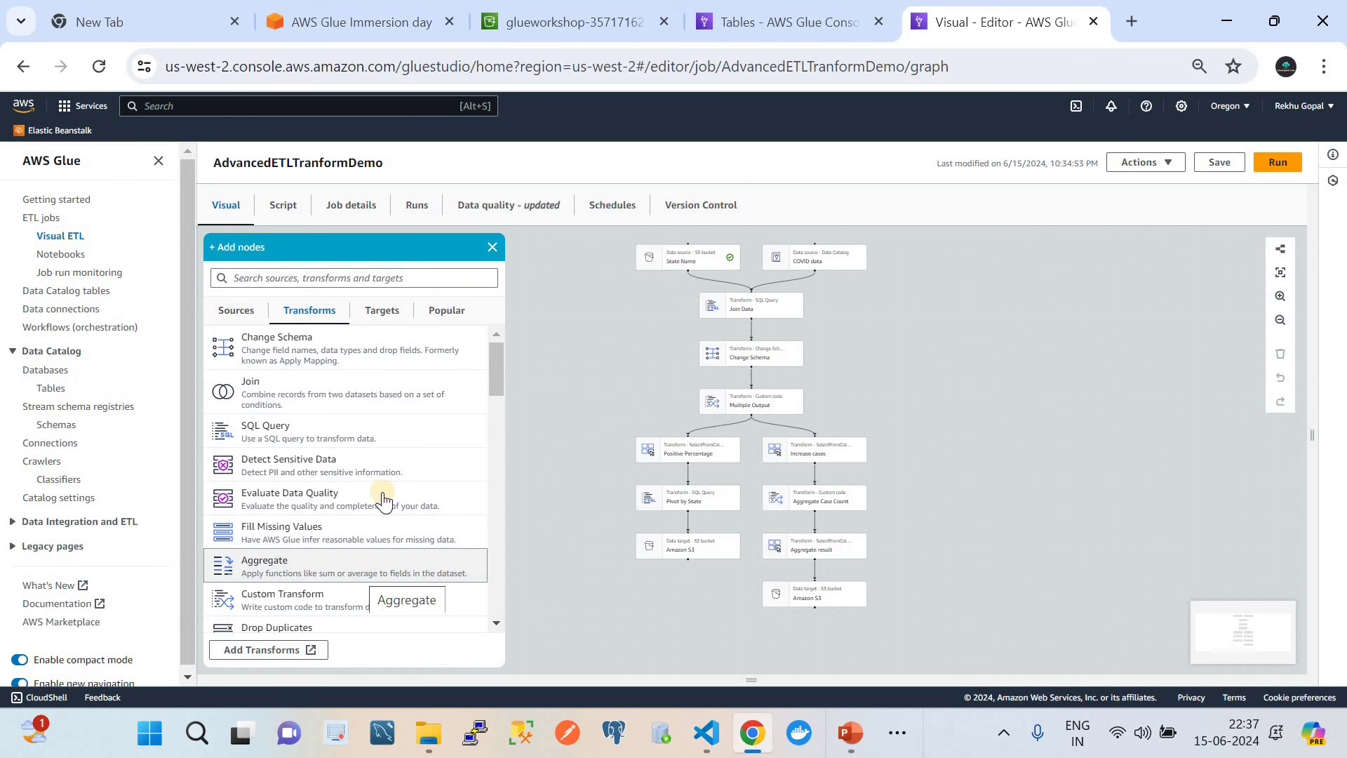
left_click(491, 248)
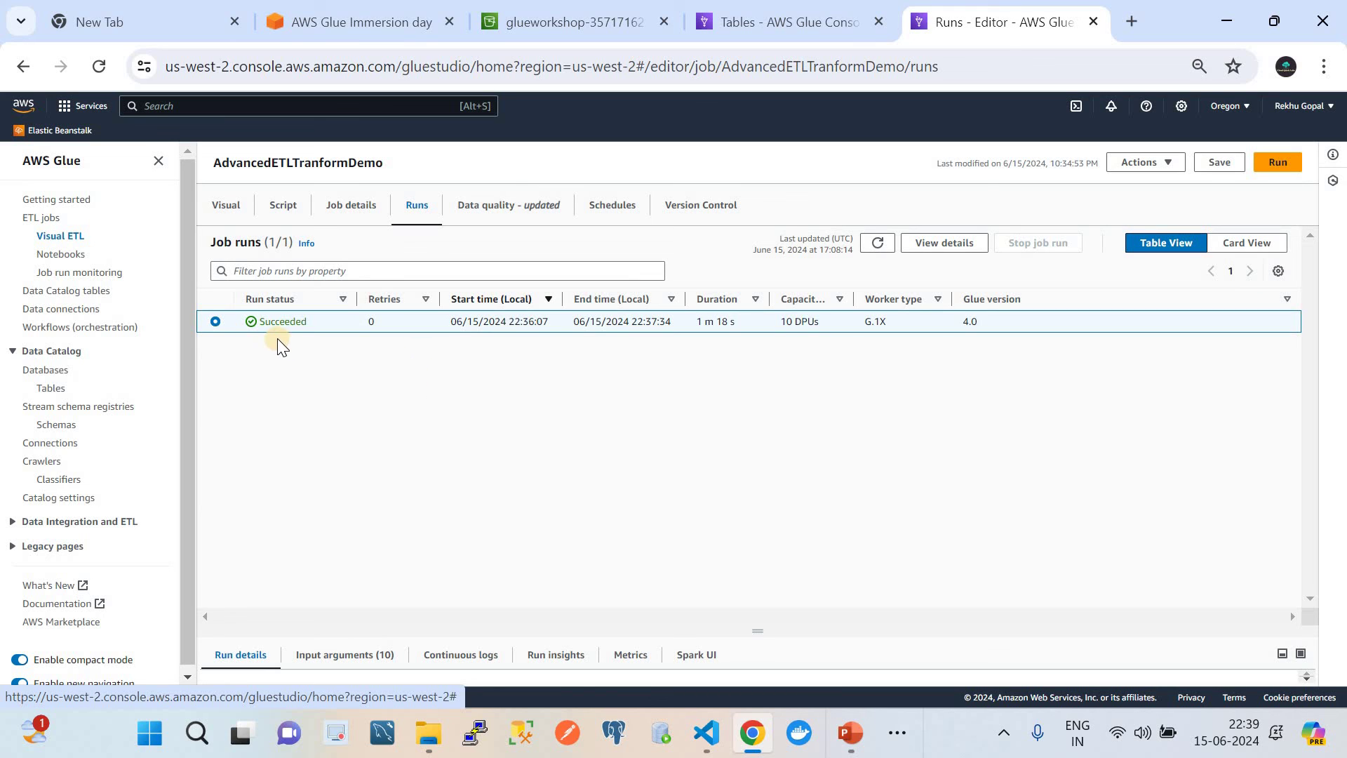
Examine the files written by the job run in the output/lab3/ folder of the glueworkshop S3 bucket.
left_click(591, 15)
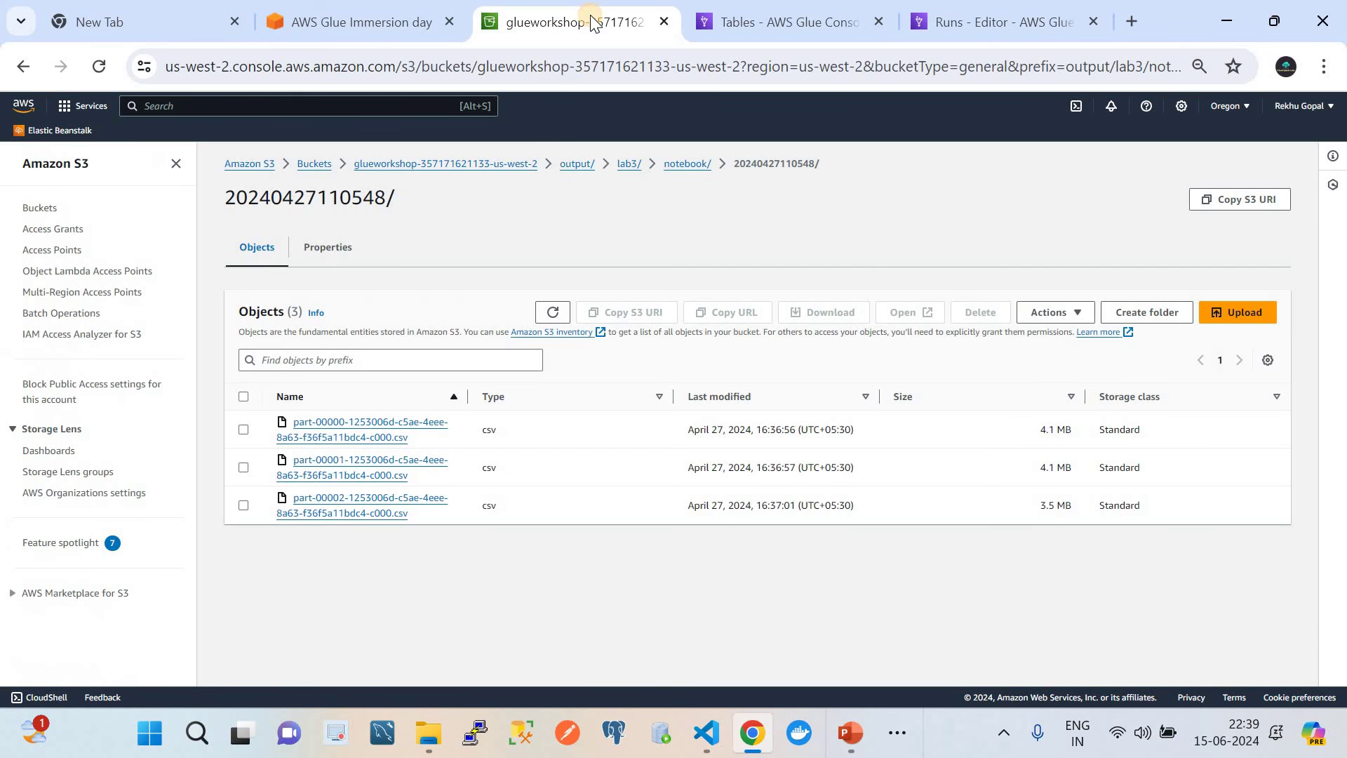
left_click(450, 164)
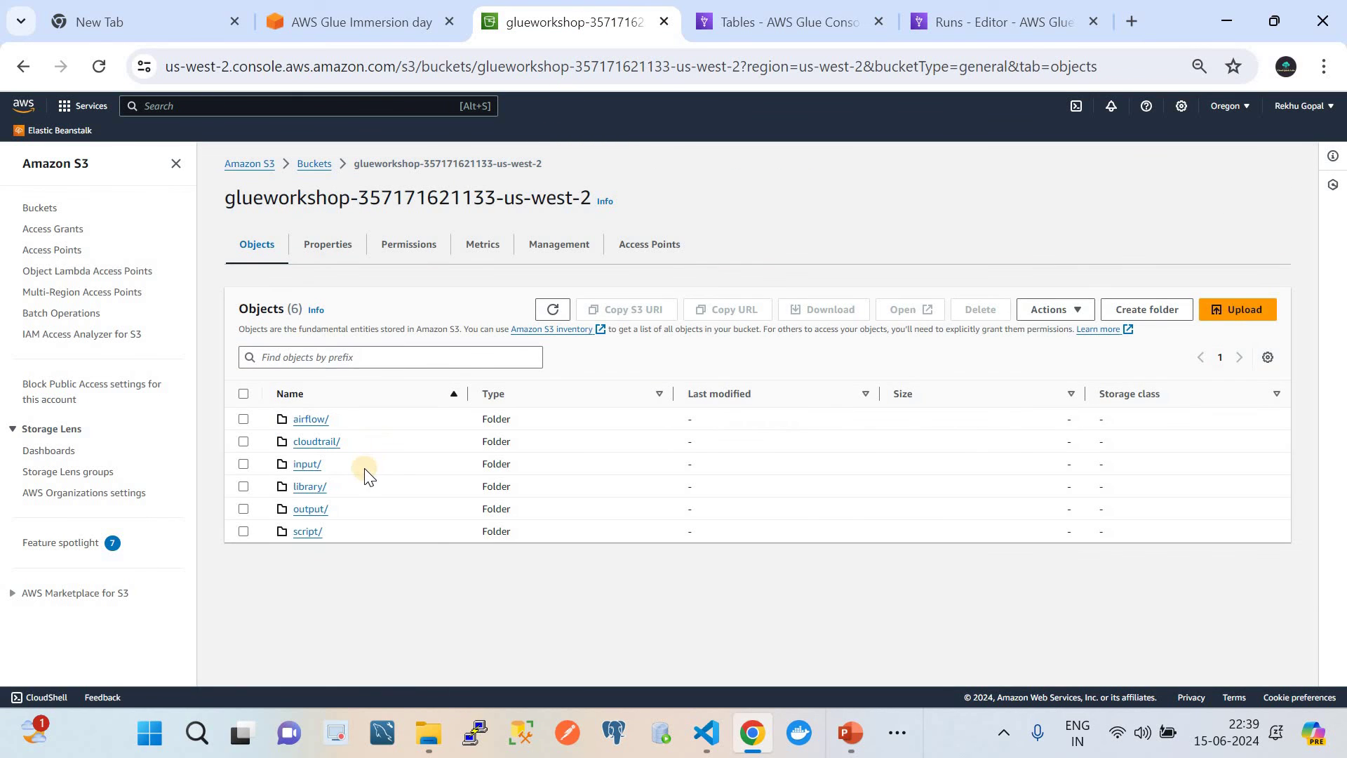
left_click(310, 508)
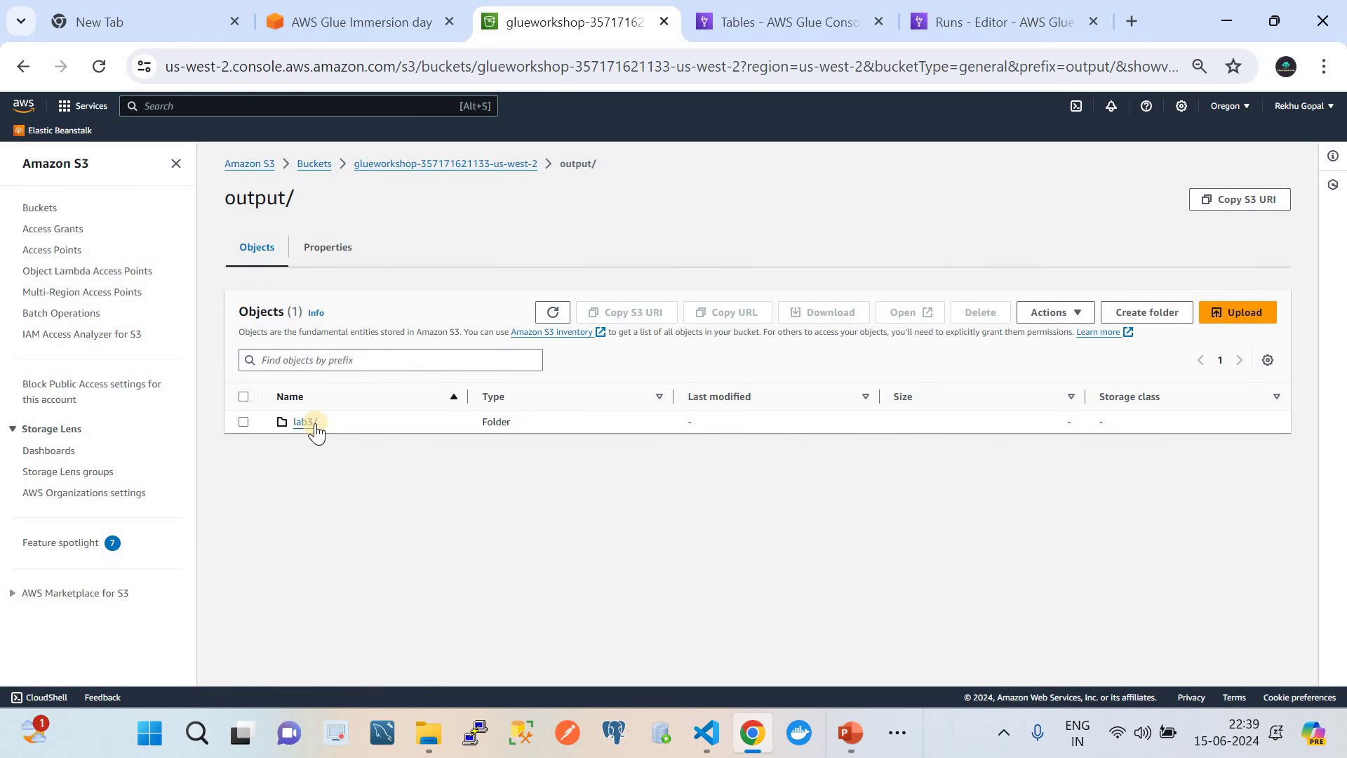
left_click(311, 423)
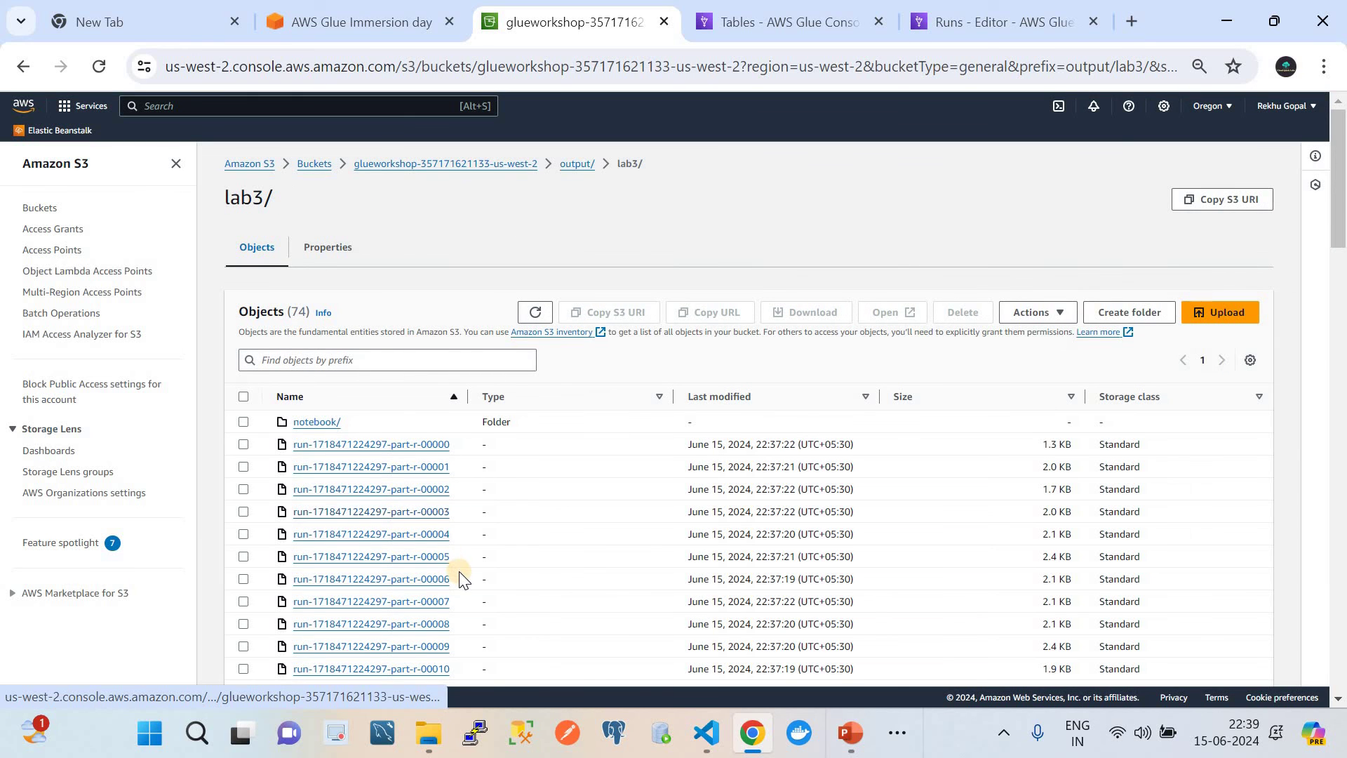
scroll(461, 577, "down", 20)
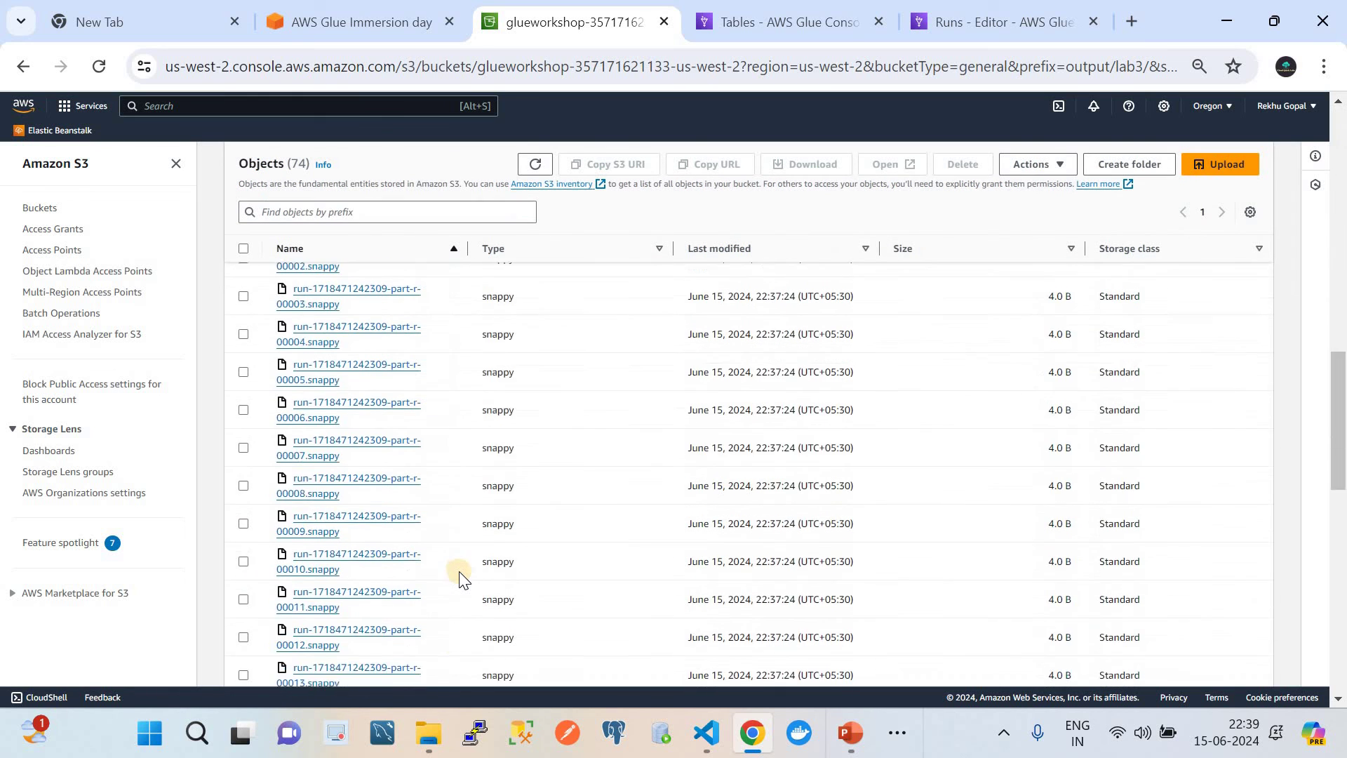
scroll(461, 578, "up", 18)
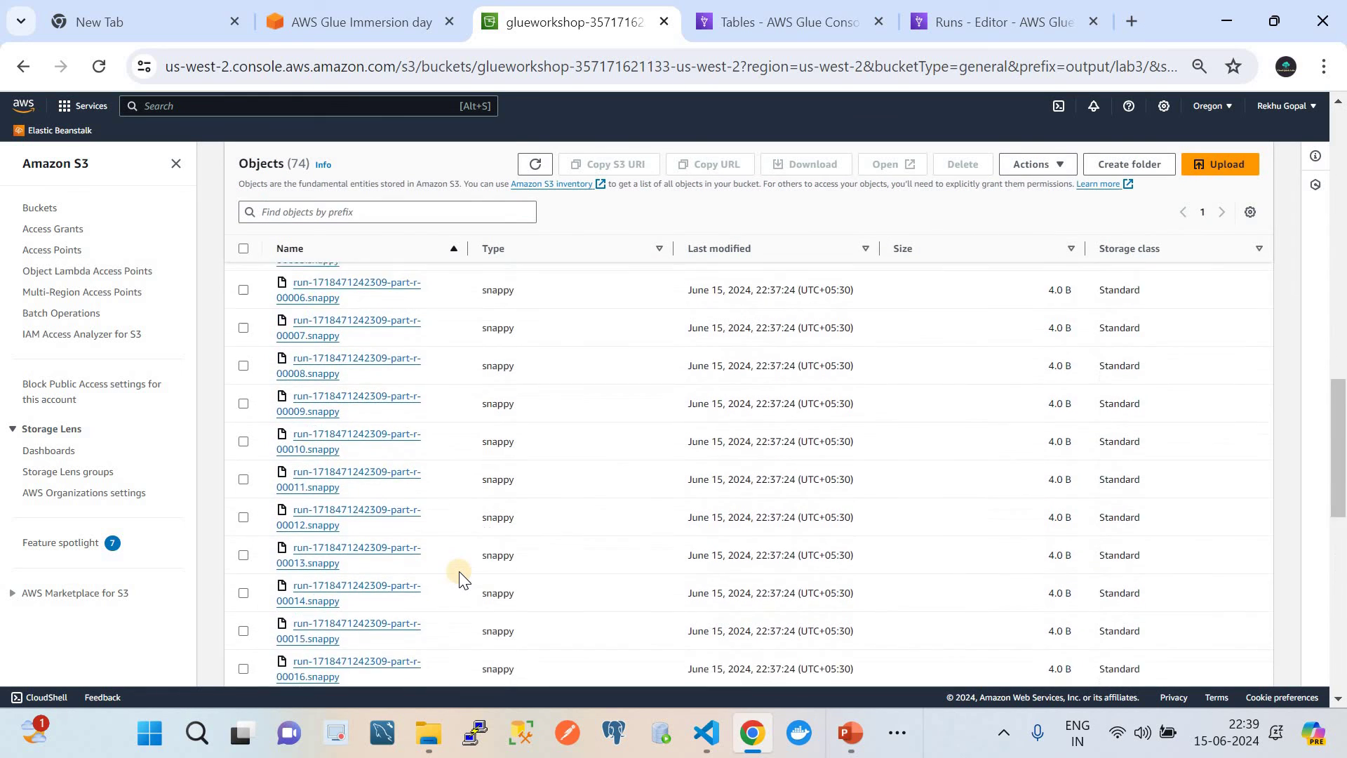
Return from the S3 output listing to AdvancedETLTranformDemo's visual graph and review the properties of the Amazon S3 target below Aggregate result.
scroll(459, 571, "up", 10)
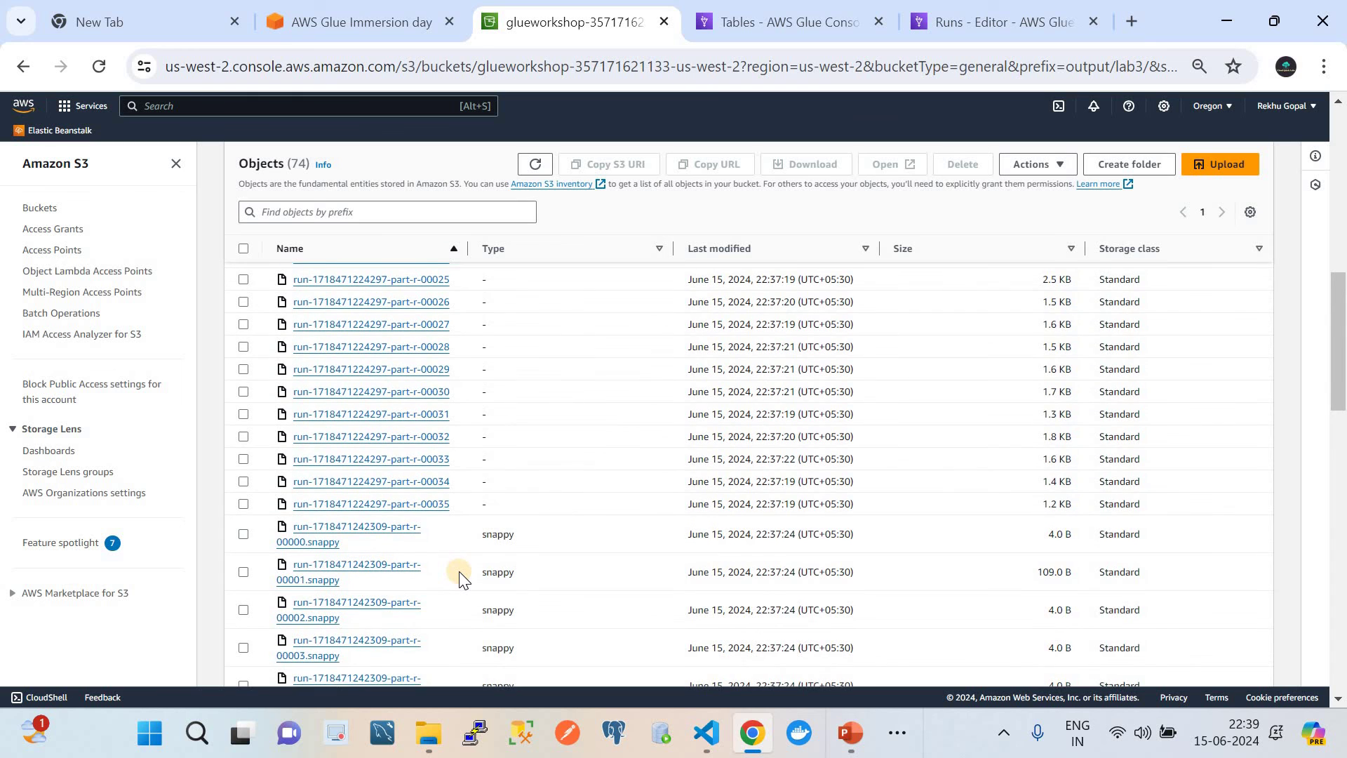
scroll(459, 572, "up", 1)
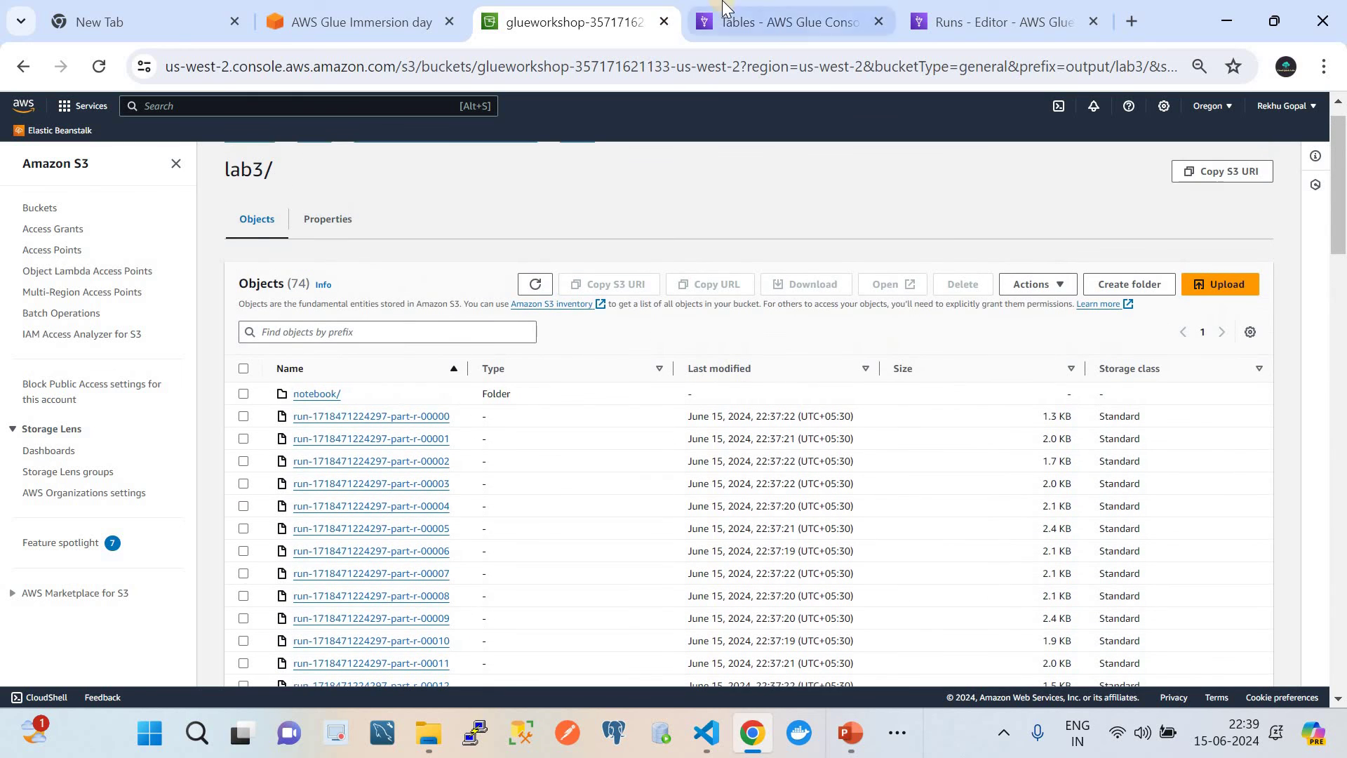
left_click(743, 7)
left_click(965, 7)
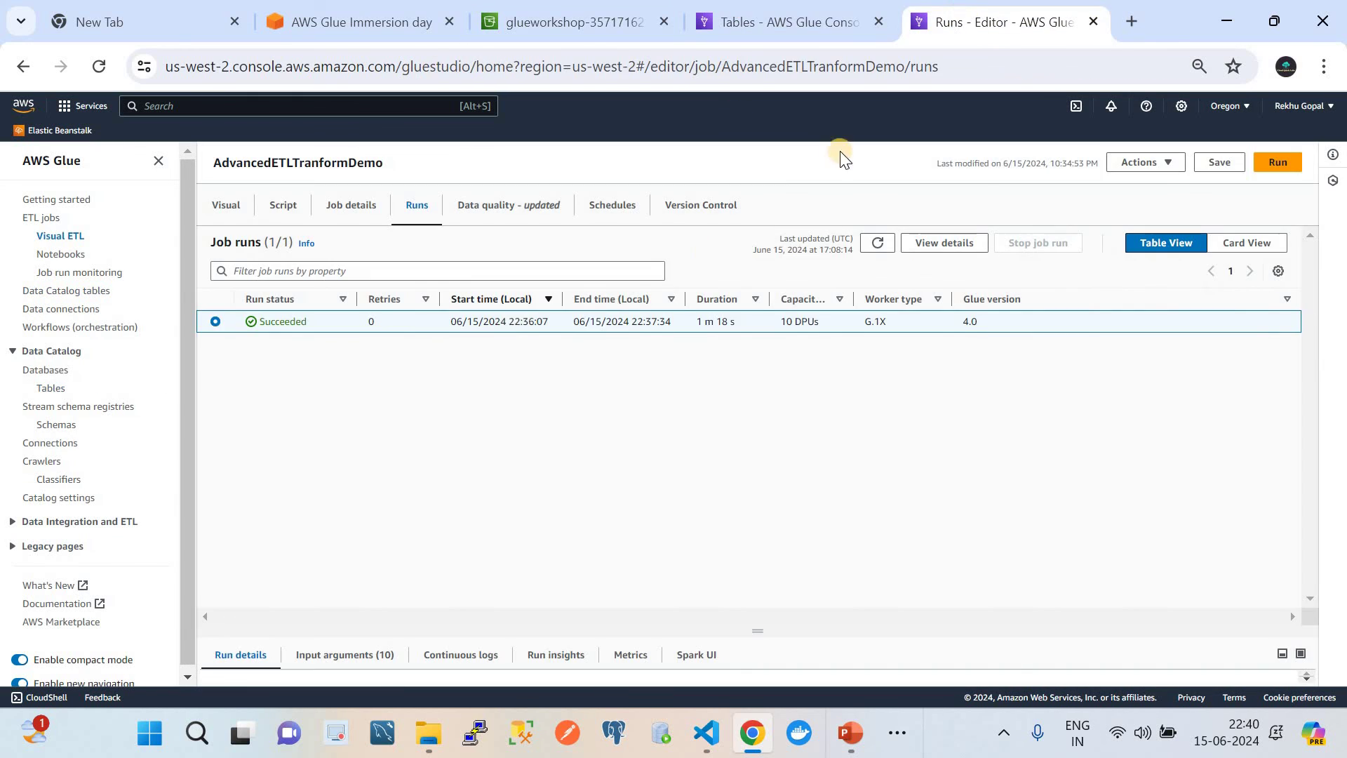
left_click(234, 212)
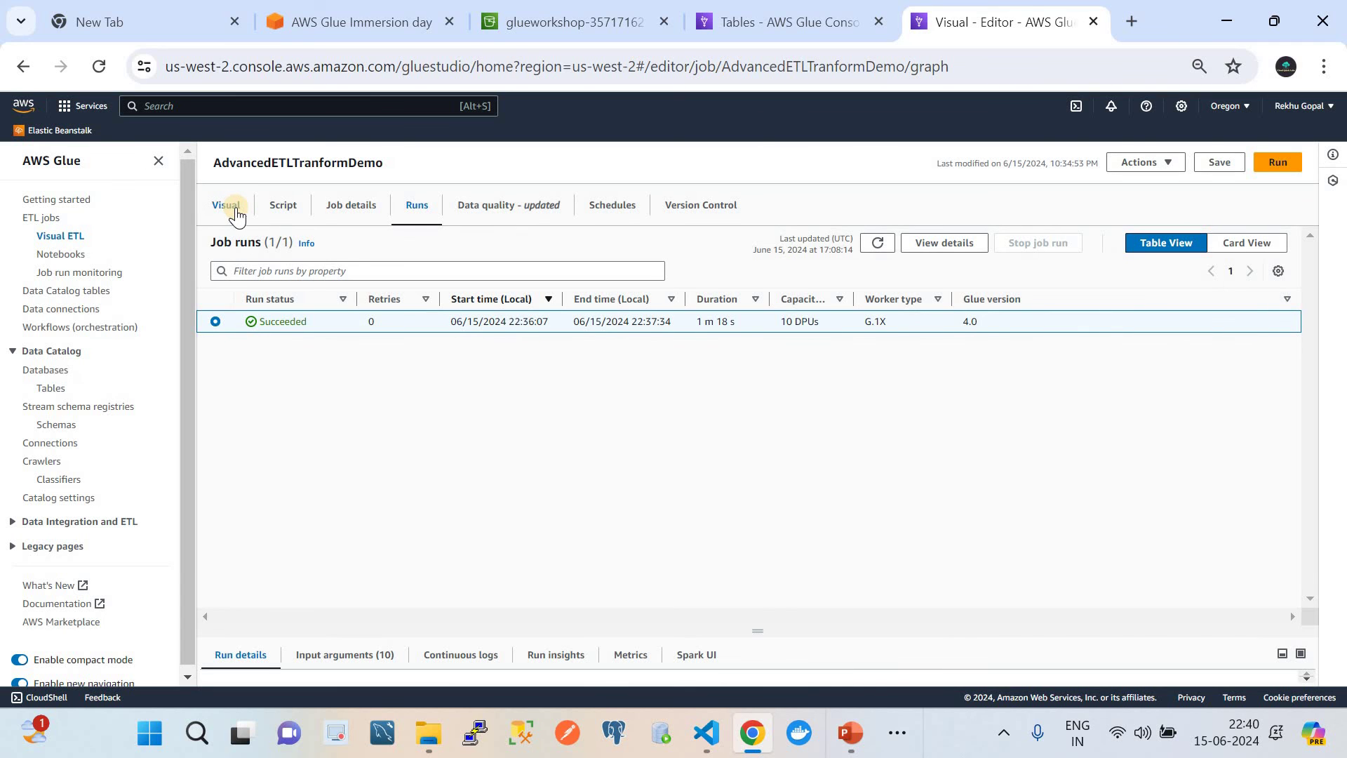
left_click(644, 601)
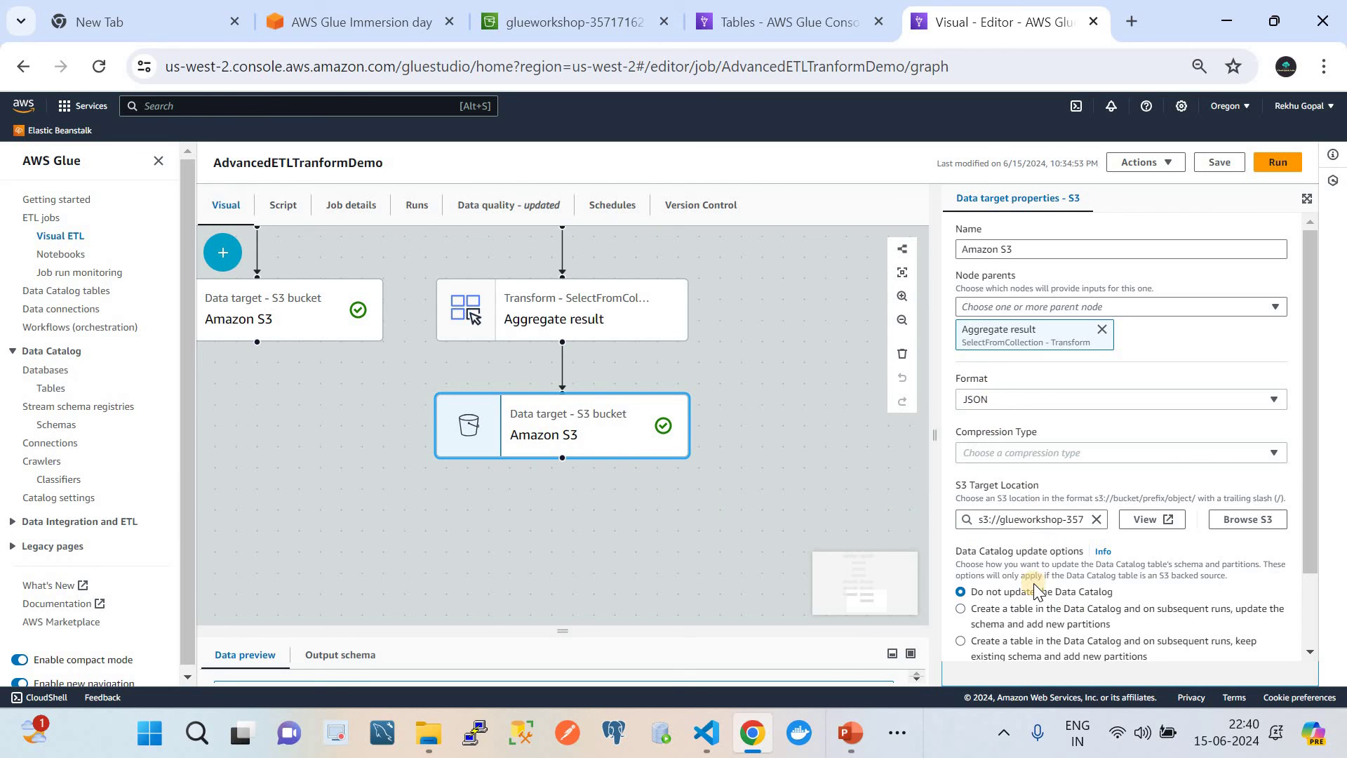
scroll(1036, 588, "down", 2)
Switch to the PowerPoint presentation to view the AWS Glue Advanced Transformation slide with the job's graph.
left_click(845, 734)
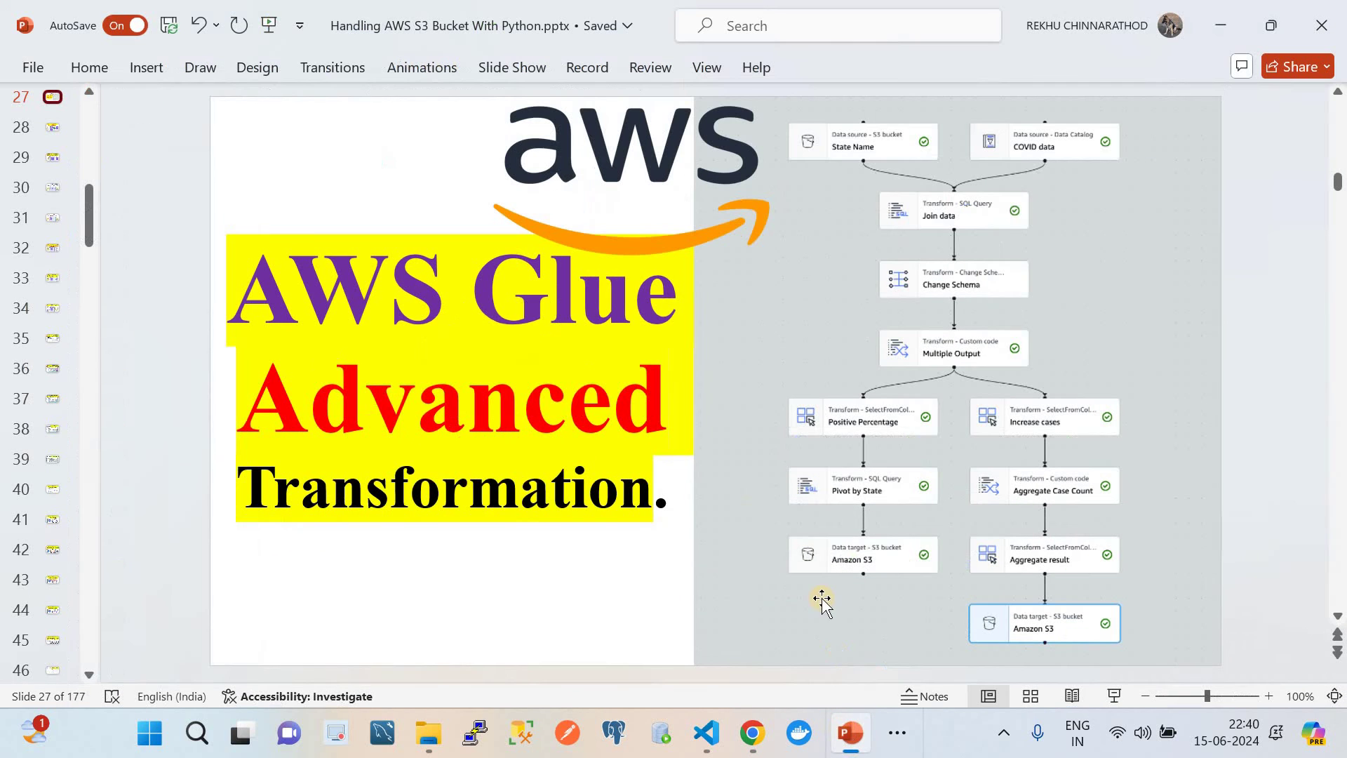